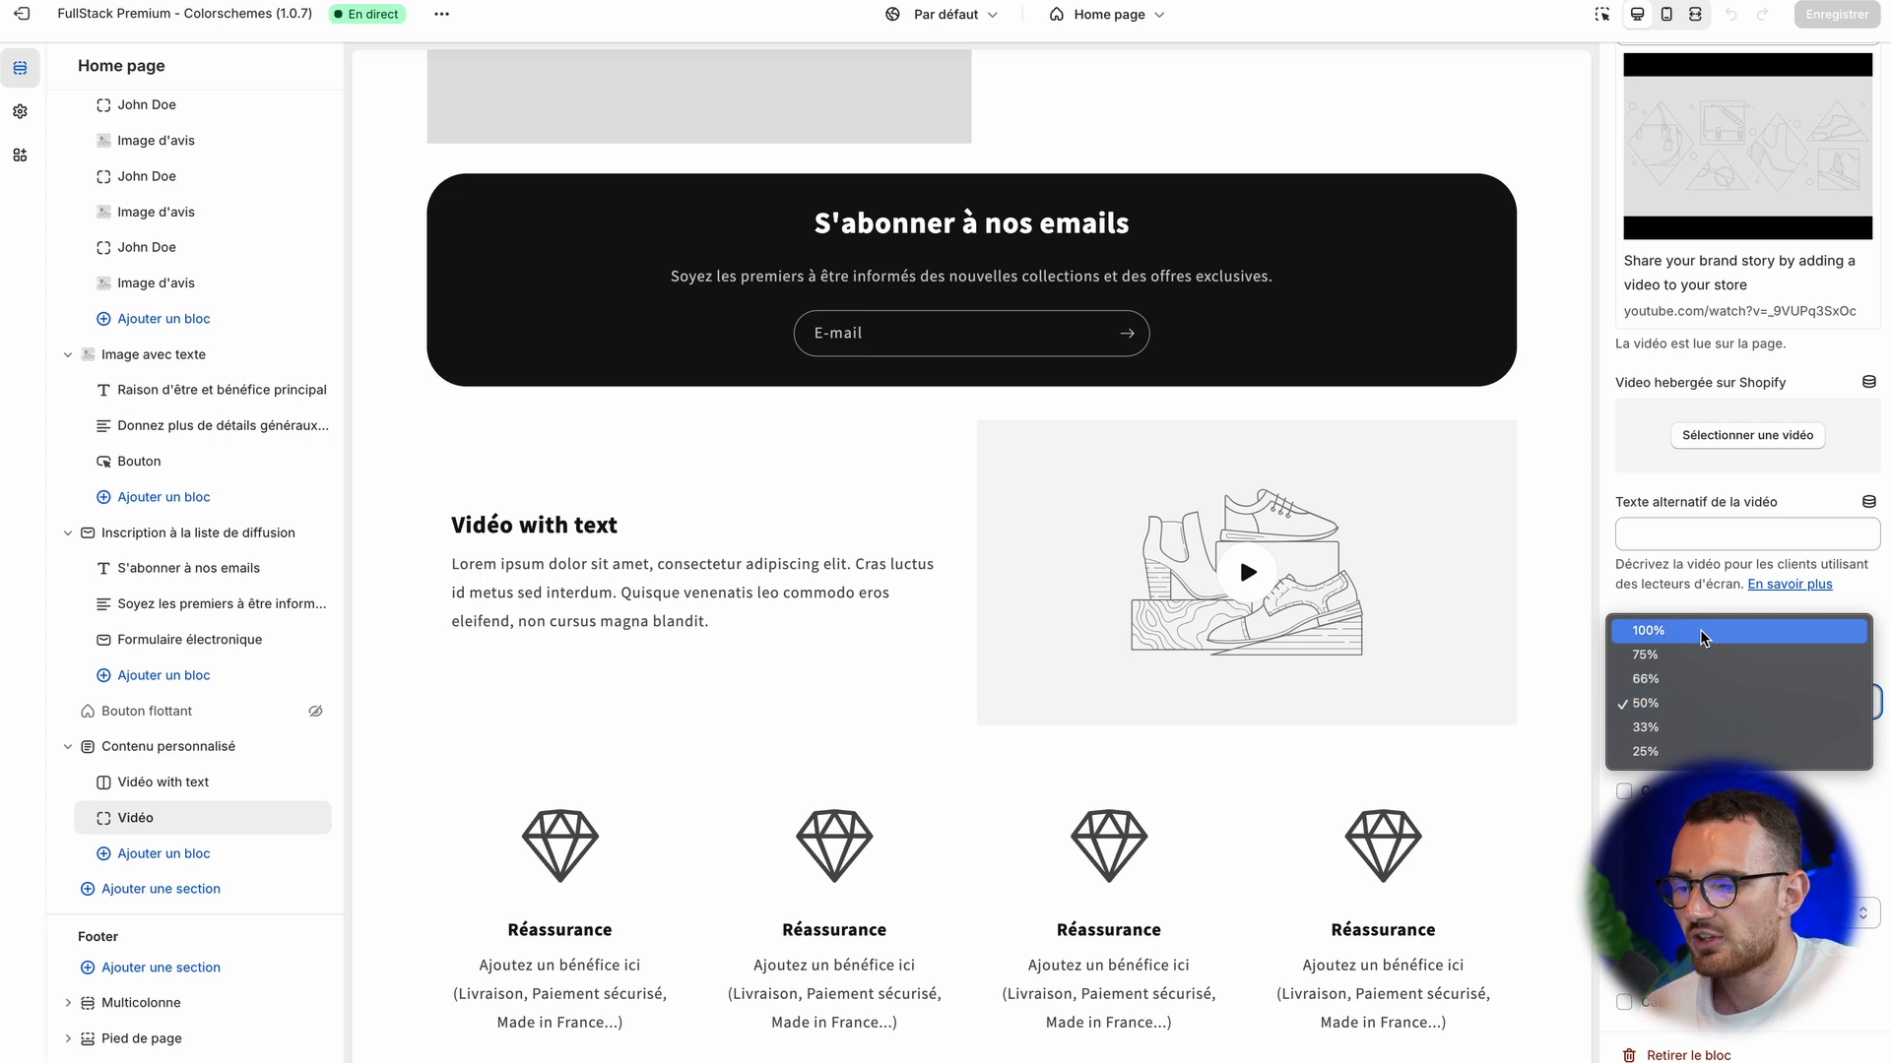
- Try a desktop block width of 100% on the Vidéo block, and set it back to 50%
{"action": "left_click", "coordinate": [1694, 631]}
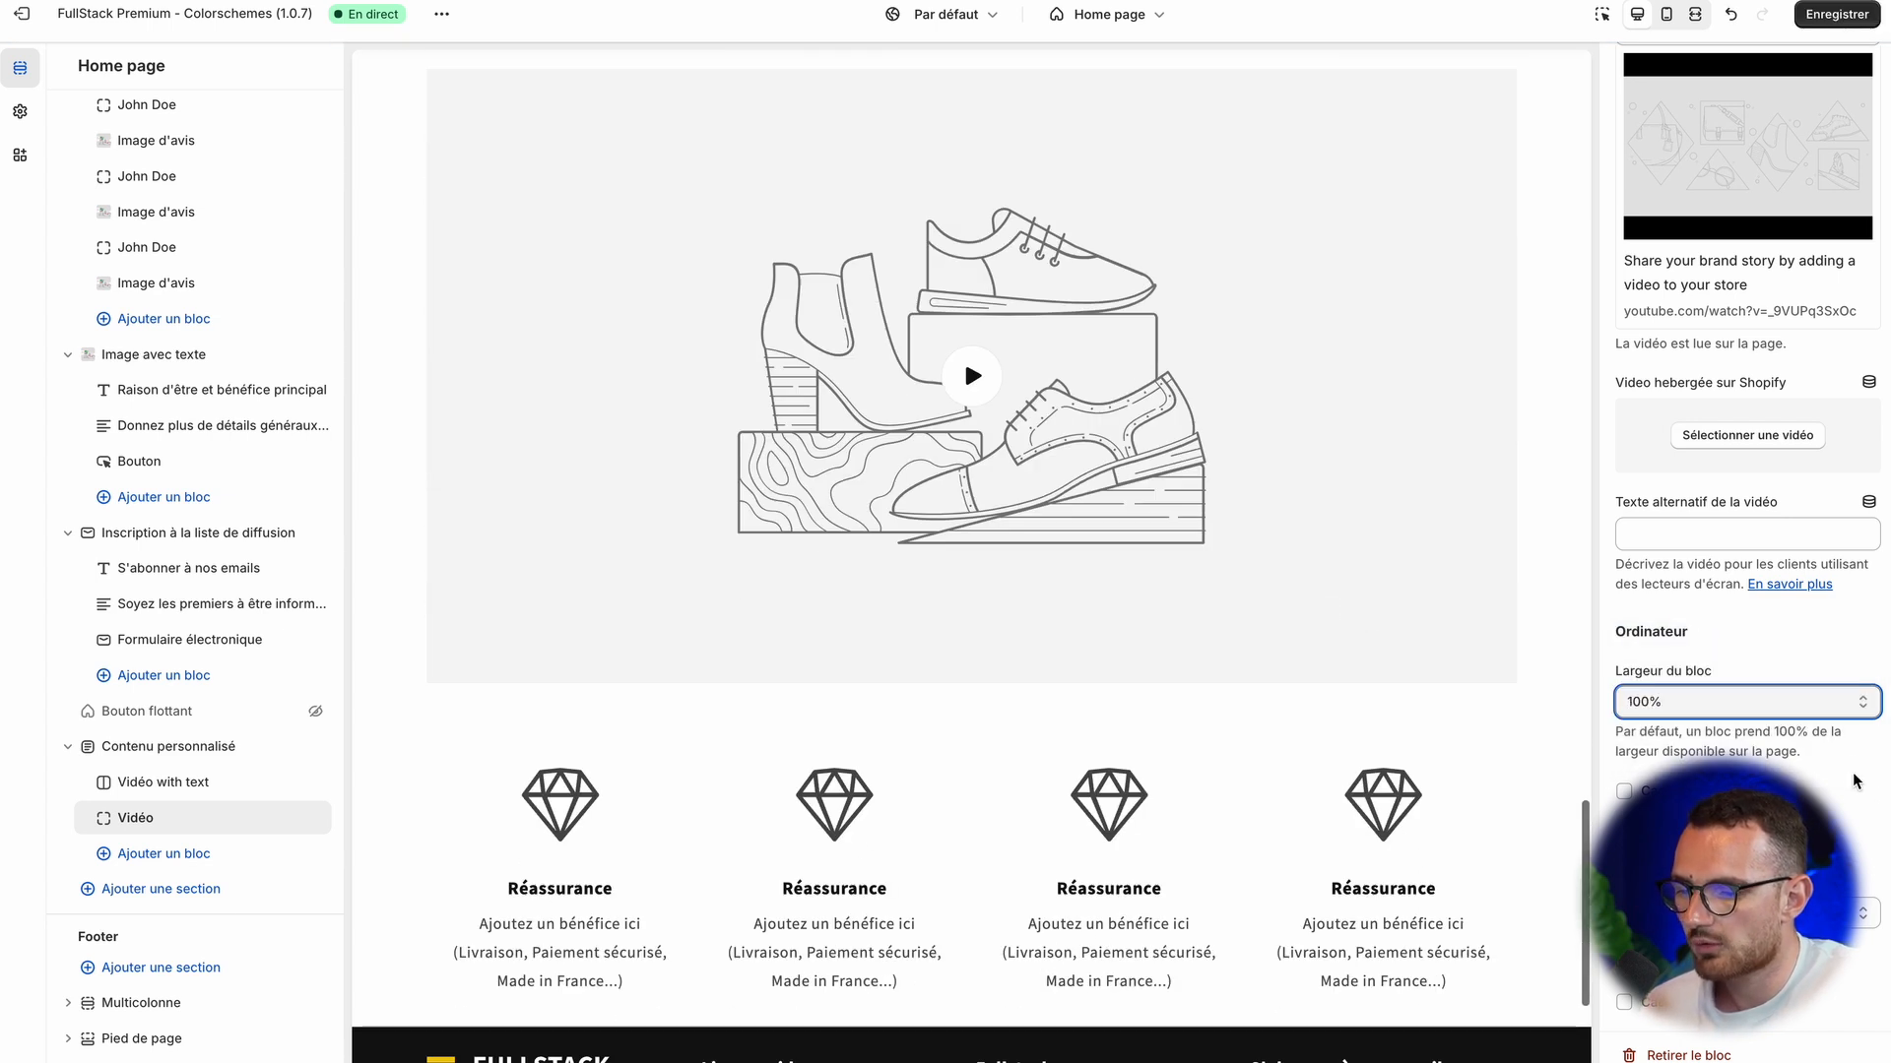
{"action": "left_click", "coordinate": [1808, 706]}
{"action": "left_click", "coordinate": [1787, 776]}
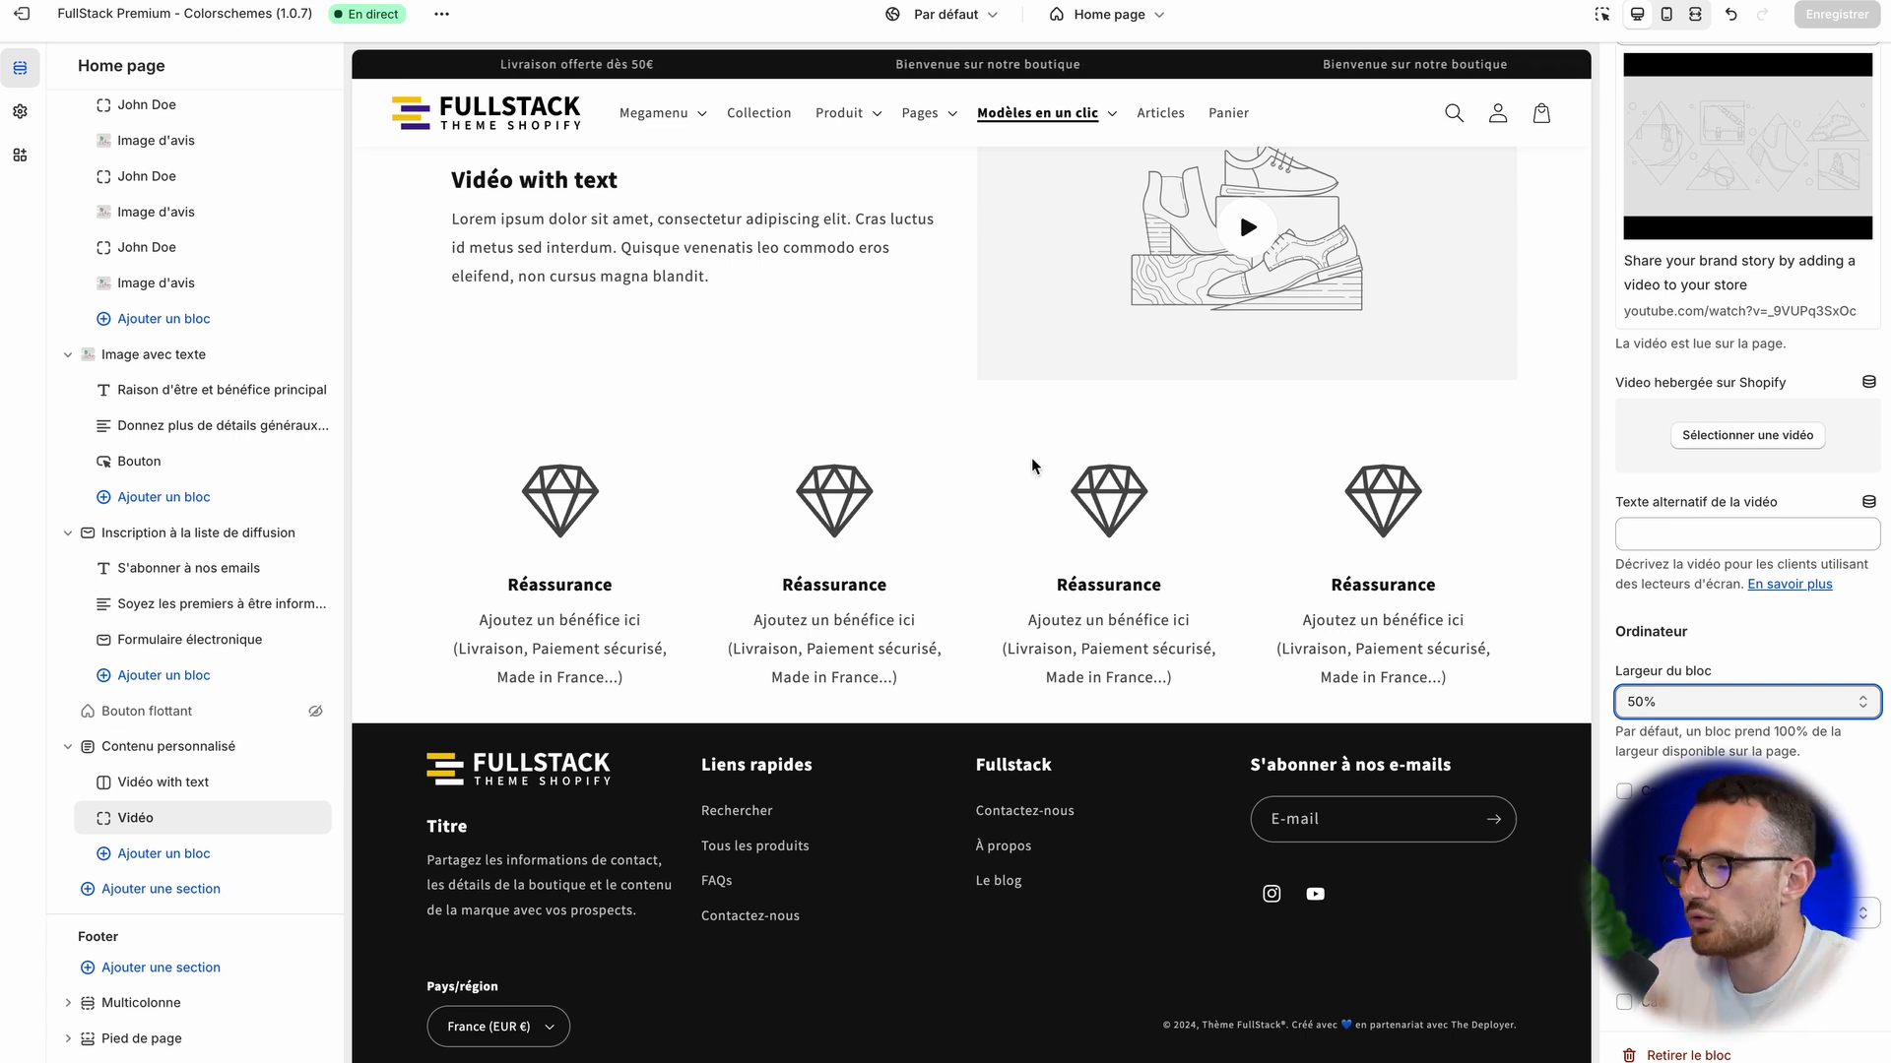
- Add an Image block below the Vidéo block in the Contenu personnalisé section
{"action": "scroll", "coordinate": [1033, 466], "scroll_direction": "up", "scroll_amount": 2}
{"action": "left_click", "coordinate": [156, 827]}
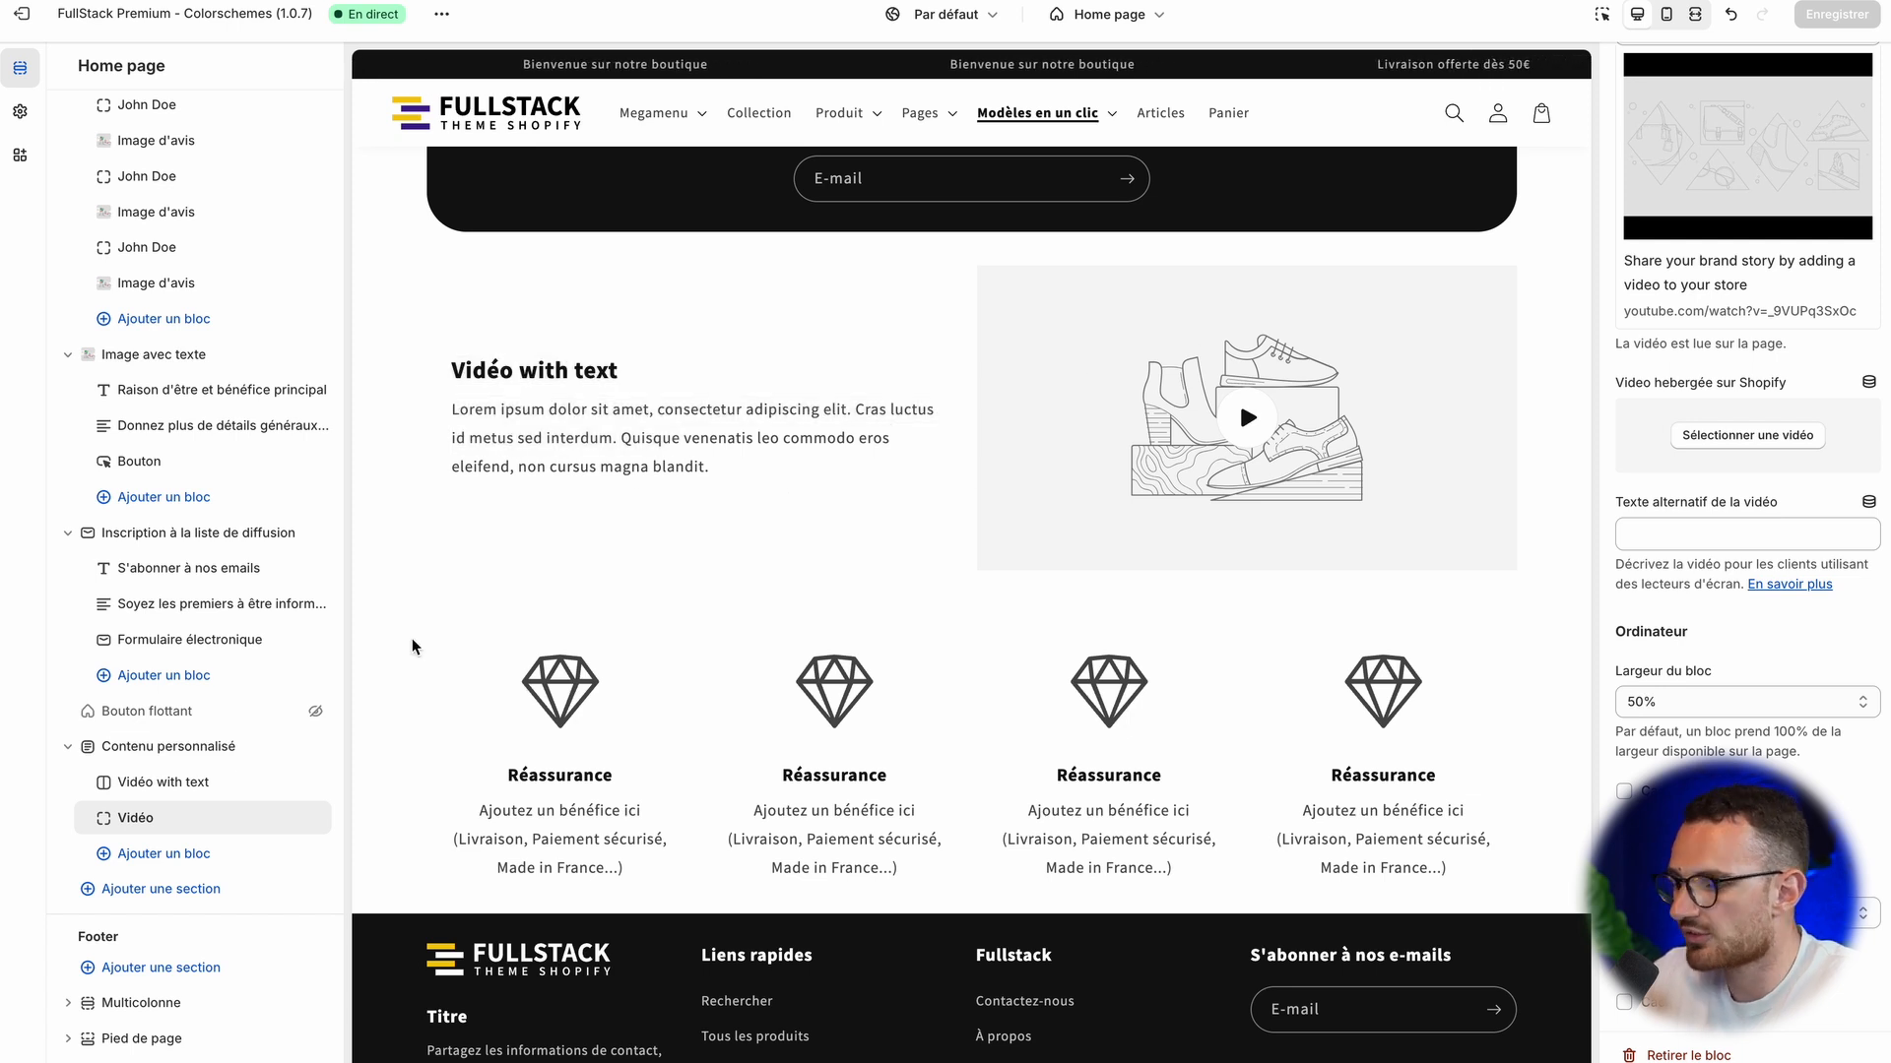
{"action": "left_click", "coordinate": [158, 854]}
{"action": "left_click", "coordinate": [153, 856]}
{"action": "left_click", "coordinate": [152, 857]}
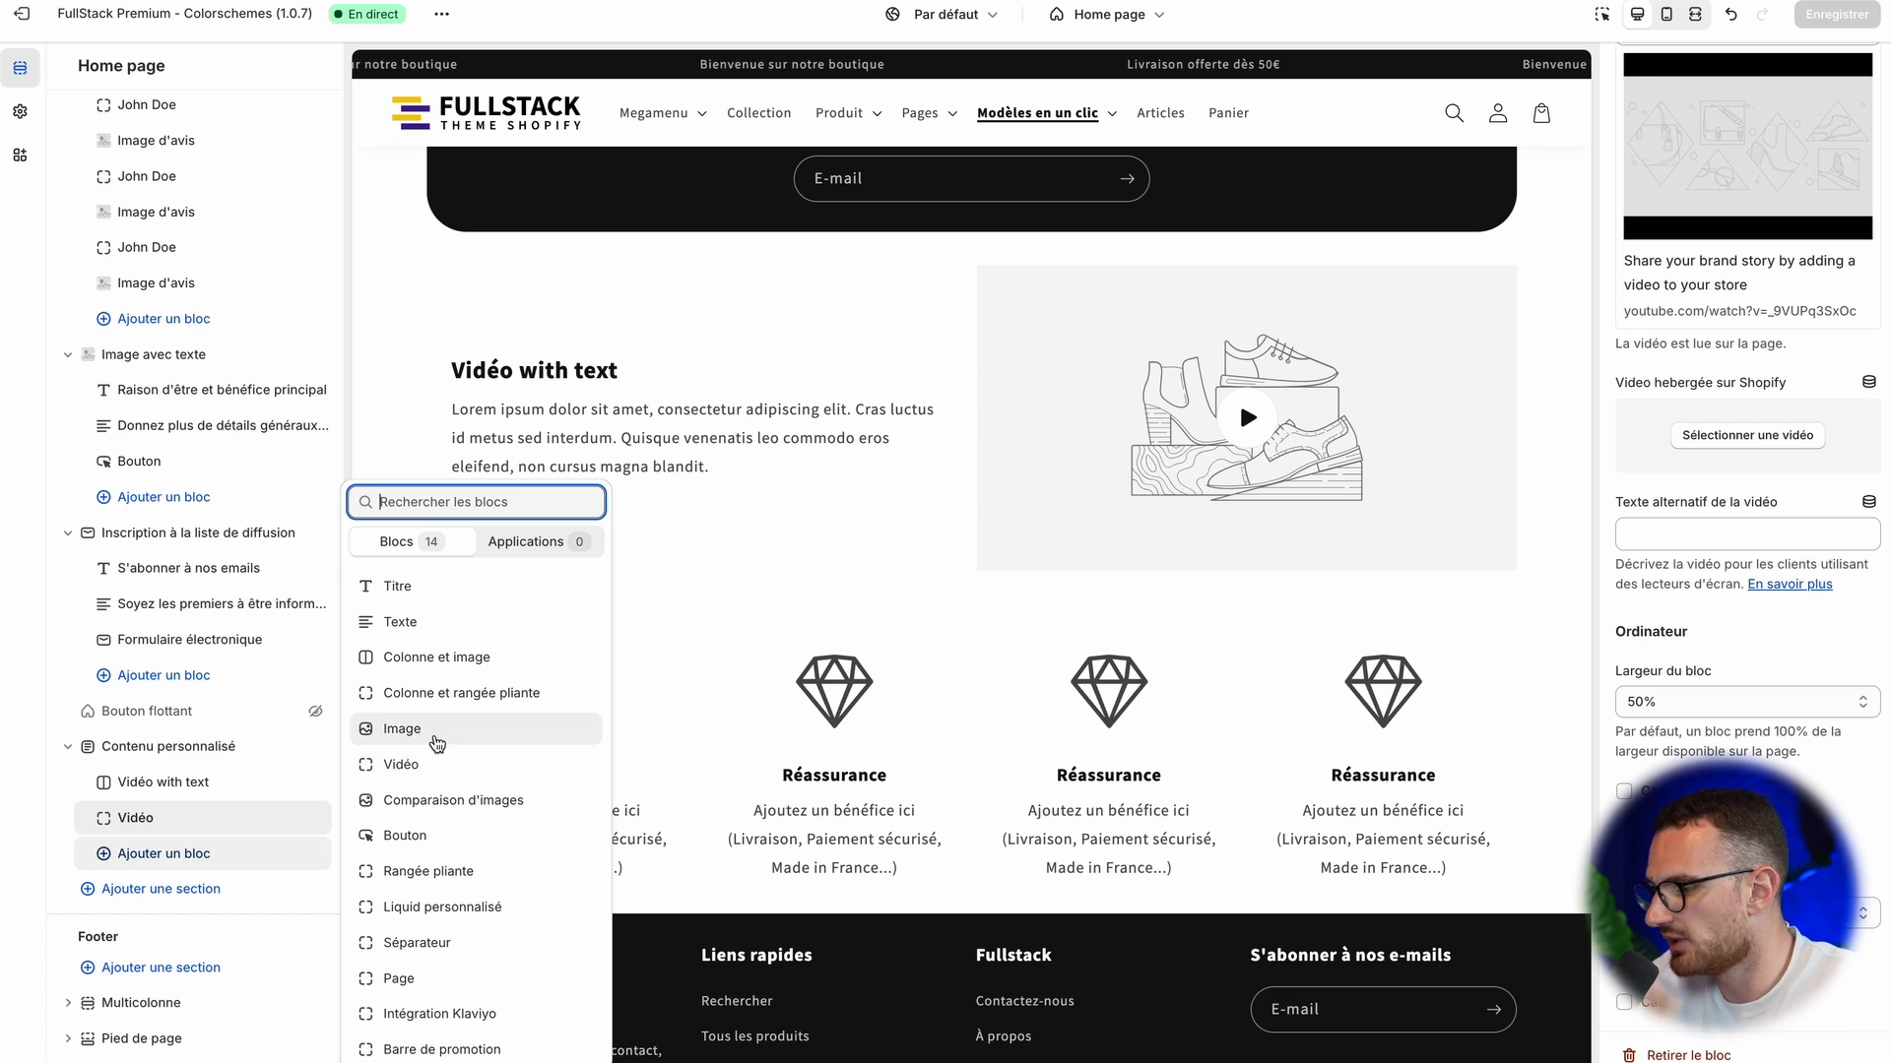
{"action": "left_click", "coordinate": [436, 740]}
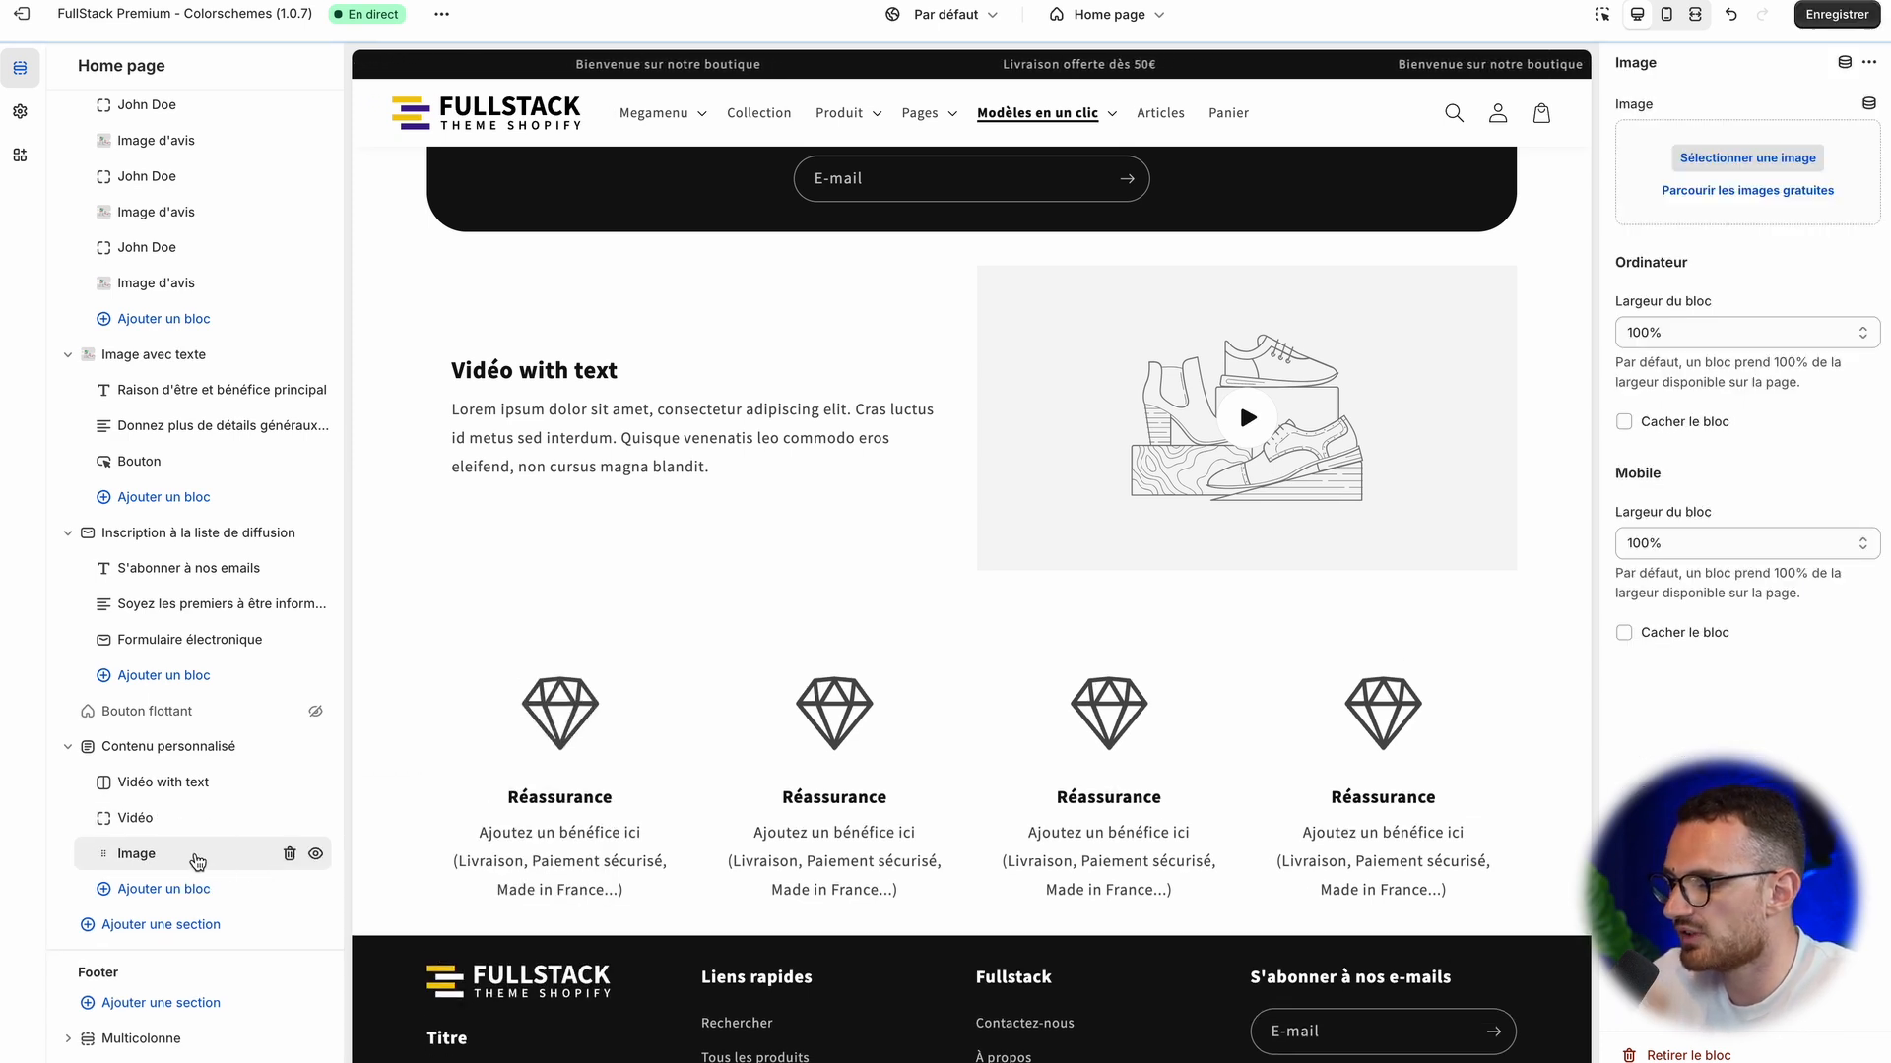
- Assign the Image_Grid_x1_Theme_FullStack JPG from the store's files to the new Image block
{"action": "left_click", "coordinate": [1747, 158]}
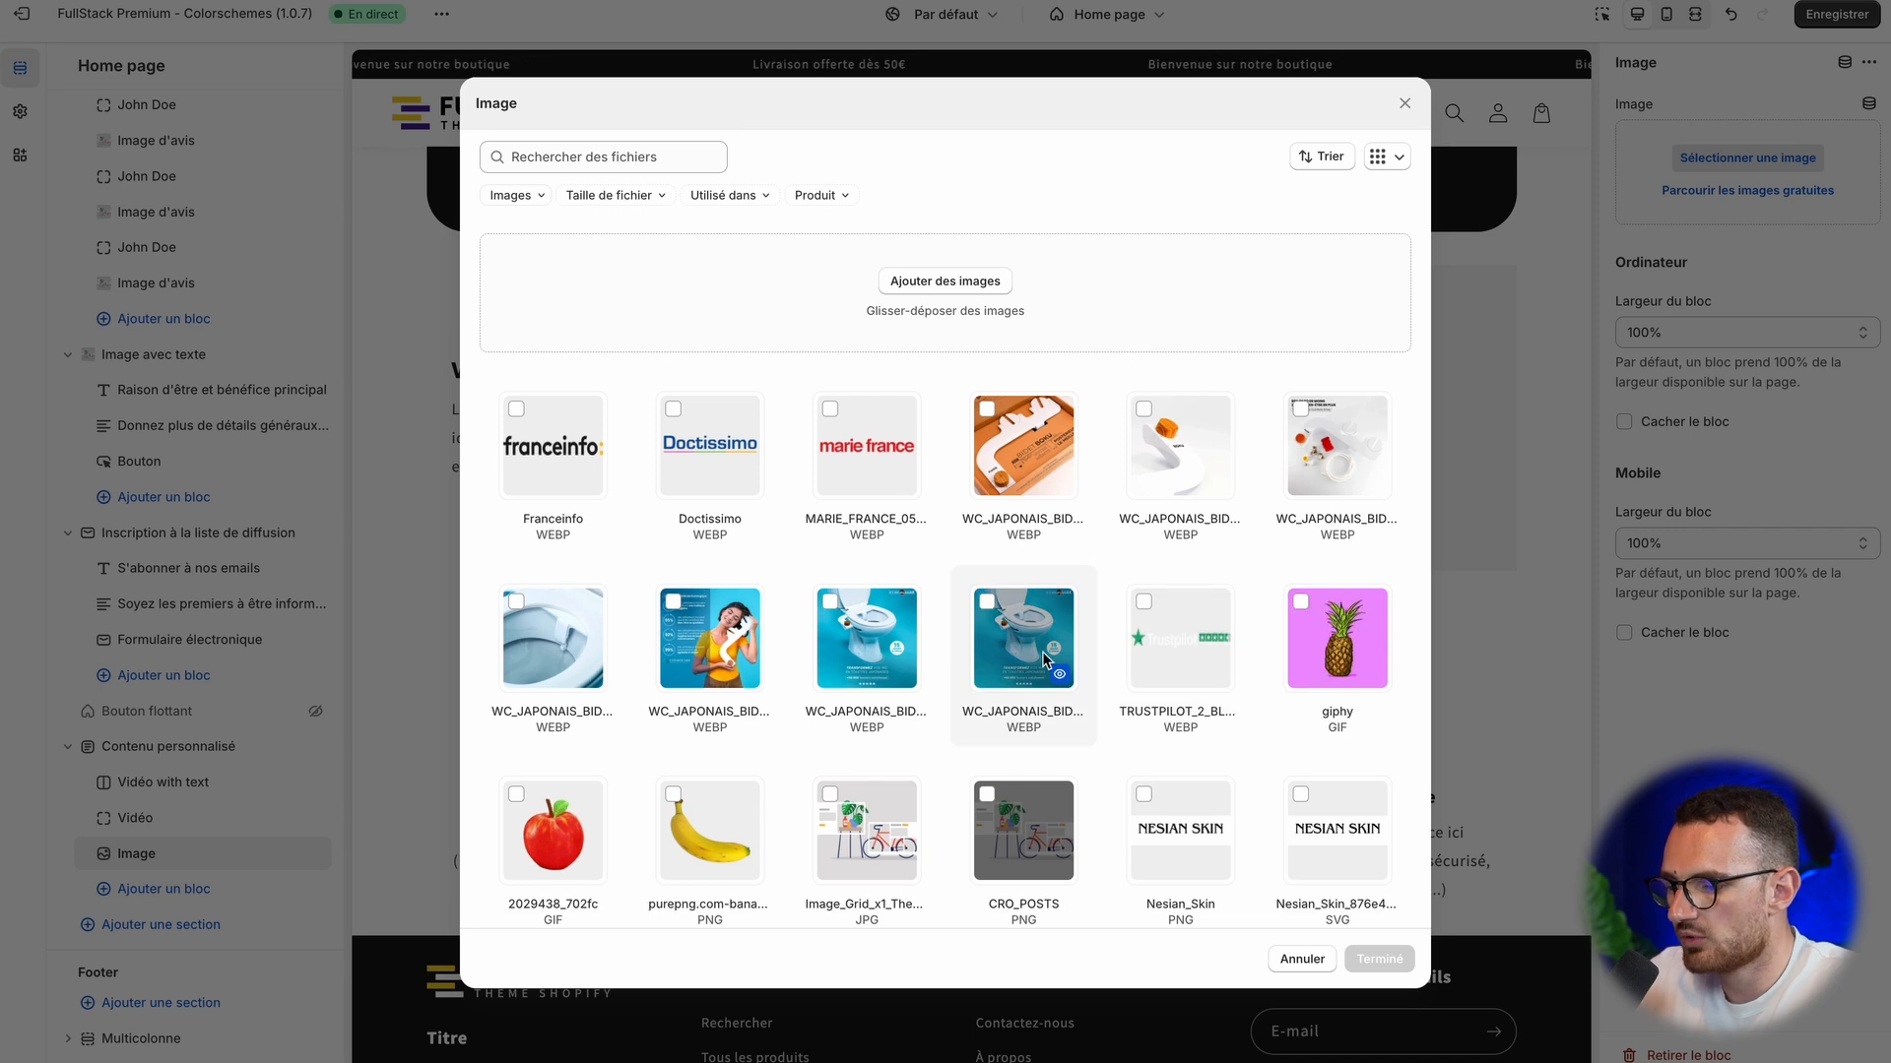
{"action": "scroll", "coordinate": [787, 719], "scroll_direction": "down", "scroll_amount": 2}
{"action": "left_click", "coordinate": [830, 675]}
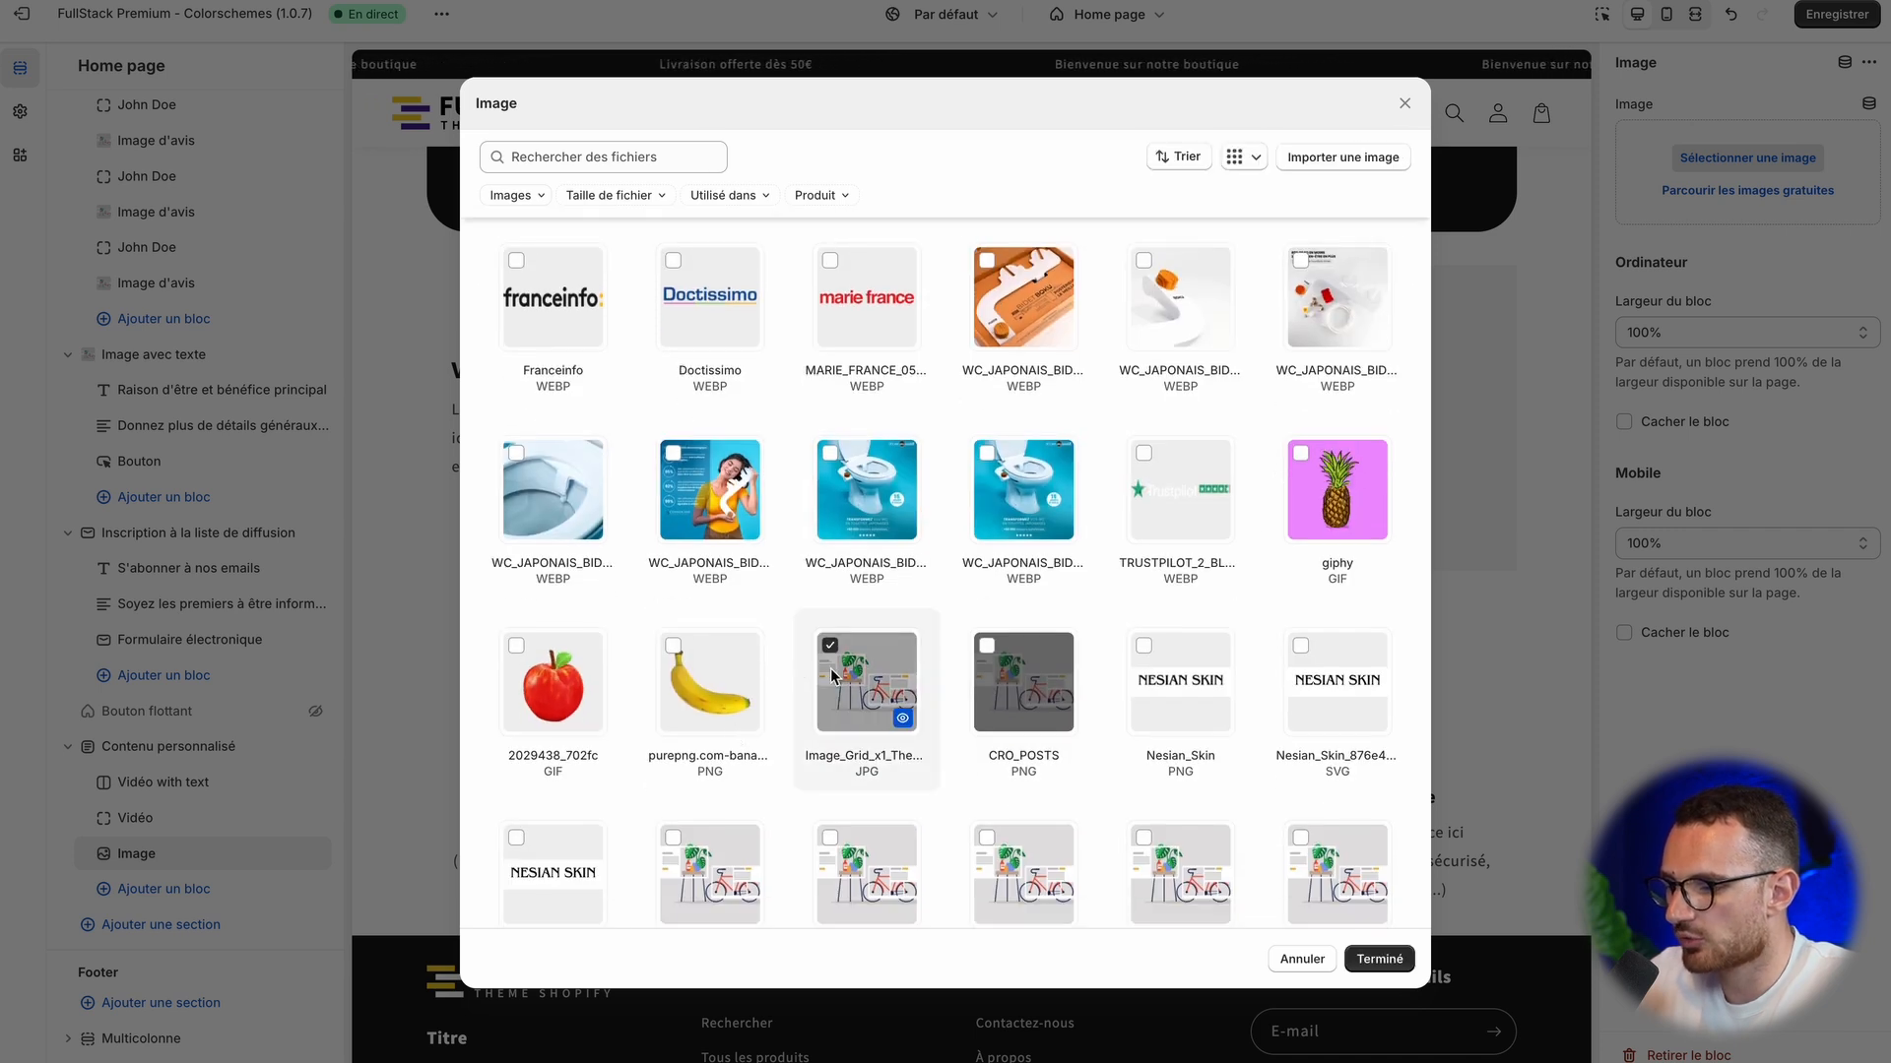
{"action": "left_click", "coordinate": [1379, 959]}
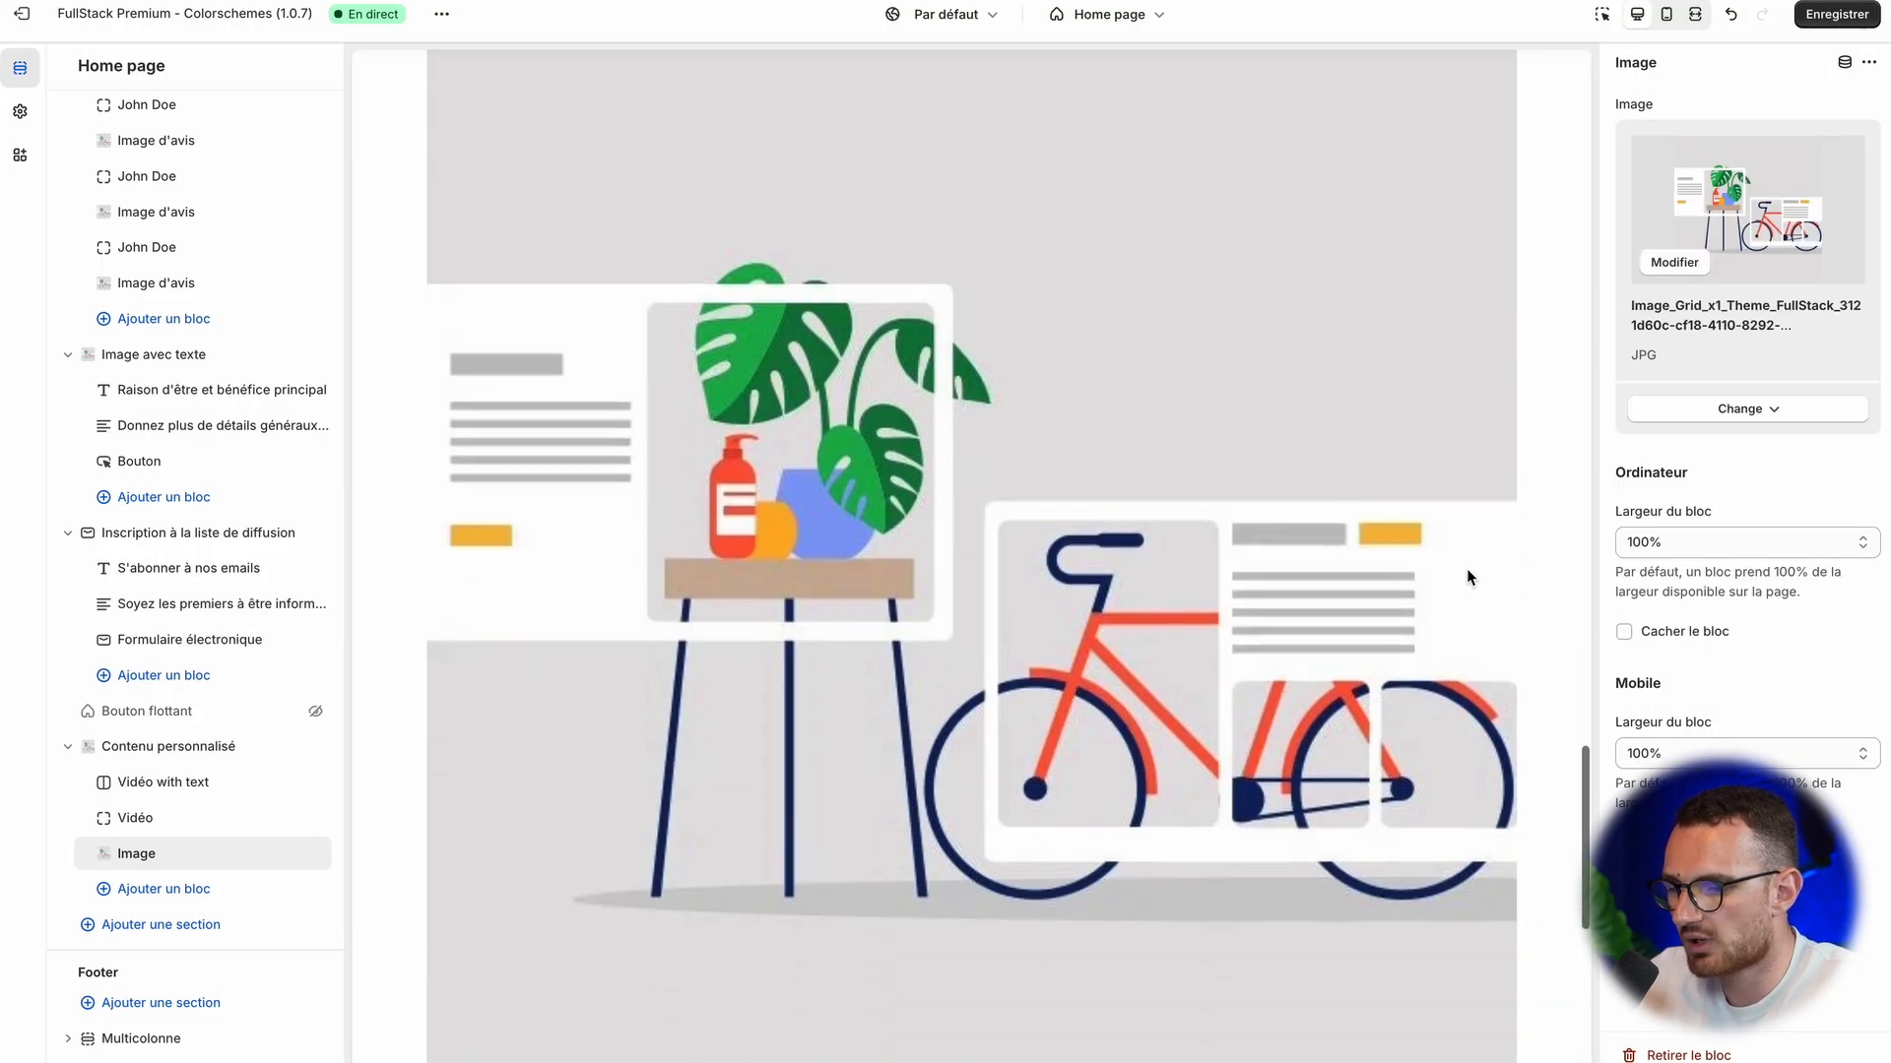
- Set the Image block's desktop width to 50% and hide the block on desktop, keeping its mobile width at 100%
{"action": "left_click", "coordinate": [1666, 542]}
{"action": "left_click", "coordinate": [1682, 616]}
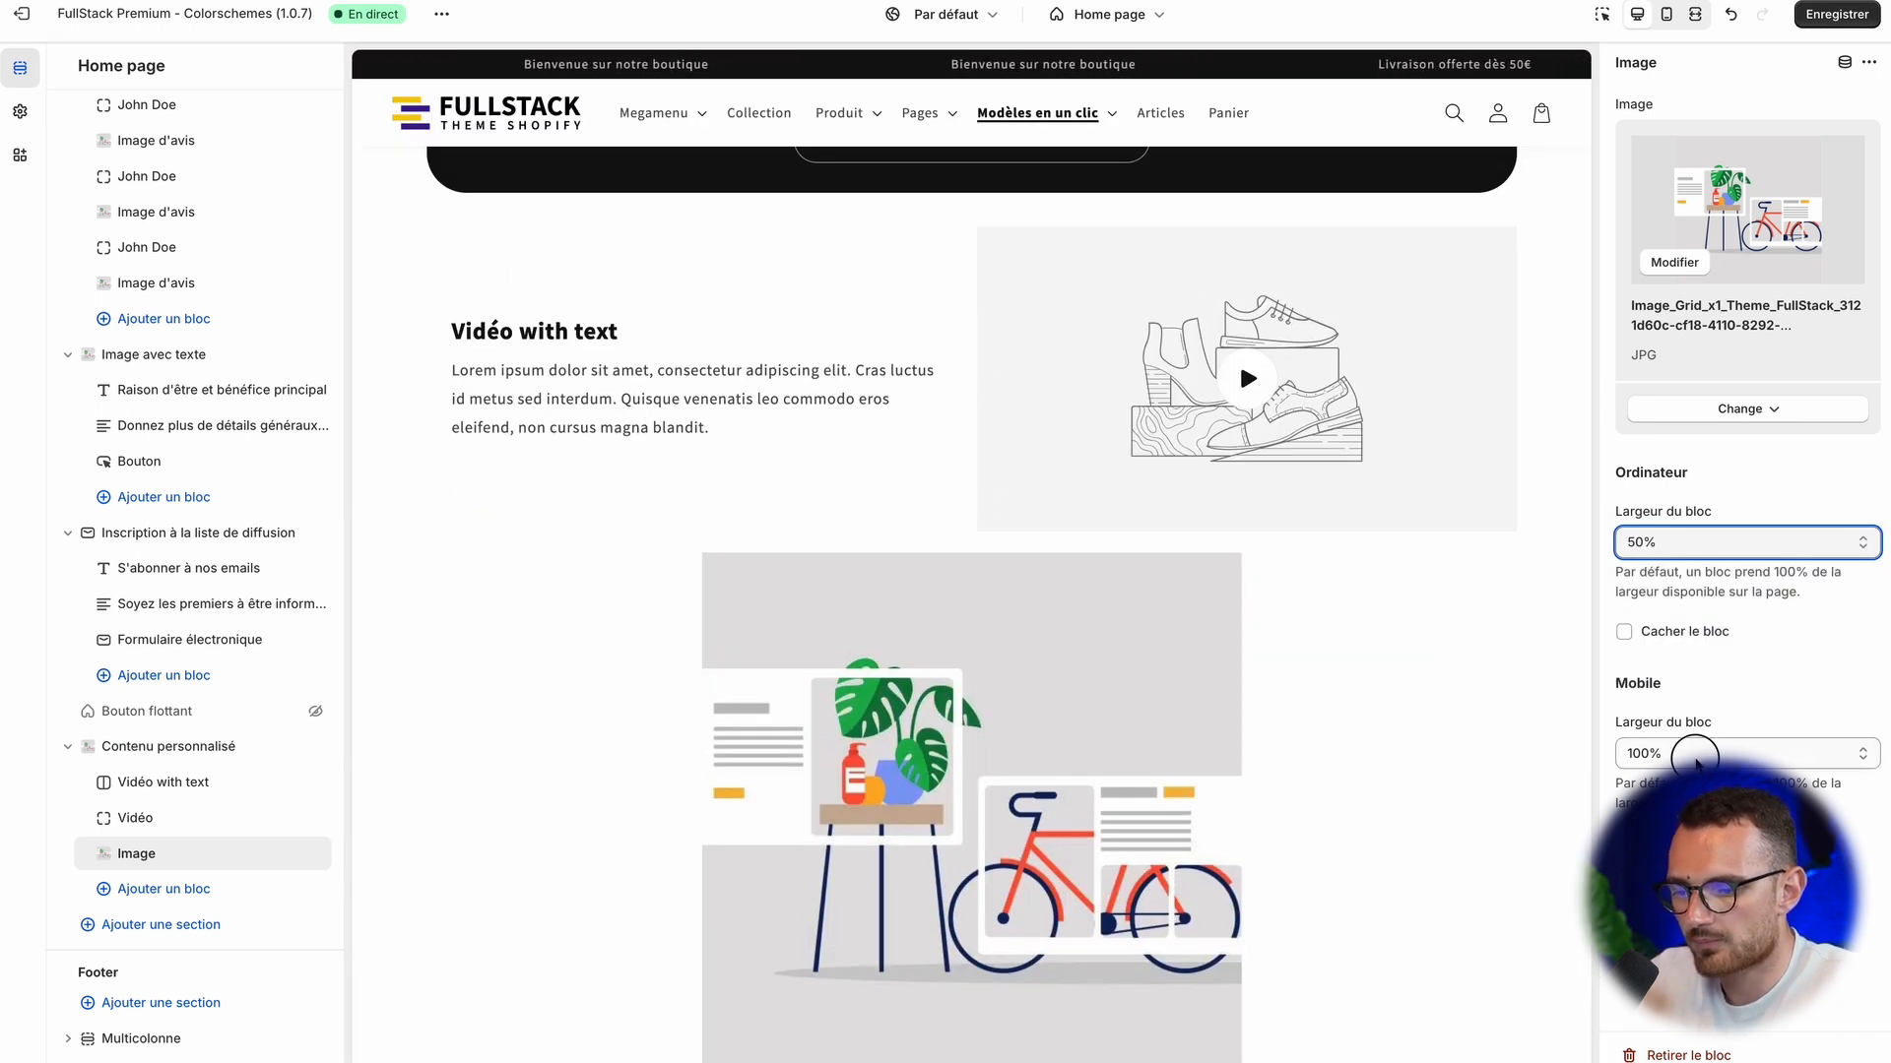
{"action": "left_click", "coordinate": [1695, 763]}
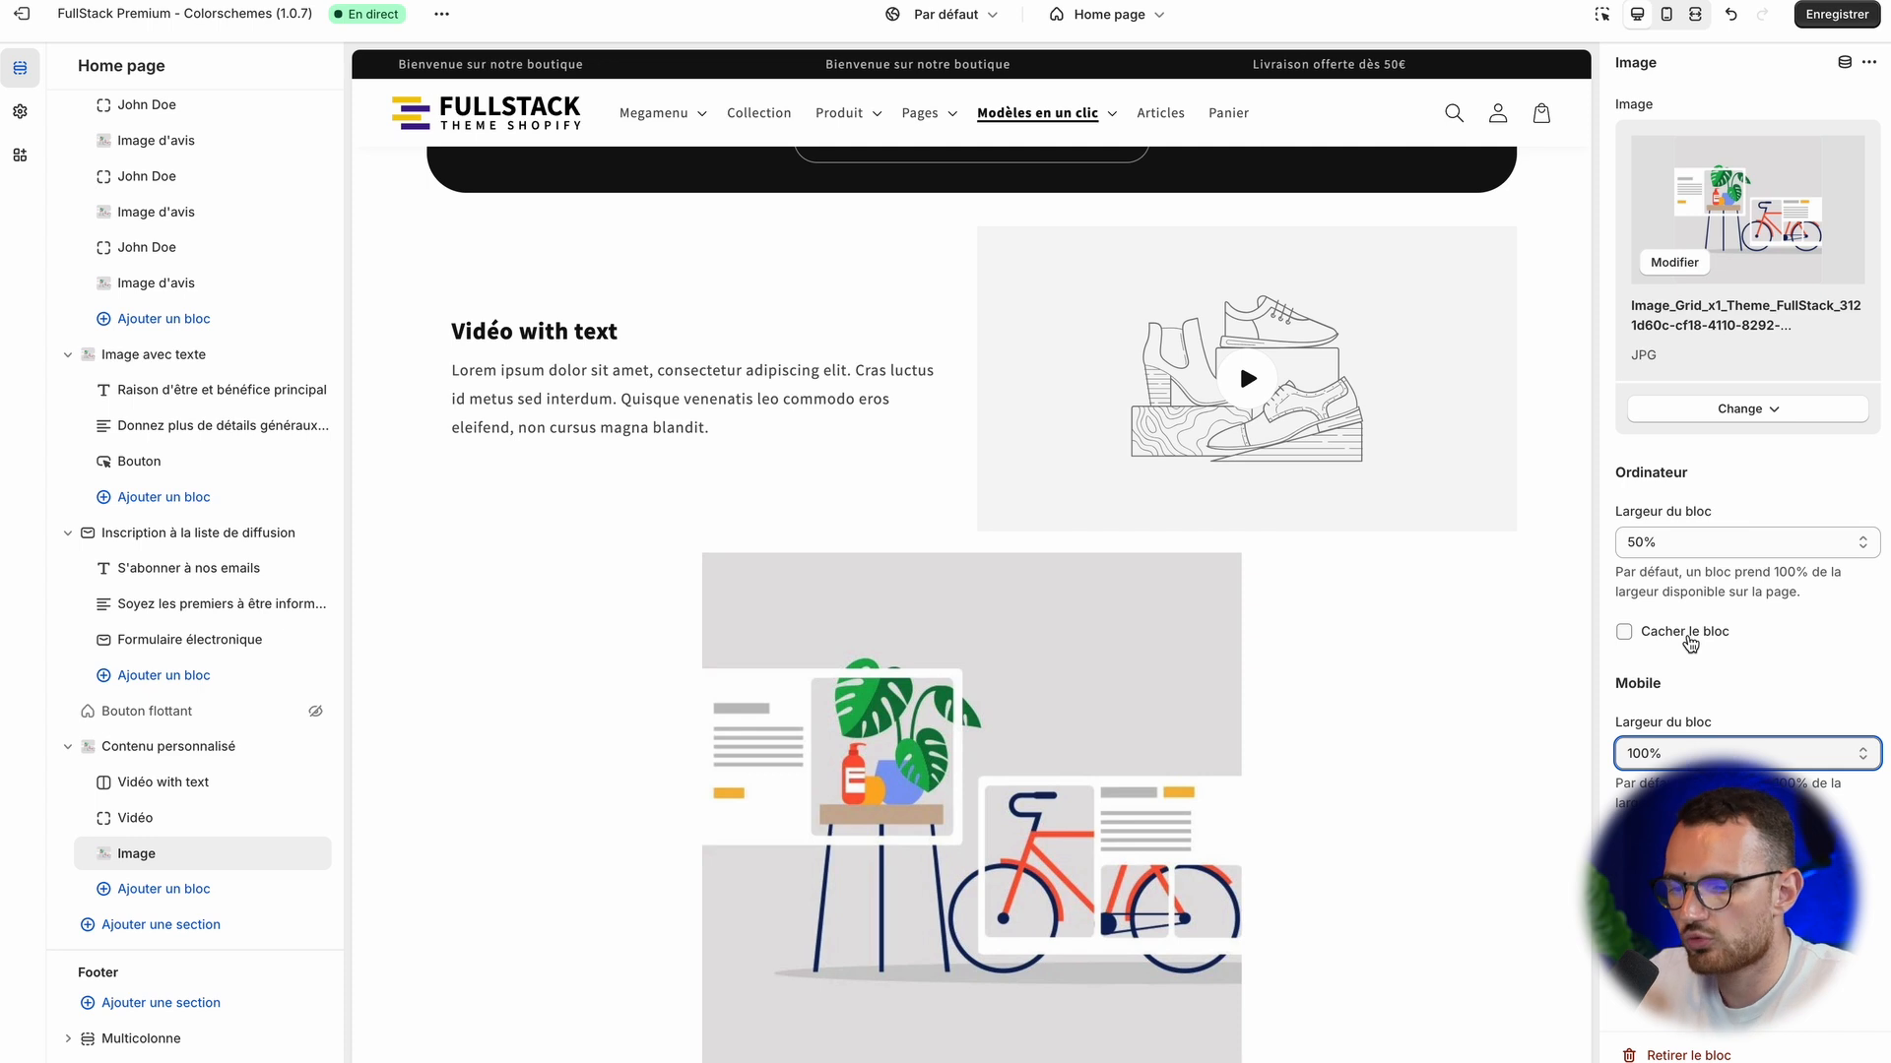
{"action": "left_click", "coordinate": [1690, 640]}
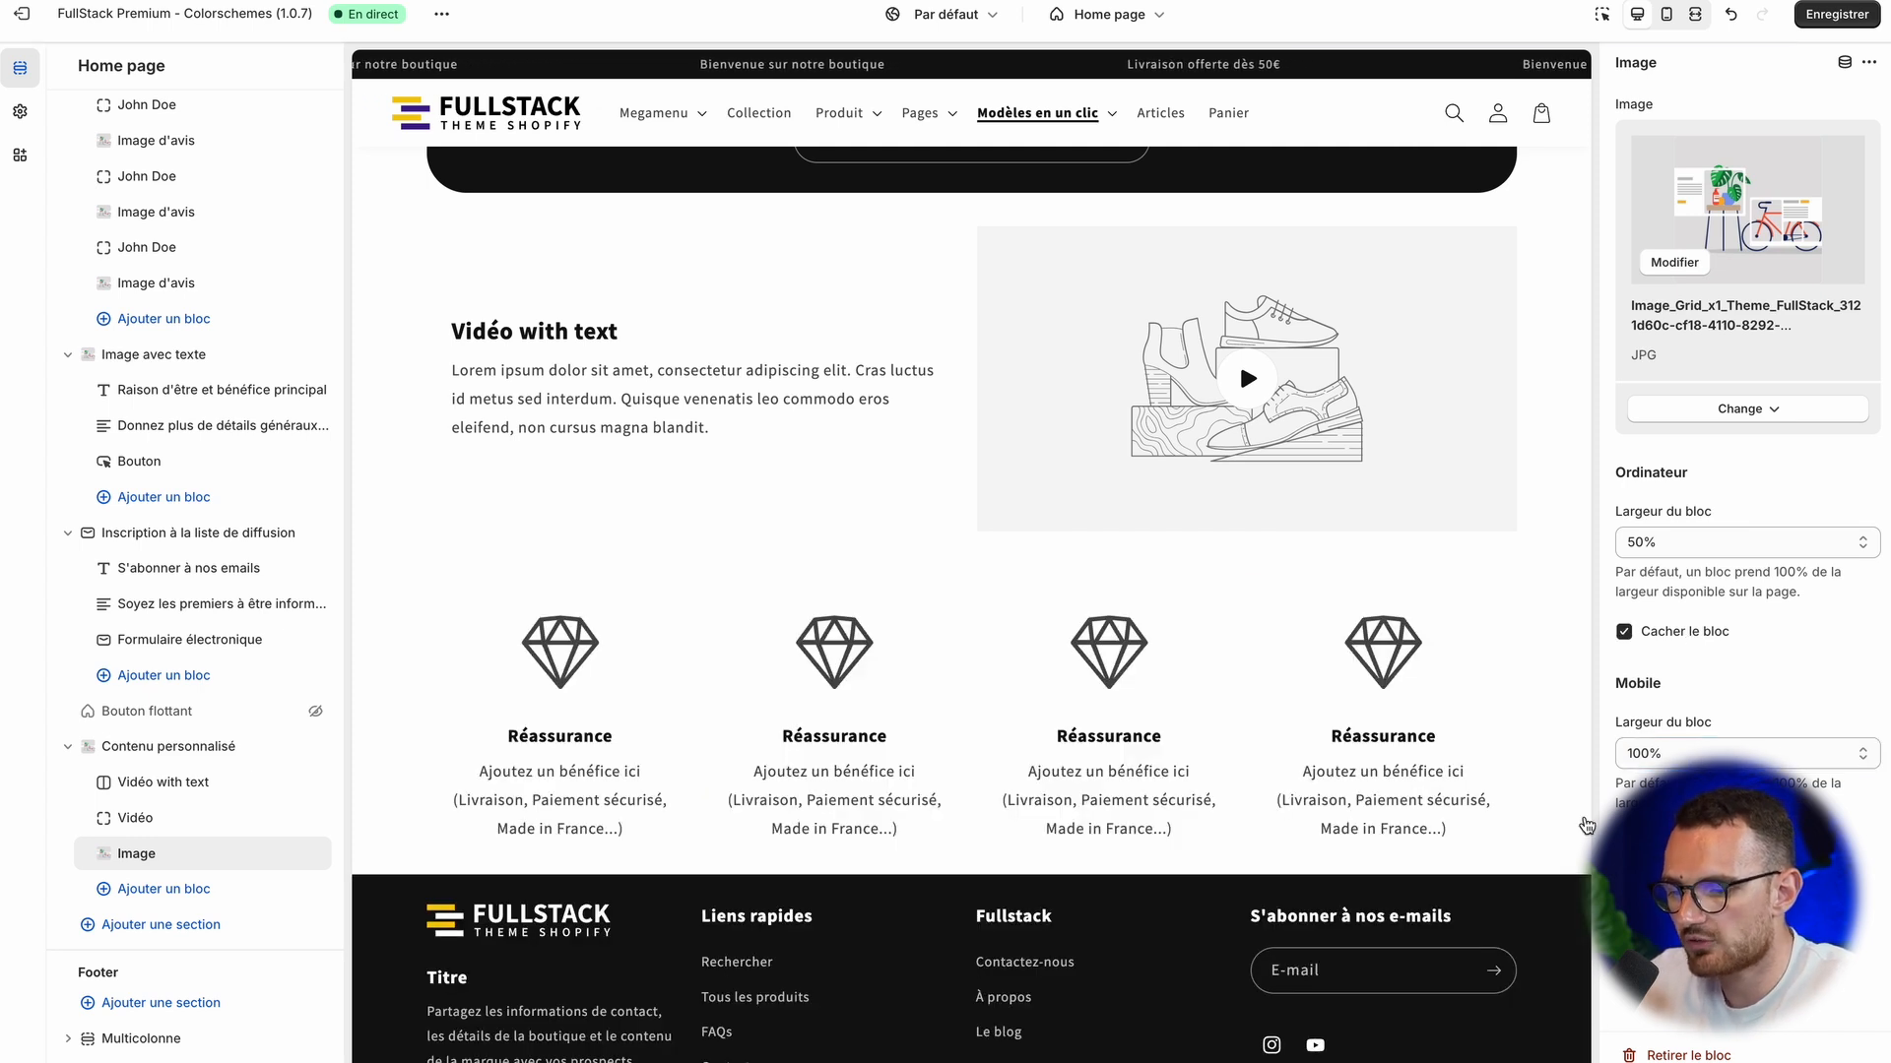
- Hide the Vidéo block on mobile
{"action": "left_click", "coordinate": [148, 817]}
{"action": "scroll", "coordinate": [1863, 773], "scroll_direction": "down", "scroll_amount": 3}
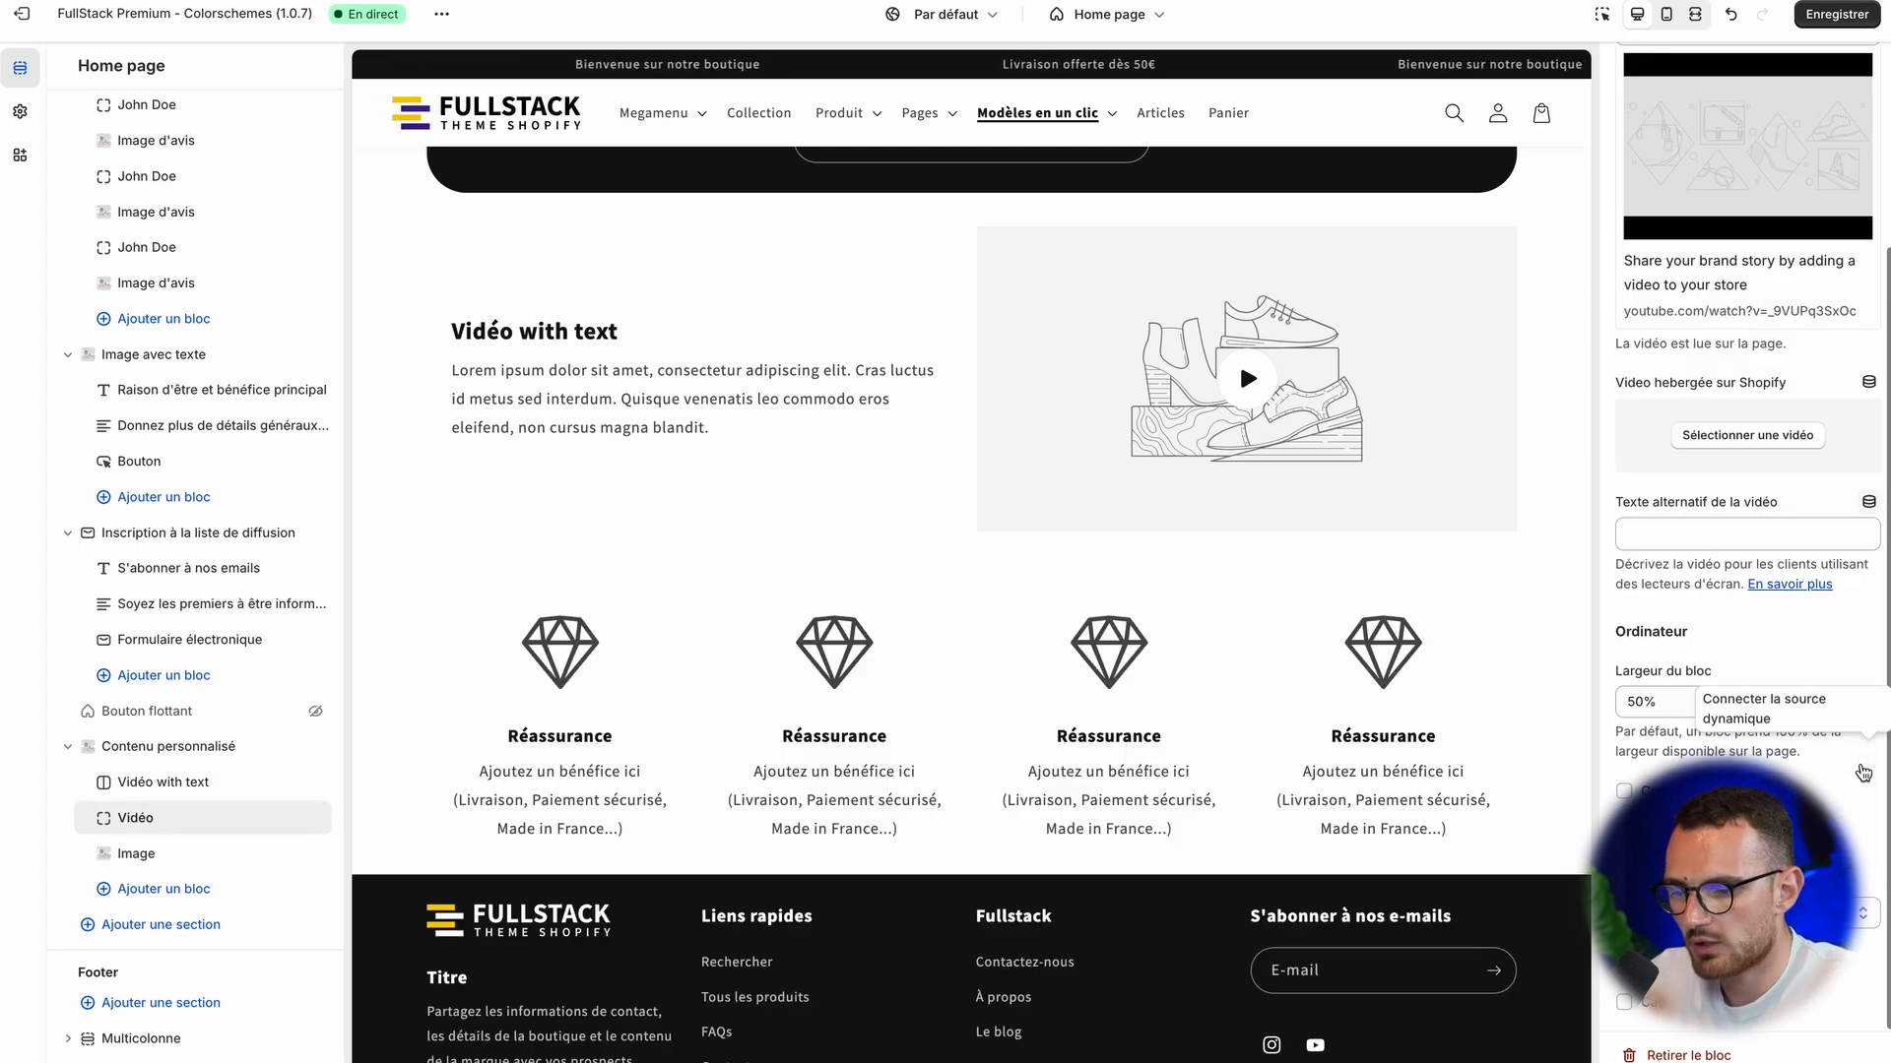
{"action": "left_click", "coordinate": [1652, 1002]}
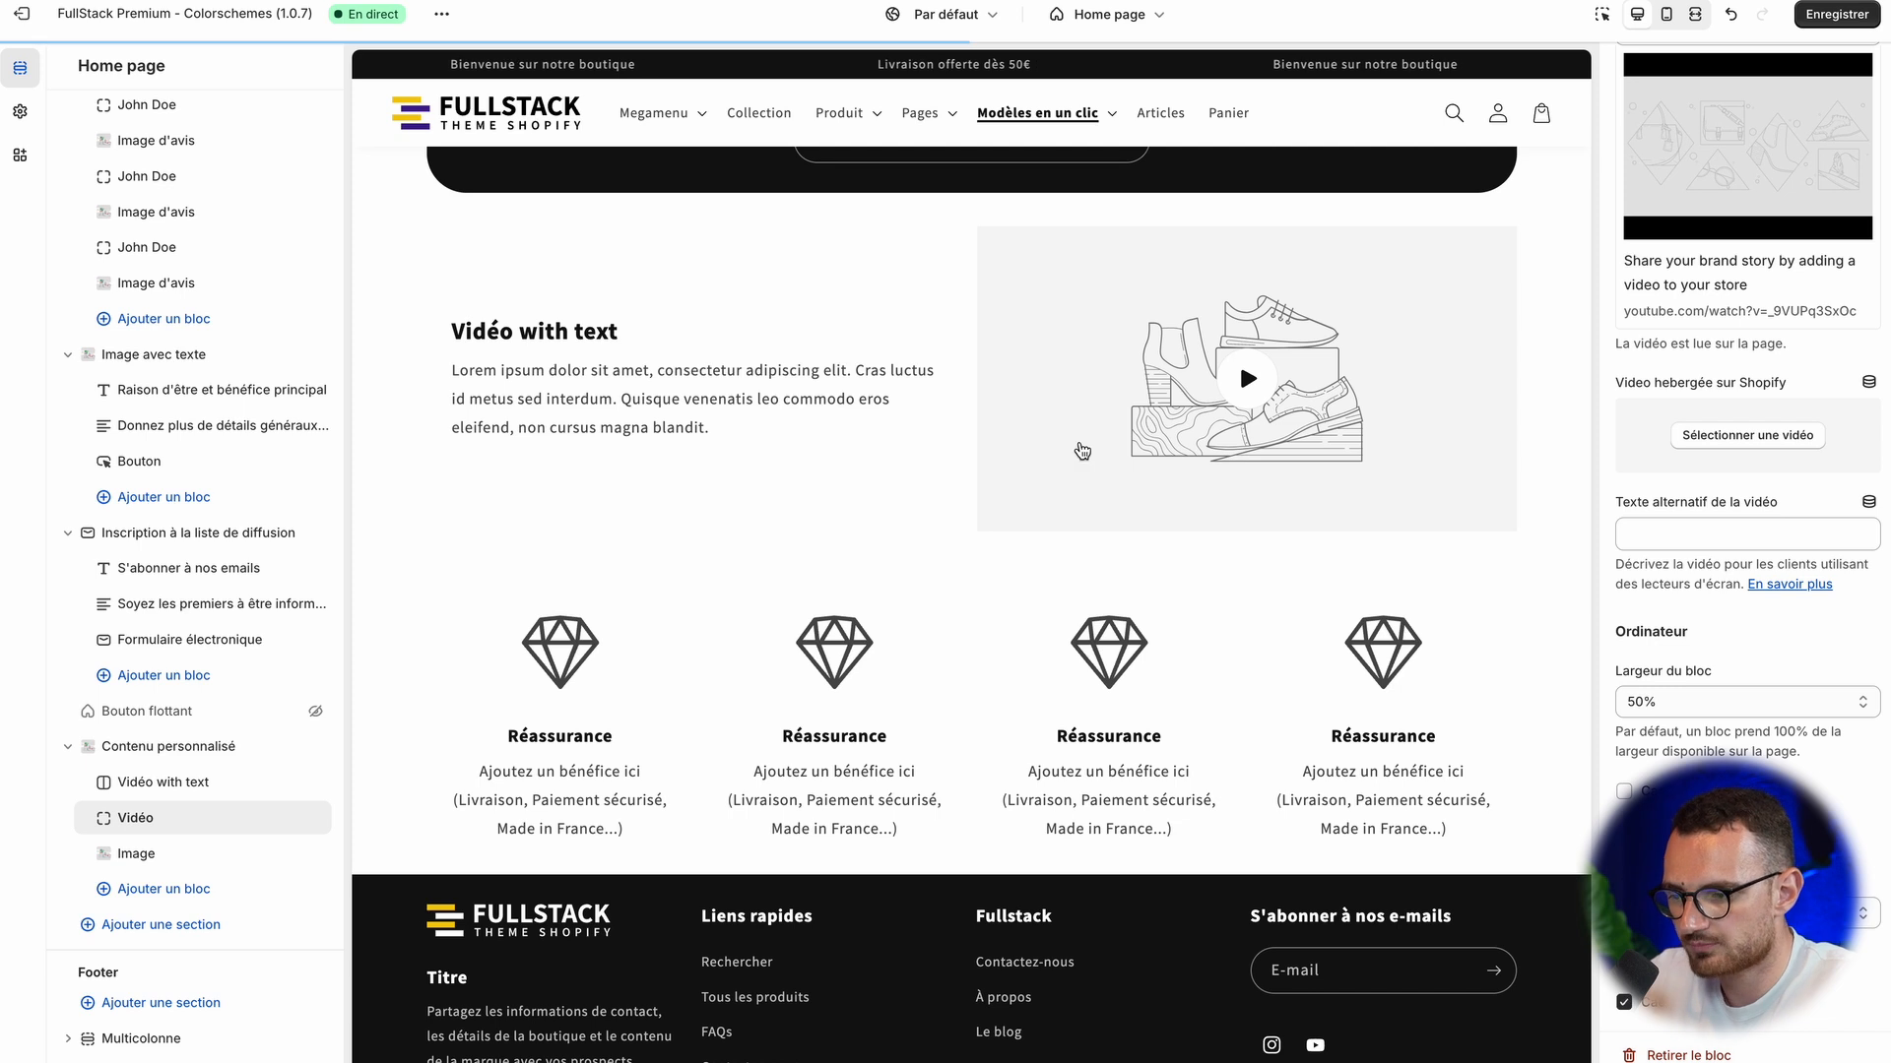
- Check the Contenu personnalisé section in the mobile preview, and return to the desktop preview
{"action": "left_click", "coordinate": [1666, 13]}
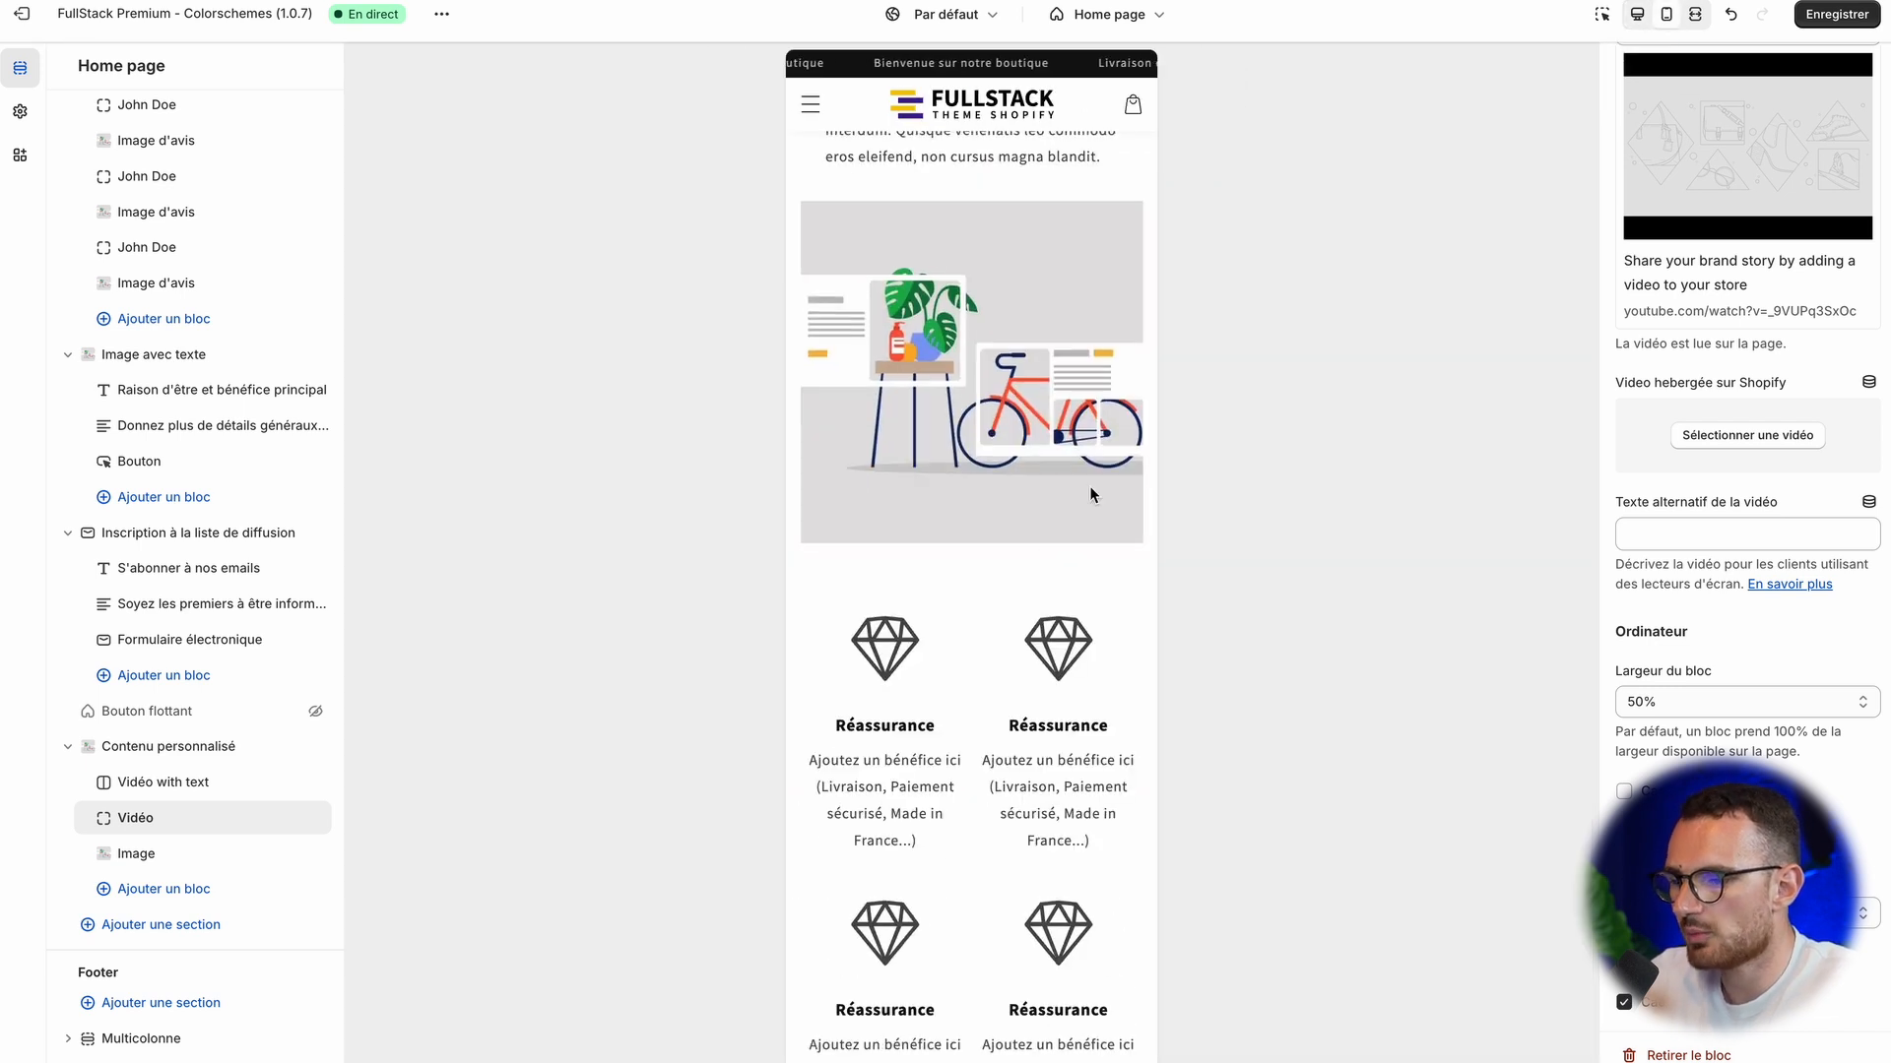
{"action": "left_click_drag", "start_coordinate": [824, 429], "coordinate": [1066, 560]}
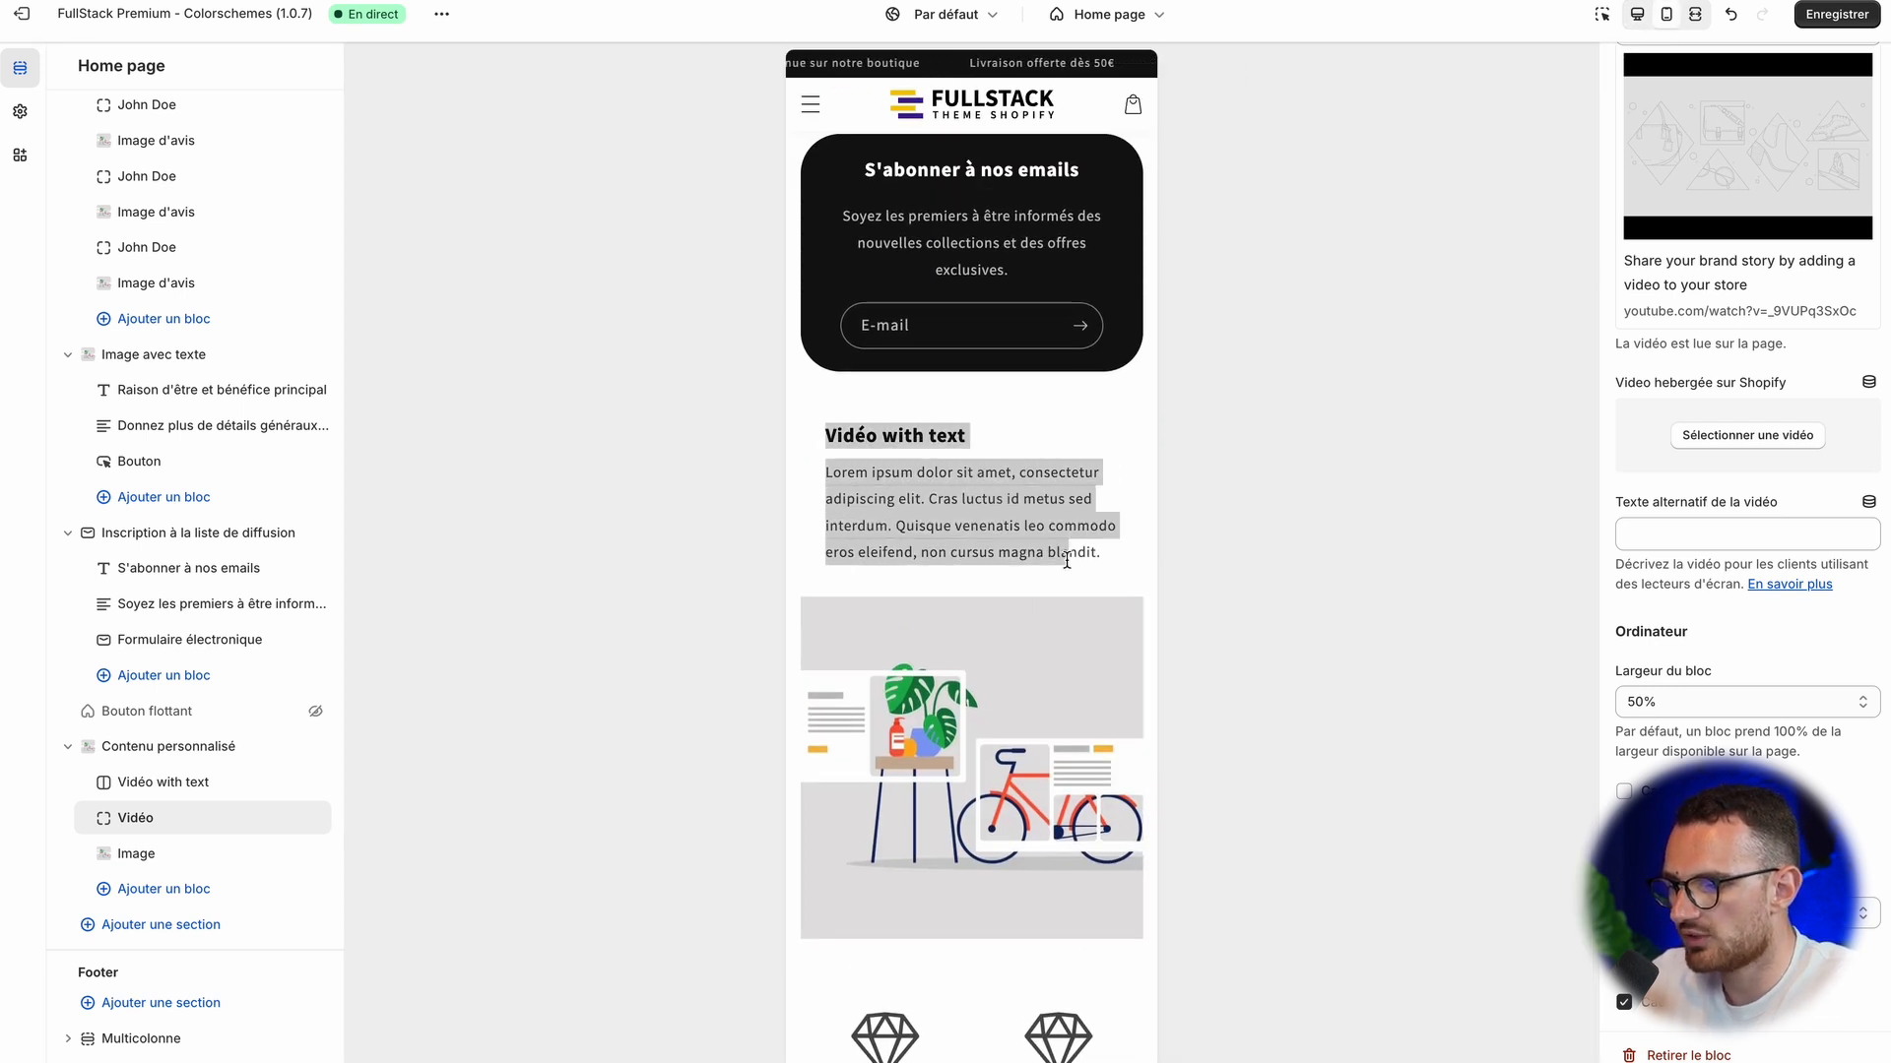
{"action": "left_click", "coordinate": [1067, 560]}
{"action": "scroll", "coordinate": [985, 576], "scroll_direction": "down", "scroll_amount": 3}
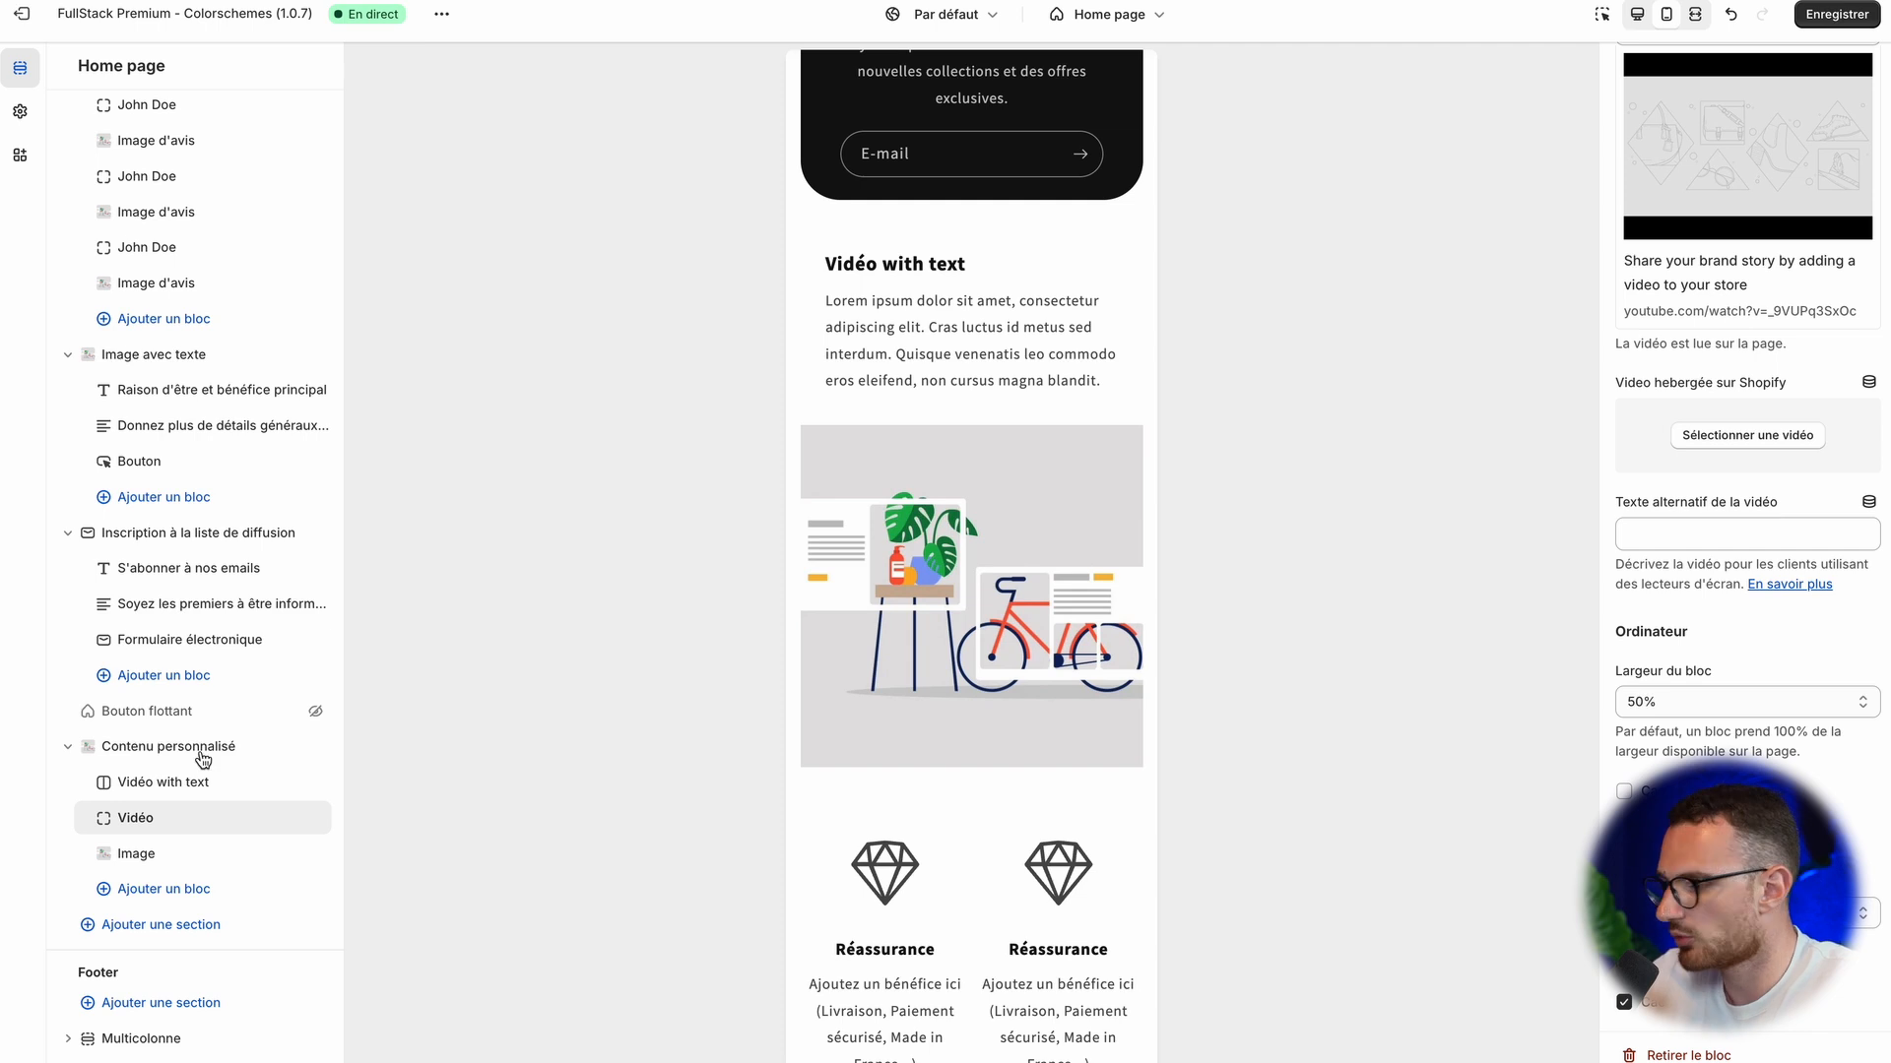
{"action": "left_click", "coordinate": [1707, 20]}
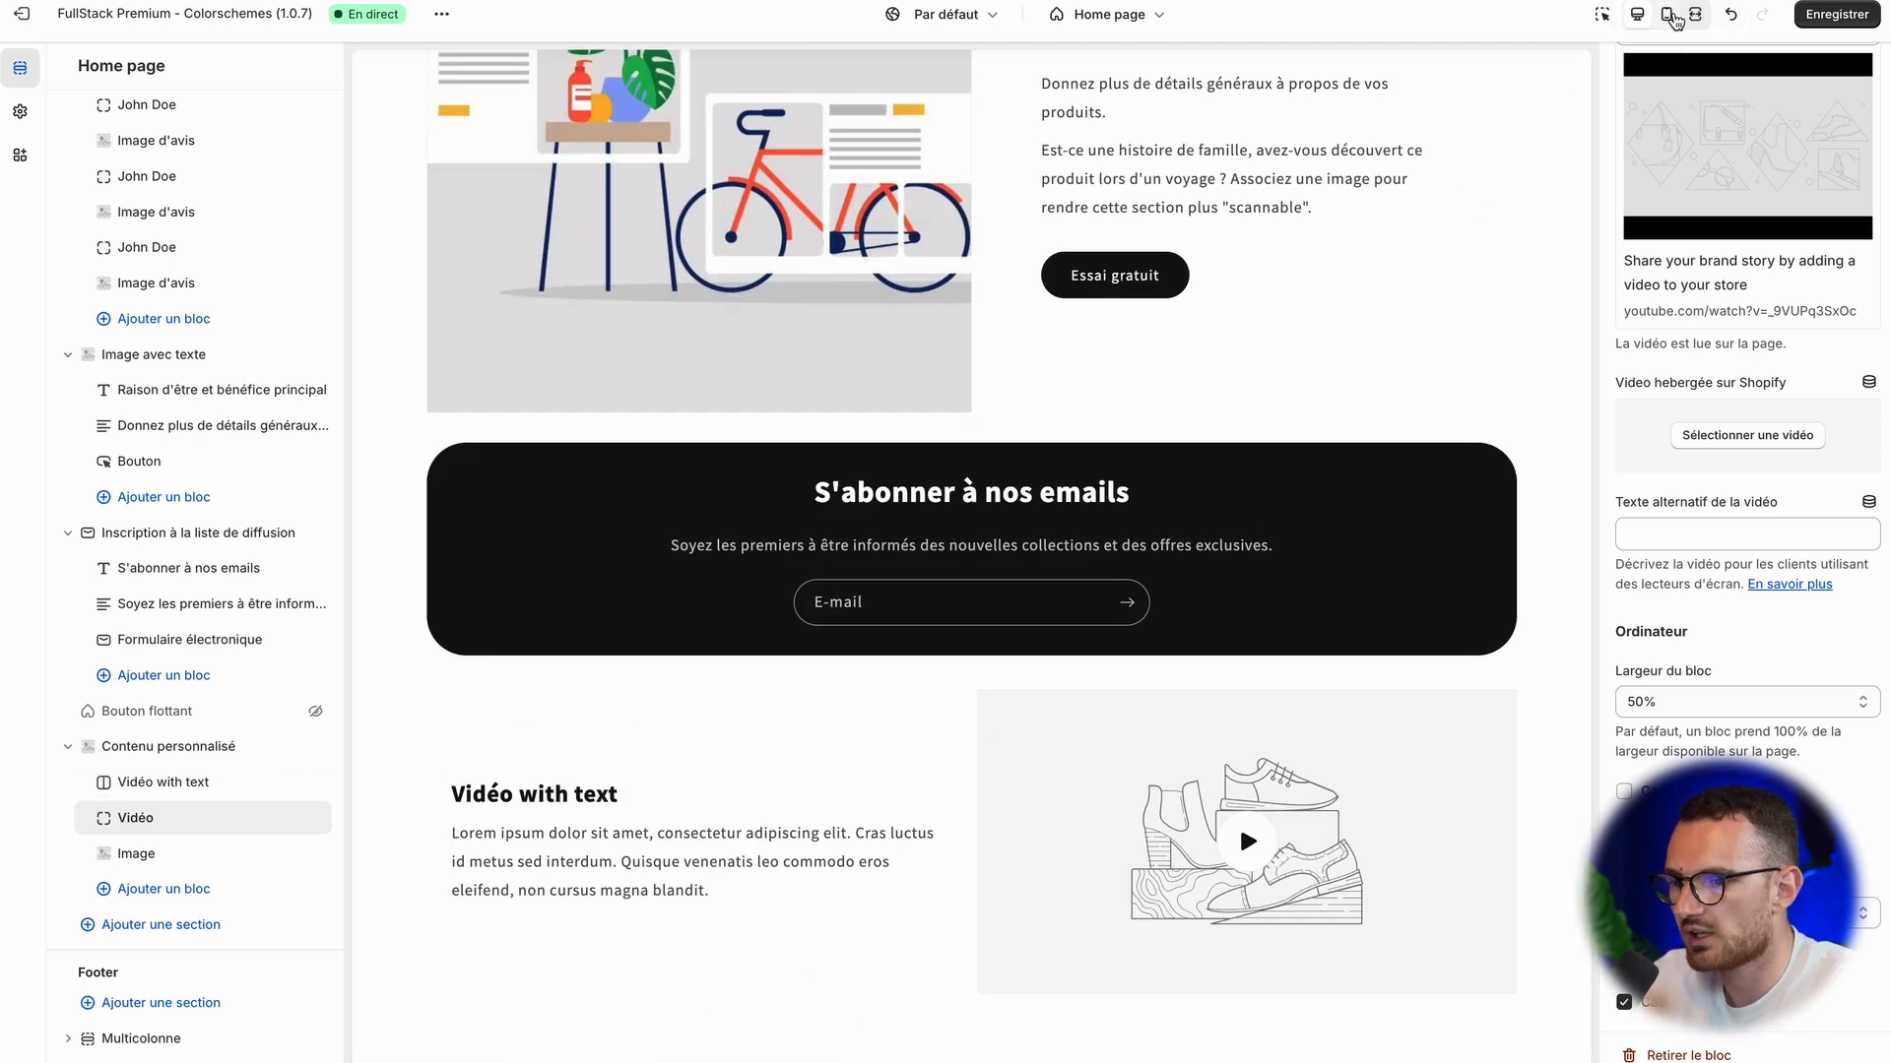
- Delete the Image block from the Contenu personnalisé section and reload the editor, discarding the unsaved changes
{"action": "left_click", "coordinate": [292, 857]}
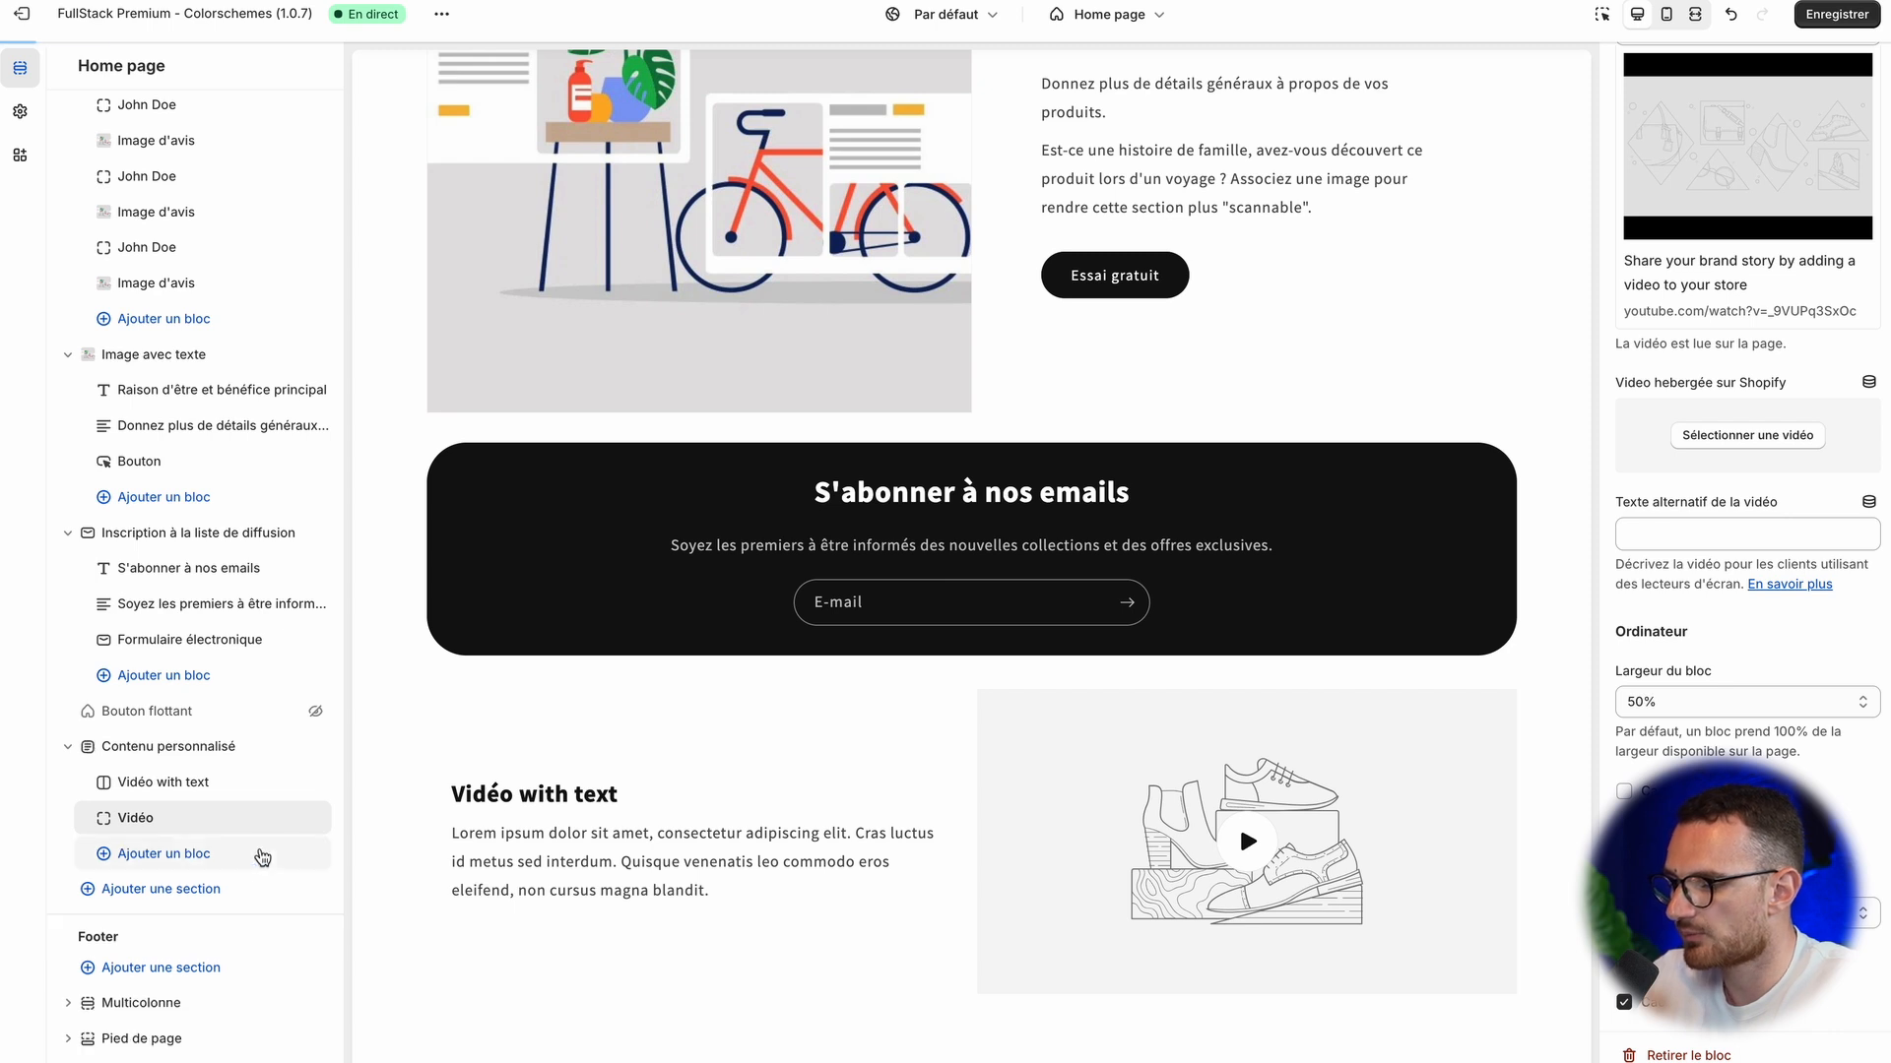
{"action": "left_click", "coordinate": [172, 835]}
{"action": "left_click", "coordinate": [1067, 805]}
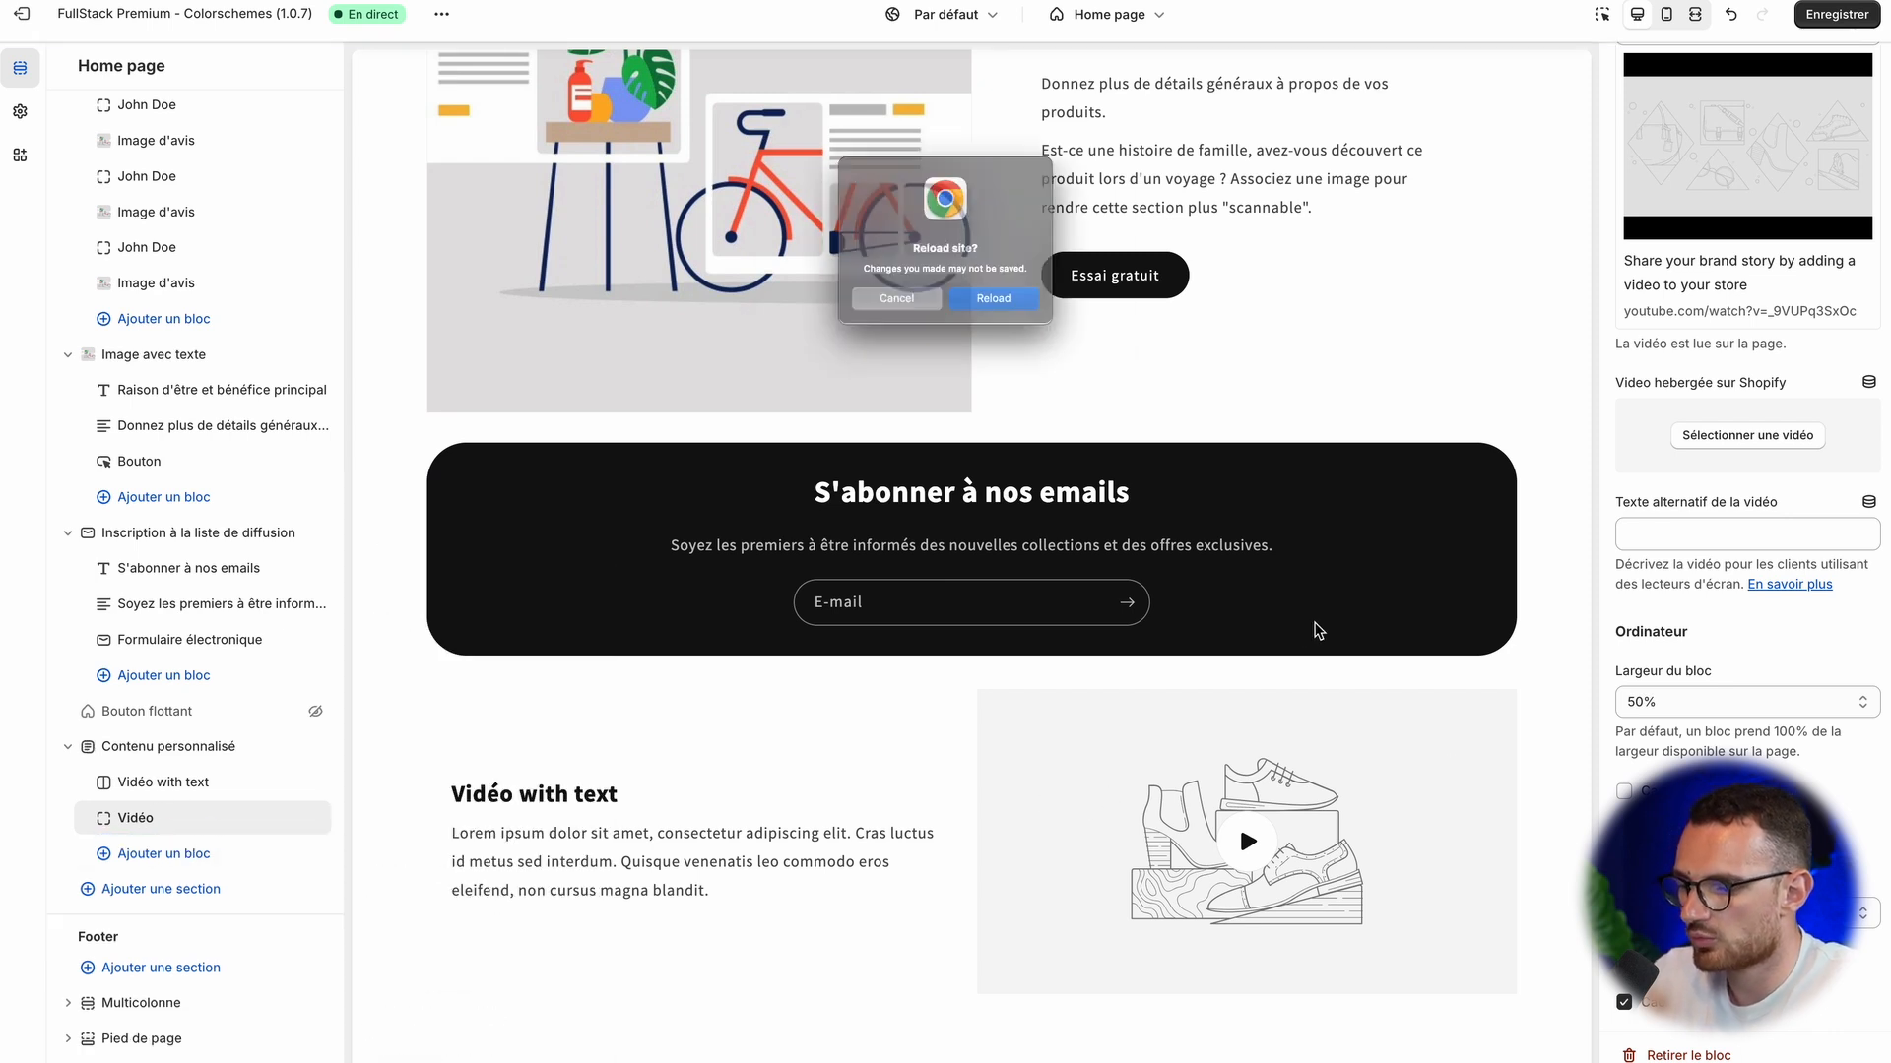
{"action": "left_click", "coordinate": [983, 324]}
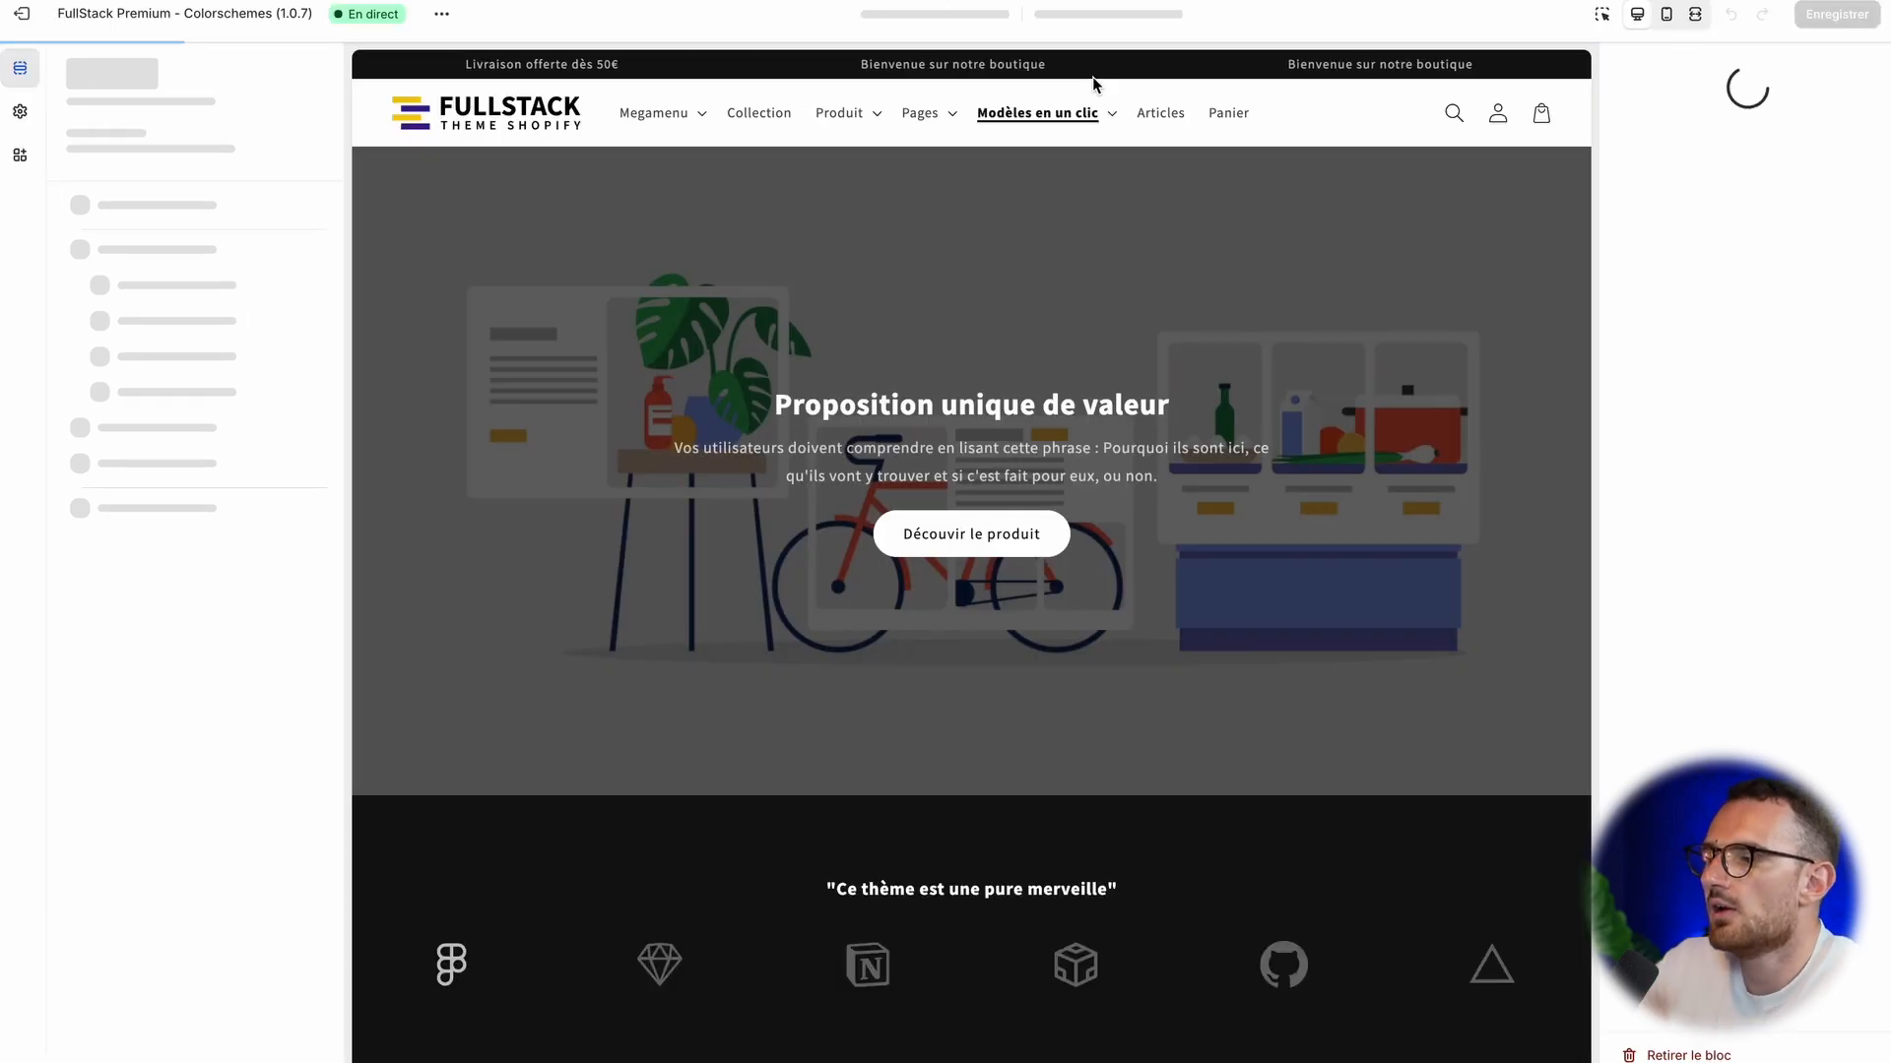
- Consult the linked tutorial for the home page's Contenu personnalisé section, and return to the theme editor
{"action": "left_click", "coordinate": [1117, 14]}
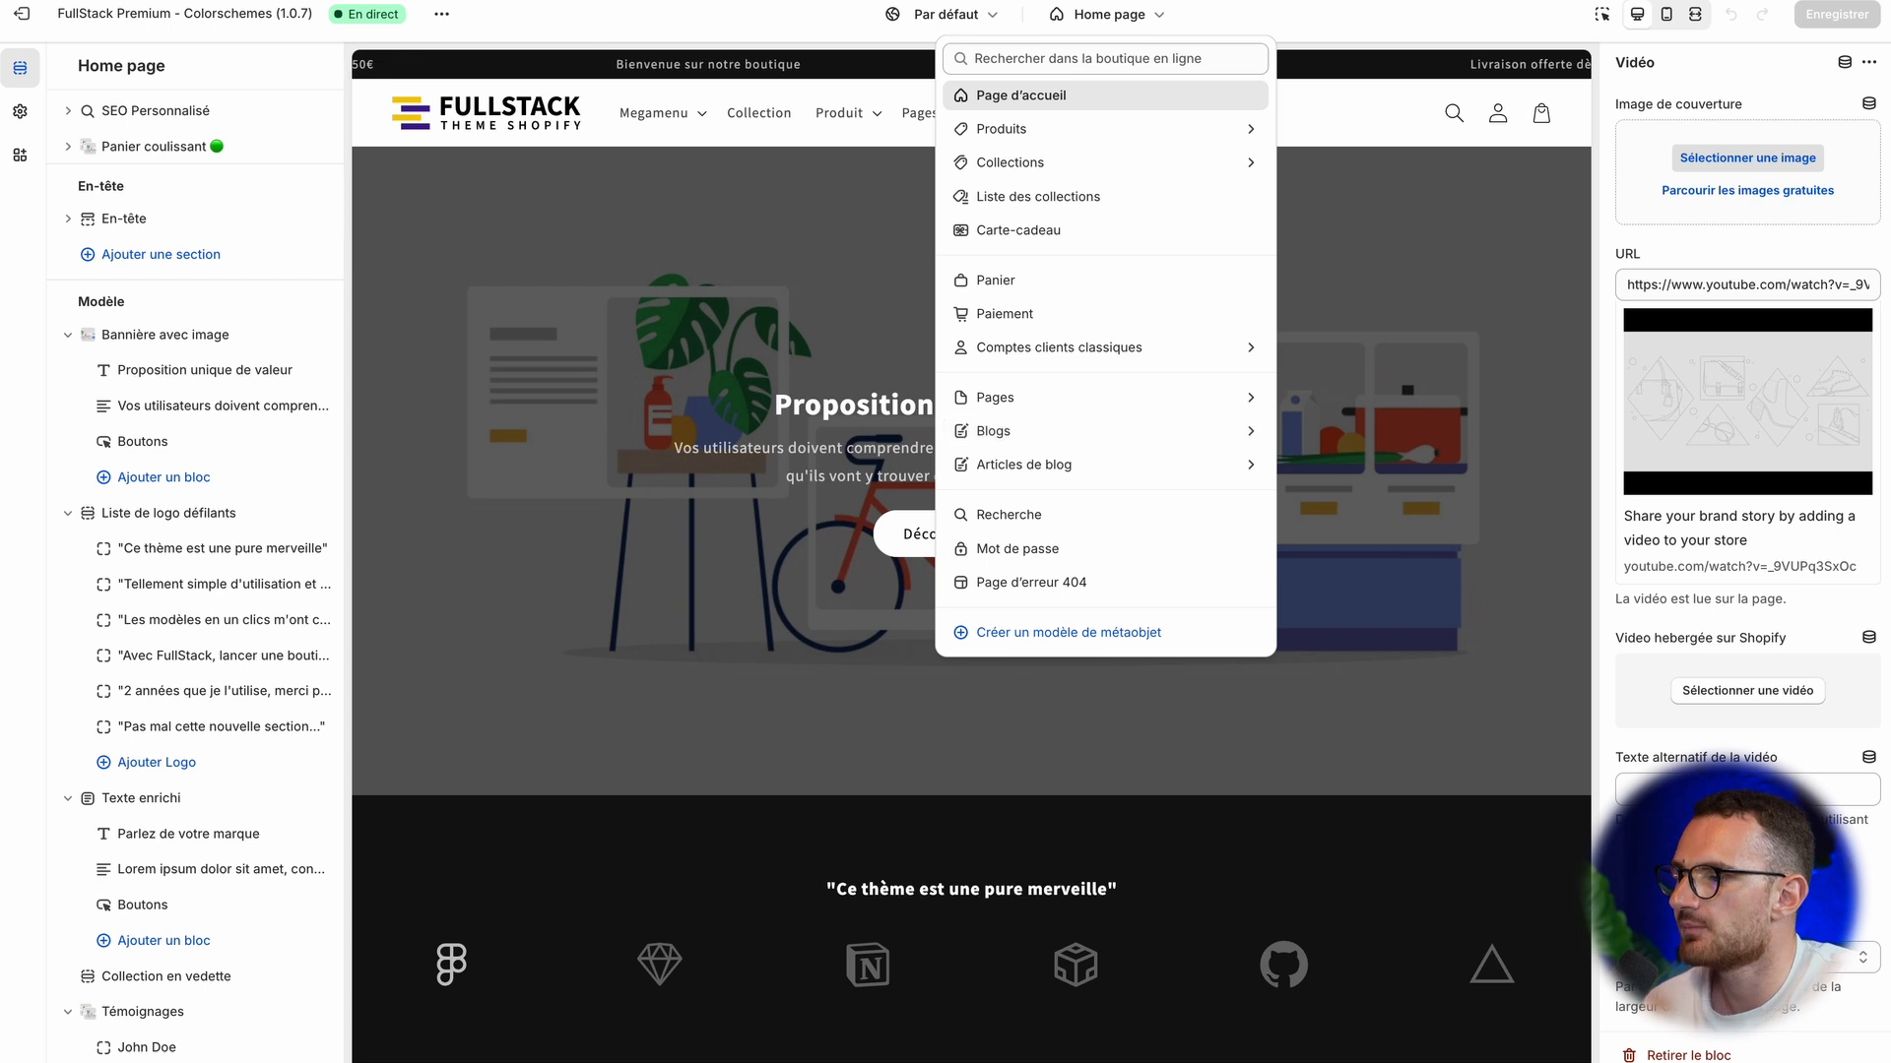
{"action": "scroll", "coordinate": [167, 689], "scroll_direction": "down", "scroll_amount": 10}
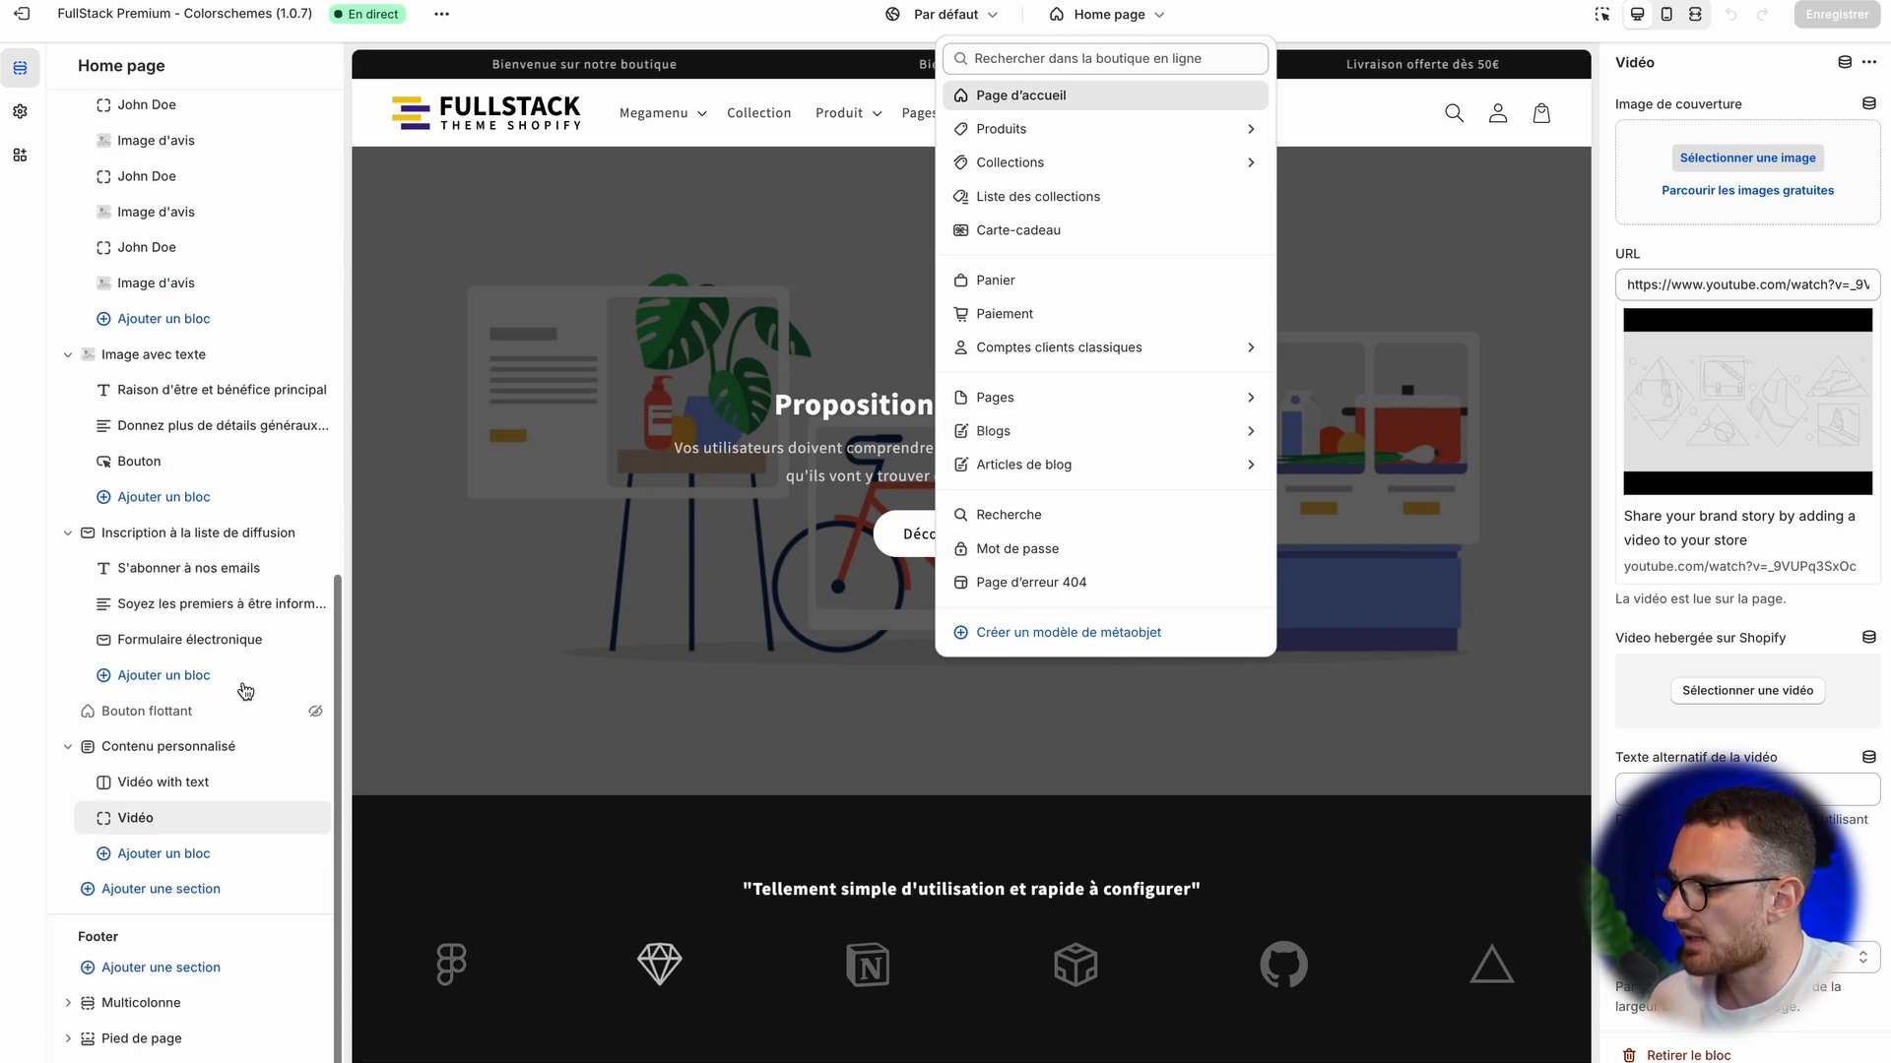
{"action": "left_click", "coordinate": [167, 760]}
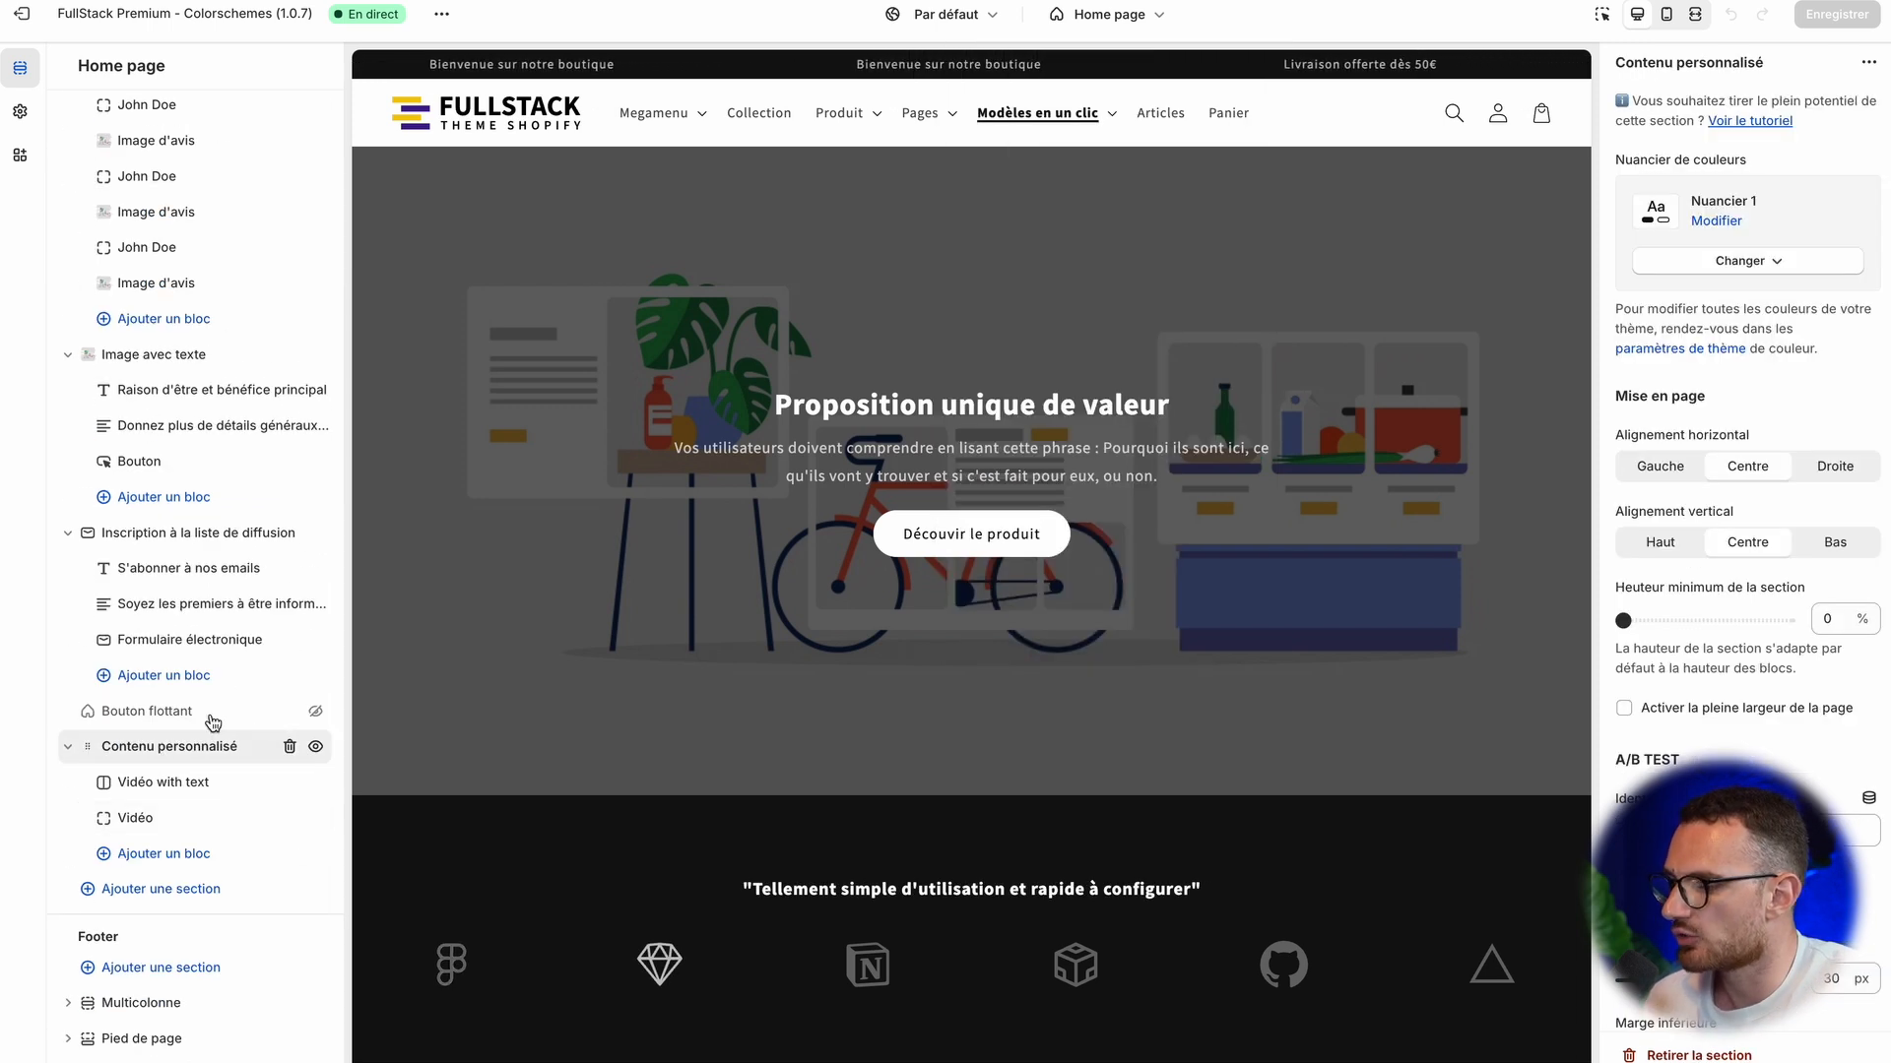
{"action": "left_click", "coordinate": [1735, 129]}
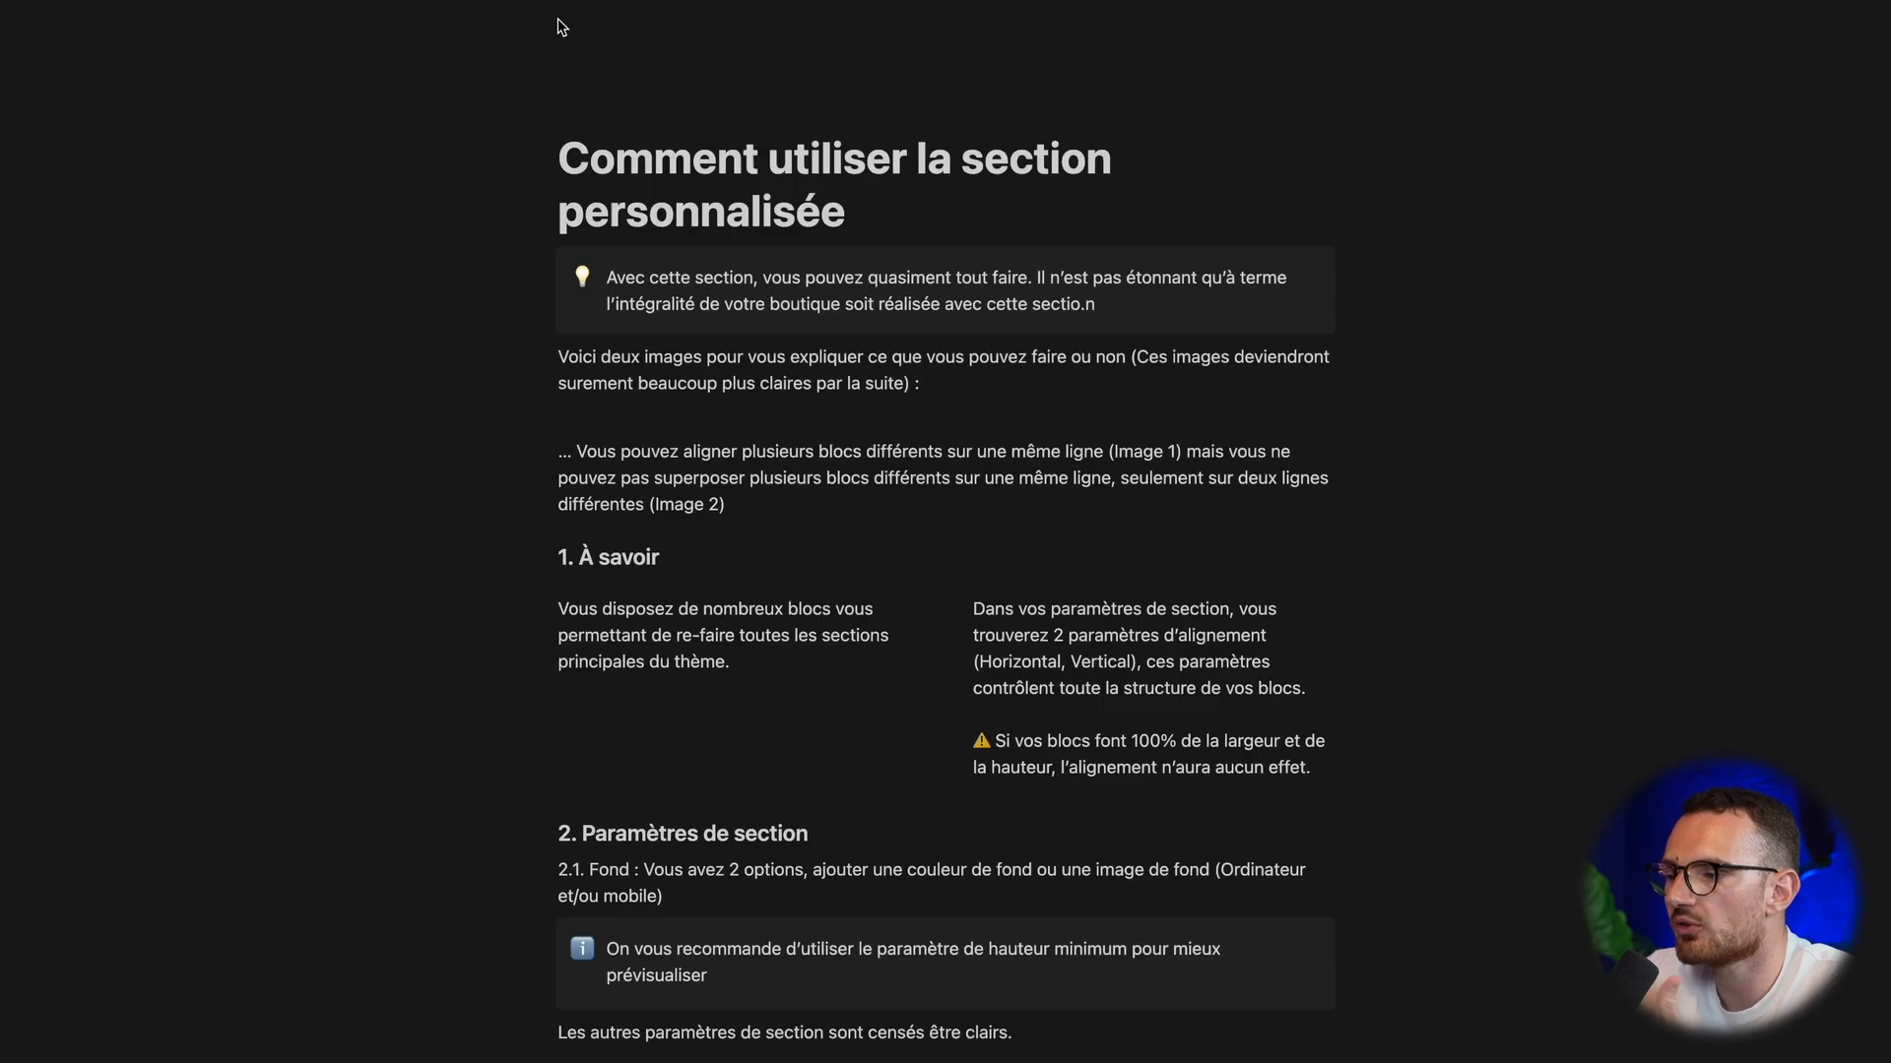
{"action": "key", "text": "ctrl+w"}
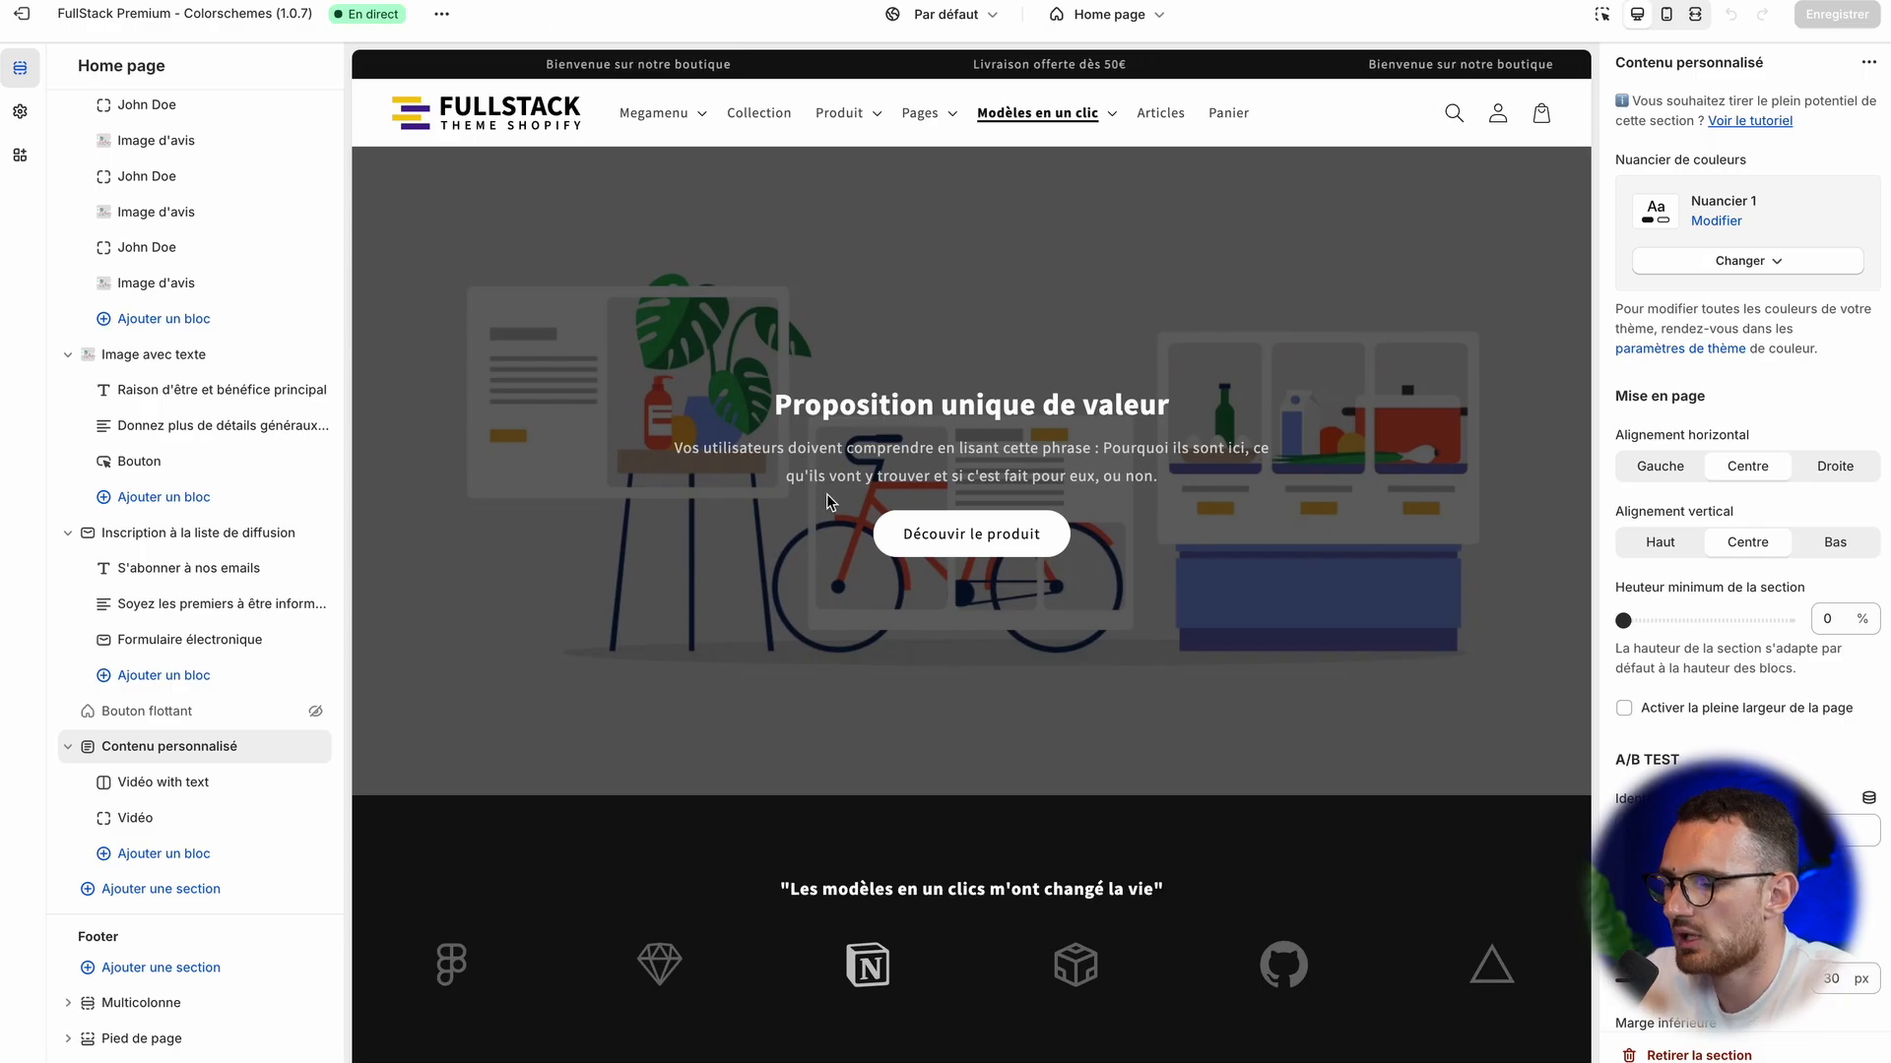
- Open the landing-page-1 page template in the theme editor
{"action": "left_click", "coordinate": [1097, 13]}
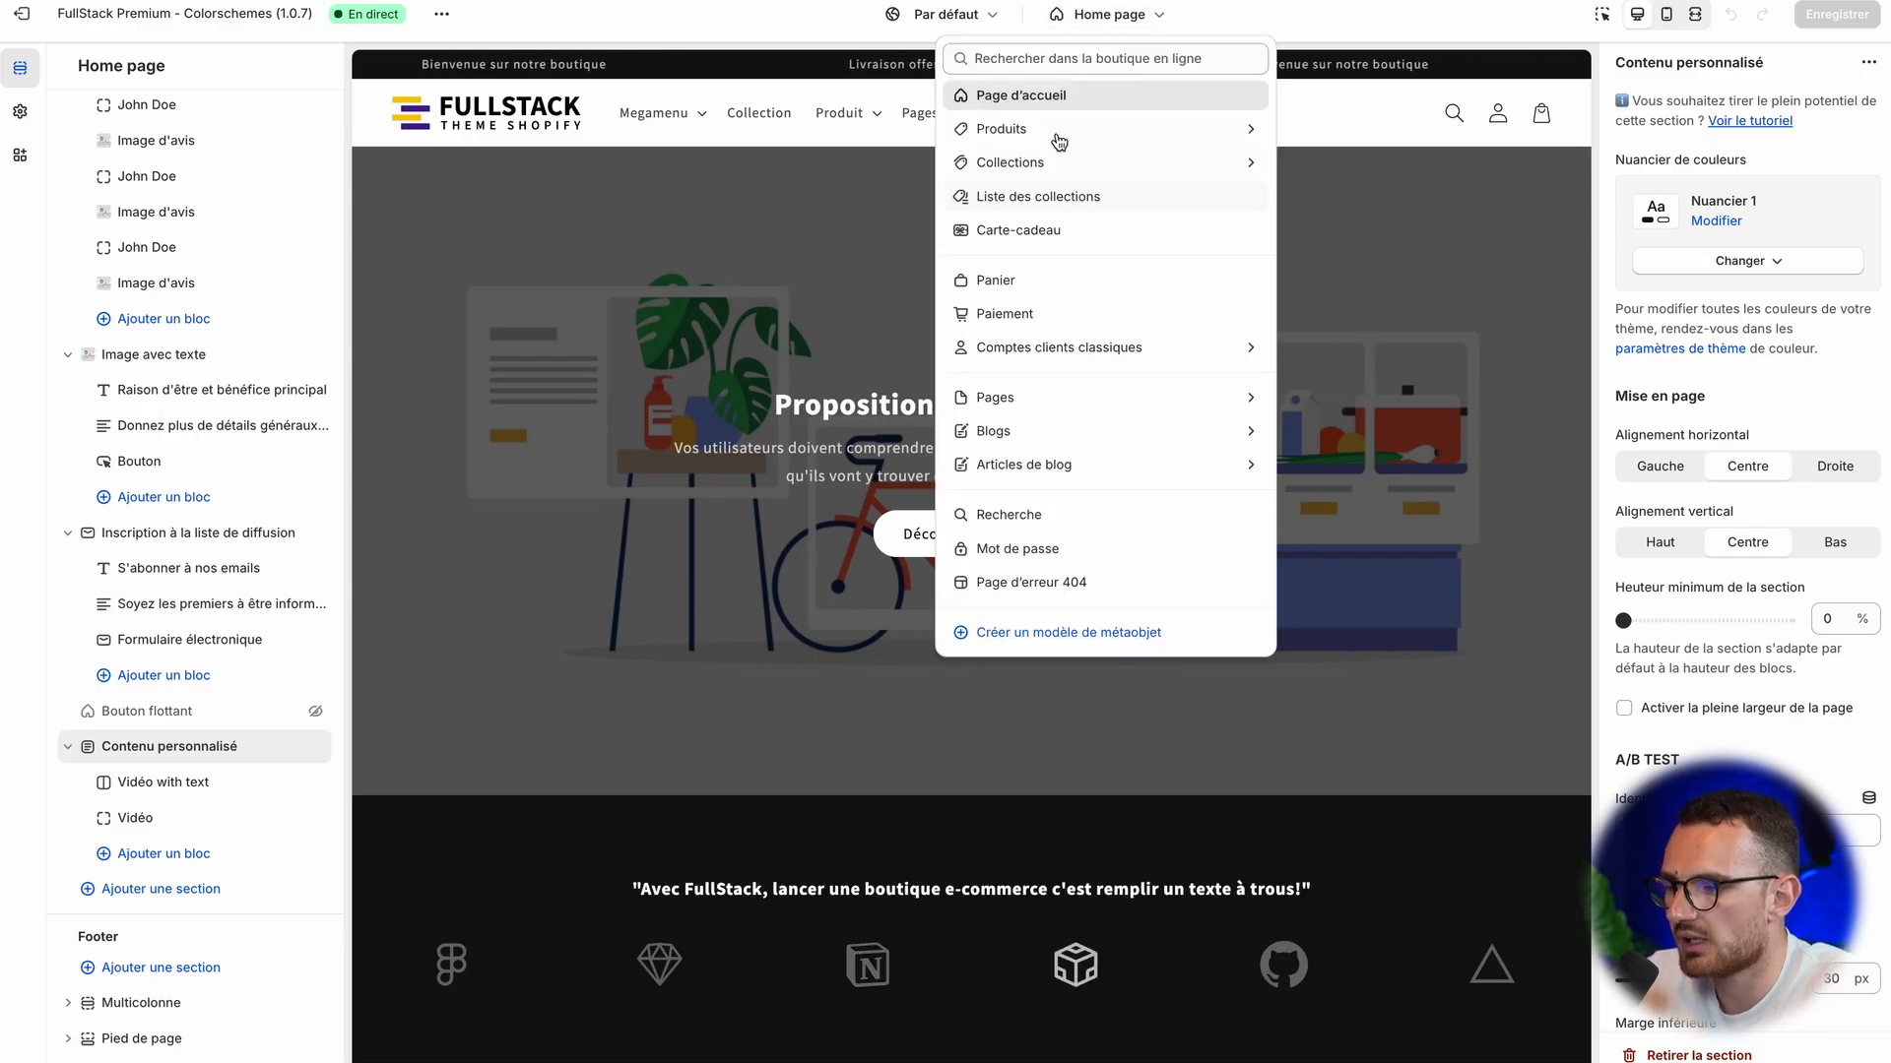
{"action": "left_click", "coordinate": [1068, 396]}
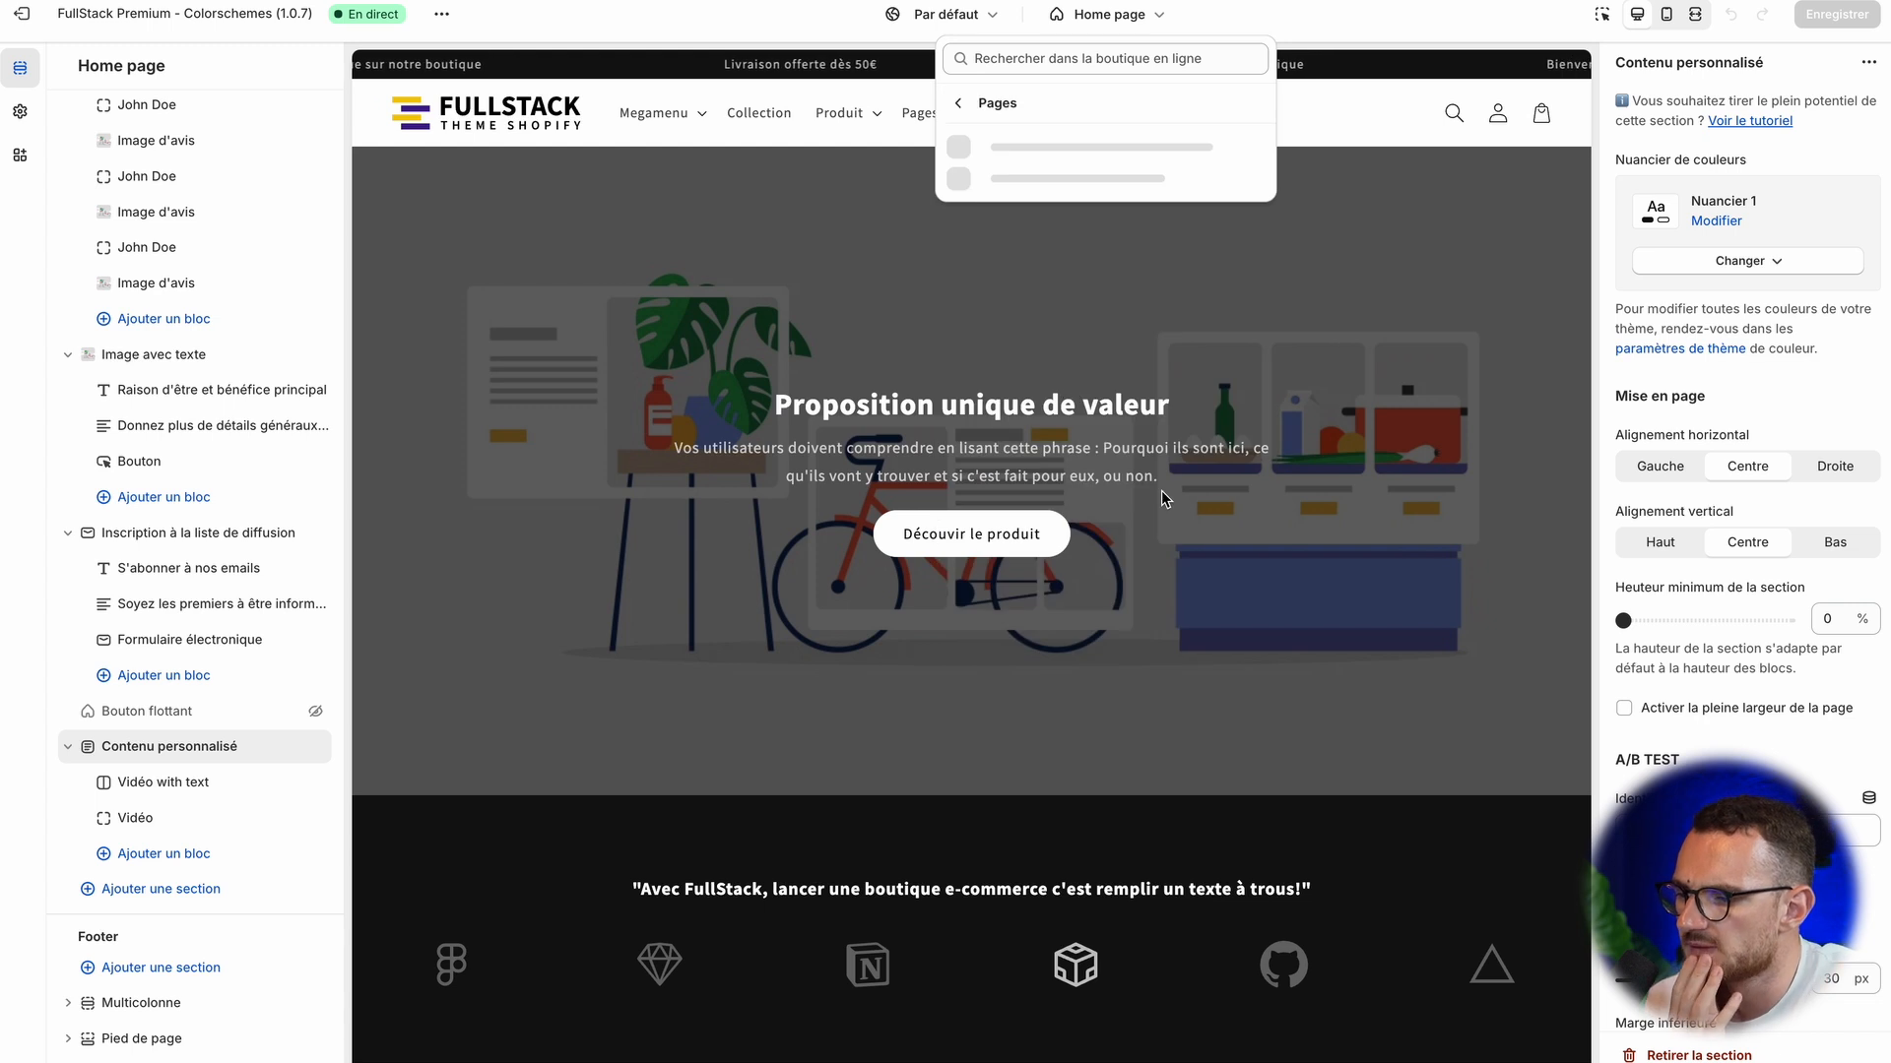
{"action": "left_click", "coordinate": [1077, 415]}
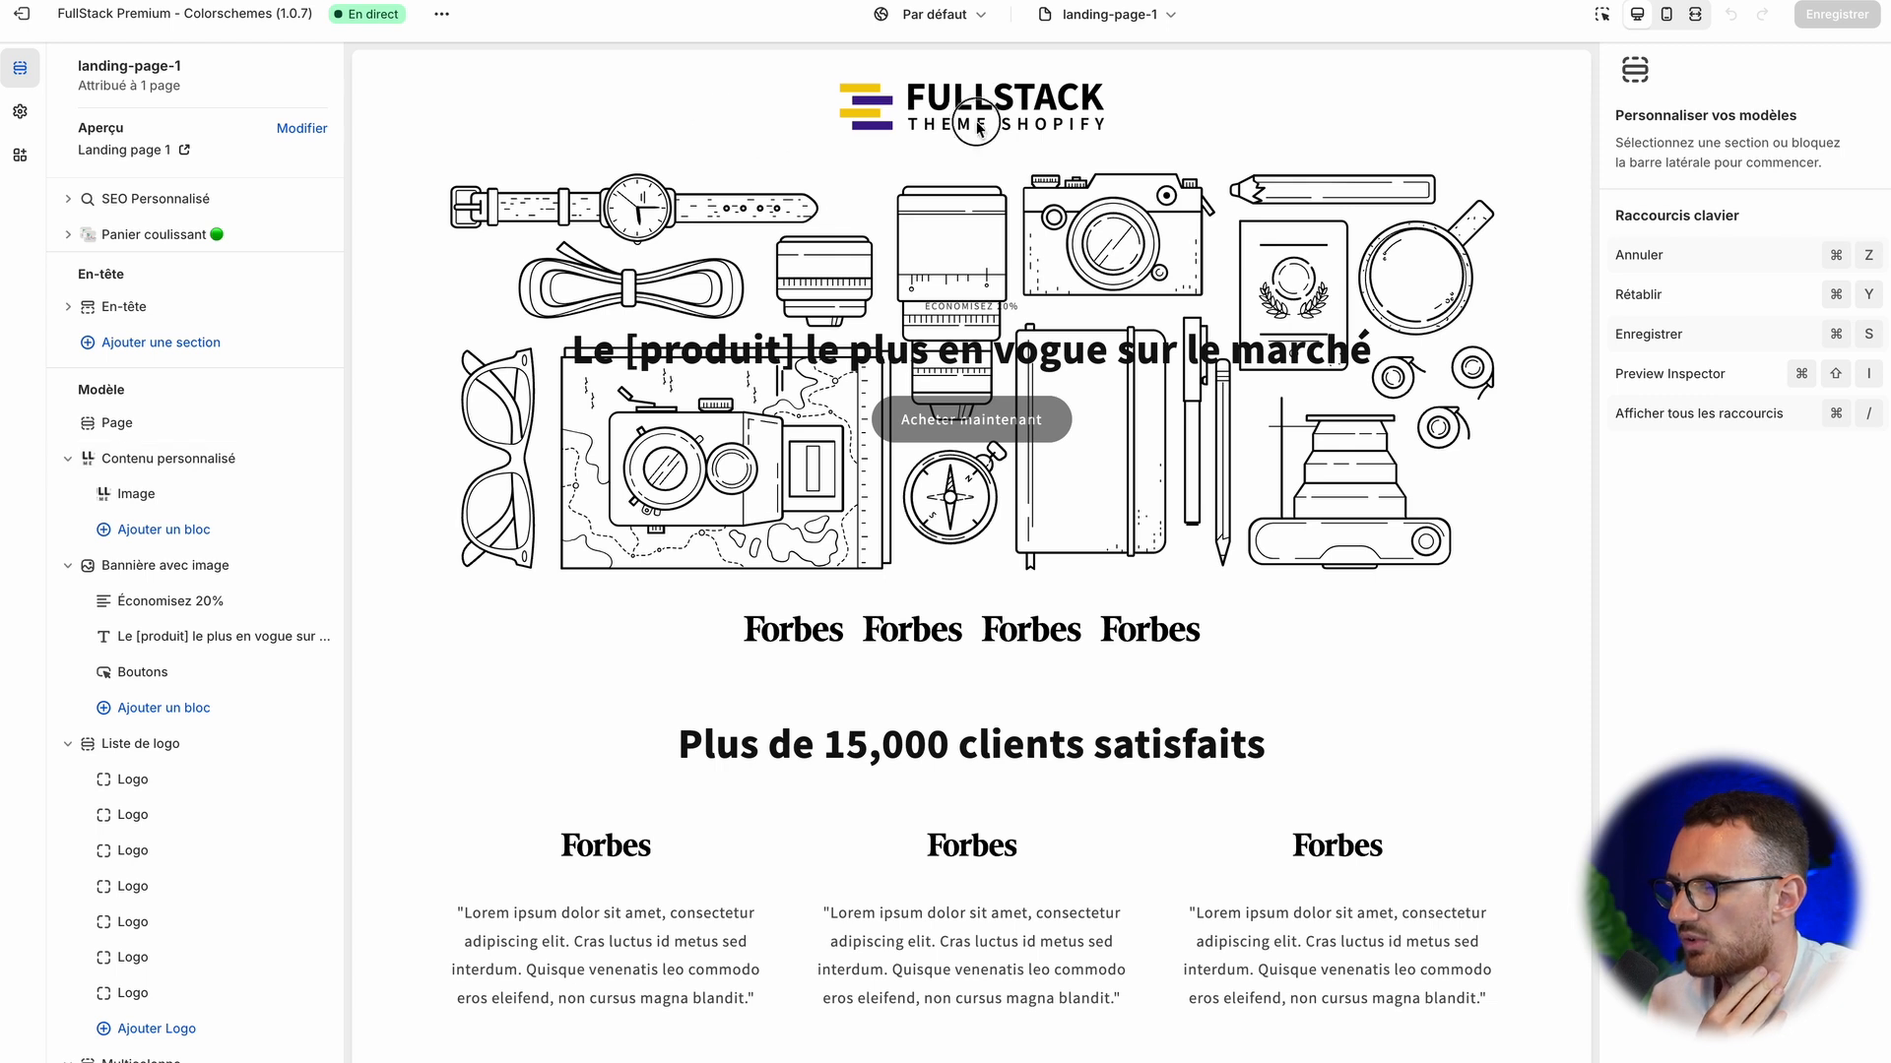
- Examine the Page section's settings and the Contenu personnalisé section with the image comparison on landing-page-1
{"action": "left_click", "coordinate": [114, 422]}
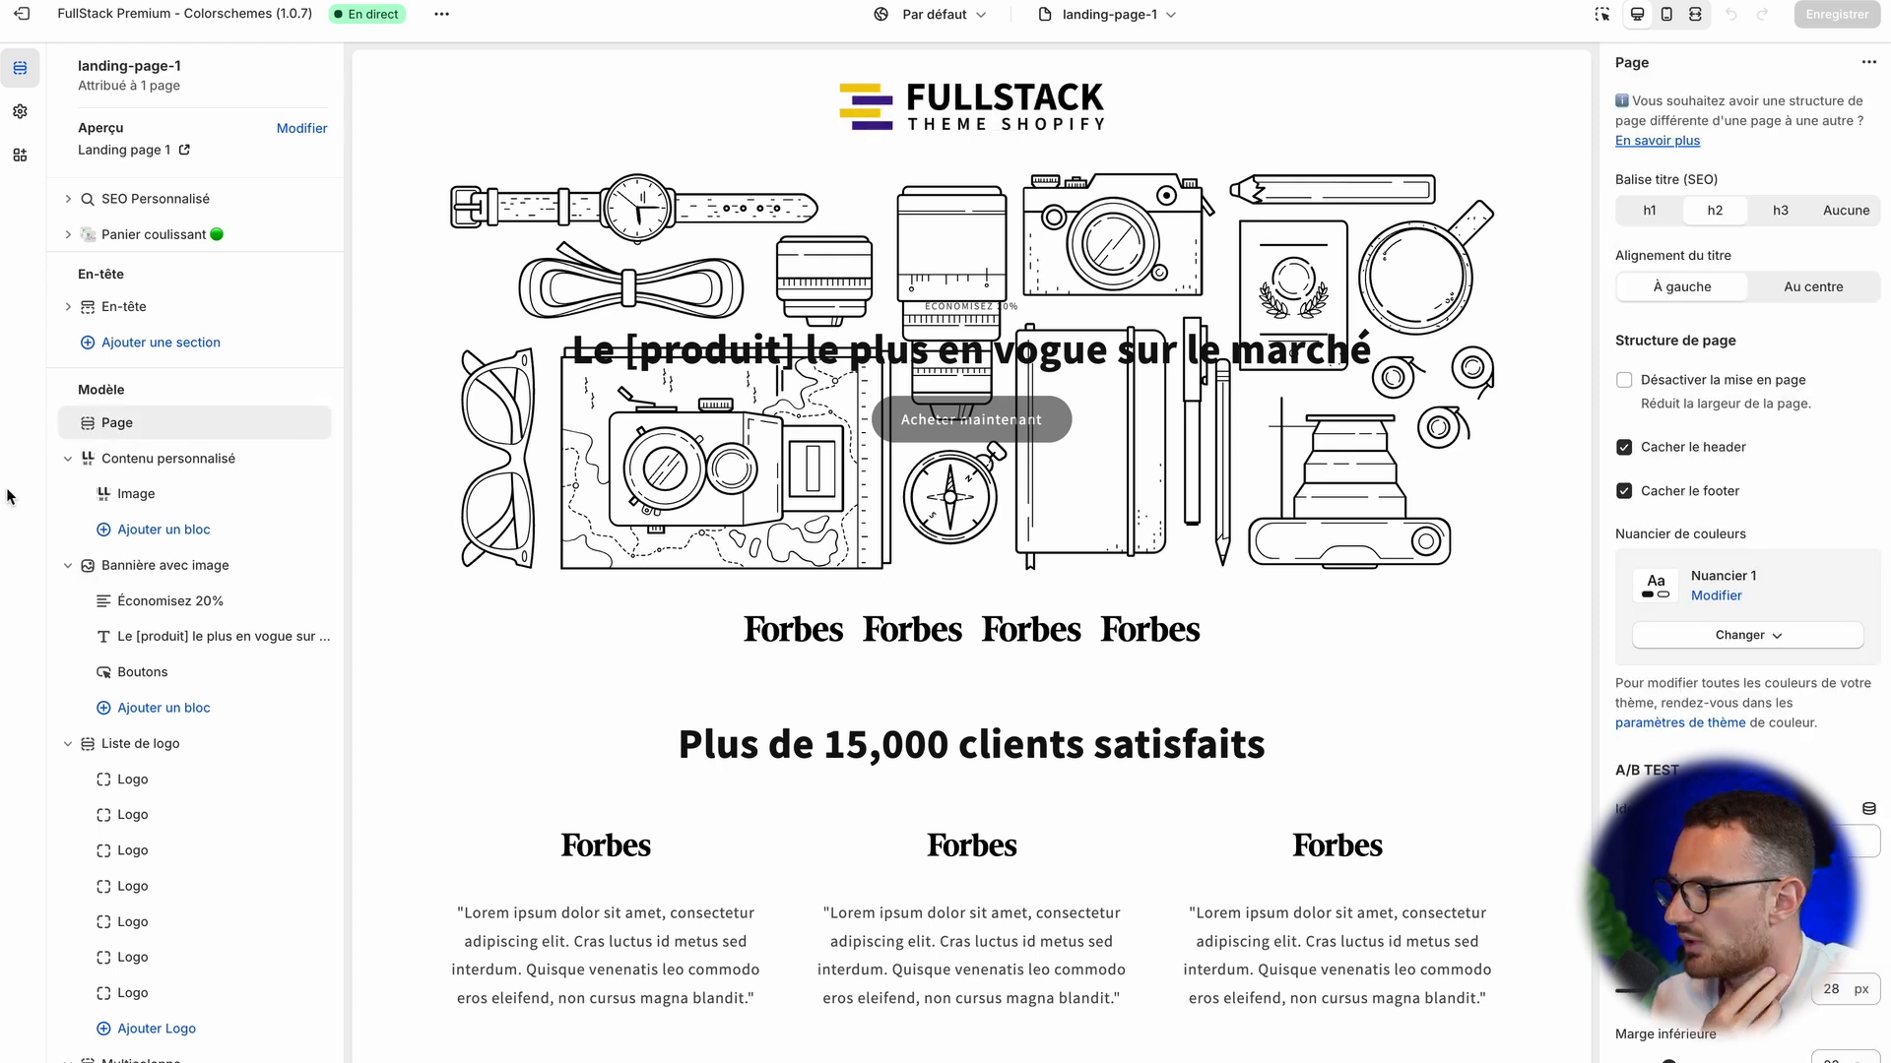
{"action": "scroll", "coordinate": [224, 709], "scroll_direction": "down", "scroll_amount": 10}
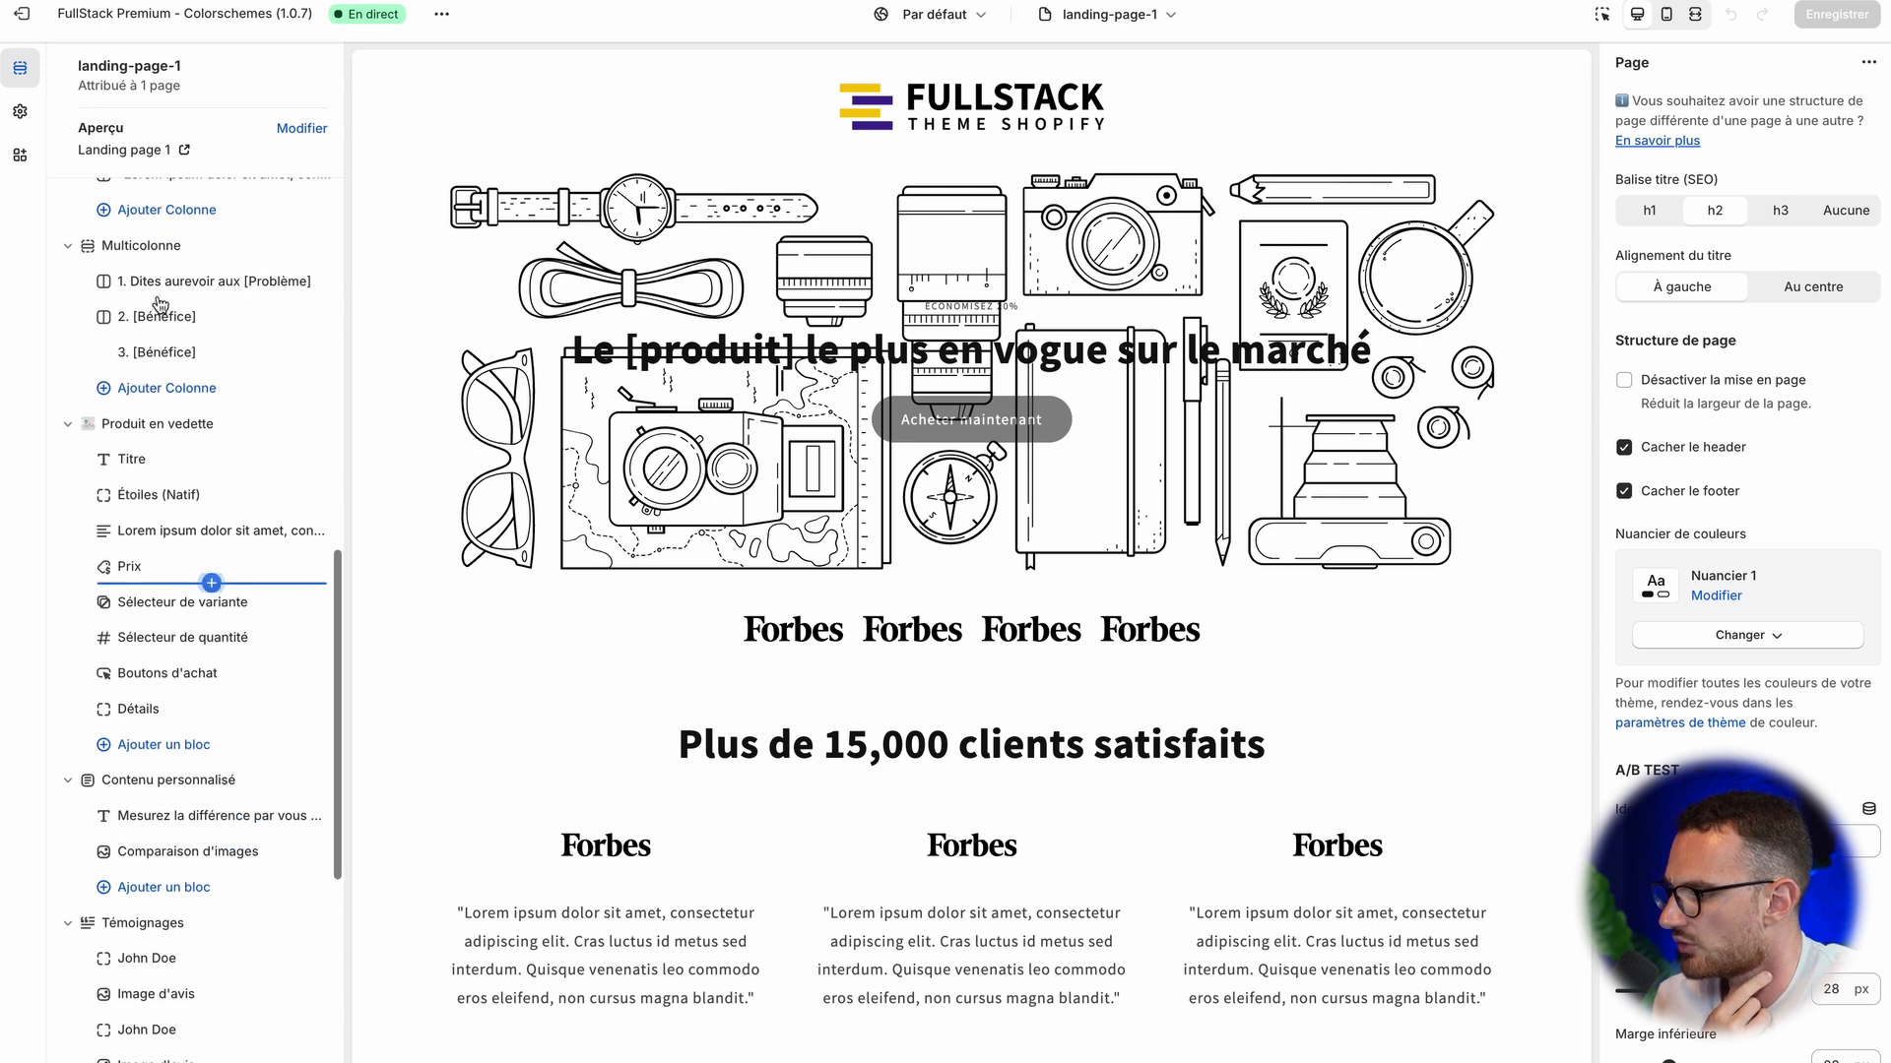
{"action": "scroll", "coordinate": [156, 414], "scroll_direction": "down", "scroll_amount": 4}
{"action": "left_click", "coordinate": [152, 425]}
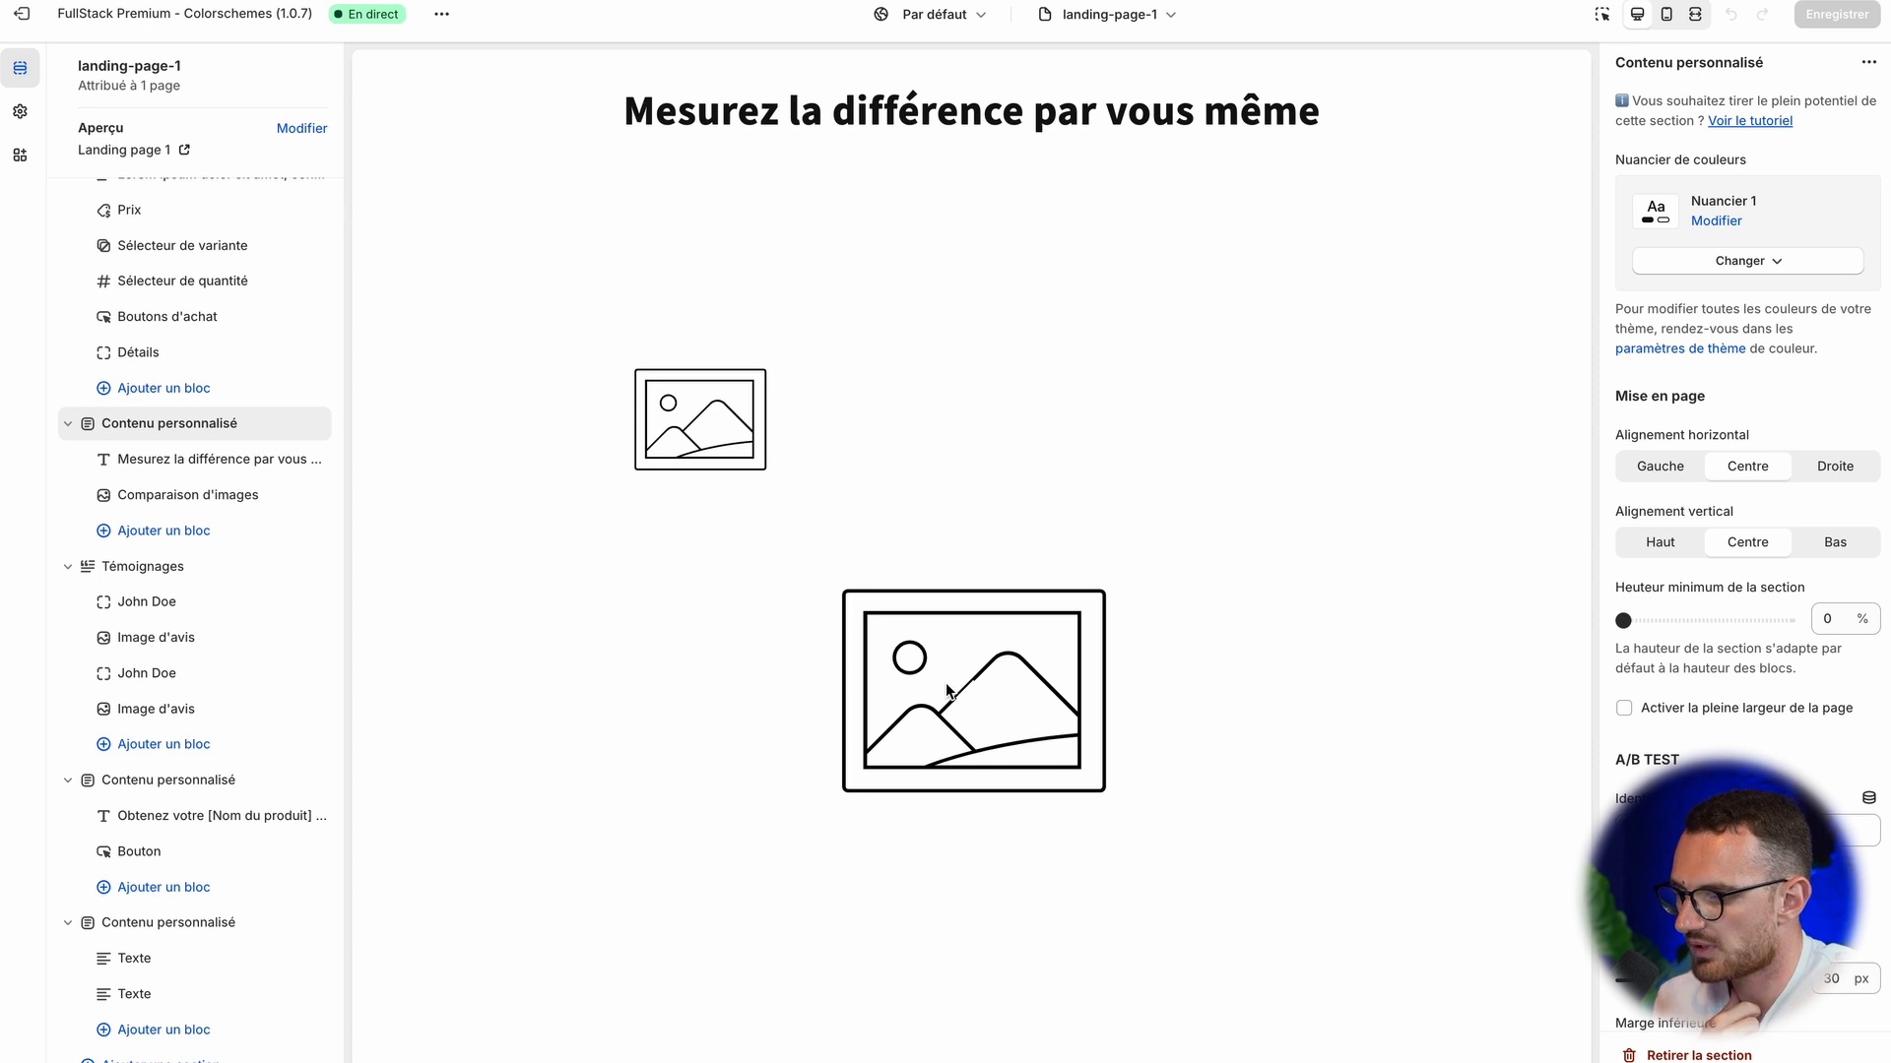
{"action": "scroll", "coordinate": [51, 776], "scroll_direction": "down", "scroll_amount": 2}
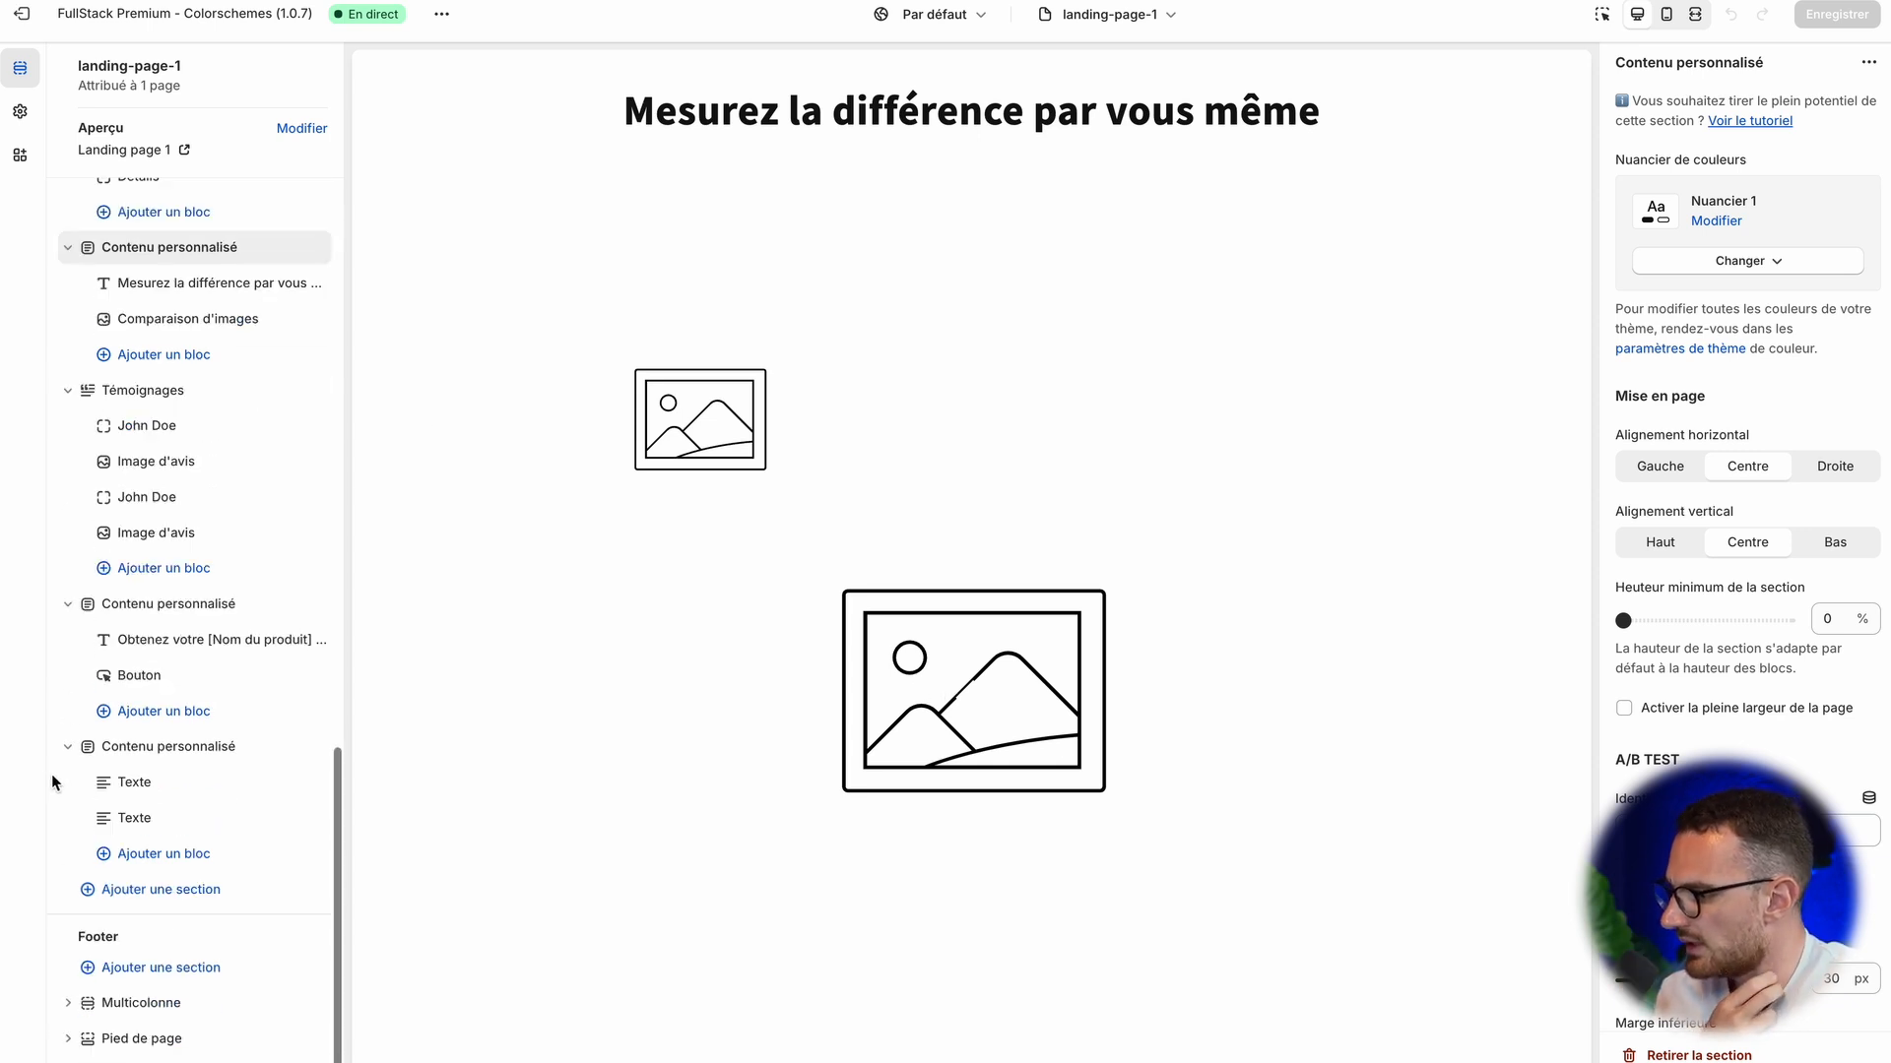
- Switch the editor to the listicle page template
{"action": "left_click", "coordinate": [1125, 24]}
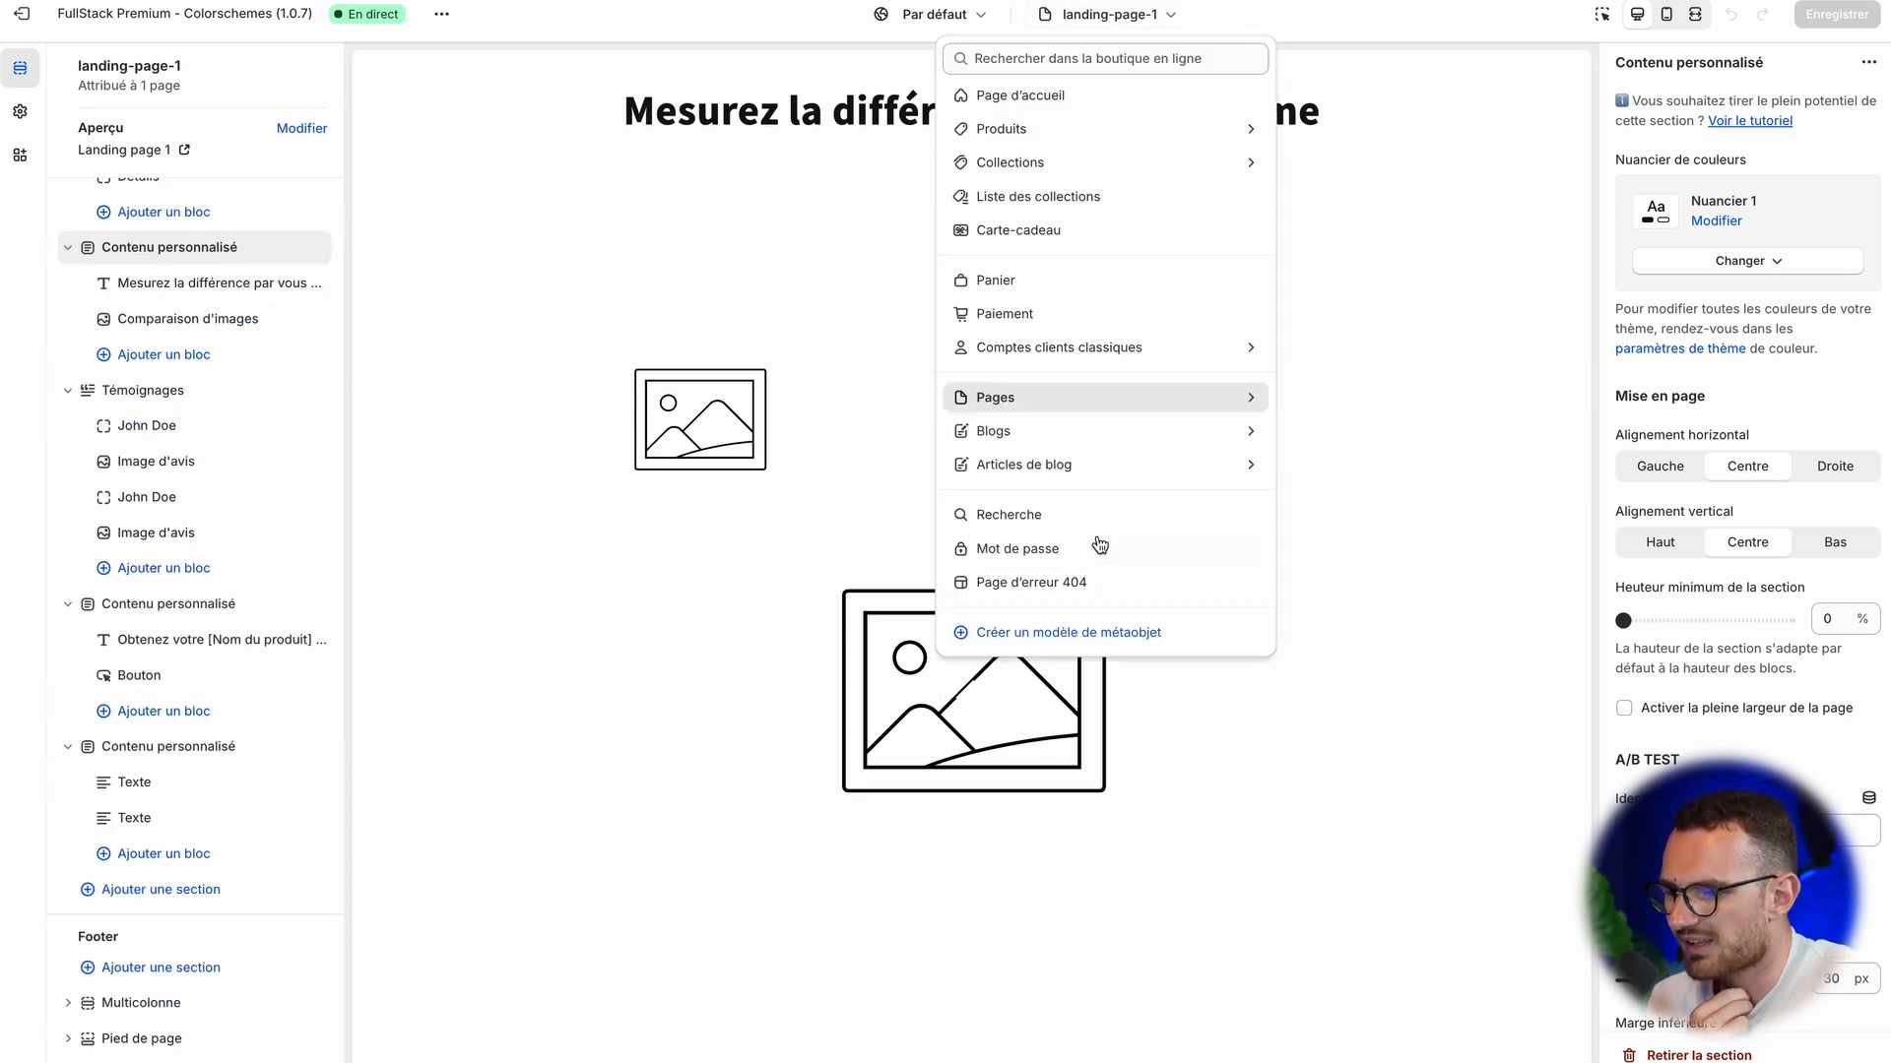
{"action": "left_click", "coordinate": [1078, 402]}
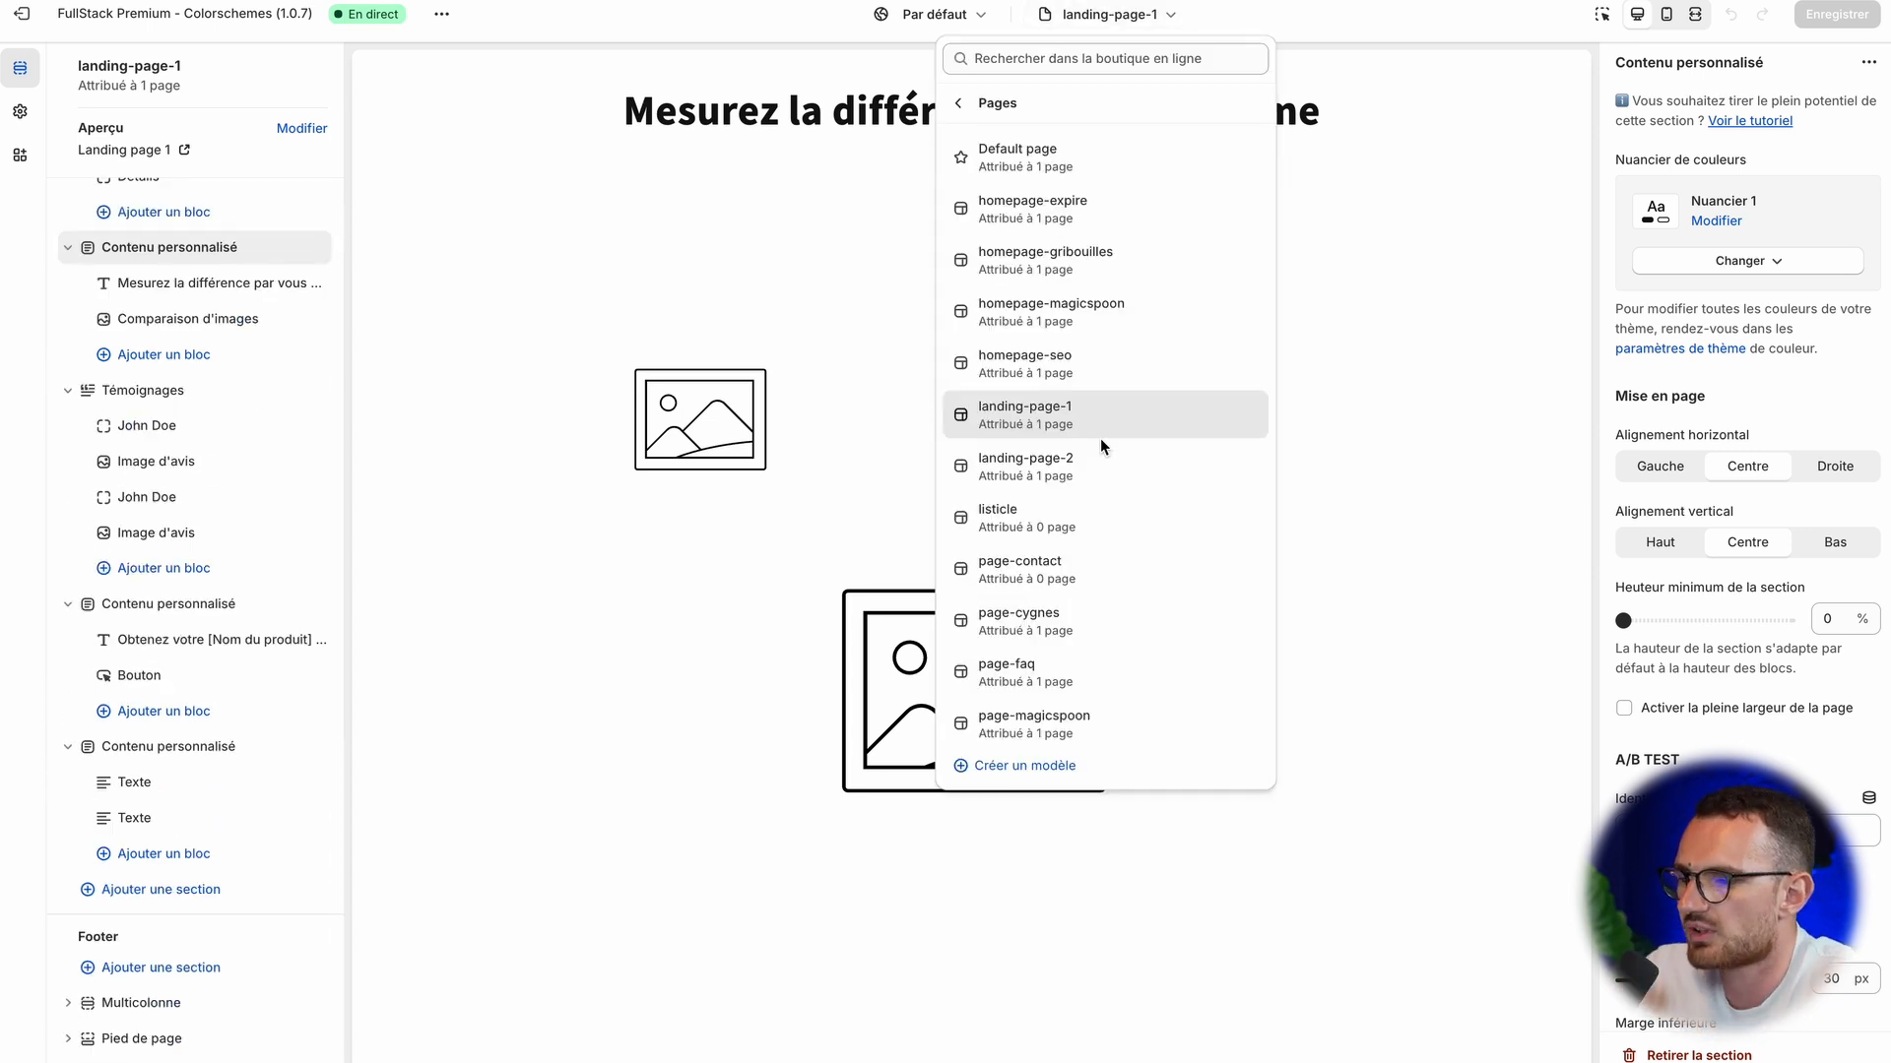
{"action": "left_click", "coordinate": [1047, 524]}
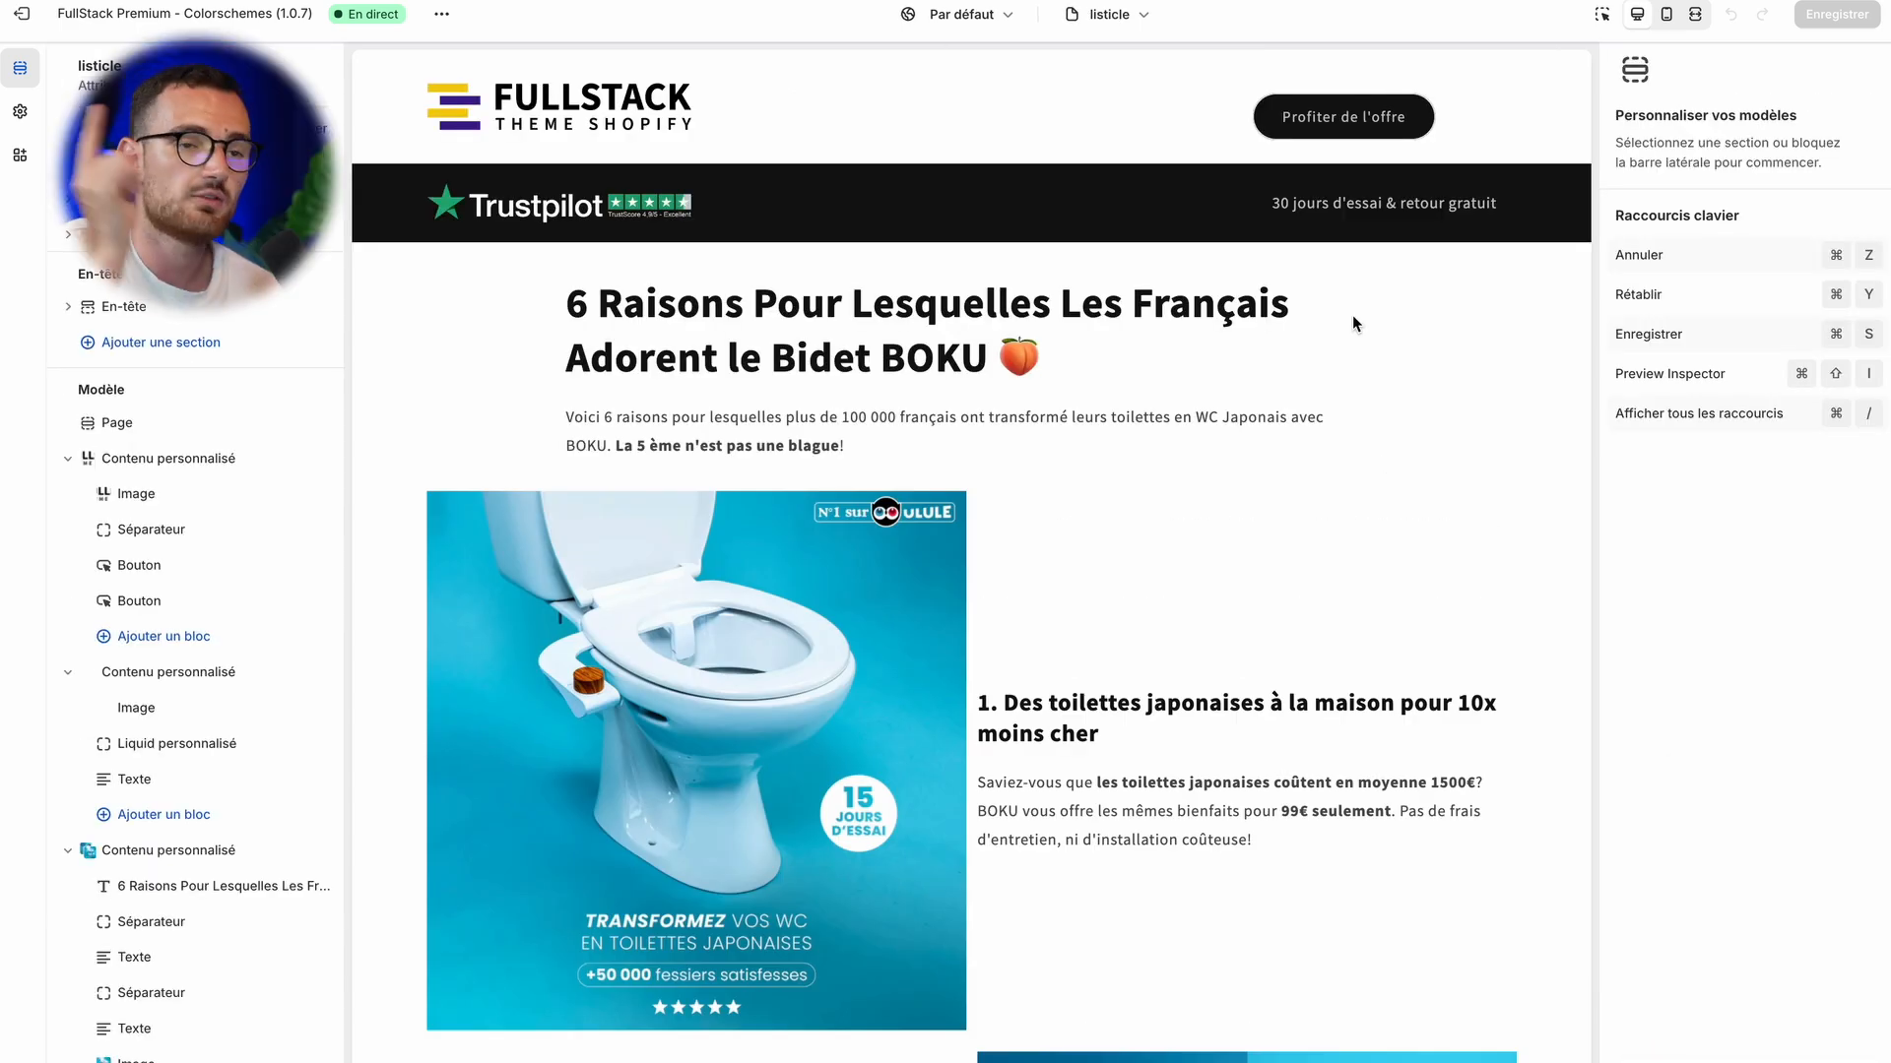
- Look through the listicle page and compare its header and first reason in the mobile and desktop previews
{"action": "scroll", "coordinate": [1353, 317], "scroll_direction": "down", "scroll_amount": 20}
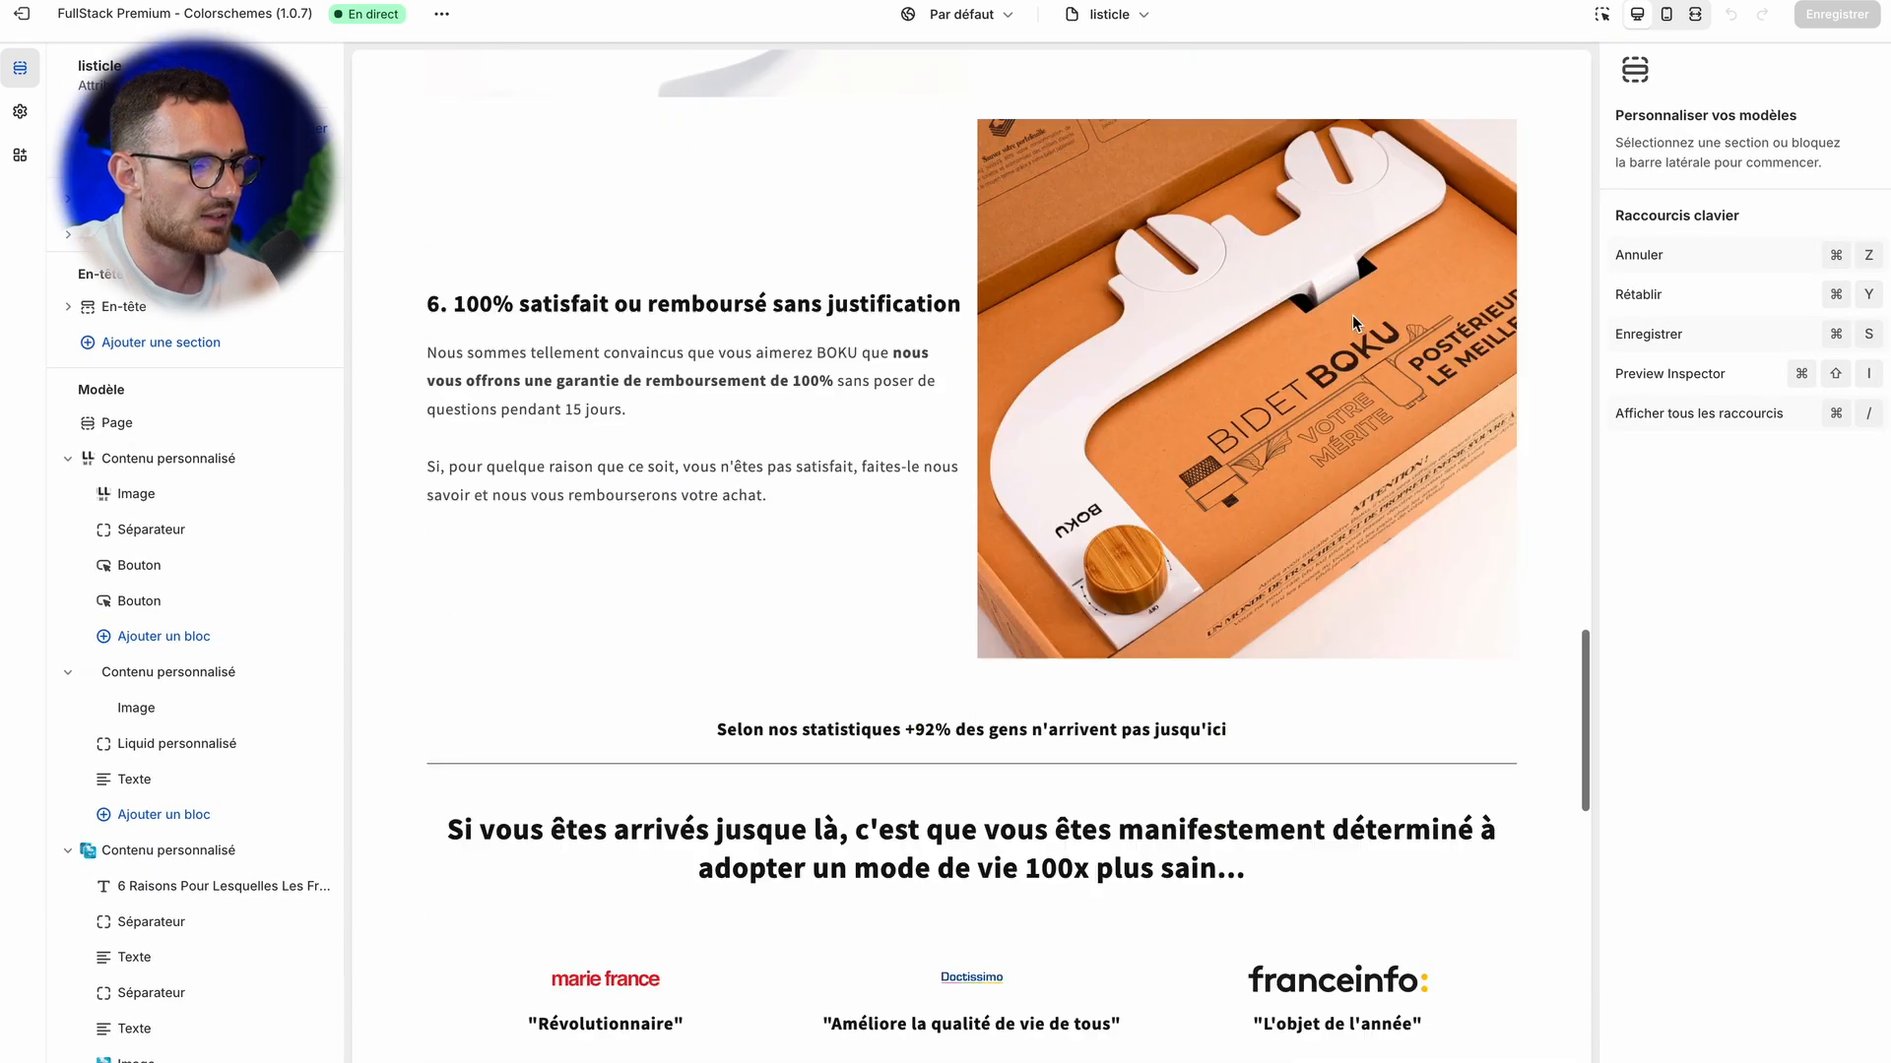
{"action": "scroll", "coordinate": [1355, 325], "scroll_direction": "up", "scroll_amount": 20}
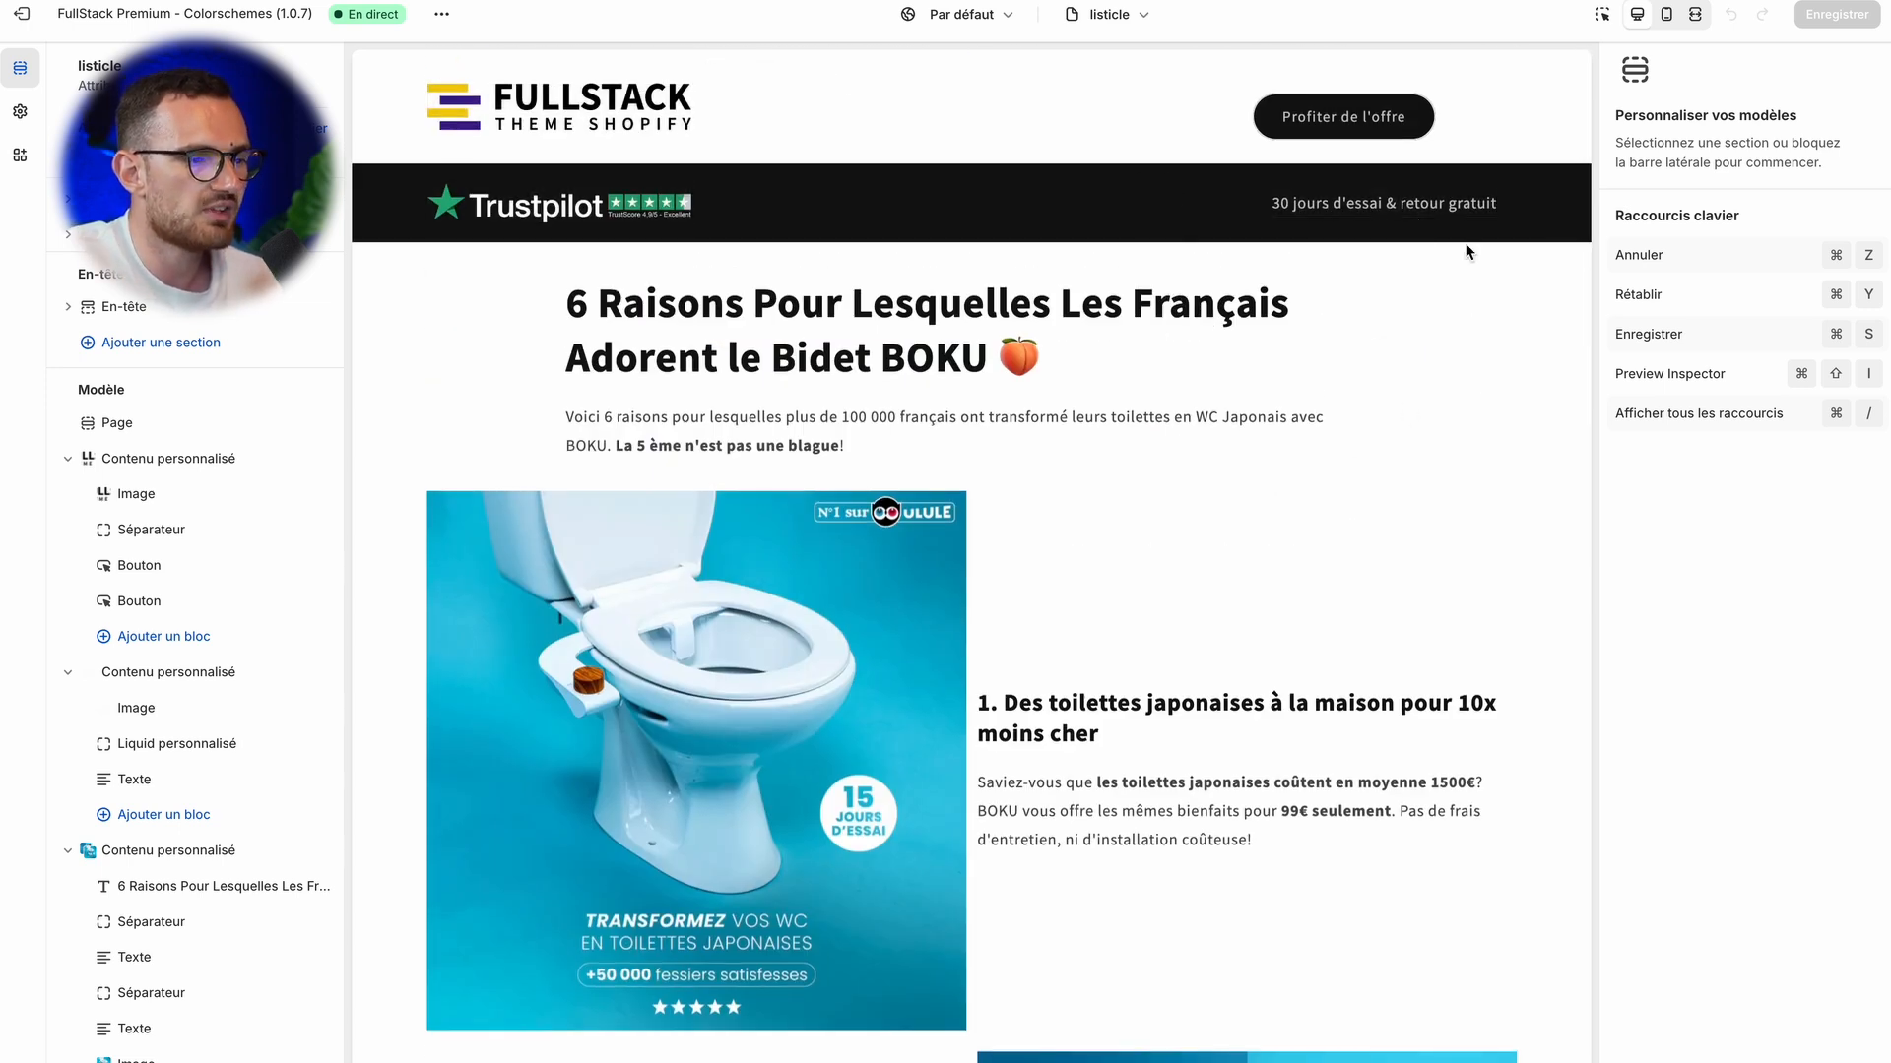
{"action": "left_click", "coordinate": [1666, 14]}
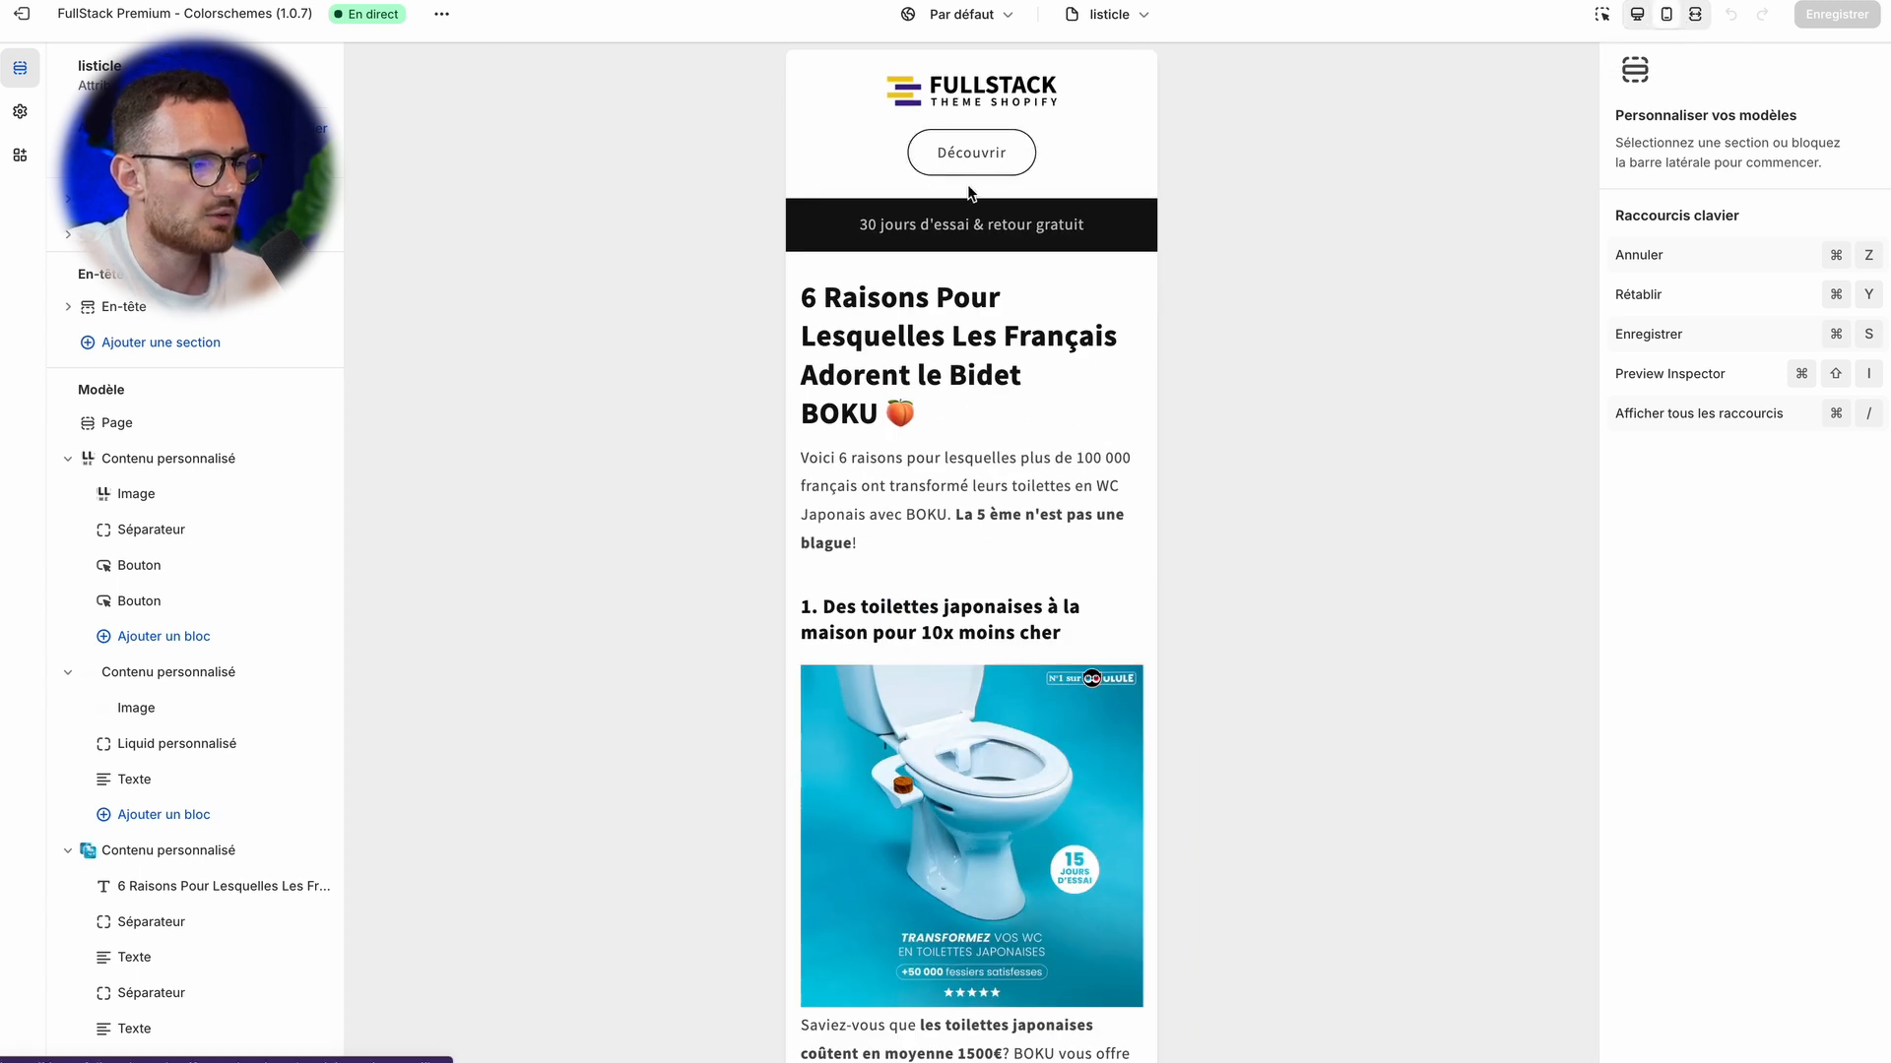
{"action": "left_click", "coordinate": [1643, 13]}
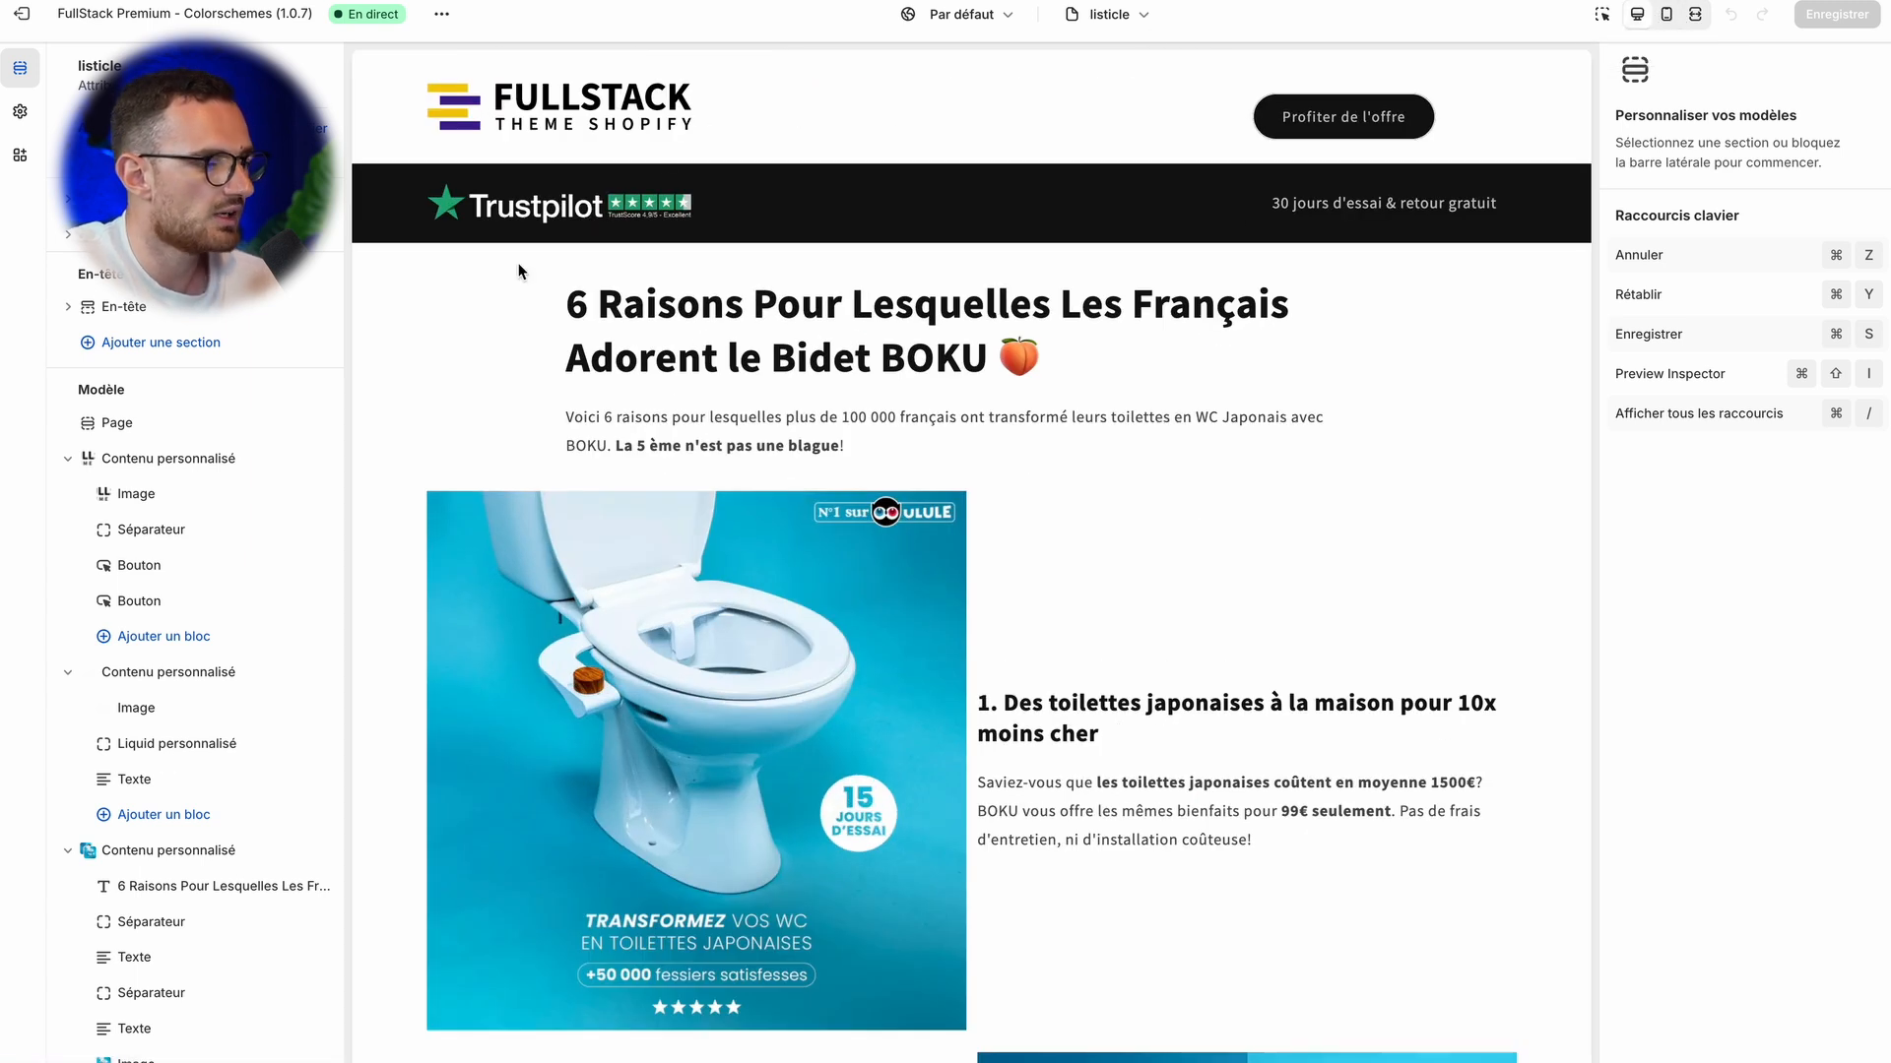
- Examine the Trustpilot Image block's per-device width and visibility settings, comparing the desktop and mobile previews
{"action": "scroll", "coordinate": [105, 749], "scroll_direction": "down", "scroll_amount": 4}
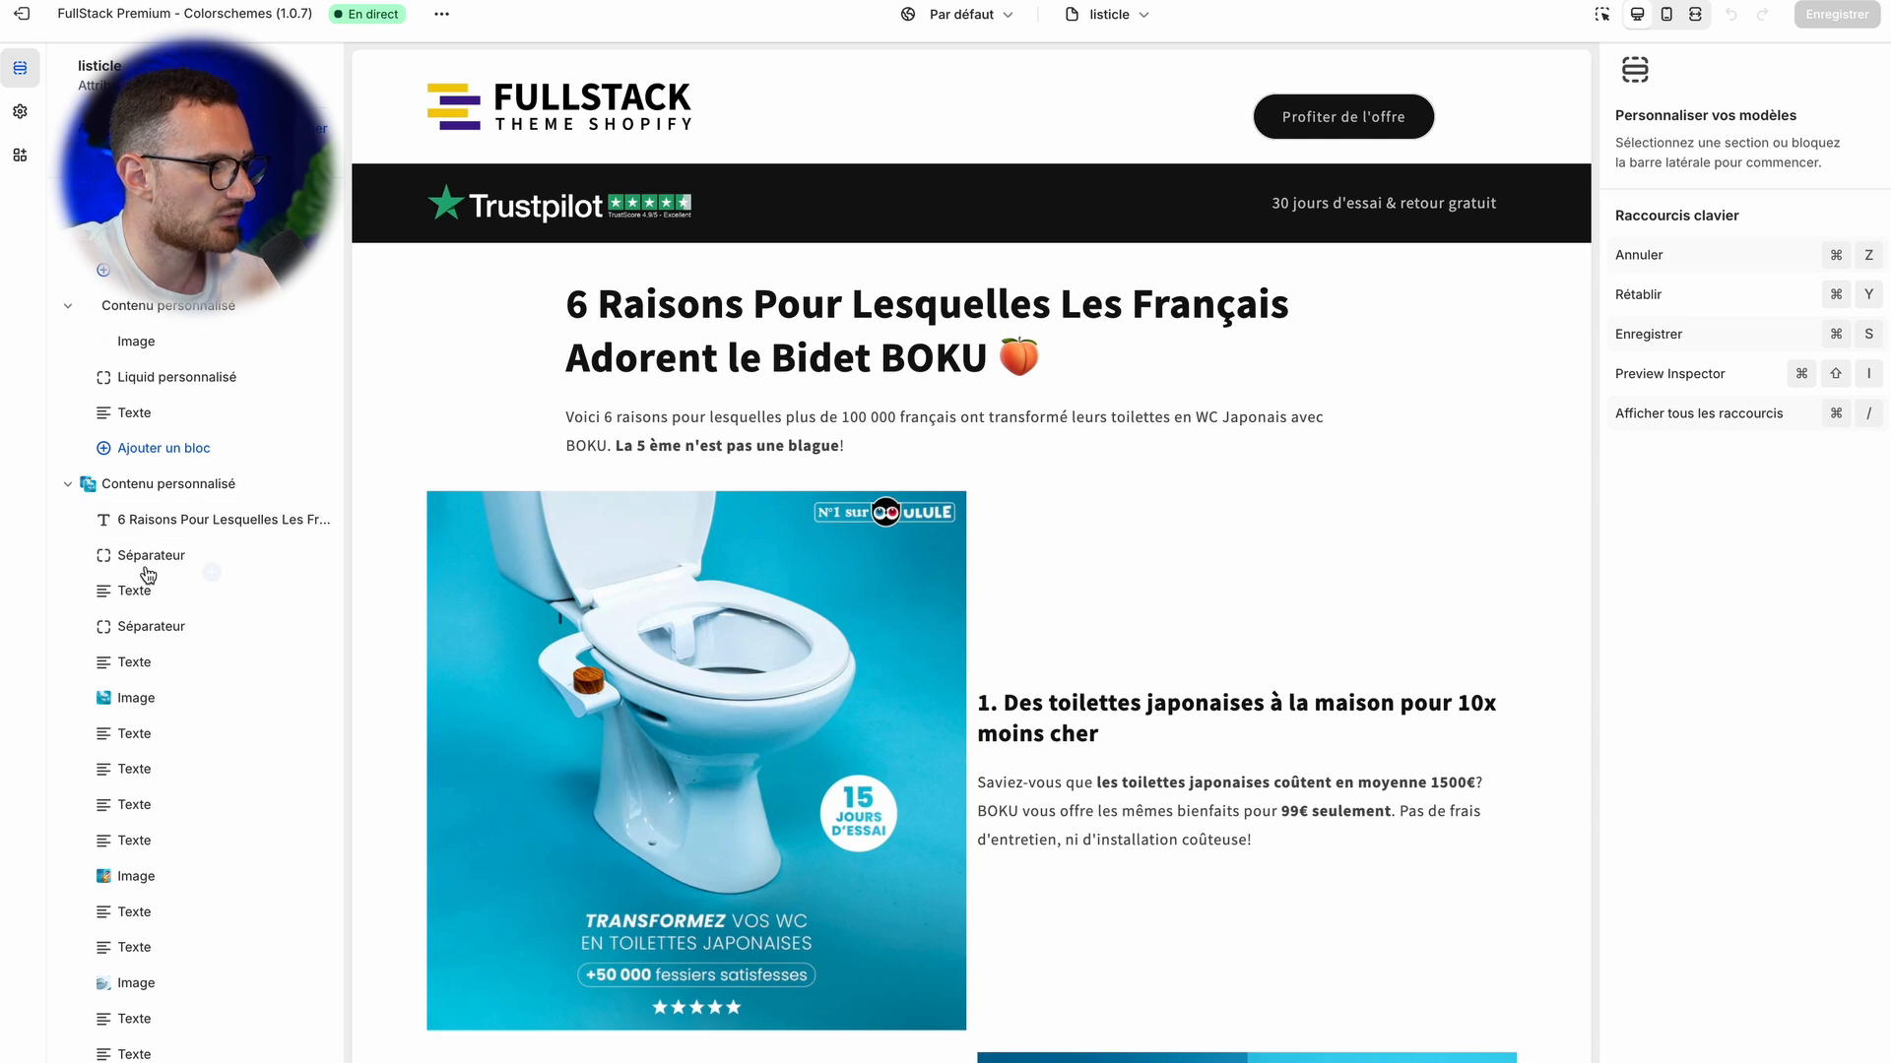
{"action": "scroll", "coordinate": [145, 511], "scroll_direction": "up", "scroll_amount": 3}
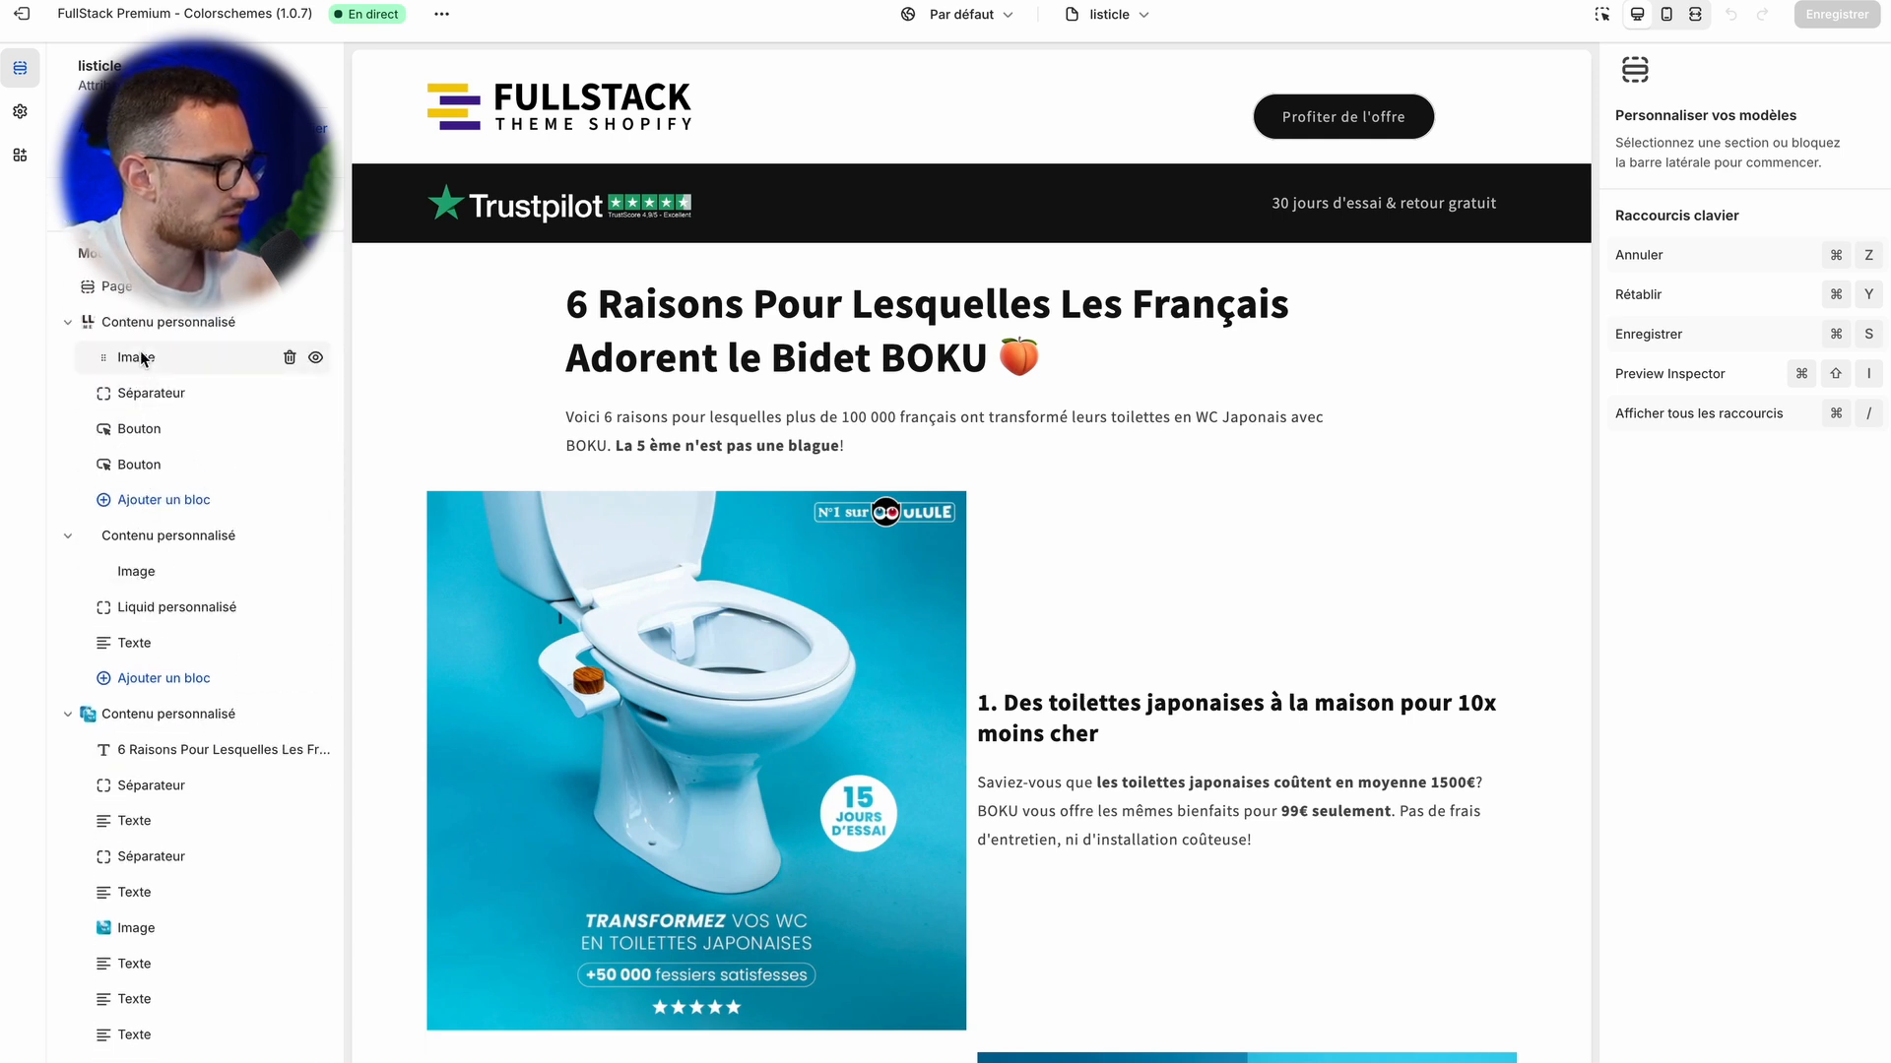
{"action": "scroll", "coordinate": [256, 504], "scroll_direction": "up", "scroll_amount": 2}
{"action": "scroll", "coordinate": [236, 522], "scroll_direction": "down", "scroll_amount": 3}
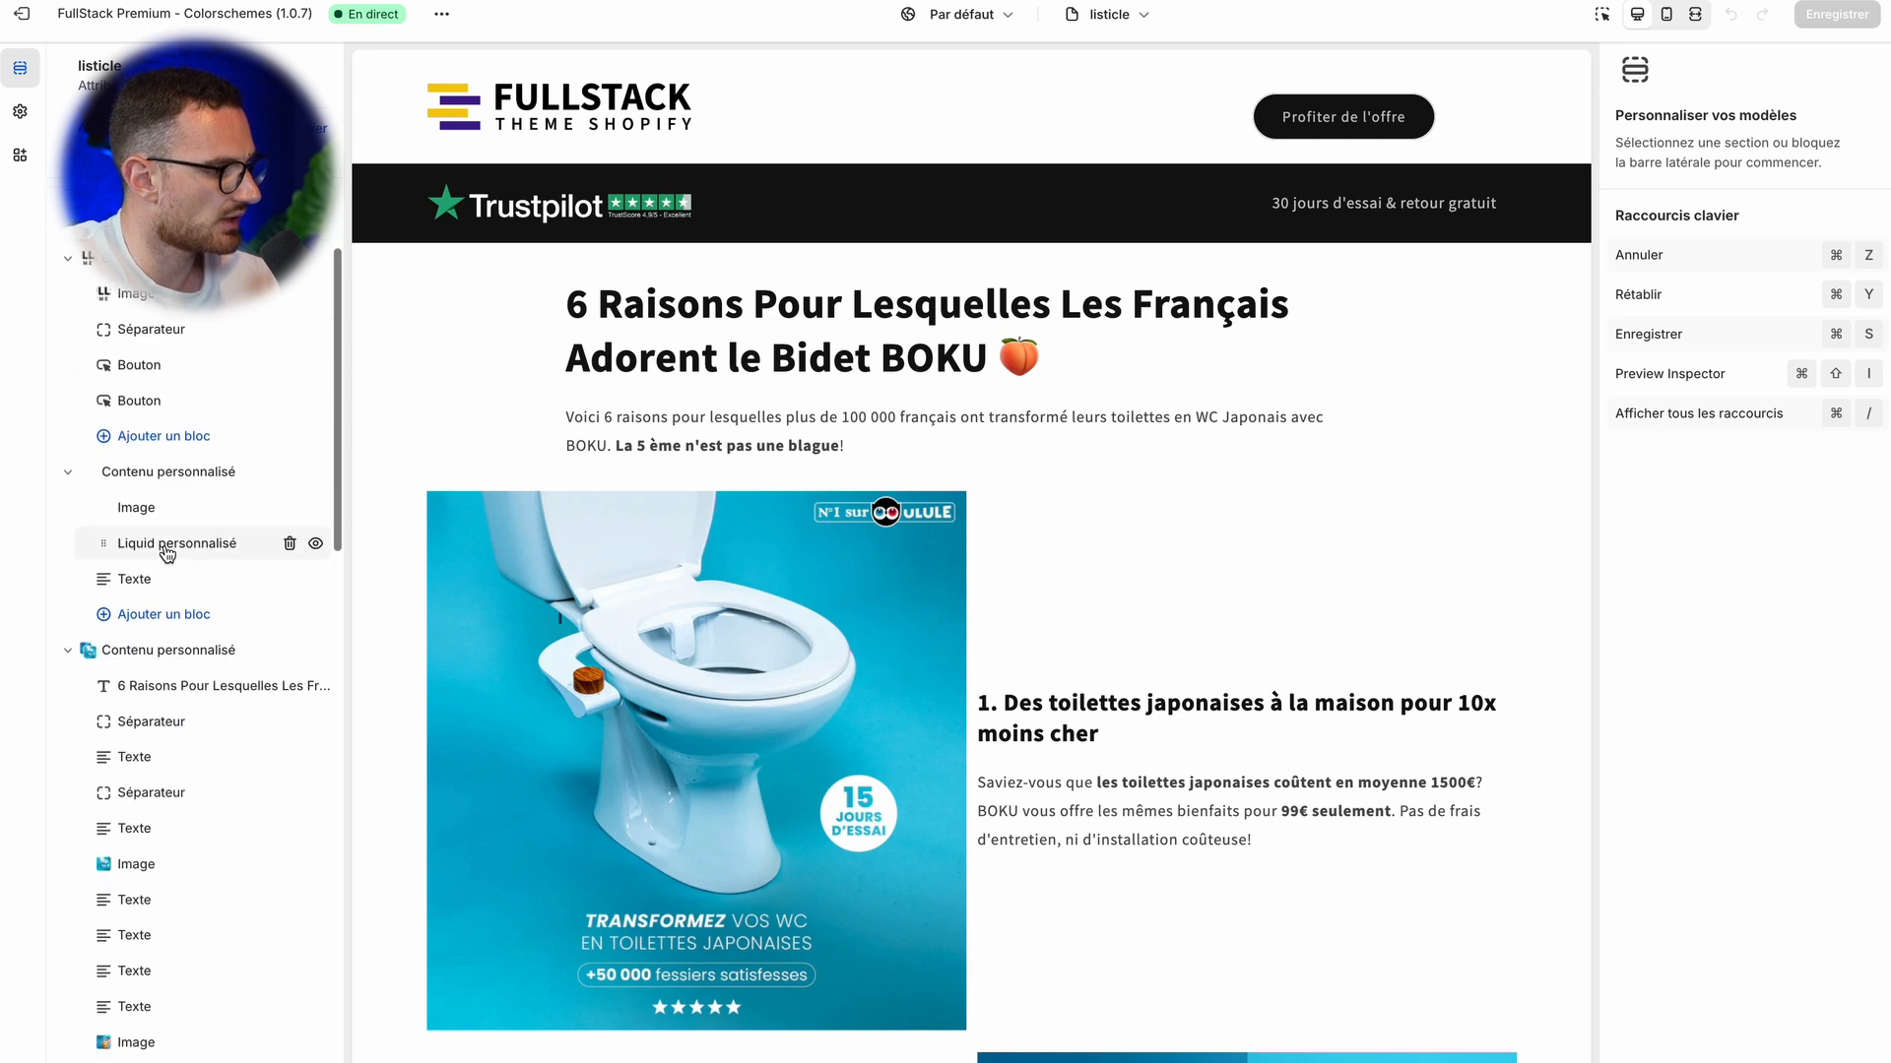
{"action": "left_click", "coordinate": [136, 507]}
{"action": "left_click_drag", "start_coordinate": [1711, 720], "coordinate": [1575, 525]}
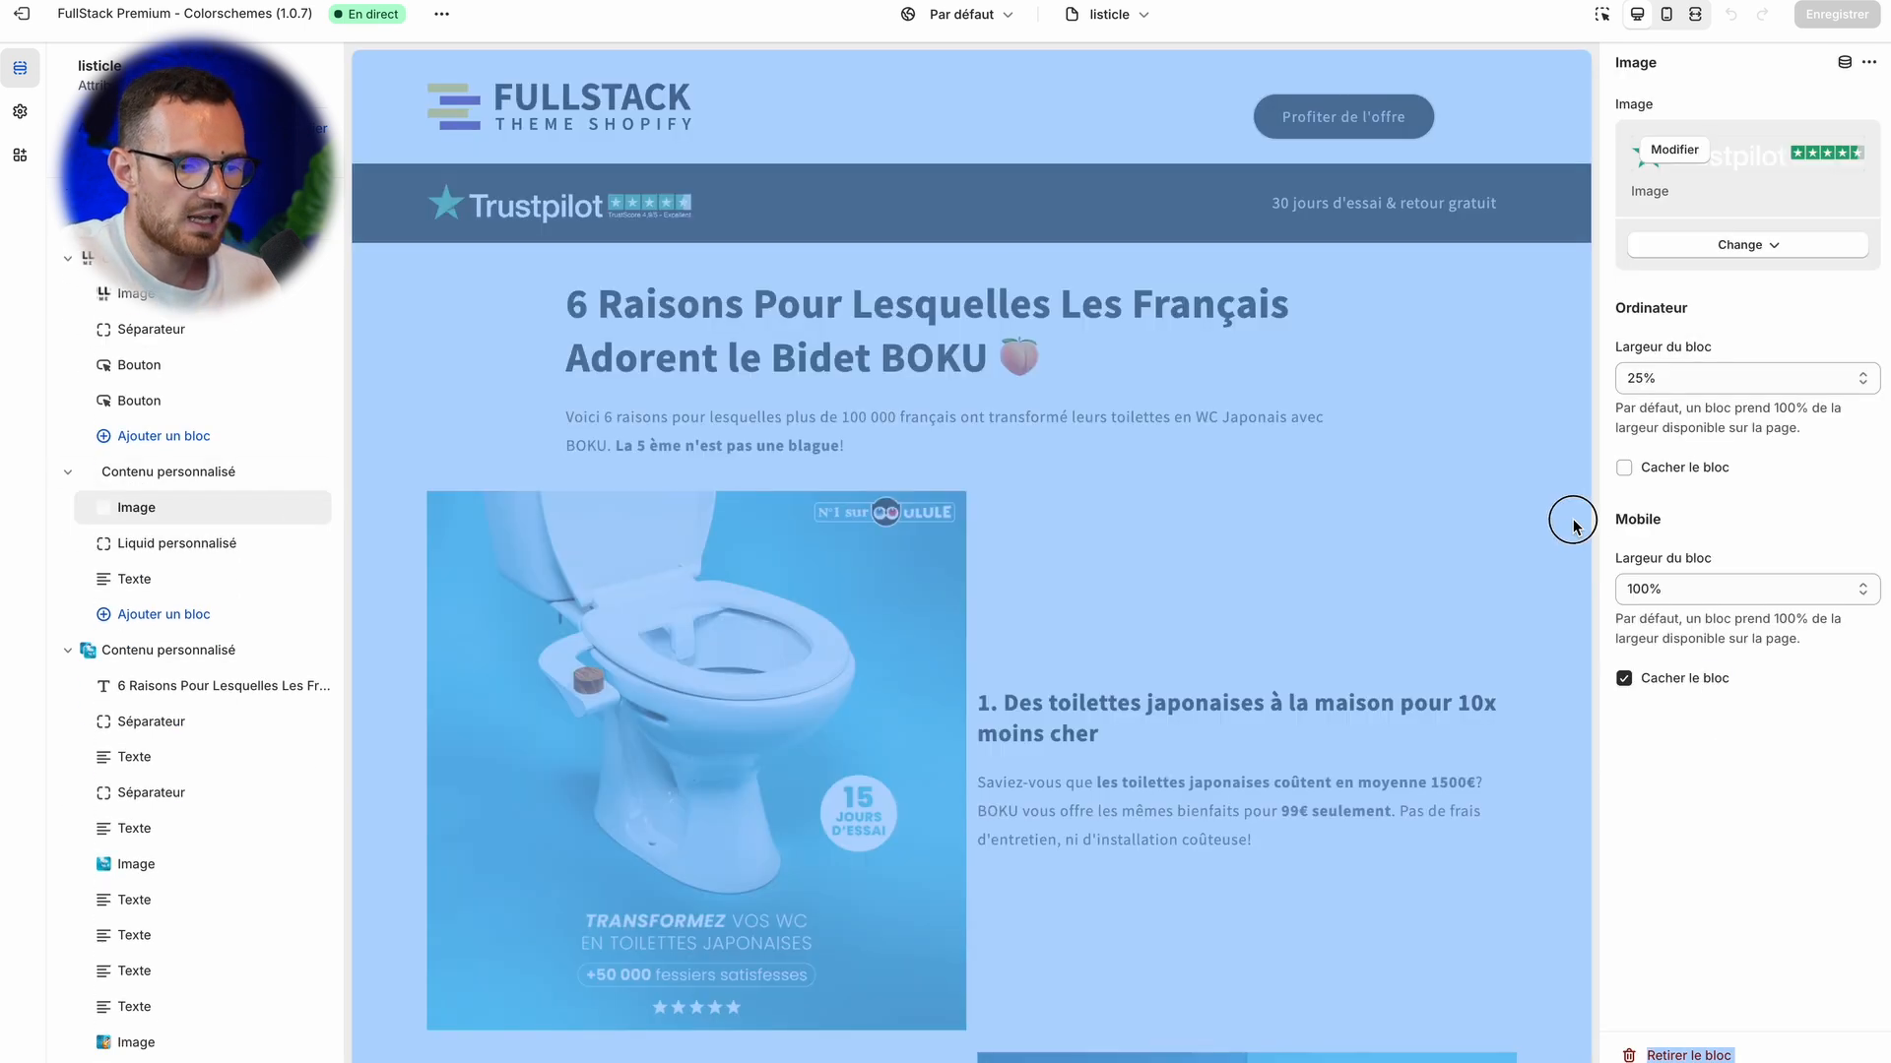
{"action": "left_click", "coordinate": [1708, 729]}
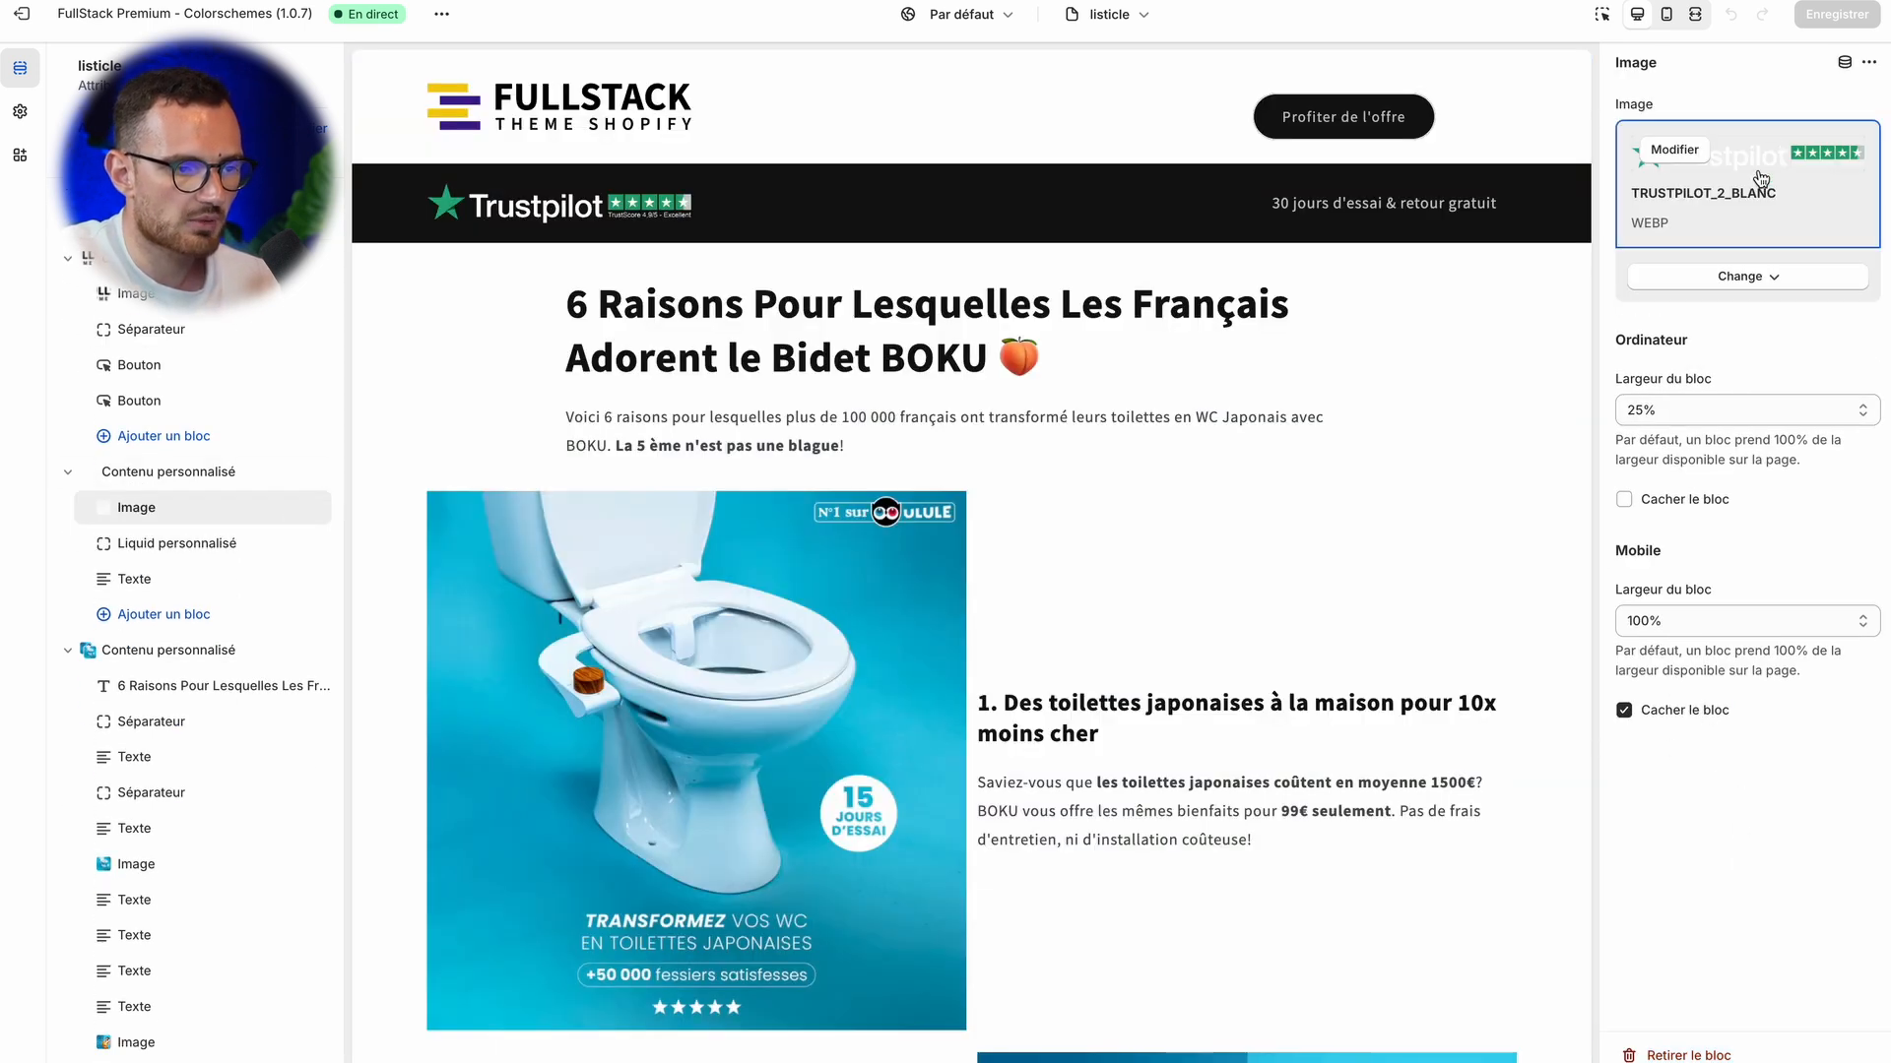
{"action": "left_click", "coordinate": [1666, 13]}
{"action": "left_click", "coordinate": [1636, 14]}
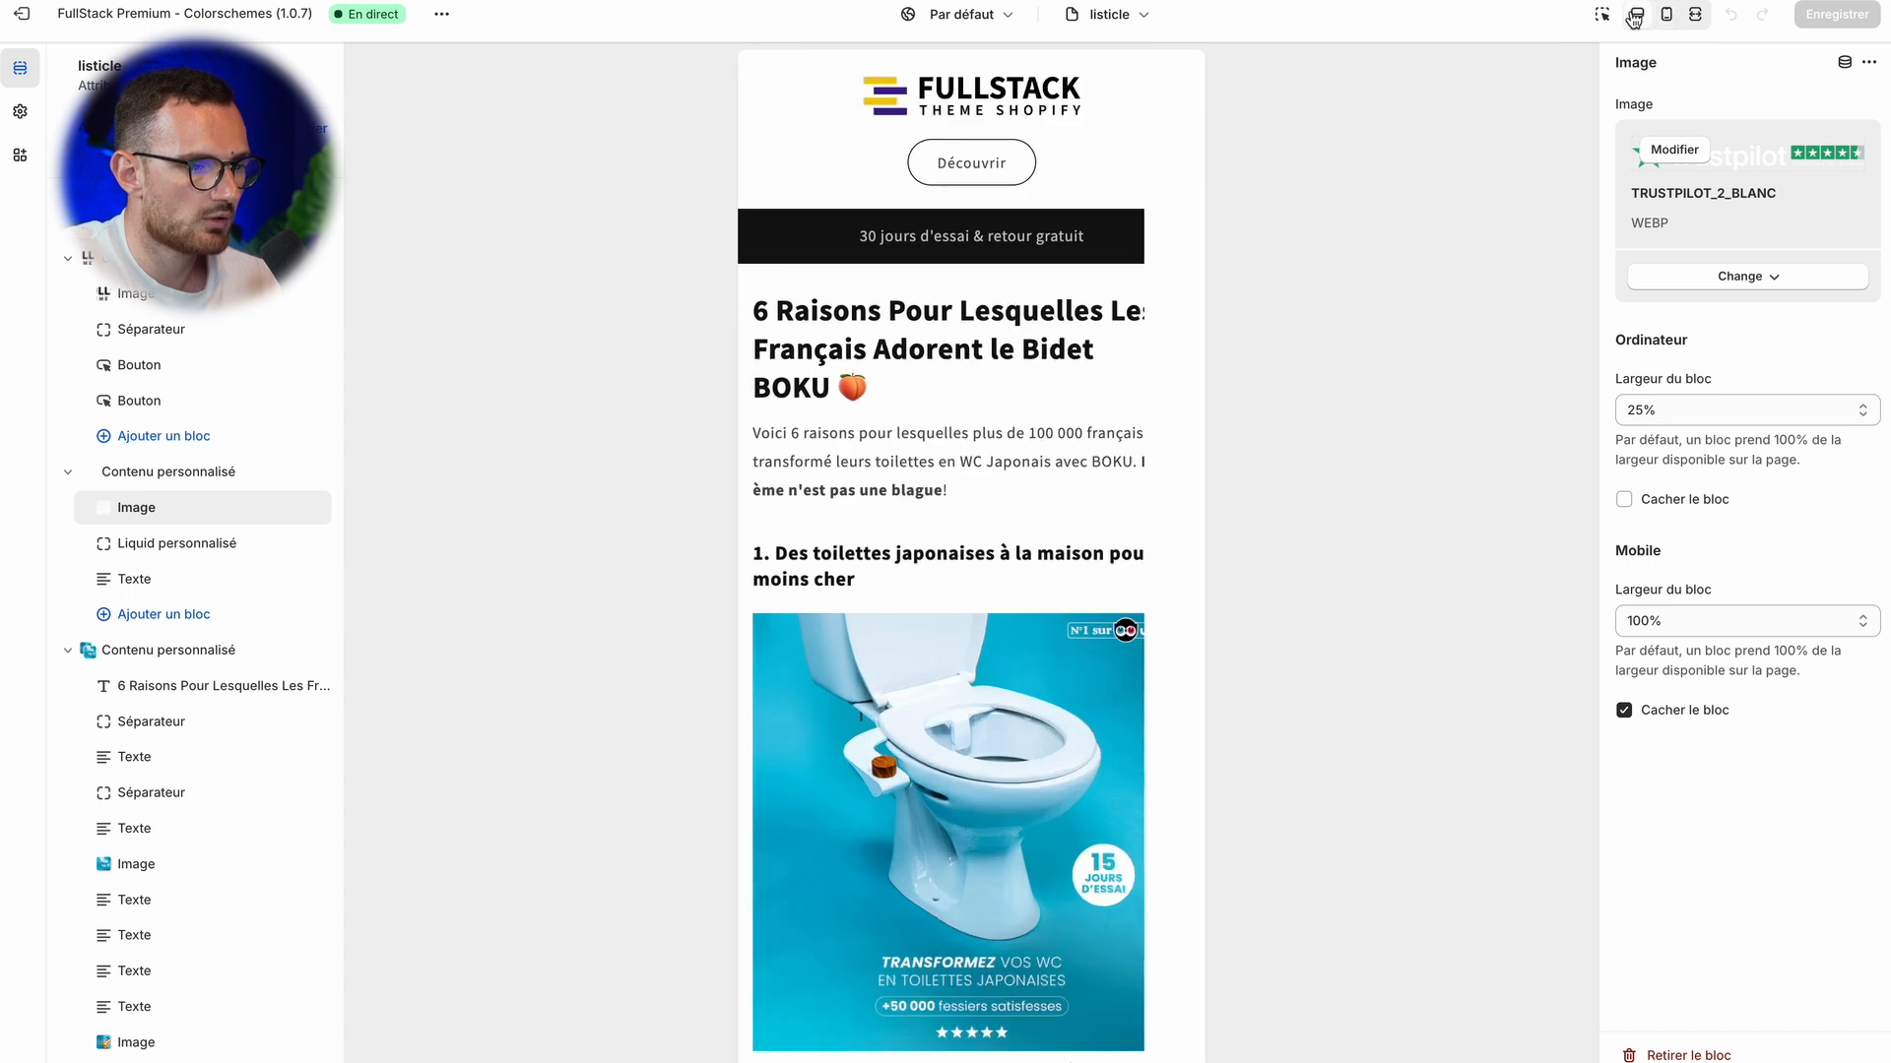
{"action": "scroll", "coordinate": [161, 549], "scroll_direction": "up", "scroll_amount": 2}
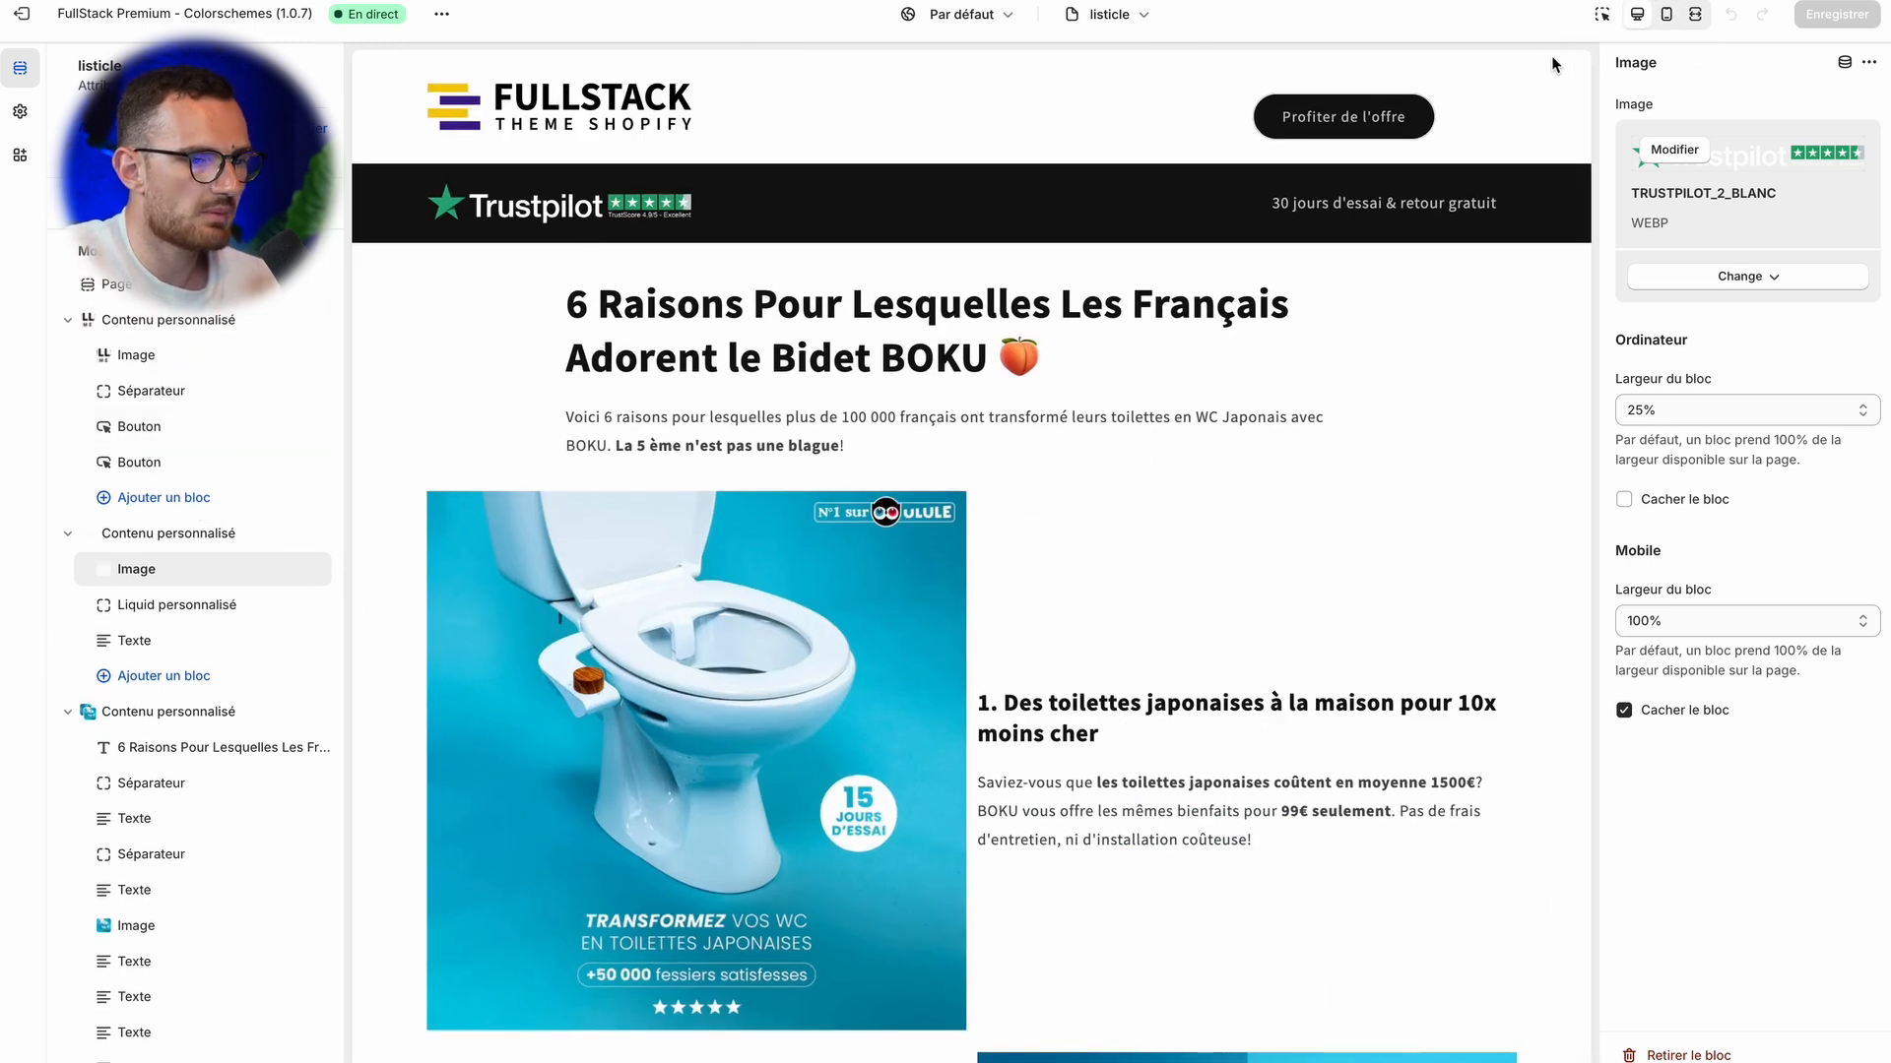
{"action": "left_click", "coordinate": [1667, 14]}
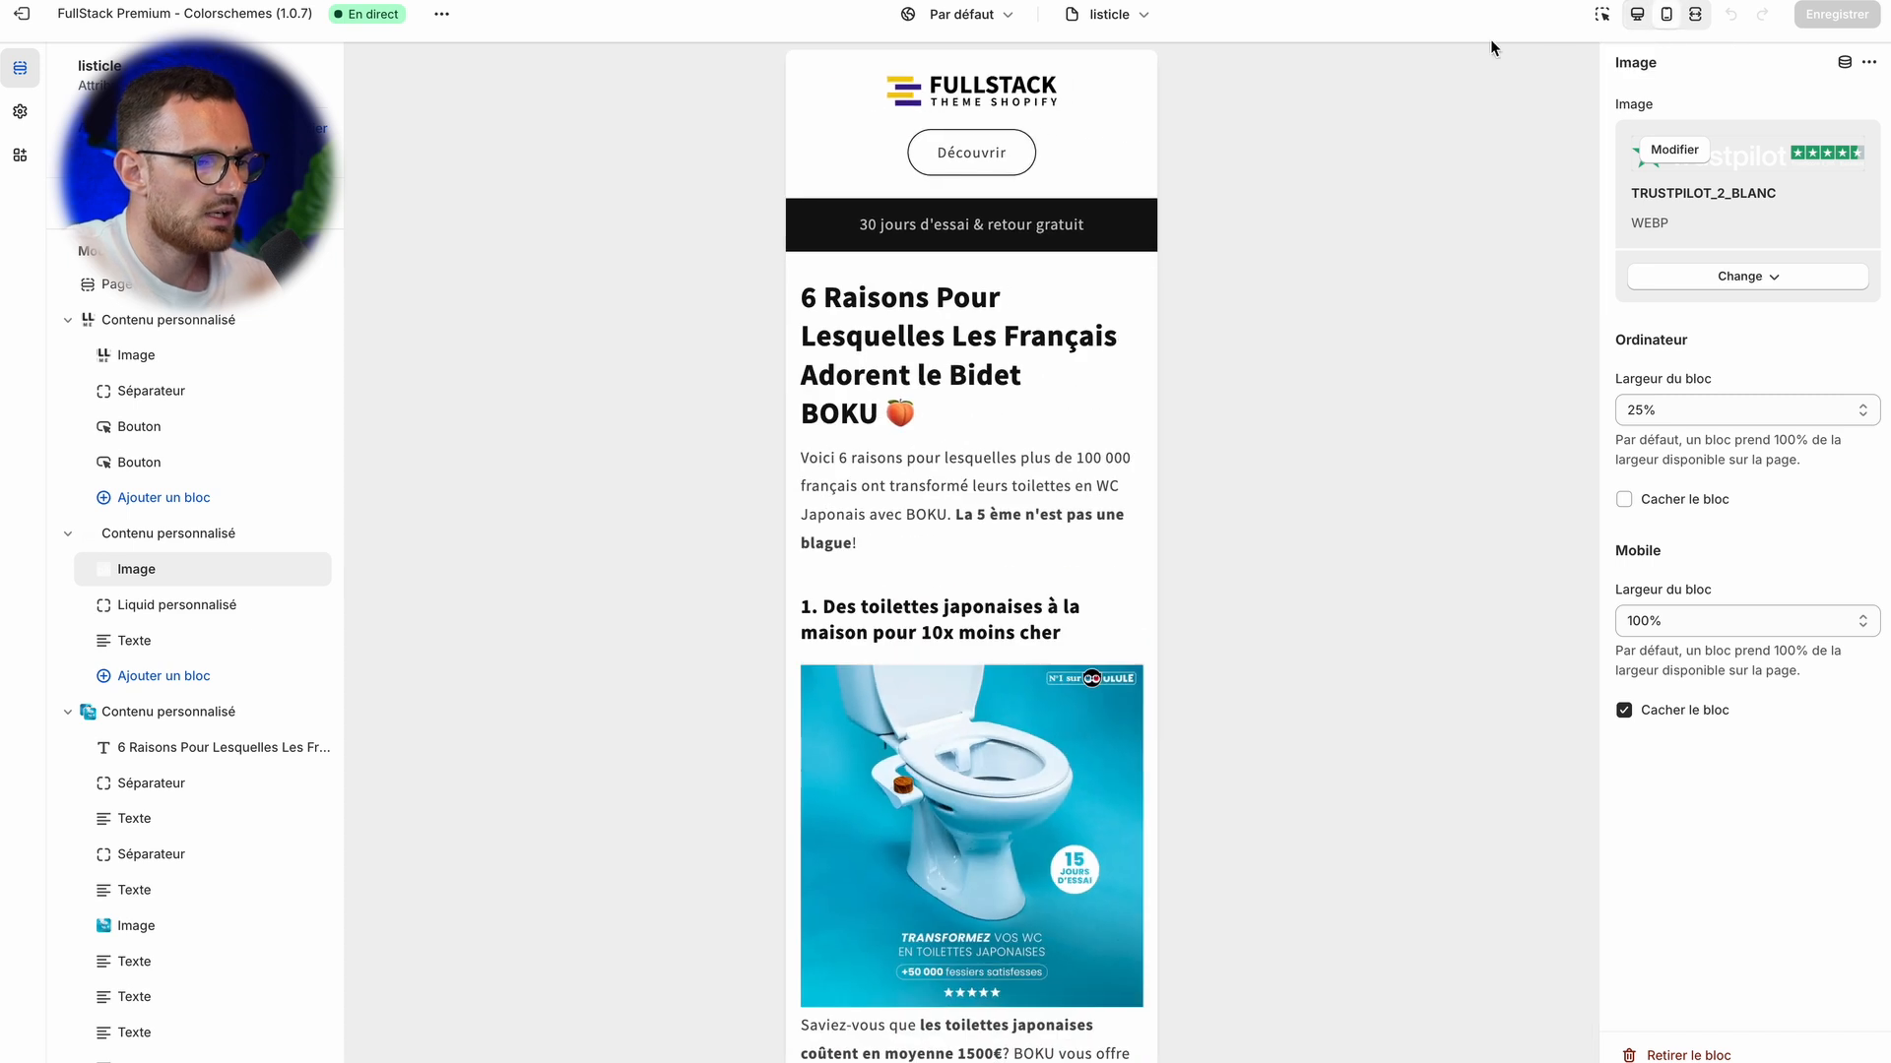
- Inspect the per-device visibility settings of both Bouton blocks in the first Contenu personnalisé section, and return to the desktop preview
{"action": "left_click", "coordinate": [184, 451]}
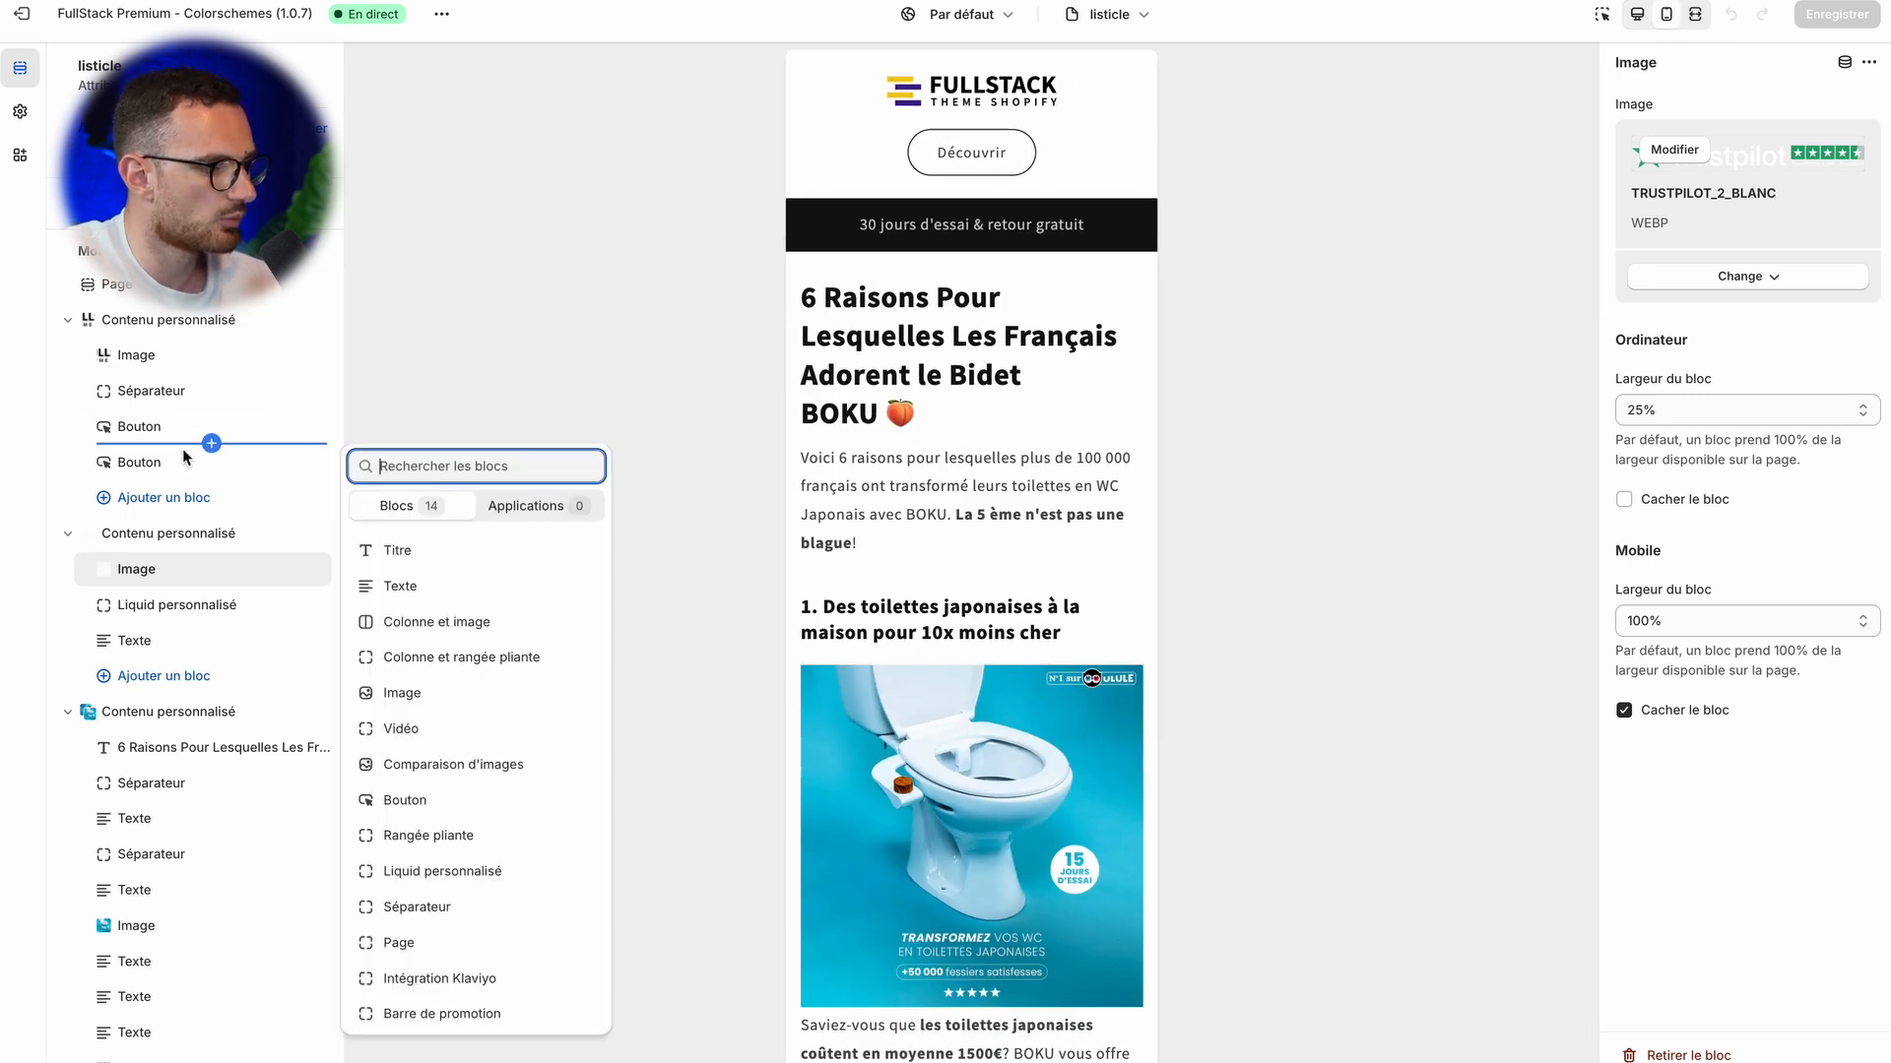
{"action": "left_click", "coordinate": [150, 464]}
{"action": "left_click", "coordinate": [151, 463]}
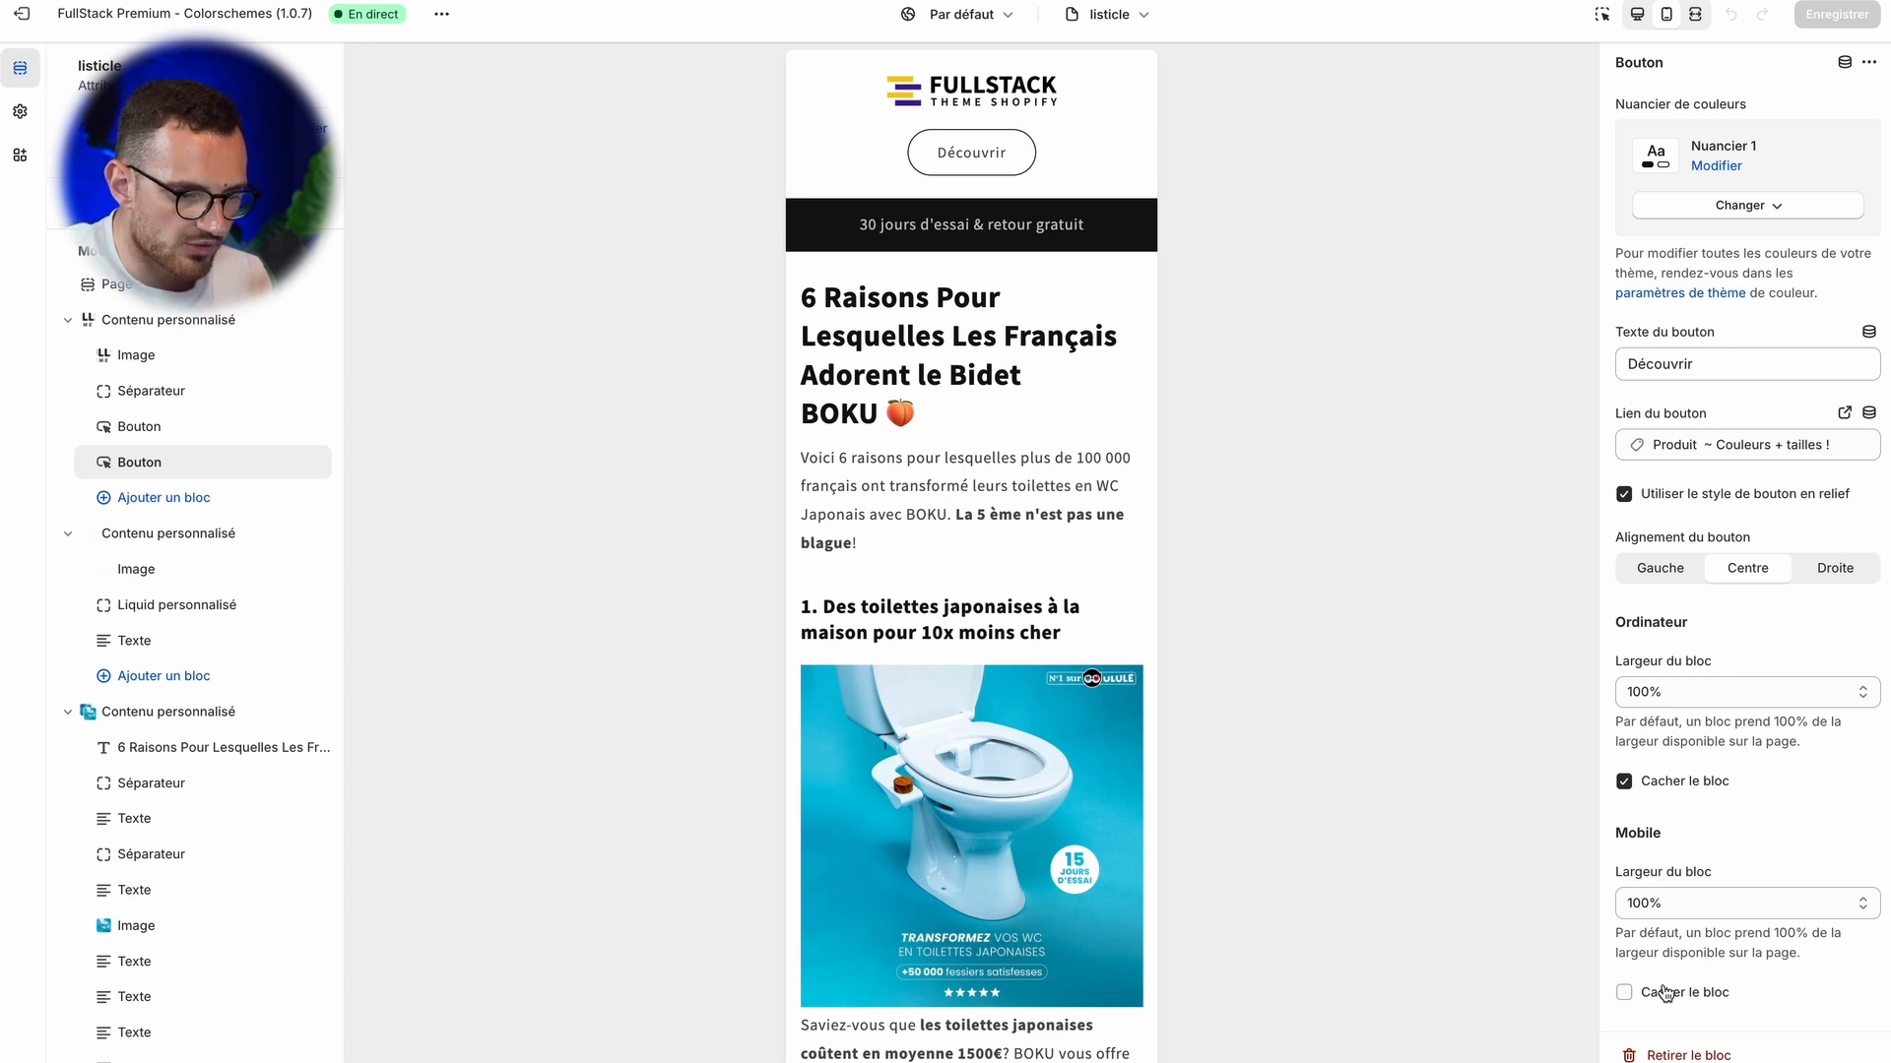
{"action": "left_click", "coordinate": [187, 430]}
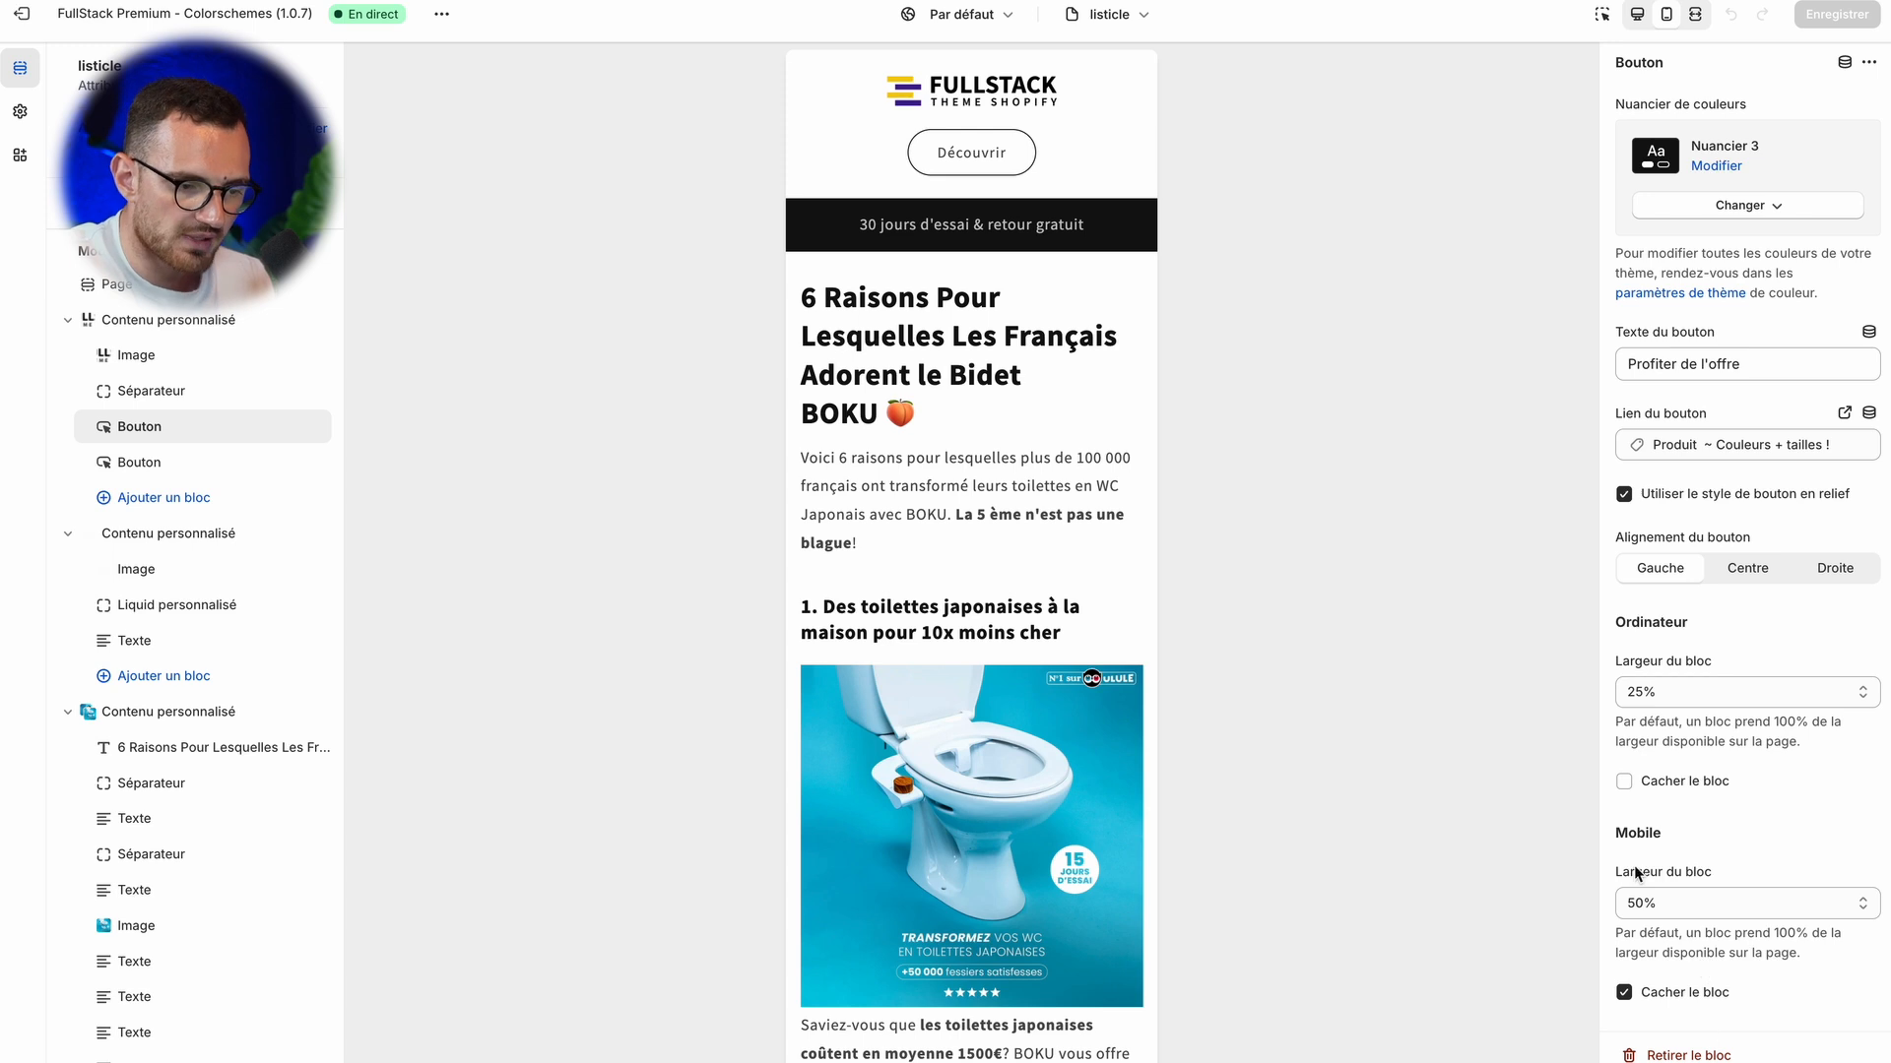
{"action": "left_click", "coordinate": [1637, 15]}
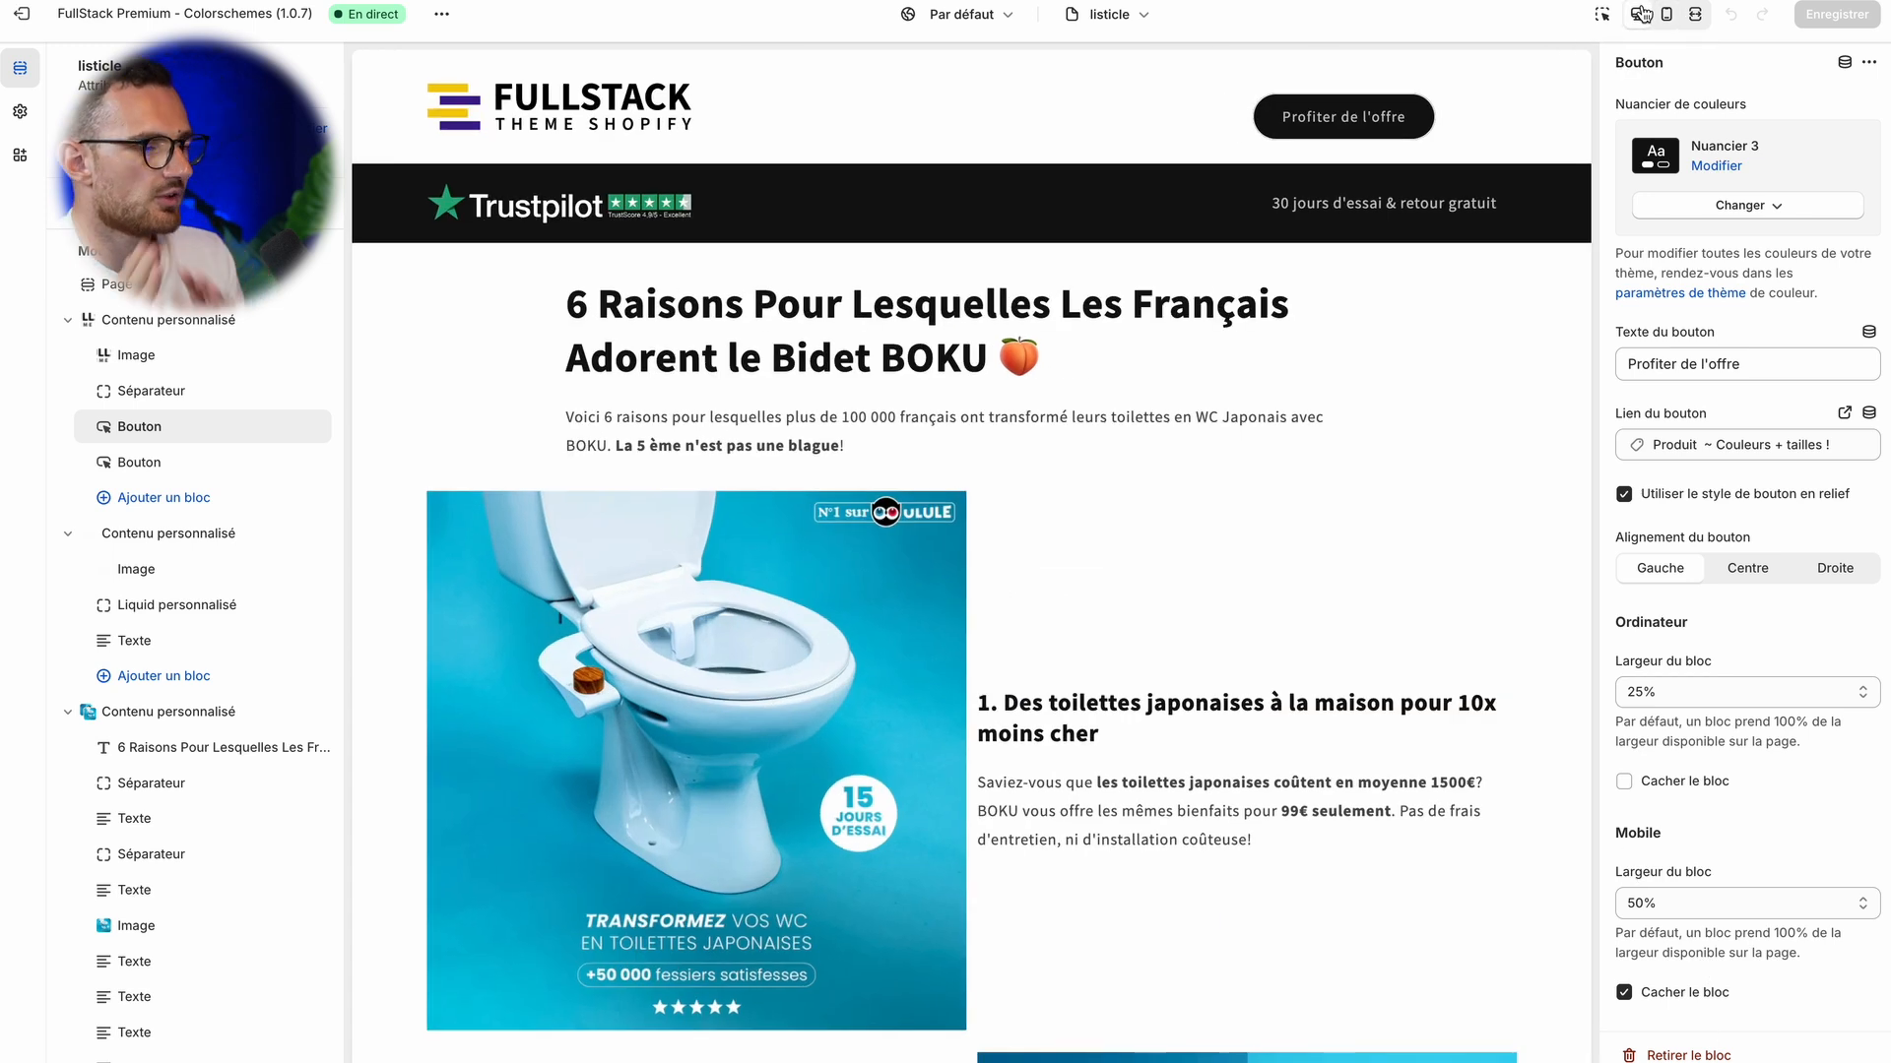
- Compare the first reason's layout on desktop and mobile, and inspect the visibility settings of the Texte blocks before and after its image
{"action": "scroll", "coordinate": [1156, 289], "scroll_direction": "down", "scroll_amount": 3}
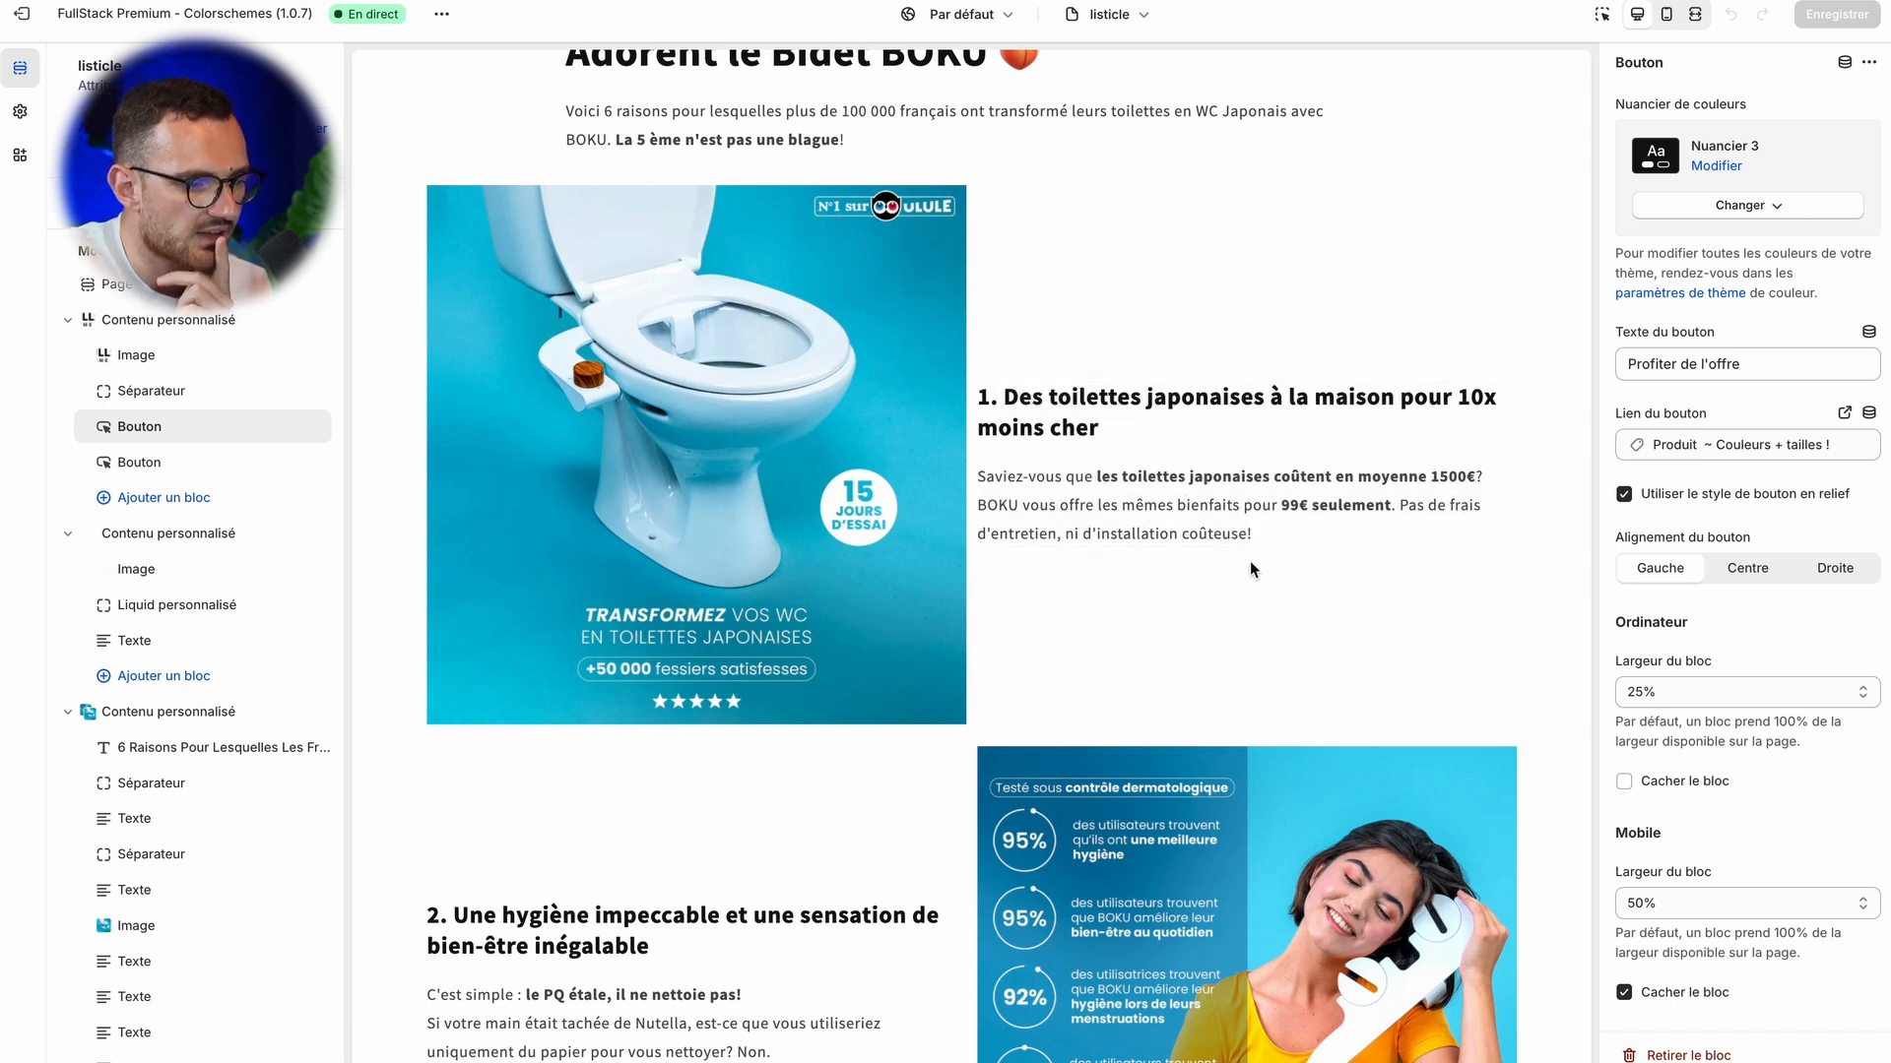
{"action": "left_click", "coordinate": [1666, 14]}
{"action": "left_click_drag", "start_coordinate": [802, 288], "coordinate": [904, 283]}
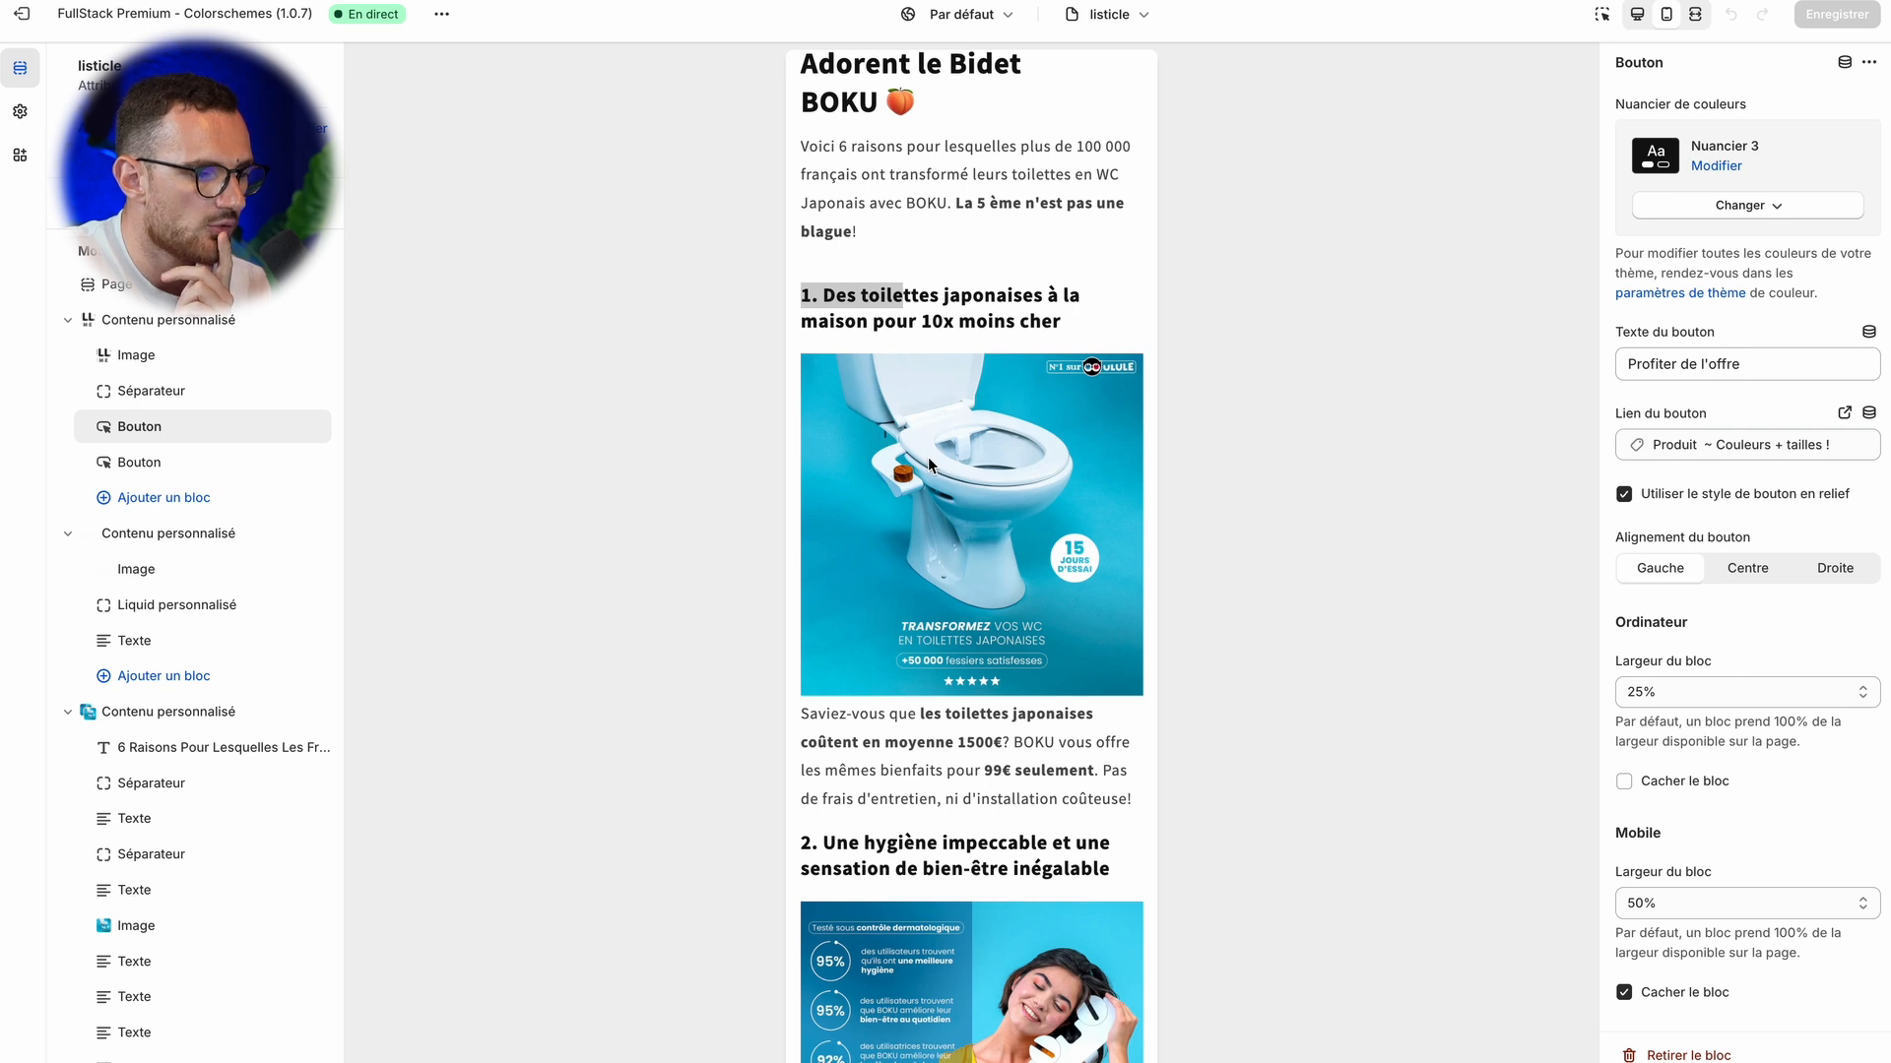
{"action": "scroll", "coordinate": [102, 755], "scroll_direction": "down", "scroll_amount": 5}
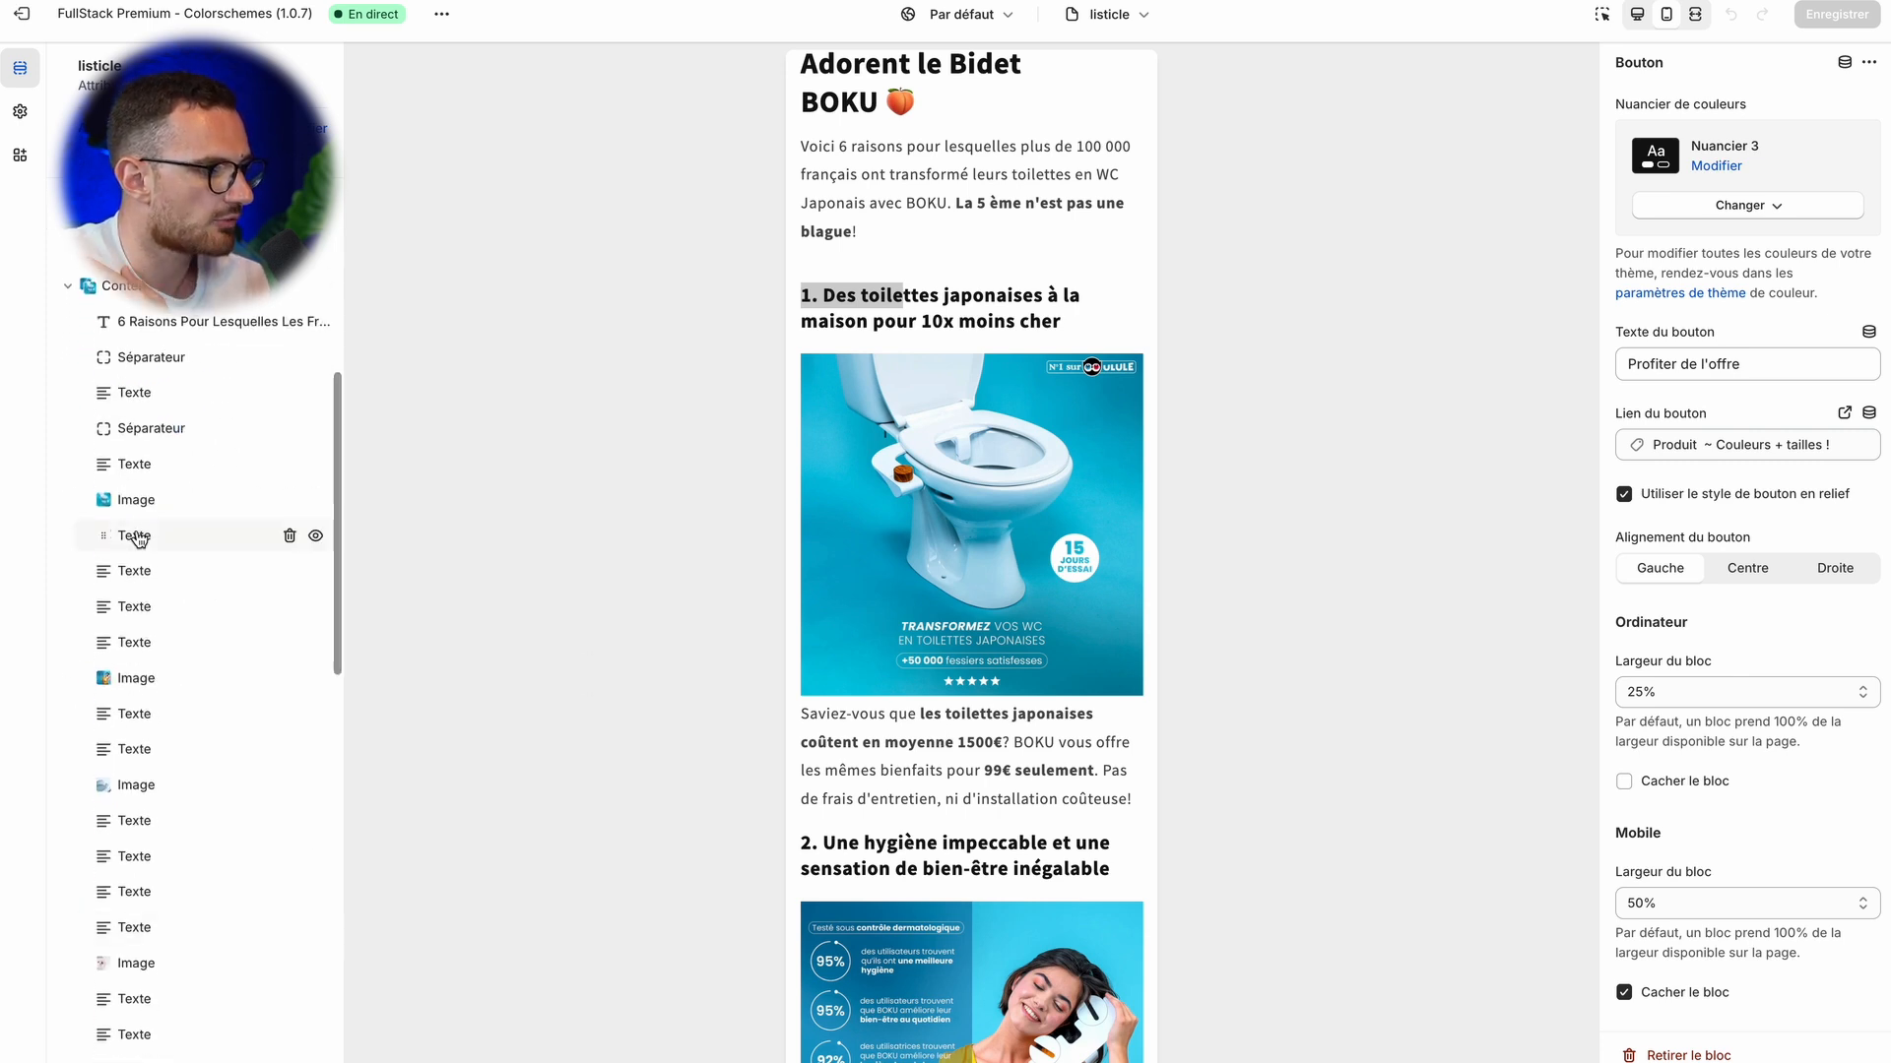
{"action": "left_click", "coordinate": [144, 466]}
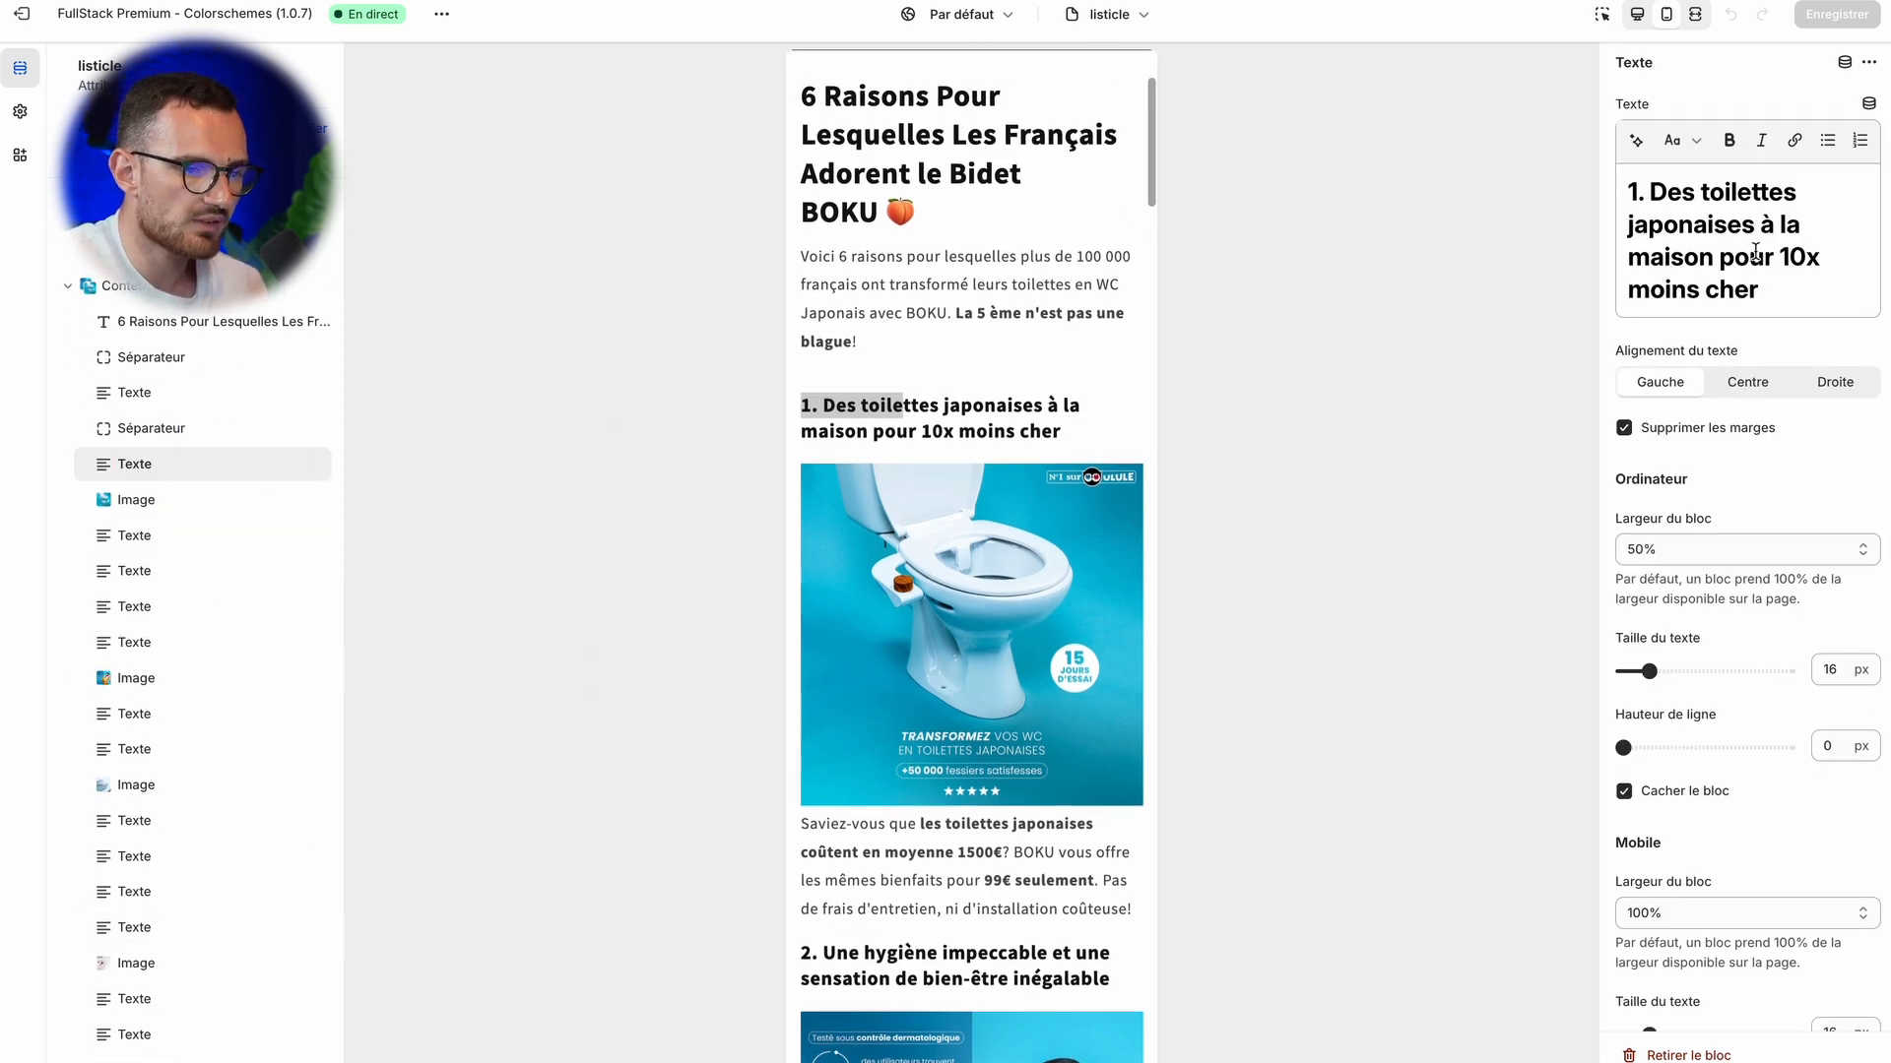
{"action": "scroll", "coordinate": [1747, 660], "scroll_direction": "down", "scroll_amount": 2}
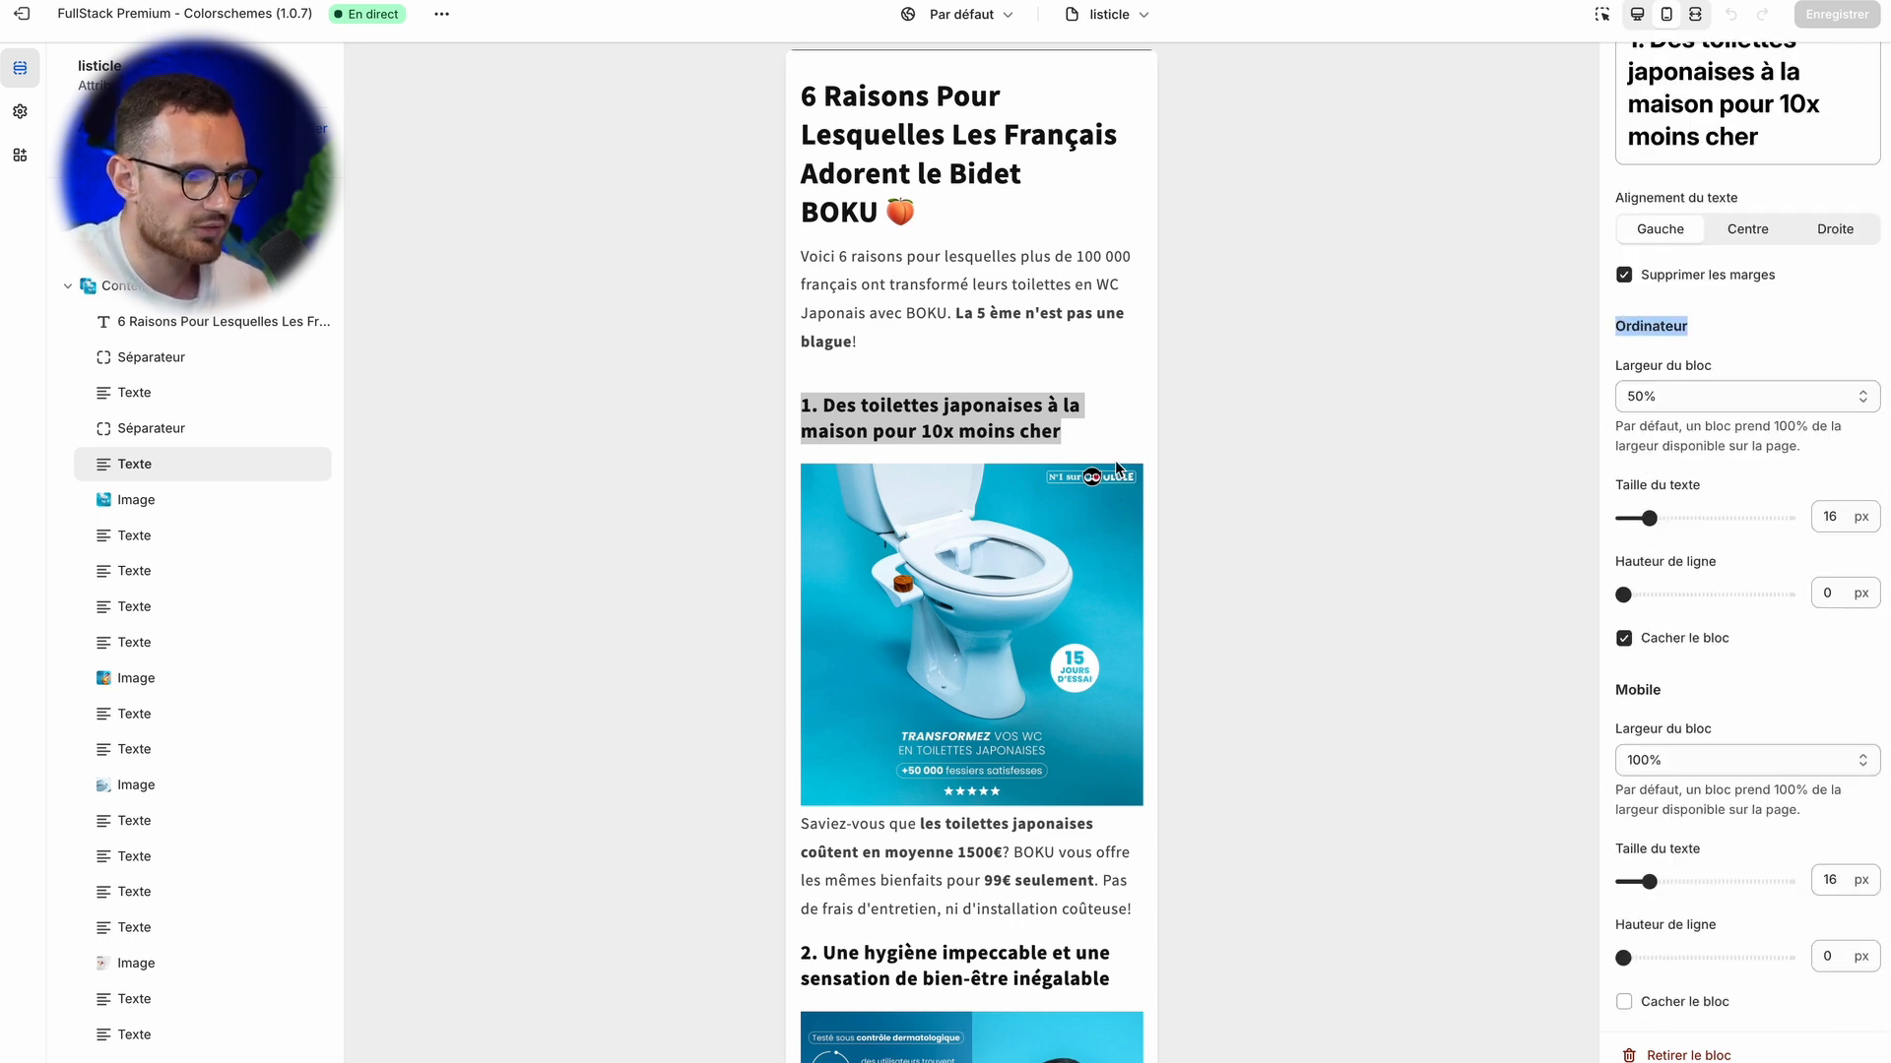
{"action": "left_click", "coordinate": [156, 535]}
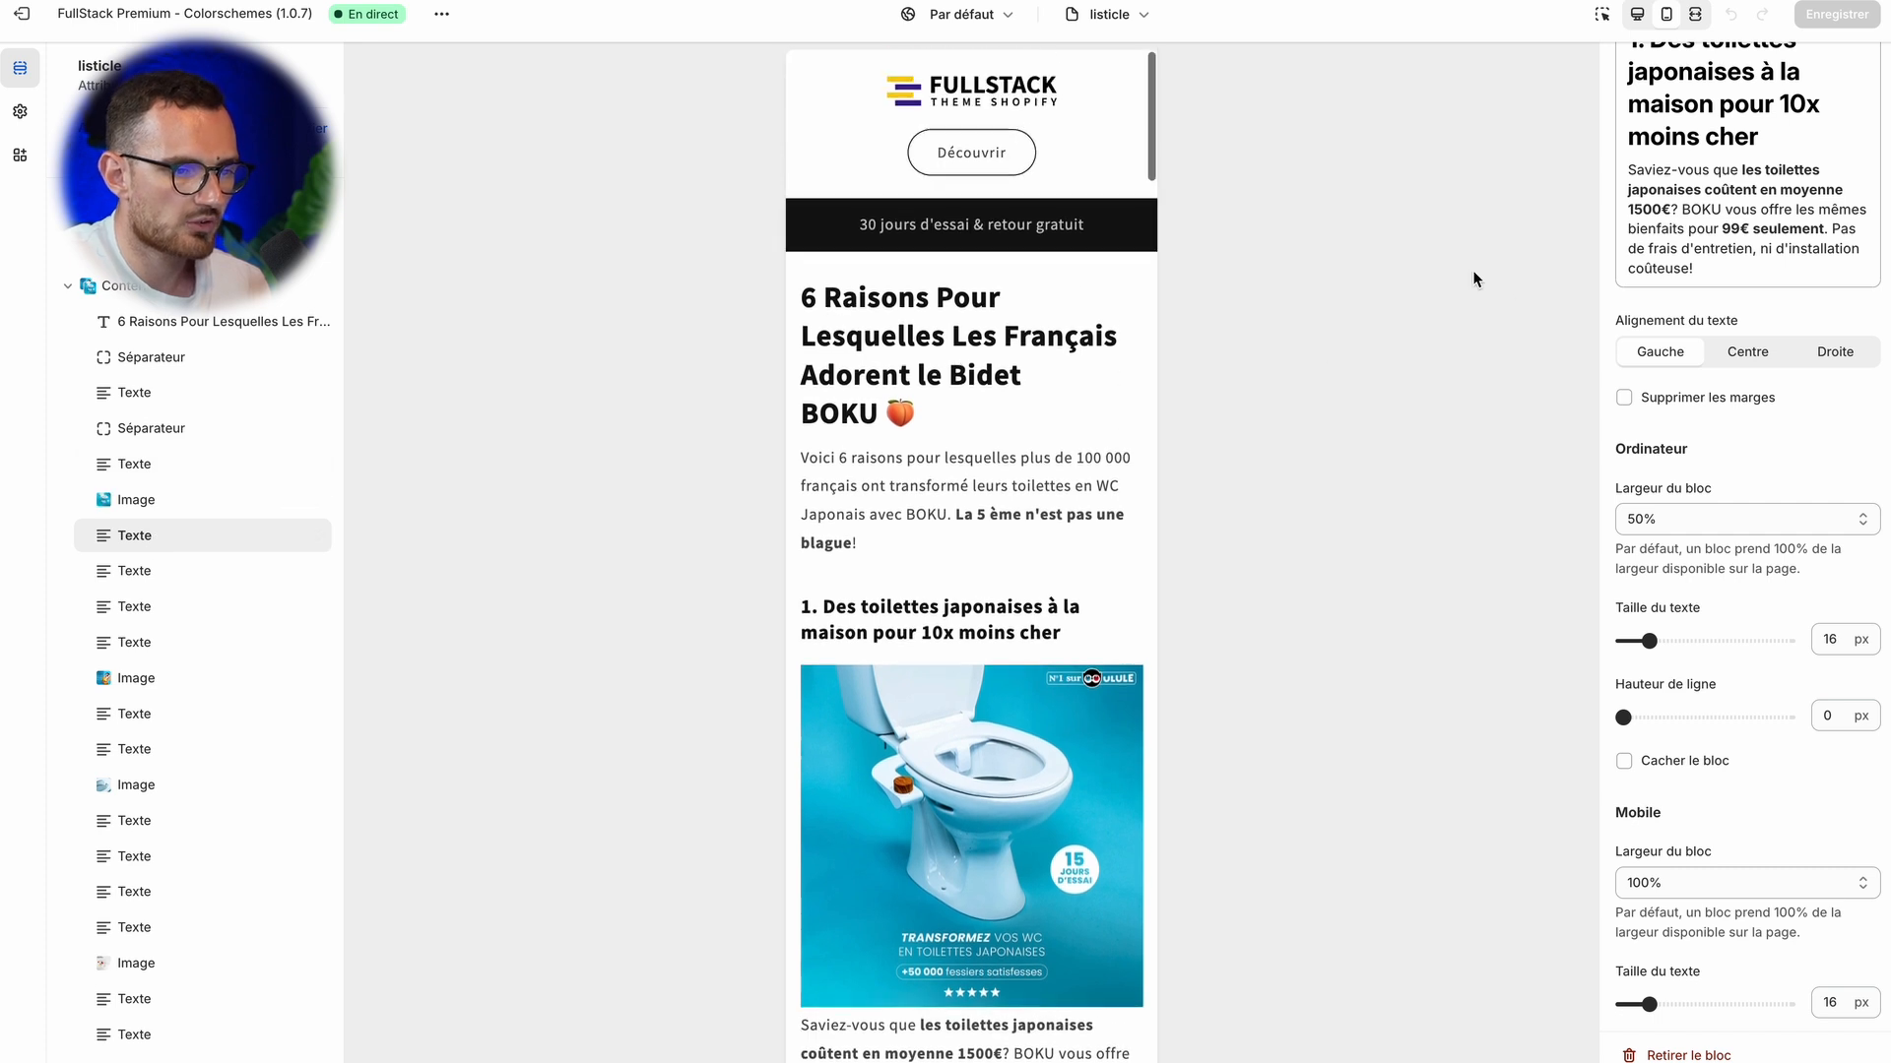
{"action": "scroll", "coordinate": [1725, 684], "scroll_direction": "down", "scroll_amount": 2}
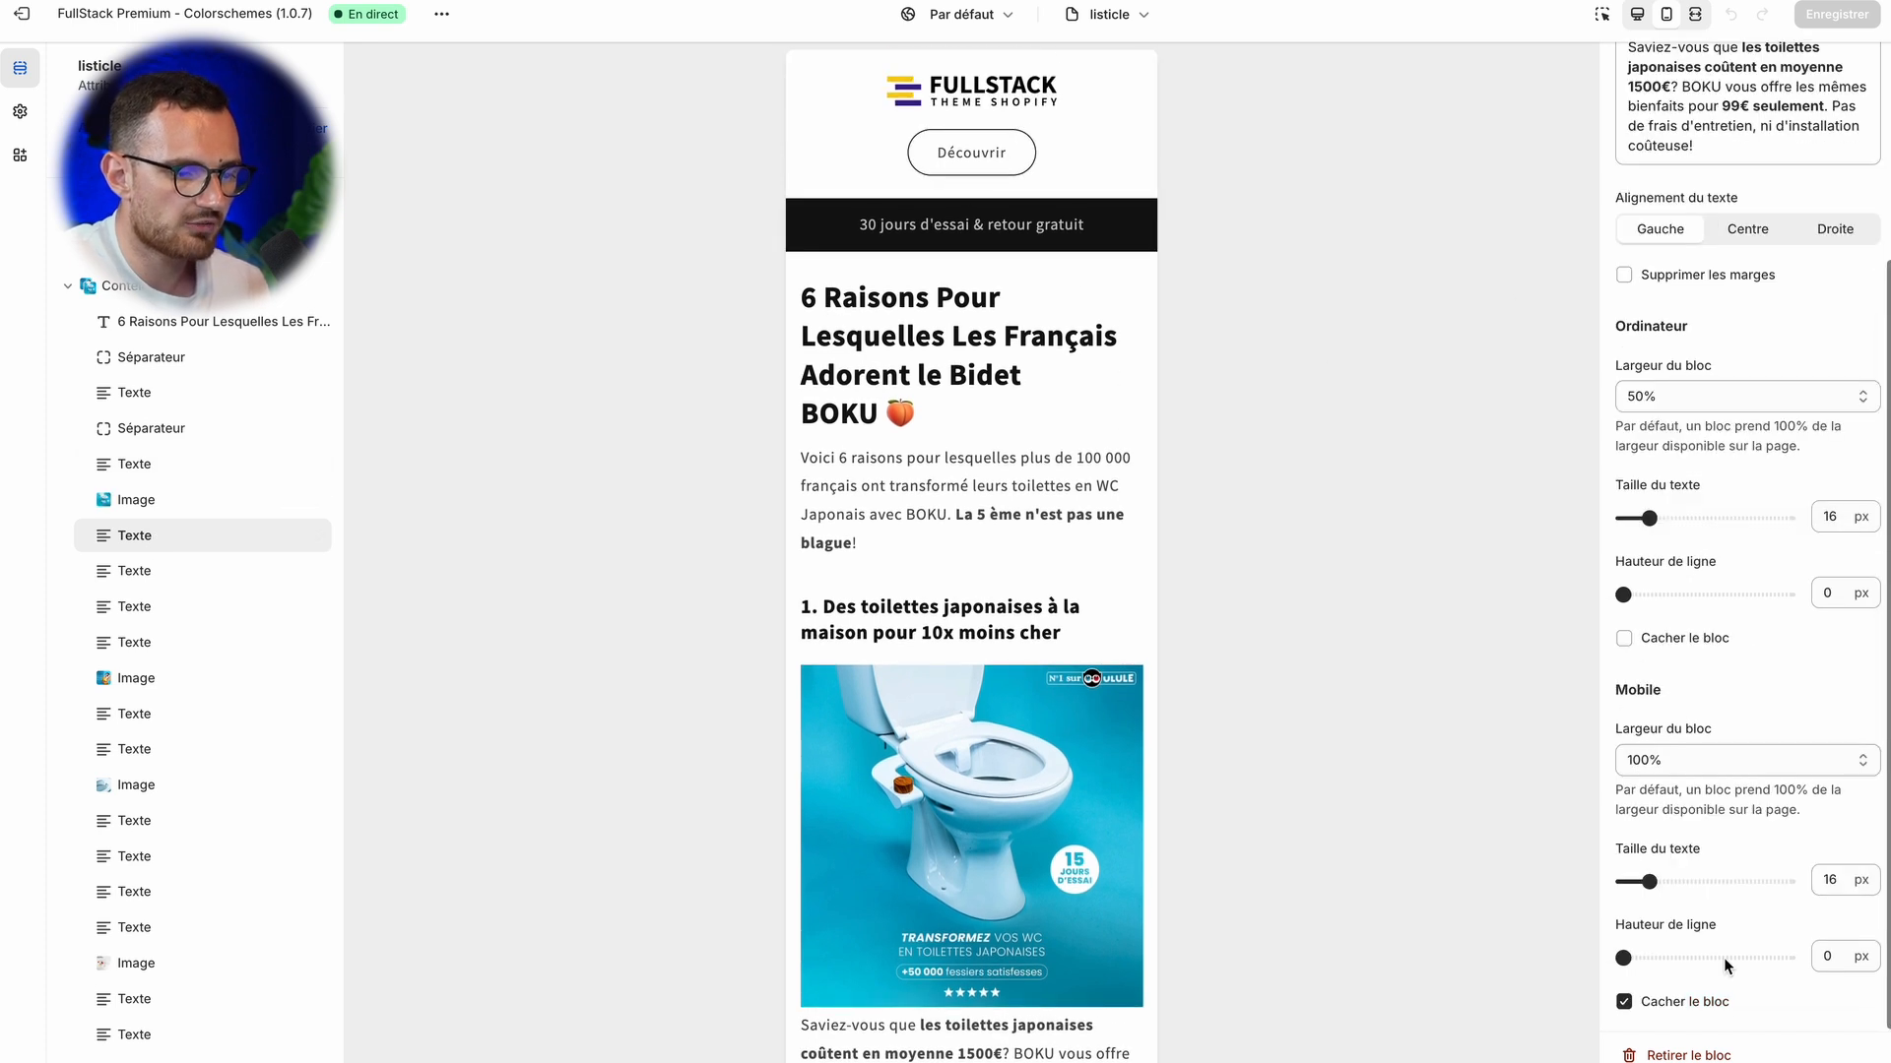
{"action": "left_click", "coordinate": [1712, 1019]}
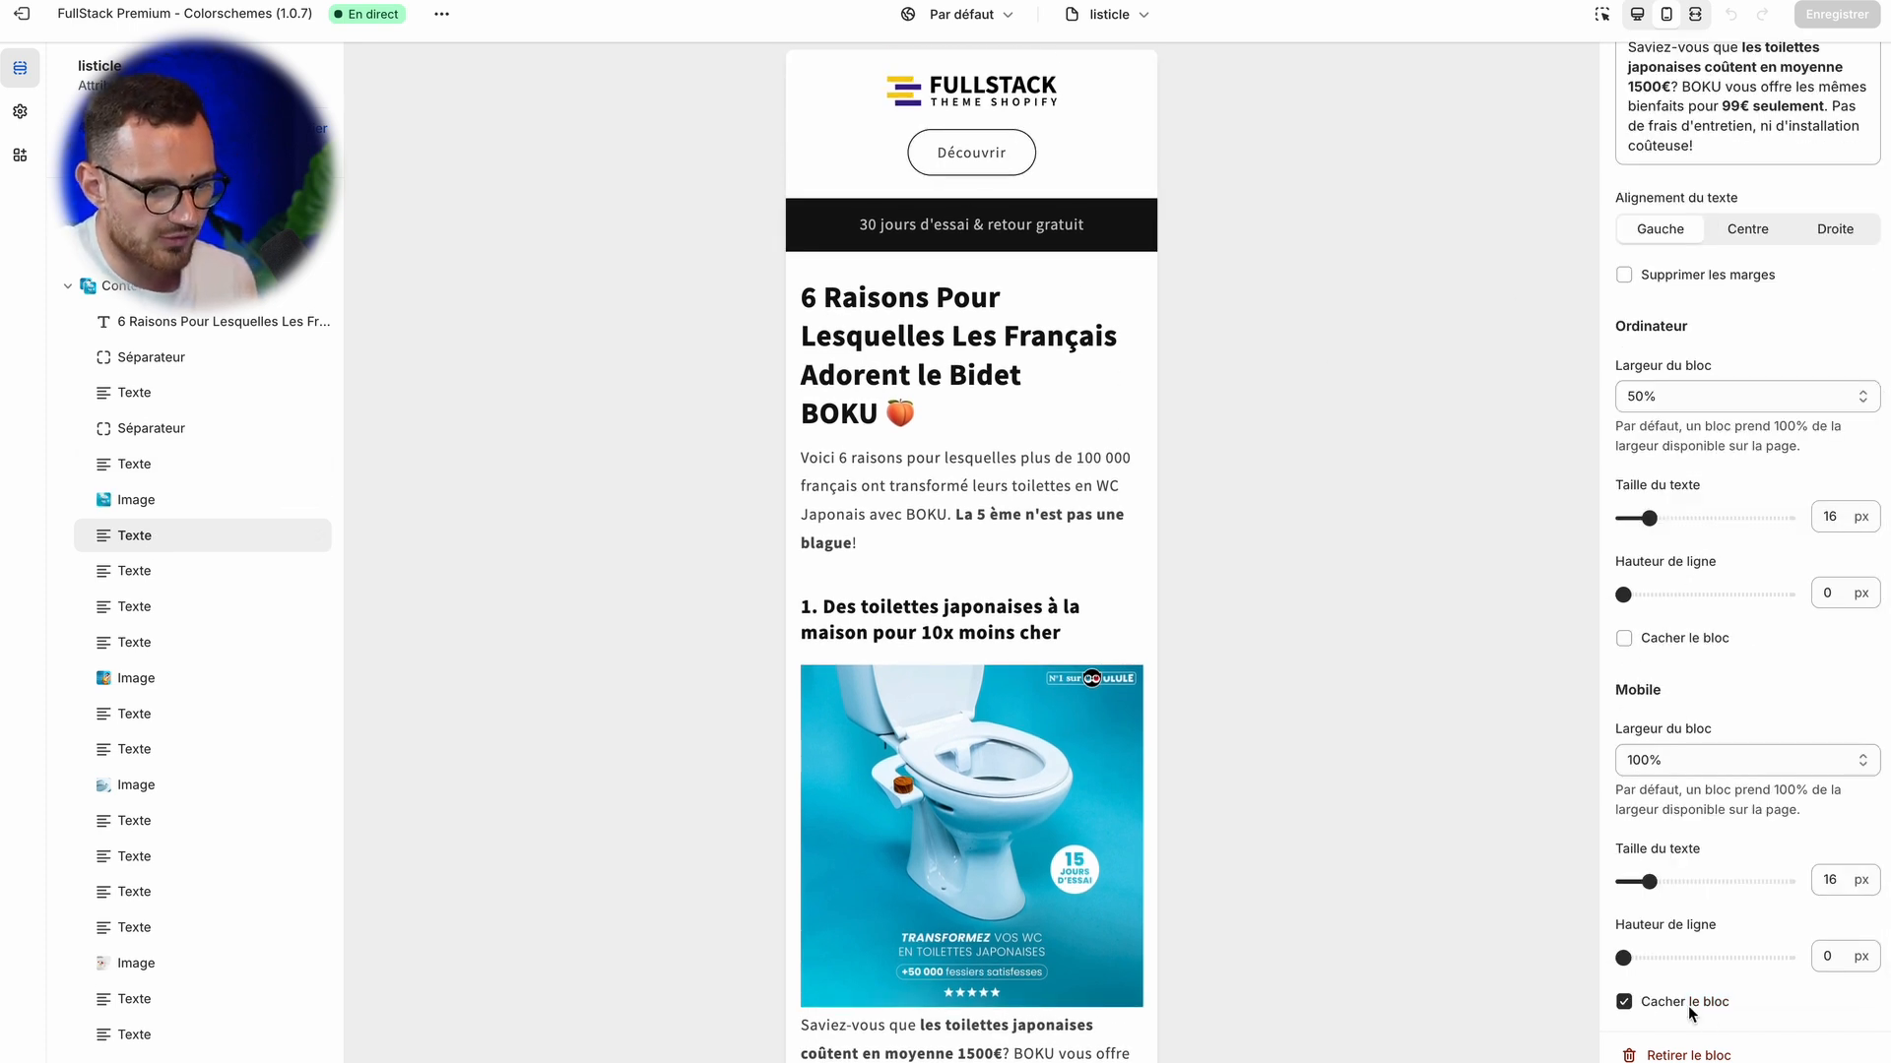
- Review the whole listicle page down to its footer in the mobile preview, and switch back to the desktop preview
{"action": "scroll", "coordinate": [905, 623], "scroll_direction": "down", "scroll_amount": 15}
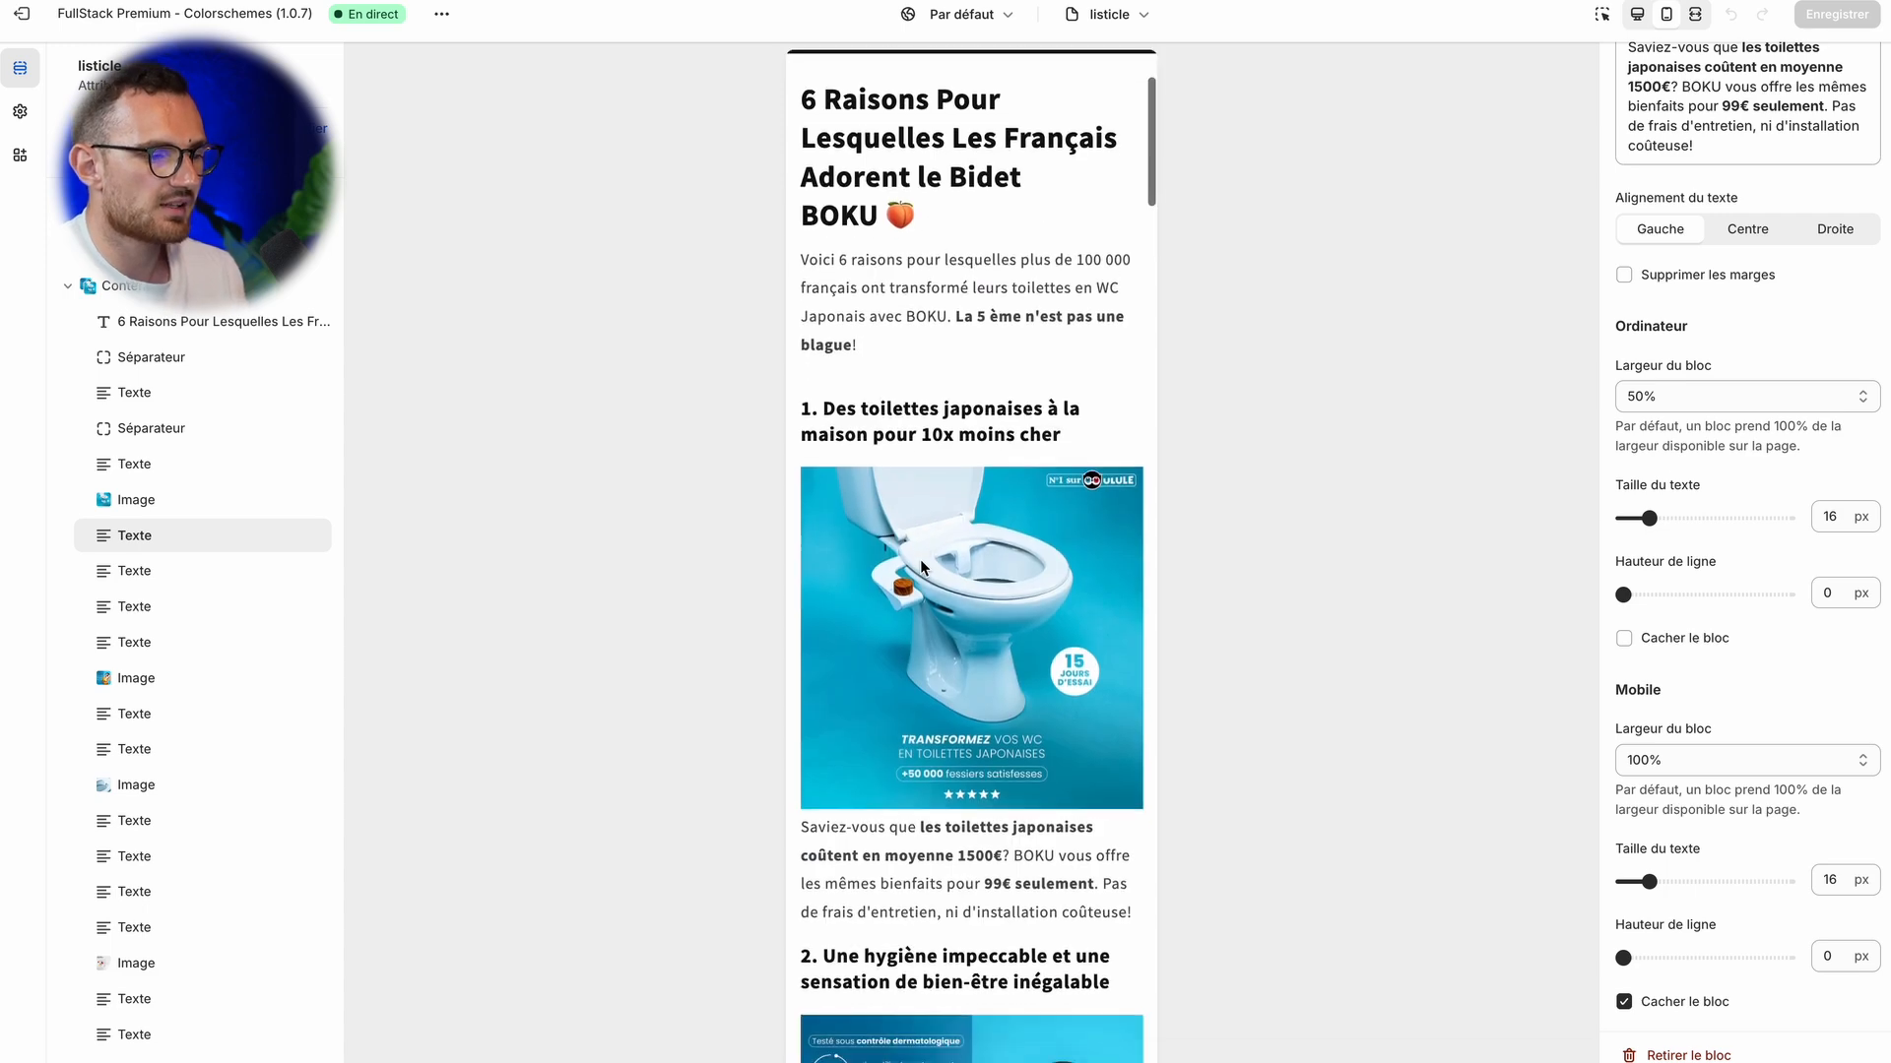
{"action": "scroll", "coordinate": [920, 560], "scroll_direction": "down", "scroll_amount": 20}
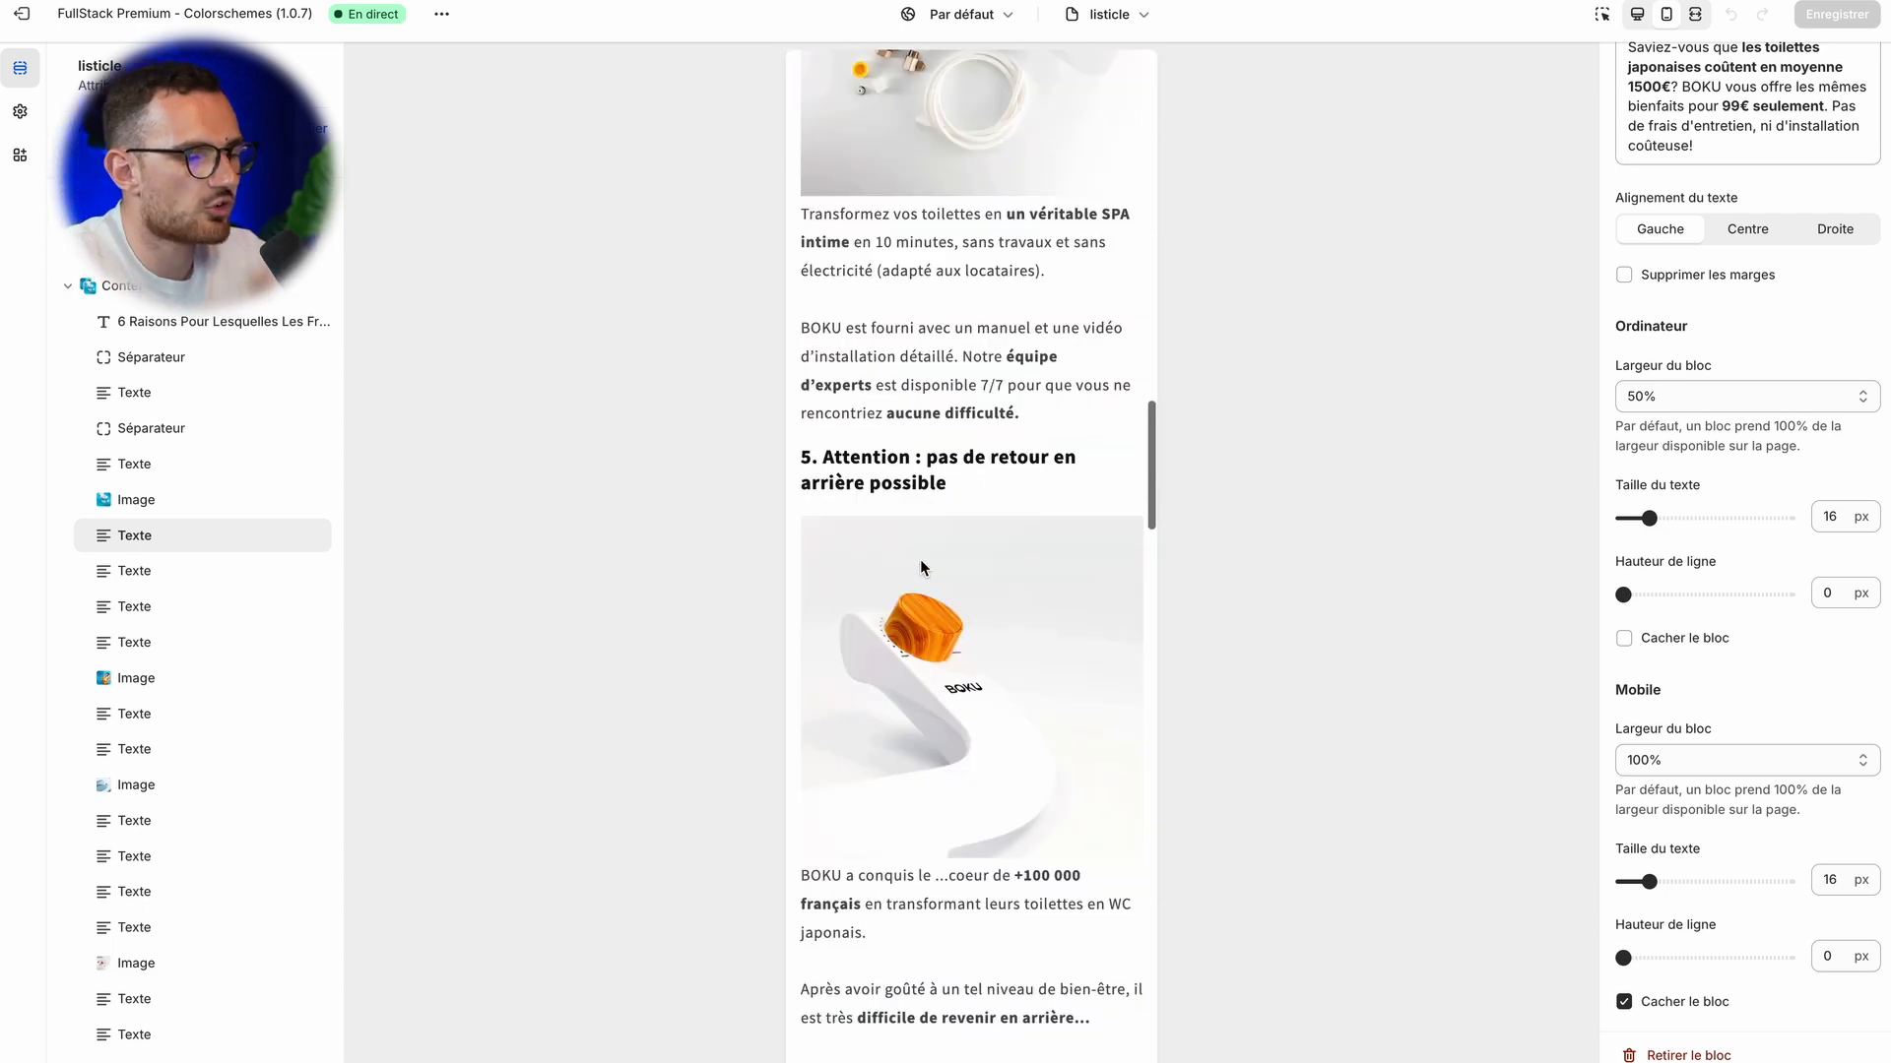
{"action": "scroll", "coordinate": [920, 566], "scroll_direction": "down", "scroll_amount": 5}
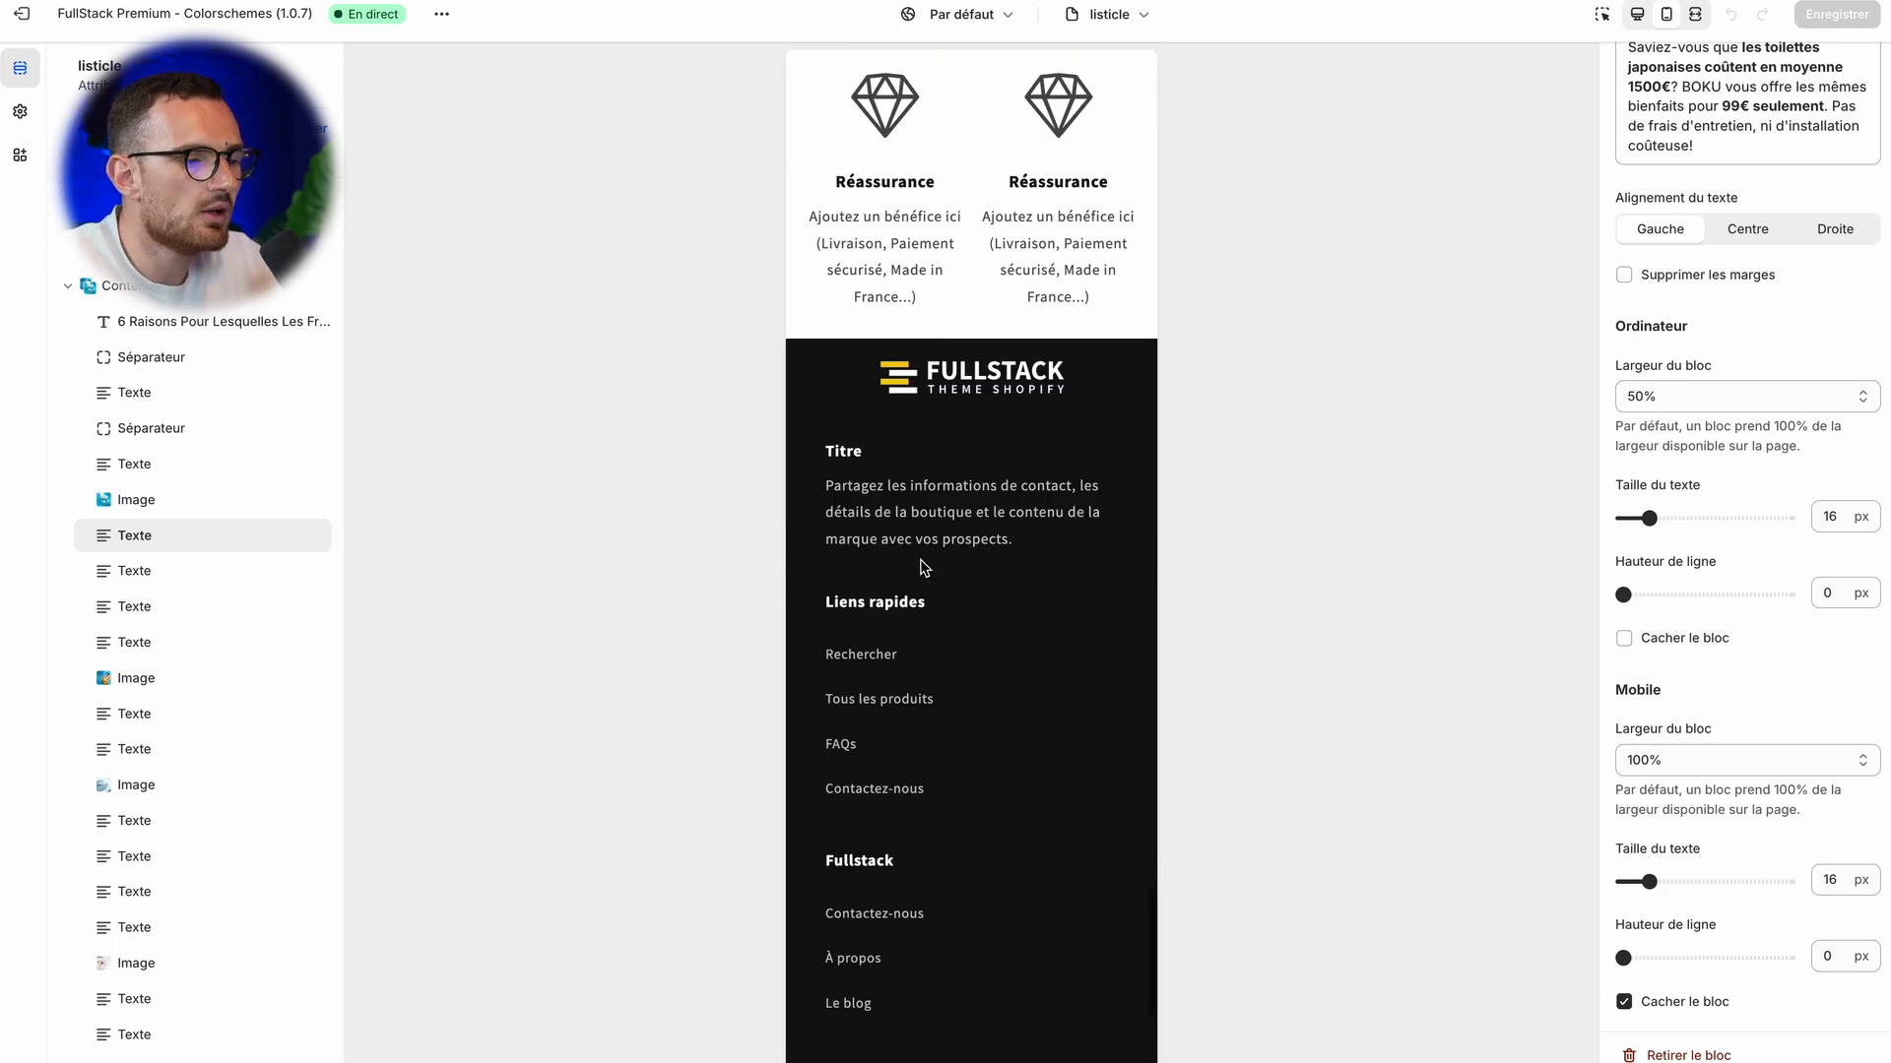
{"action": "scroll", "coordinate": [921, 567], "scroll_direction": "up", "scroll_amount": 20}
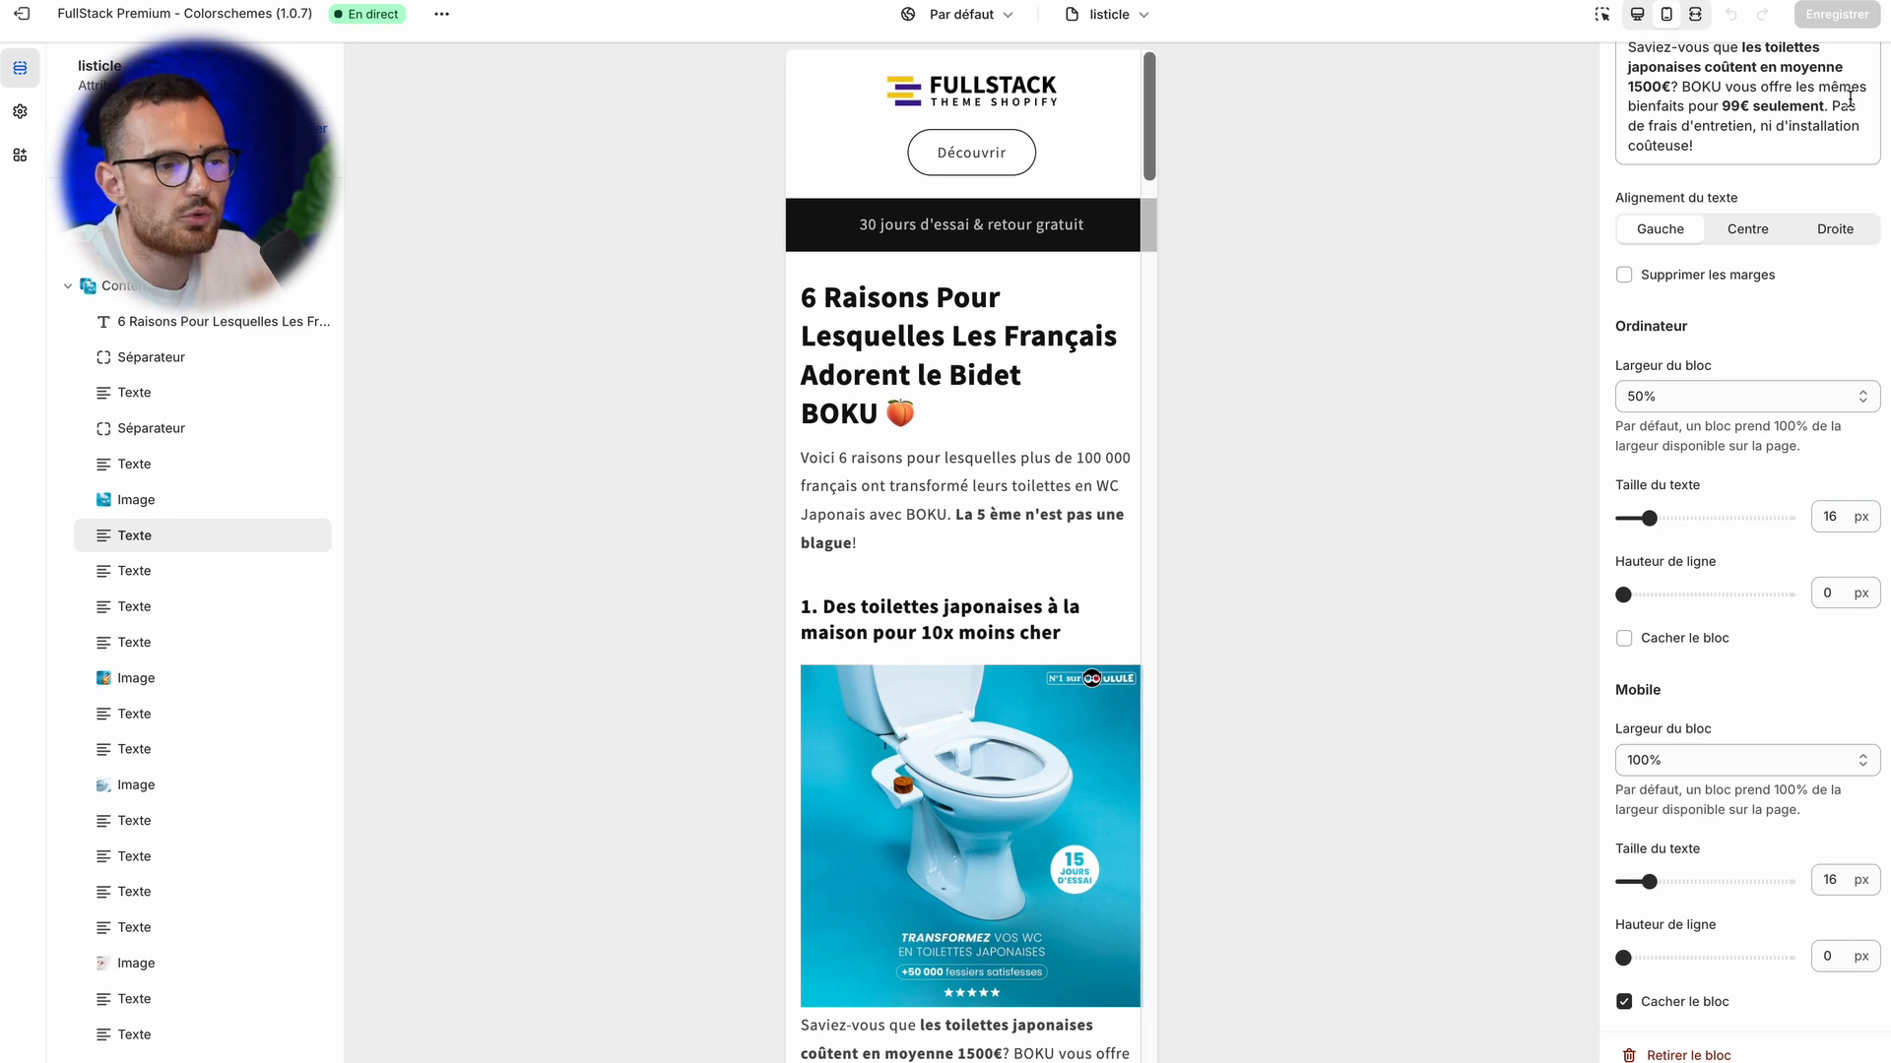
{"action": "left_click", "coordinate": [1637, 14]}
- Switch to the guide "Comment utiliser la section personnalisée" and read its introduction on possible and impossible block layouts
{"action": "scroll", "coordinate": [1074, 413], "scroll_direction": "down", "scroll_amount": 4}
{"action": "scroll", "coordinate": [1074, 413], "scroll_direction": "up", "scroll_amount": 3}
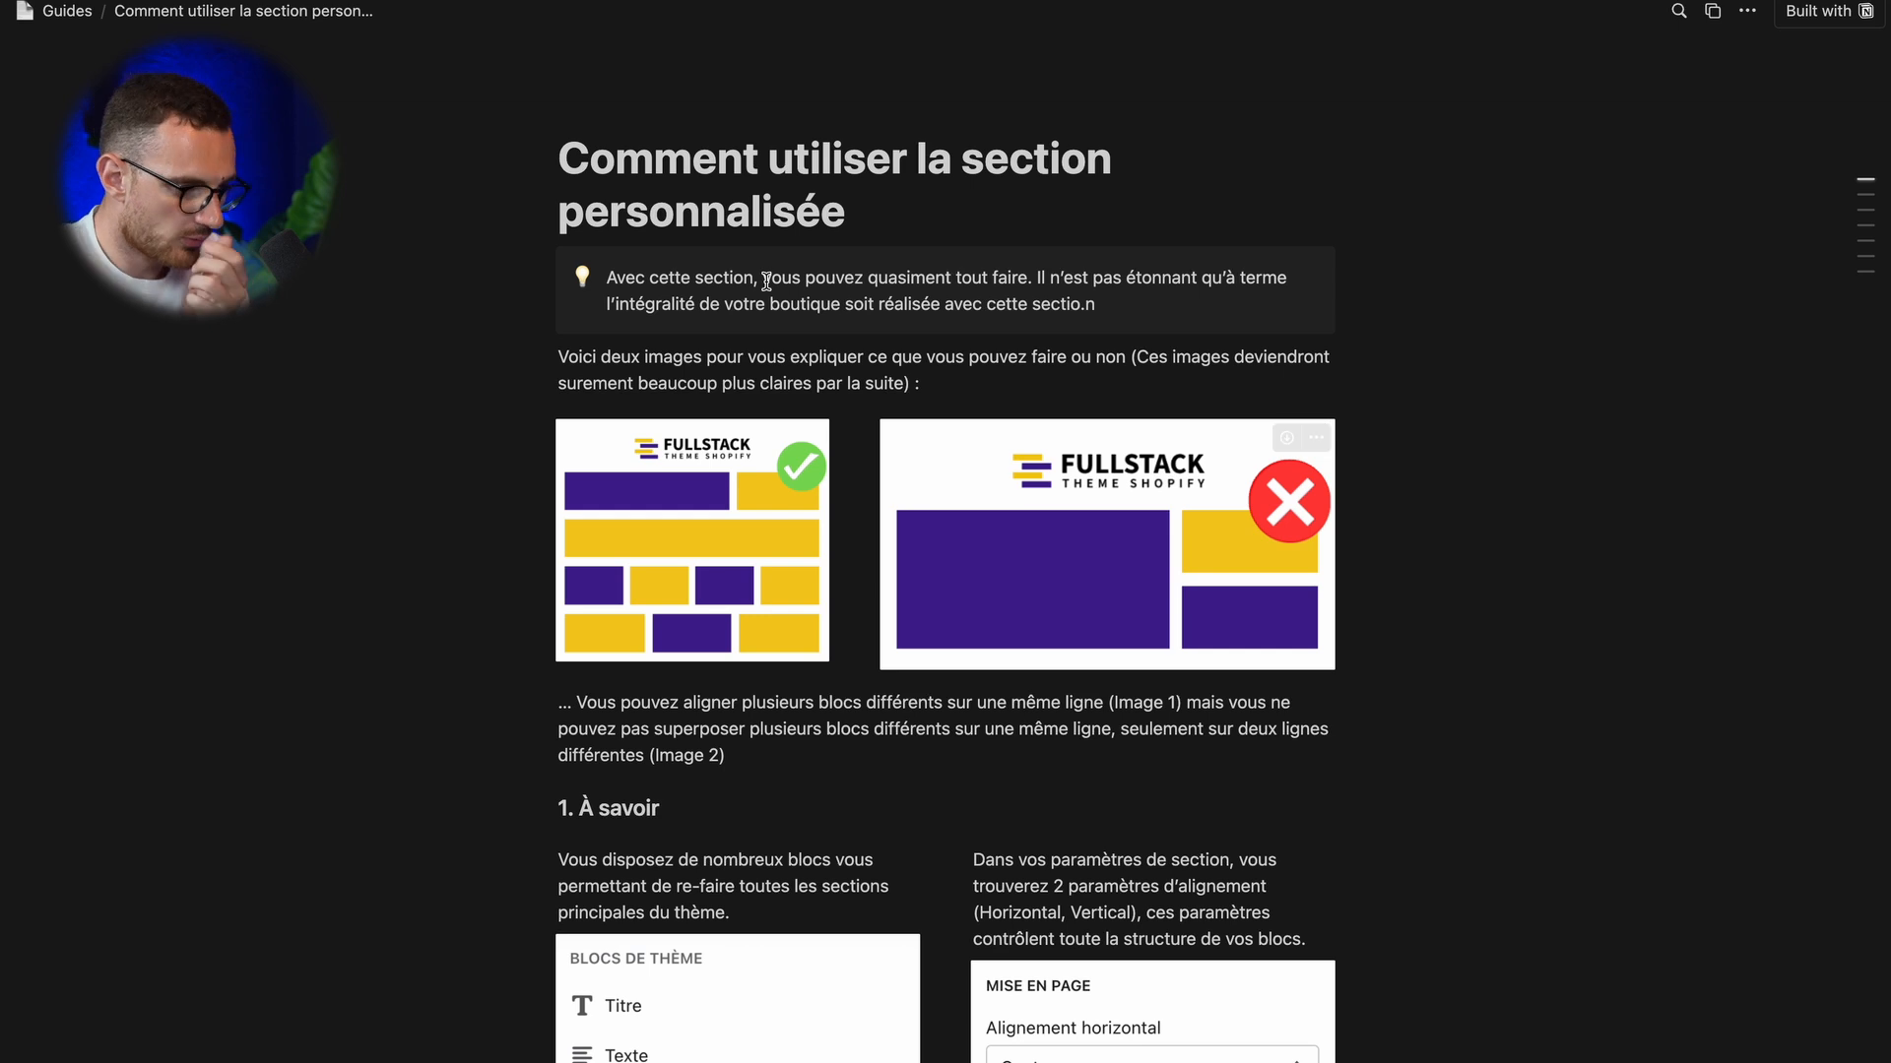
{"action": "left_click_drag", "start_coordinate": [766, 281], "coordinate": [1234, 296]}
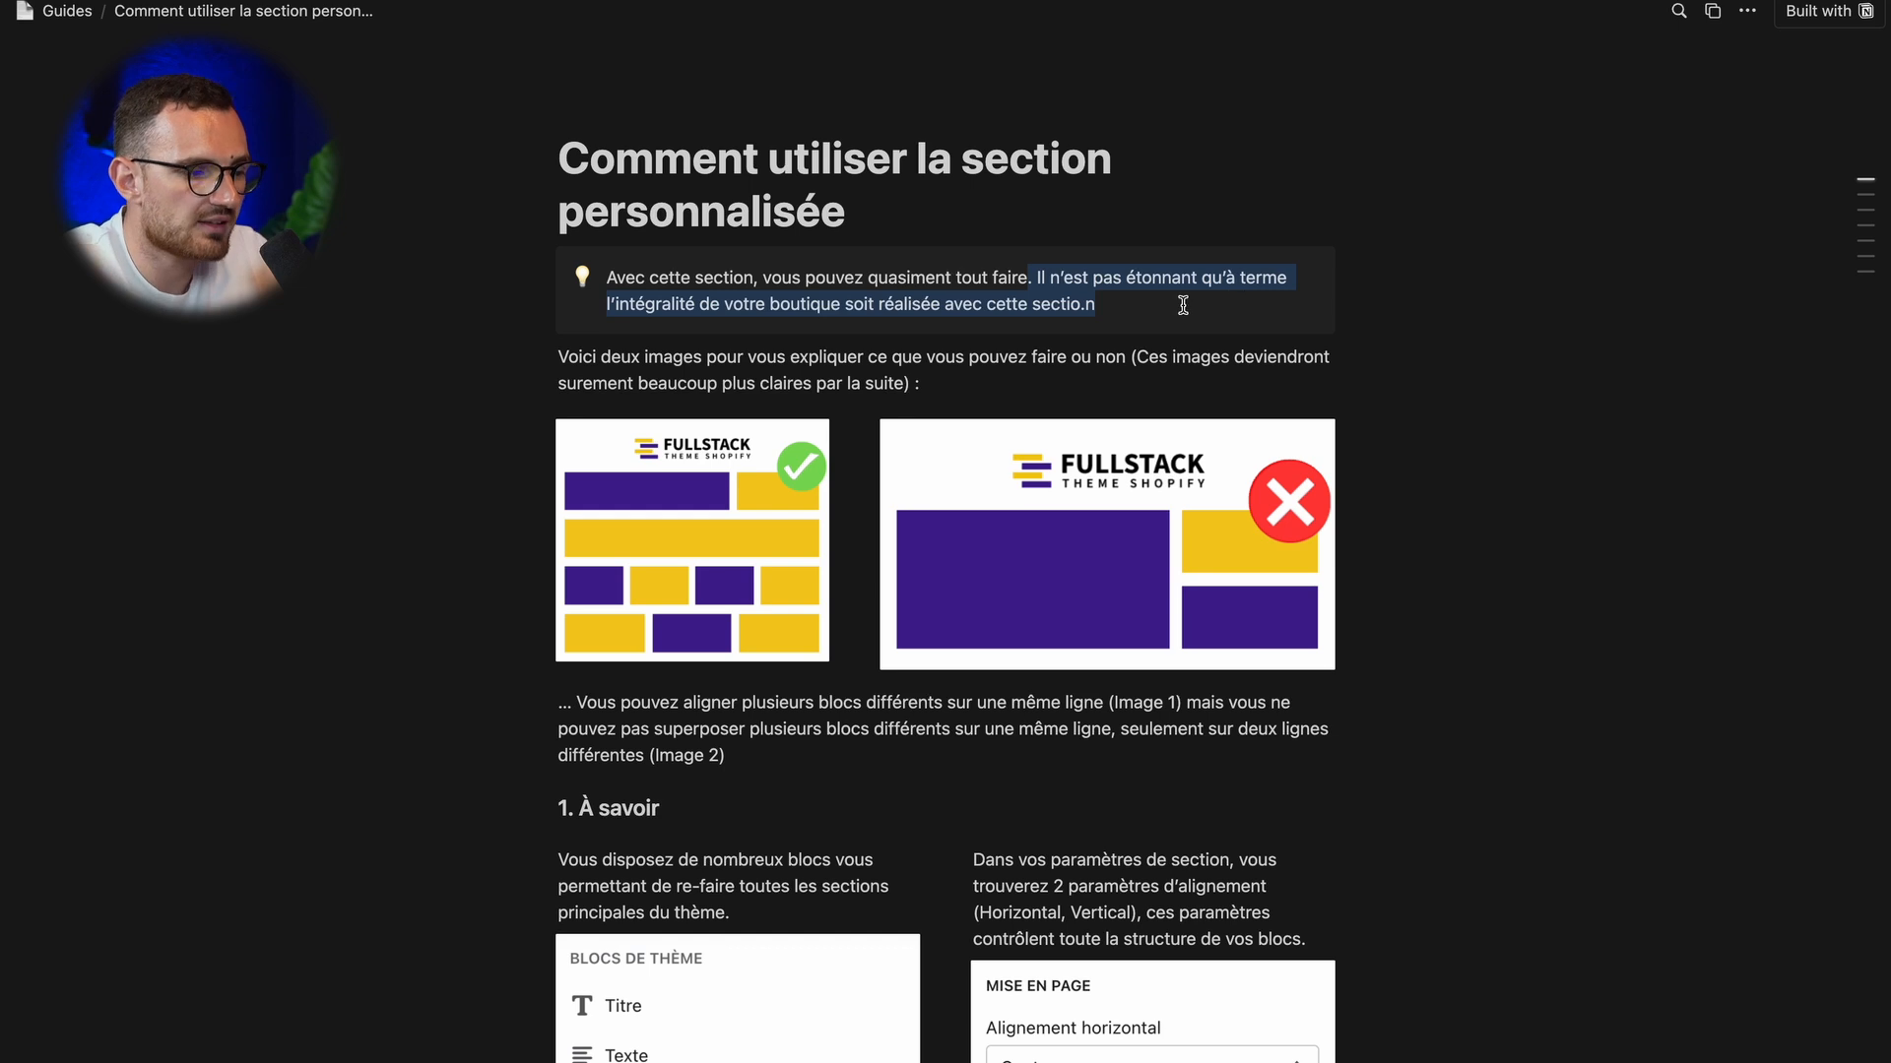
{"action": "left_click", "coordinate": [1080, 295]}
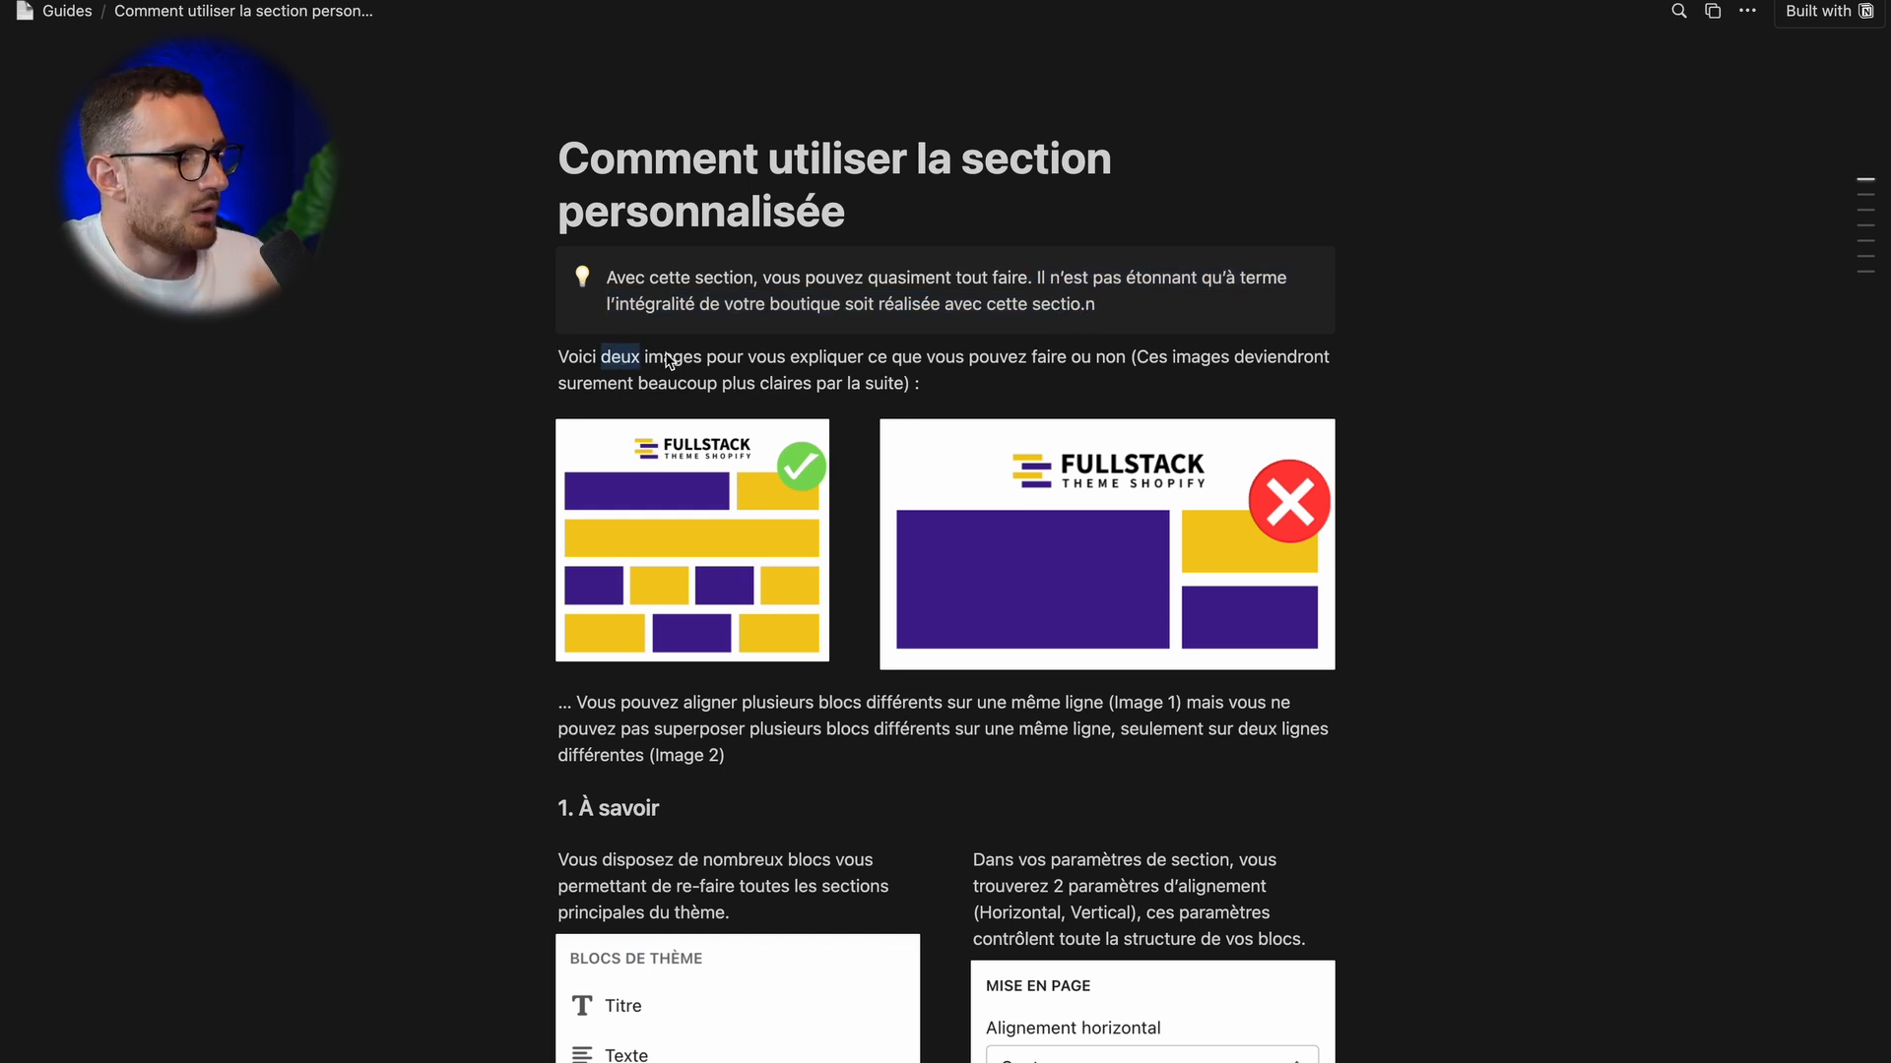
{"action": "left_click_drag", "start_coordinate": [649, 354], "coordinate": [1190, 355]}
{"action": "left_click", "coordinate": [1189, 359]}
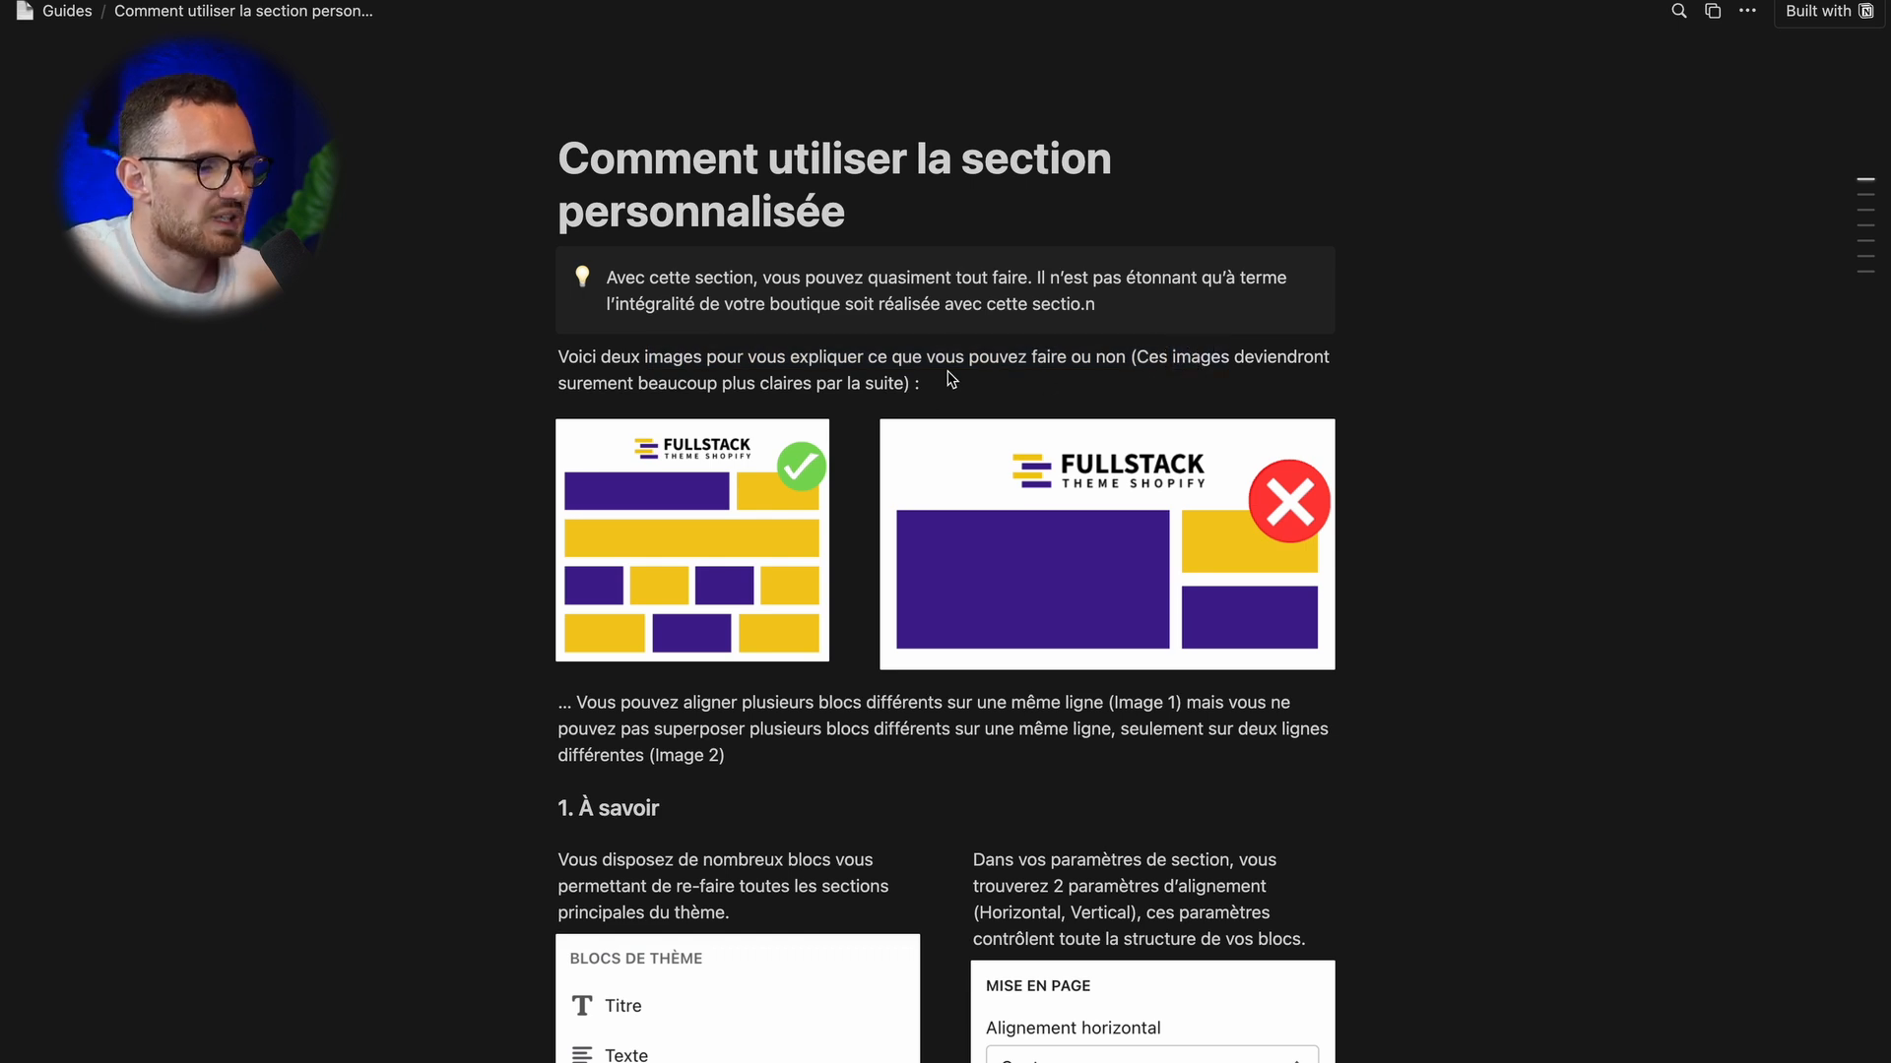
{"action": "scroll", "coordinate": [967, 376], "scroll_direction": "down", "scroll_amount": 1}
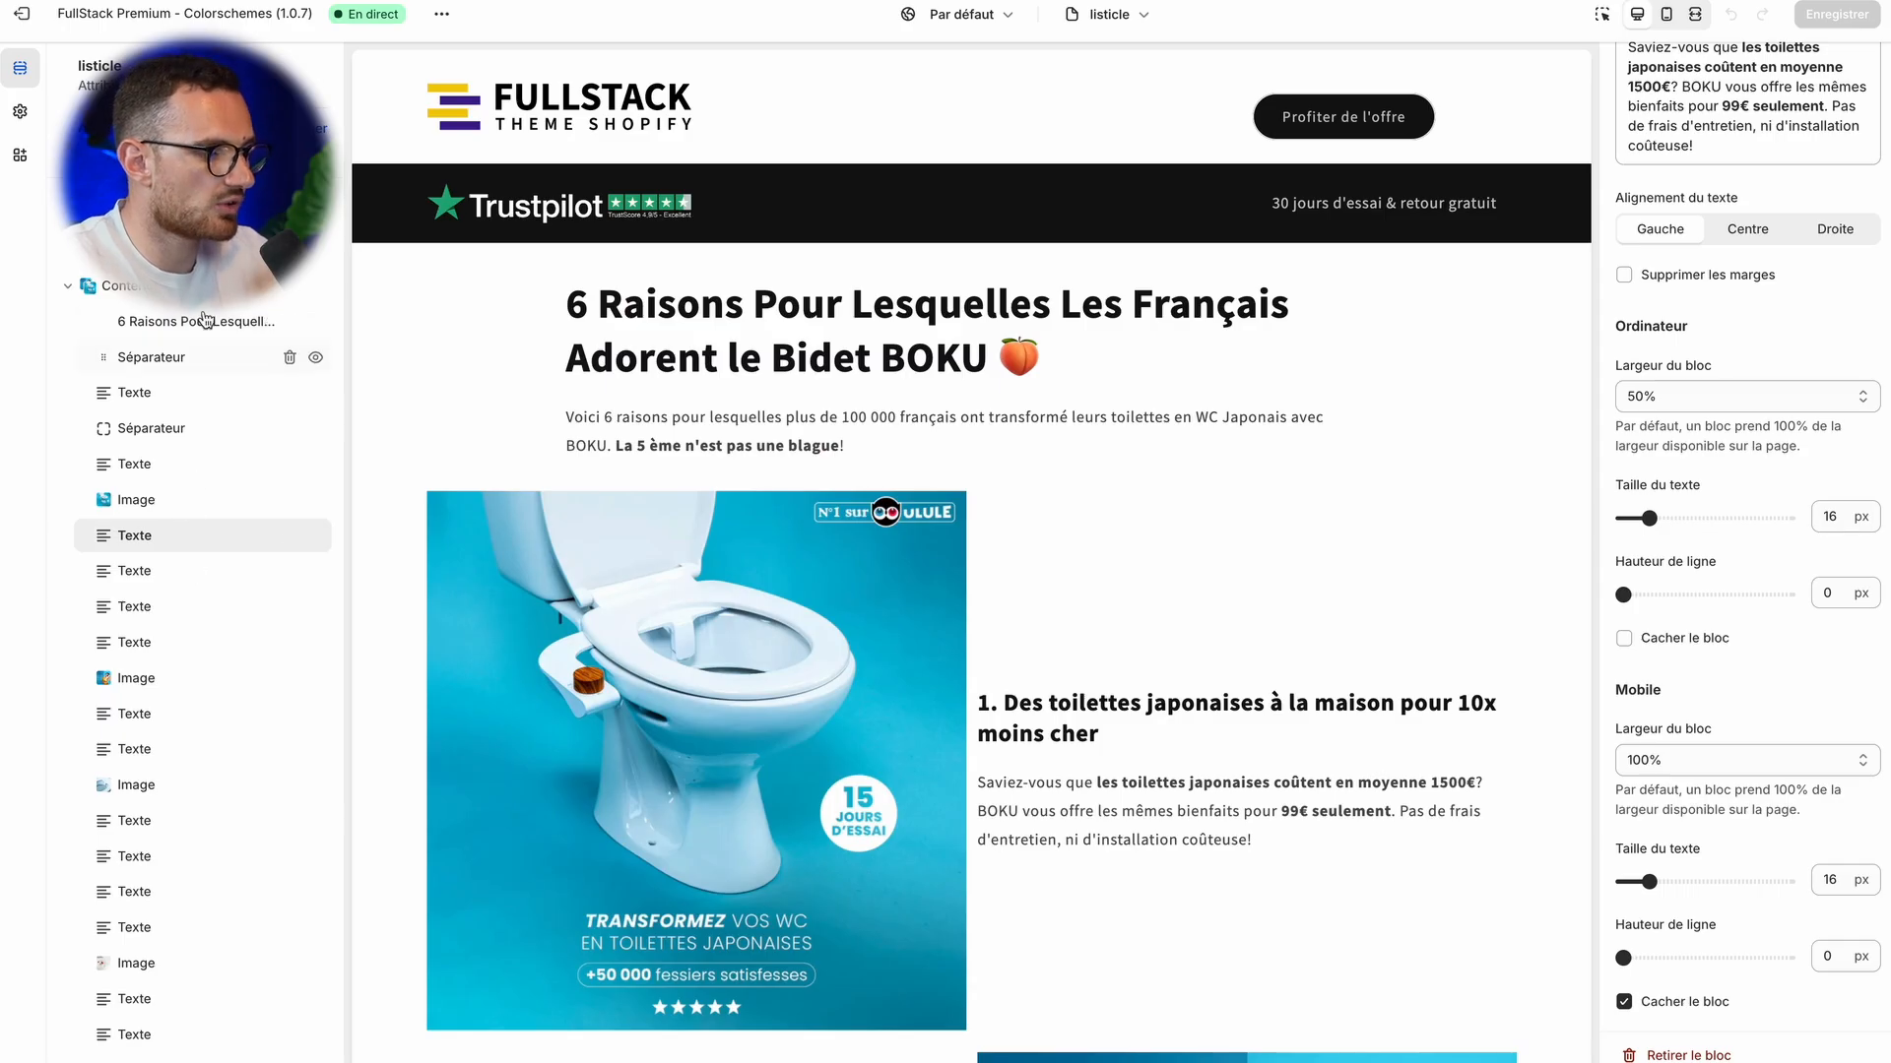
- Select the listicle's main Contenu personnalisé section in the theme editor, and return to the guide's "1. À savoir" part
{"action": "scroll", "coordinate": [205, 321], "scroll_direction": "down", "scroll_amount": 15}
{"action": "left_click", "coordinate": [177, 284]}
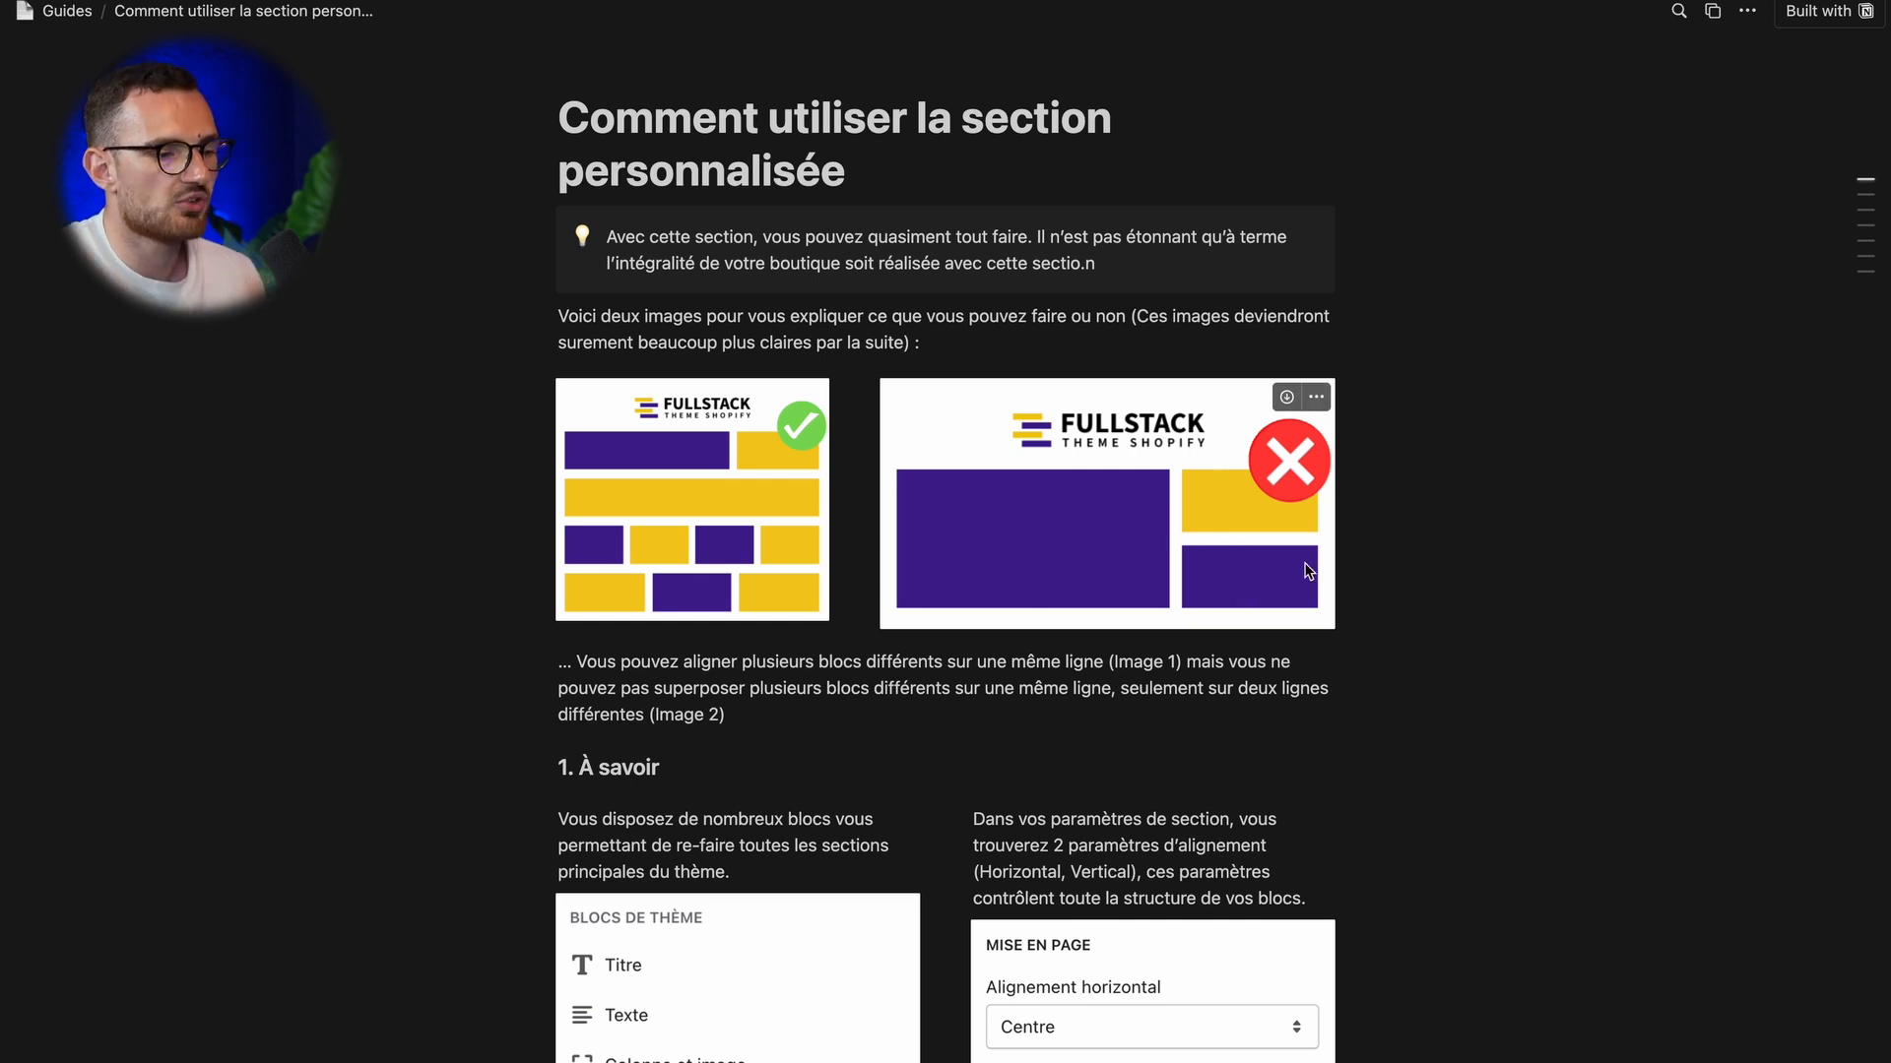
{"action": "scroll", "coordinate": [1307, 571], "scroll_direction": "down", "scroll_amount": 3}
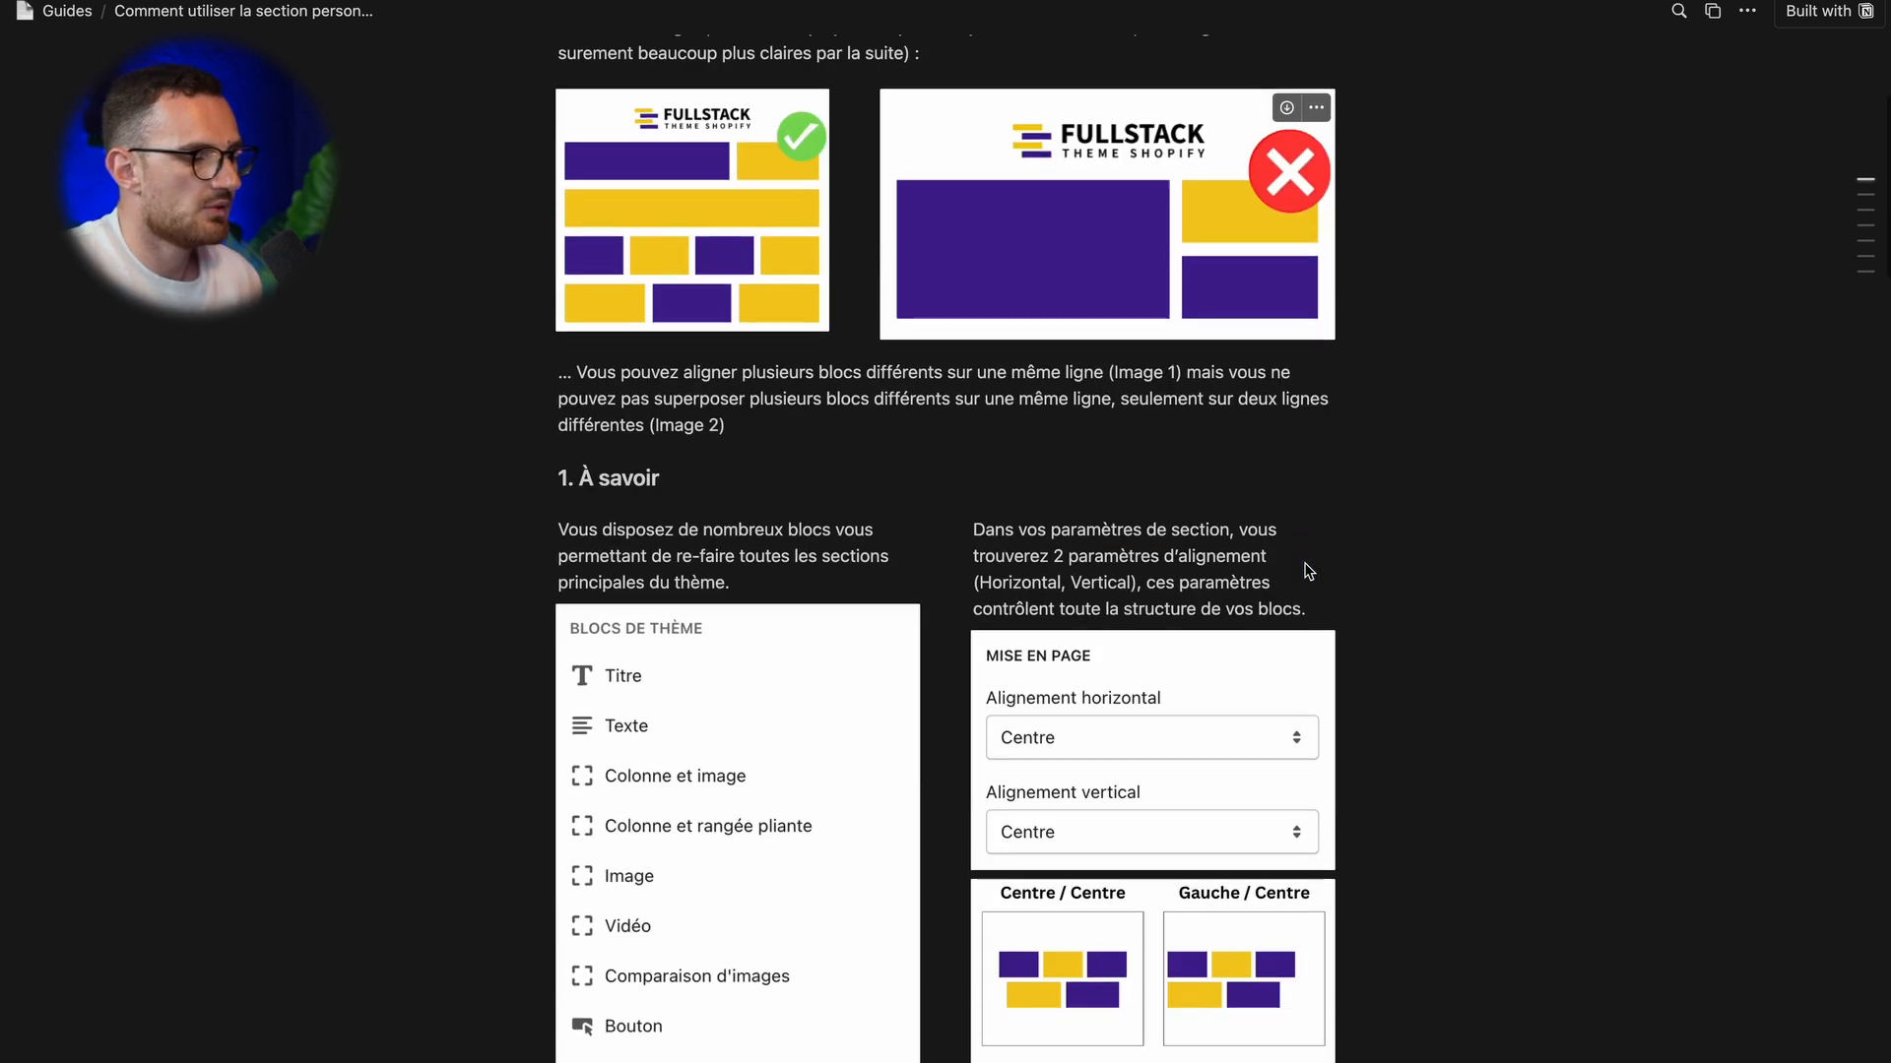
- Read the guide's rule on aligning different blocks on one line versus stacking them on separate lines
{"action": "left_click_drag", "start_coordinate": [577, 369], "coordinate": [784, 379]}
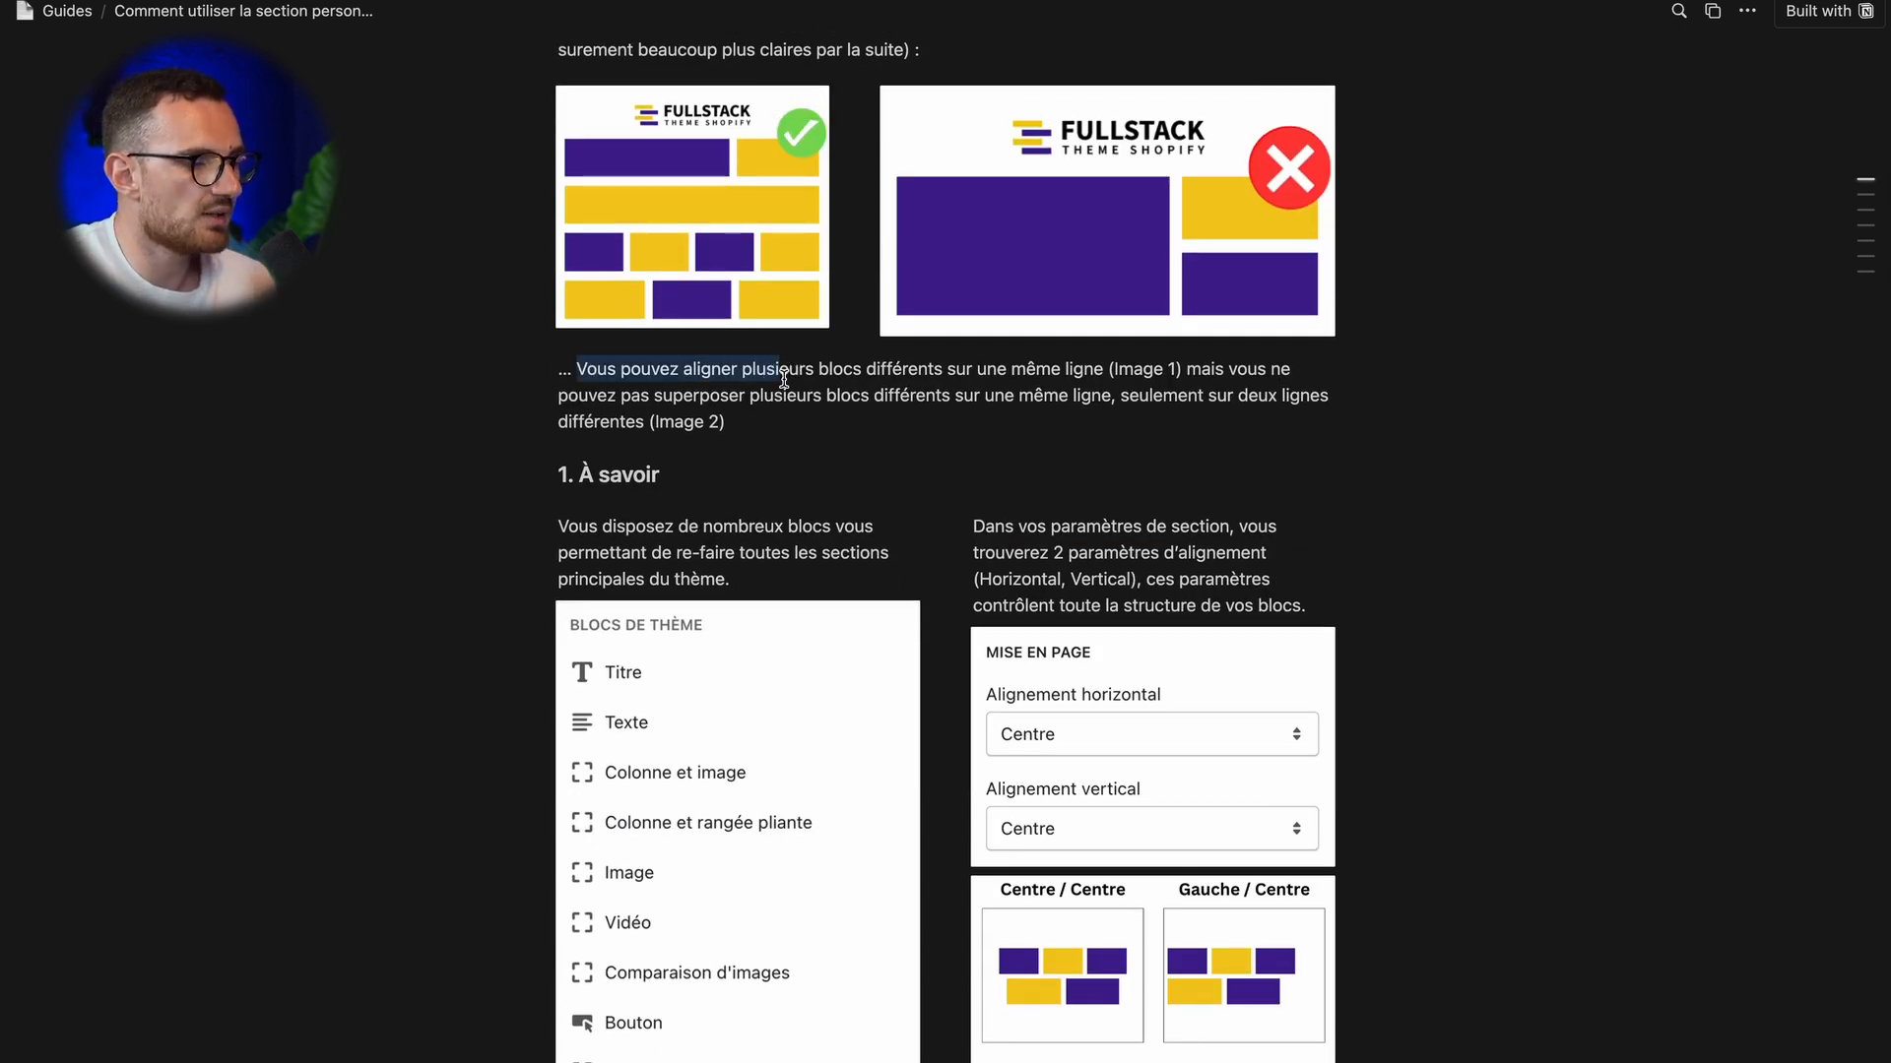
{"action": "left_click_drag", "start_coordinate": [902, 371], "coordinate": [1132, 379]}
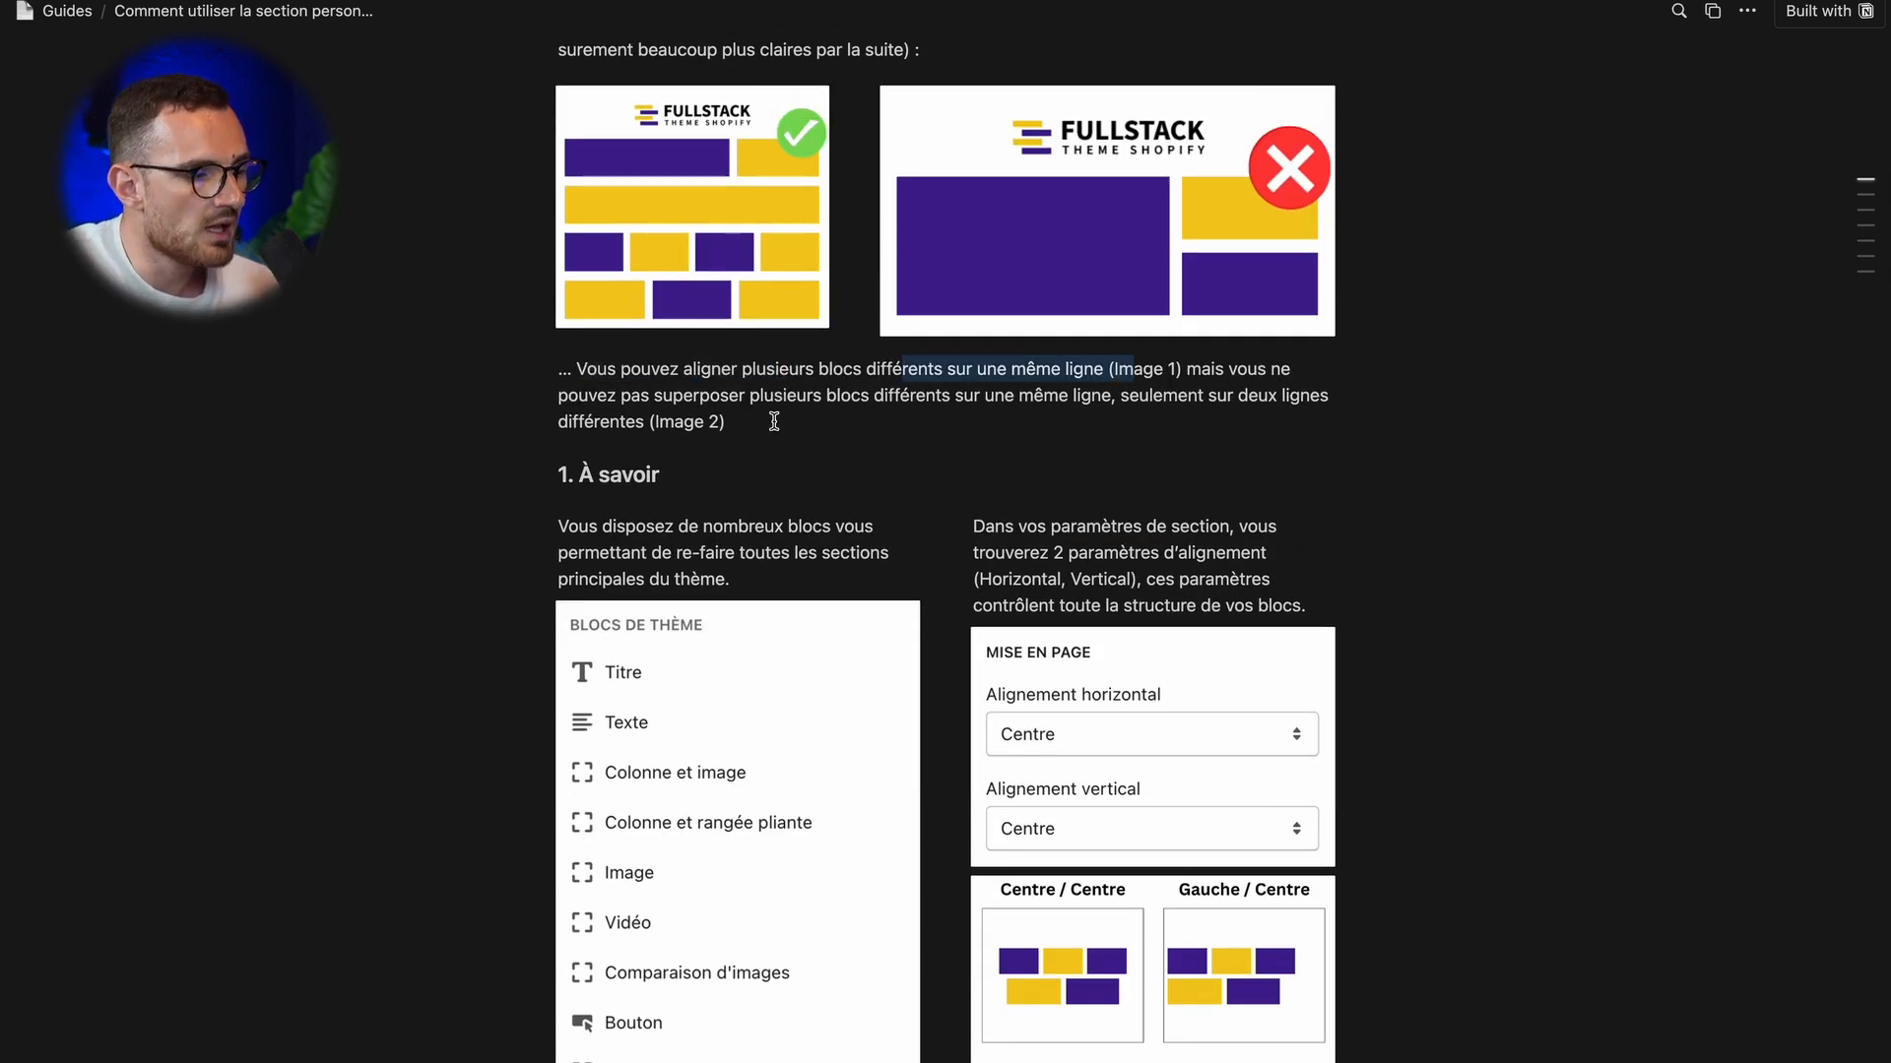
{"action": "left_click_drag", "start_coordinate": [623, 396], "coordinate": [1012, 381]}
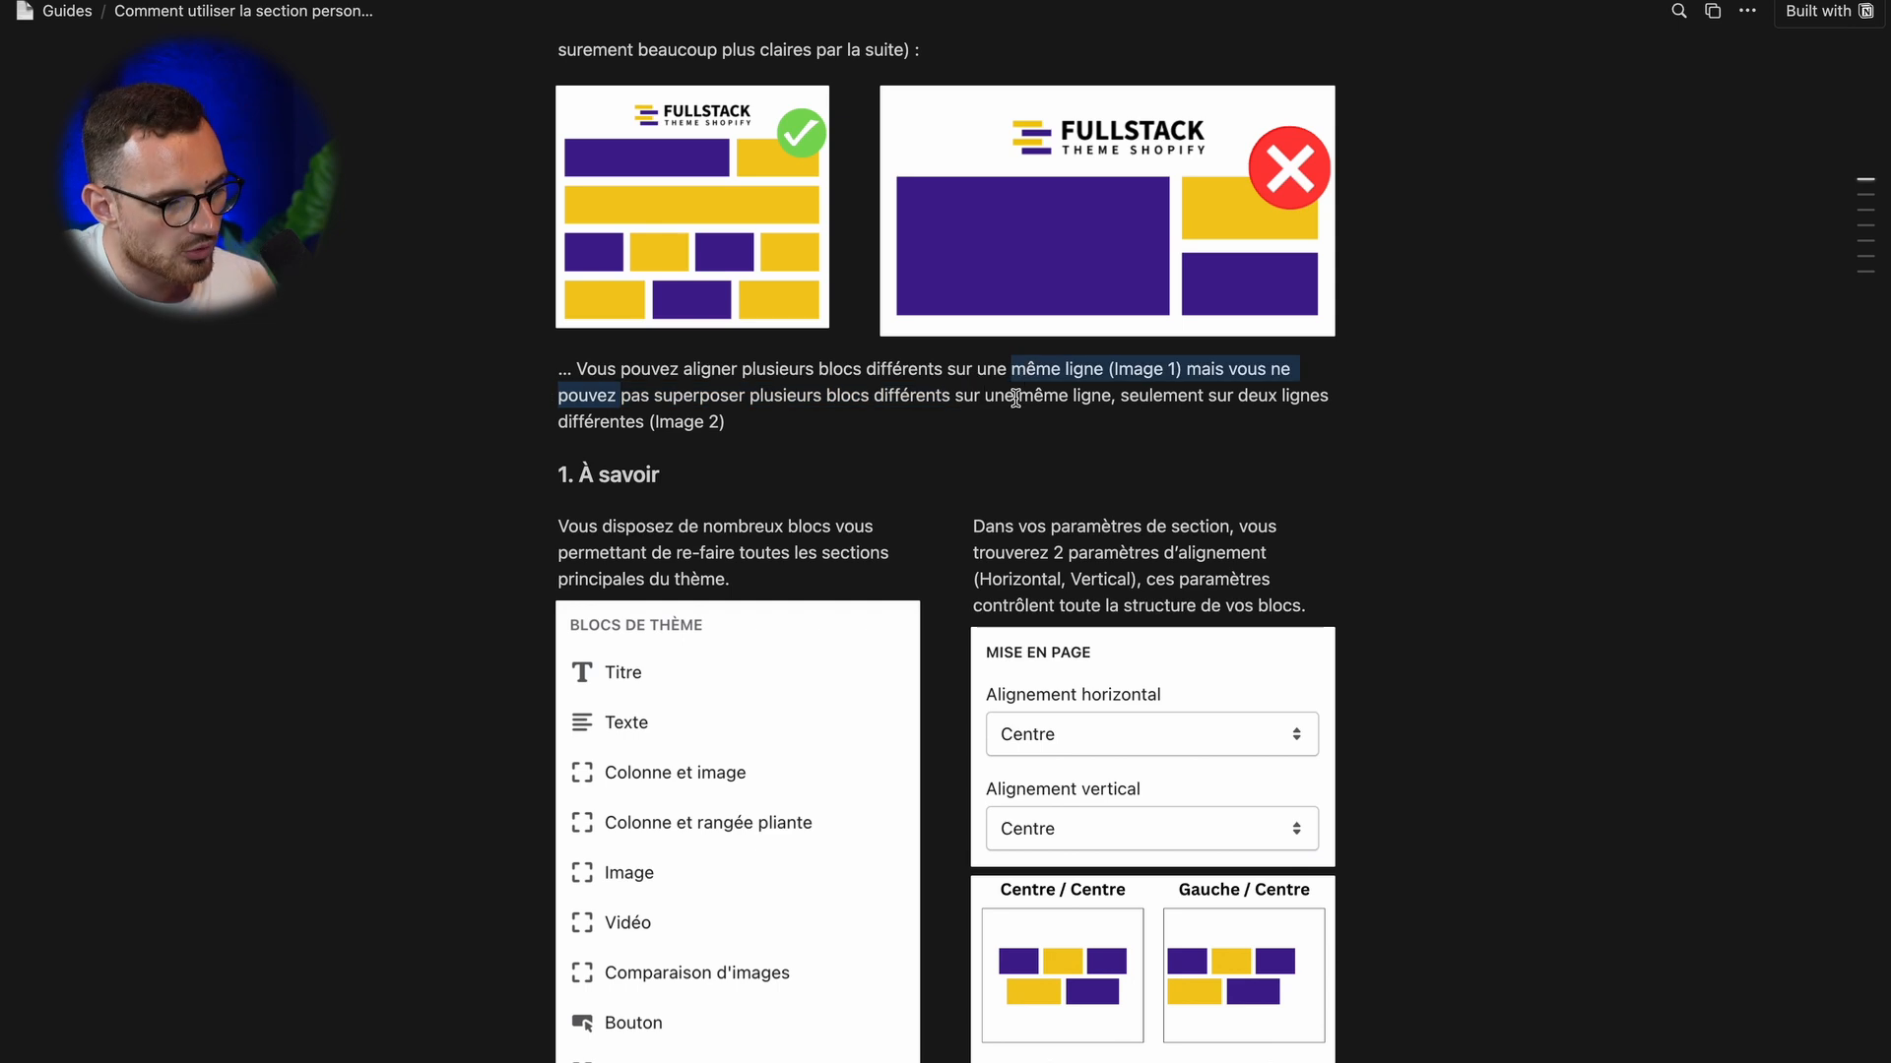
{"action": "left_click", "coordinate": [1015, 398]}
{"action": "left_click_drag", "start_coordinate": [1129, 397], "coordinate": [1324, 422]}
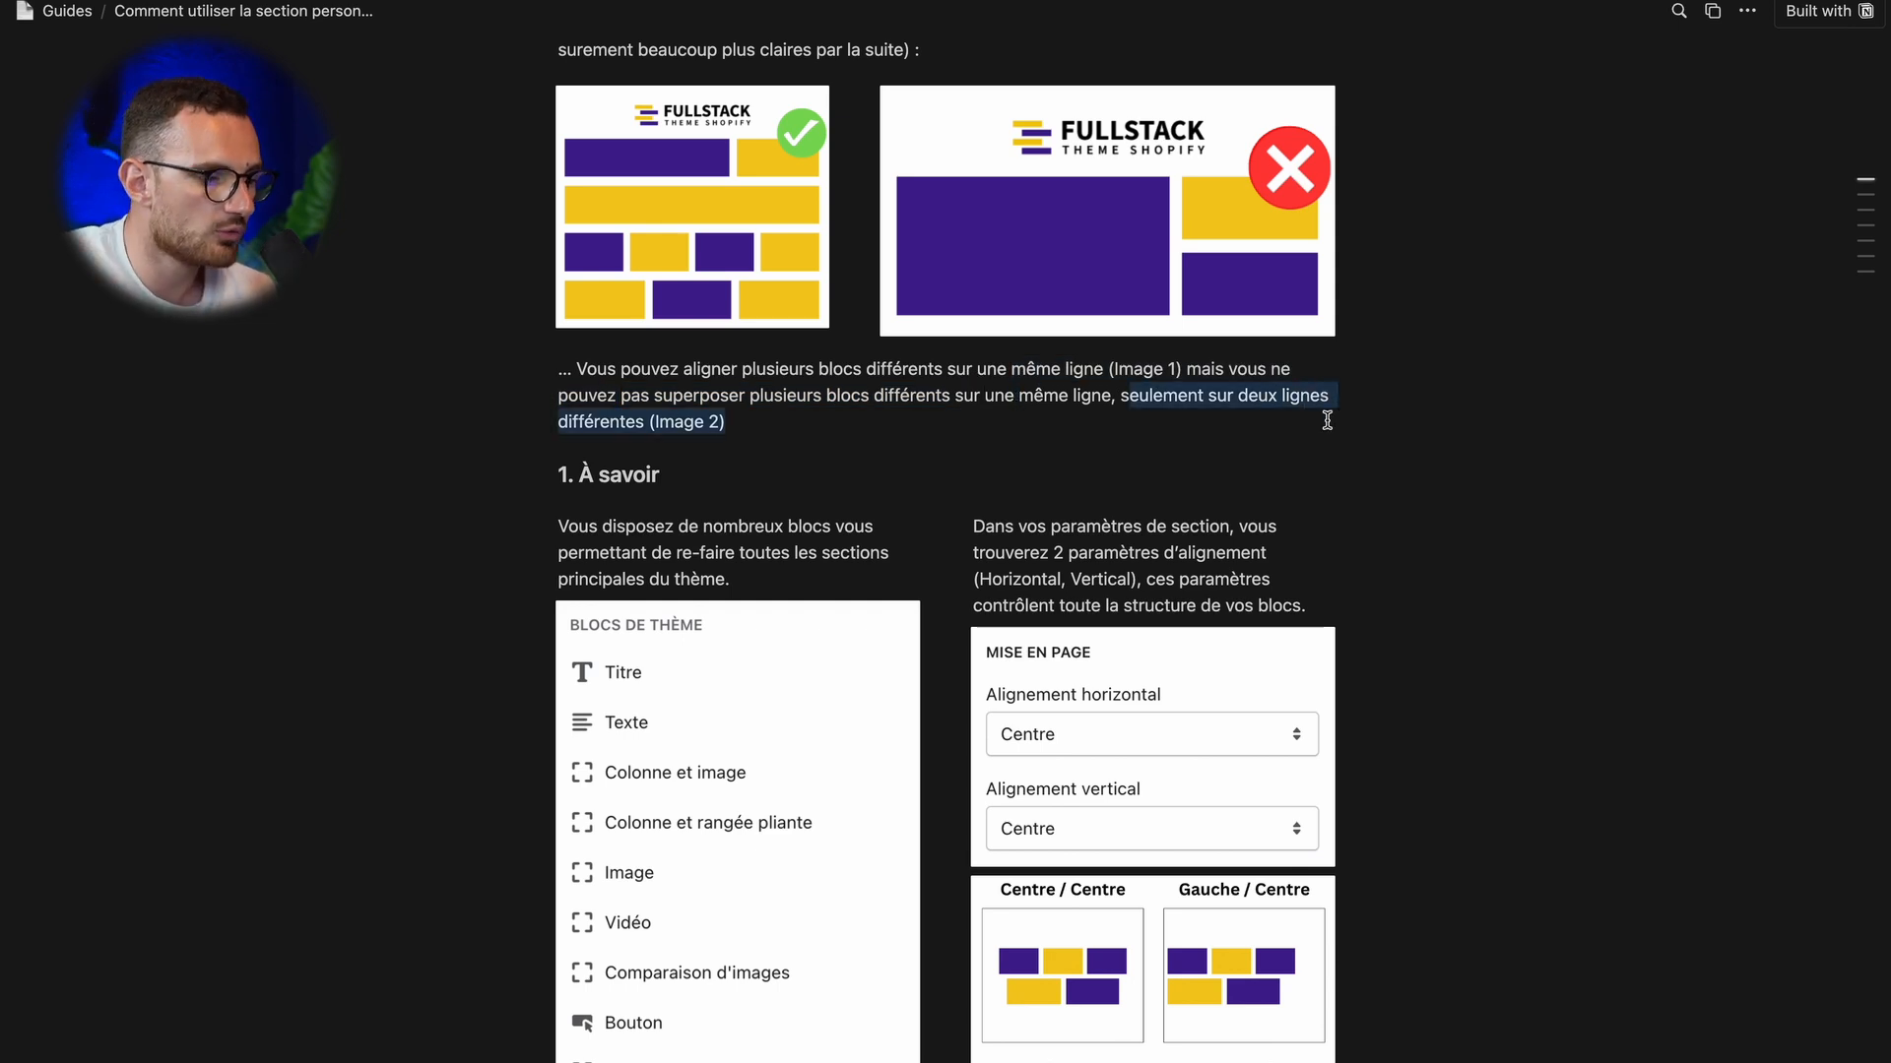
- Read the guide's "1. À savoir" part on the available theme blocks and the horizontal and vertical alignment settings
{"action": "scroll", "coordinate": [1177, 527], "scroll_direction": "down", "scroll_amount": 3}
{"action": "triple_click", "coordinate": [671, 355]}
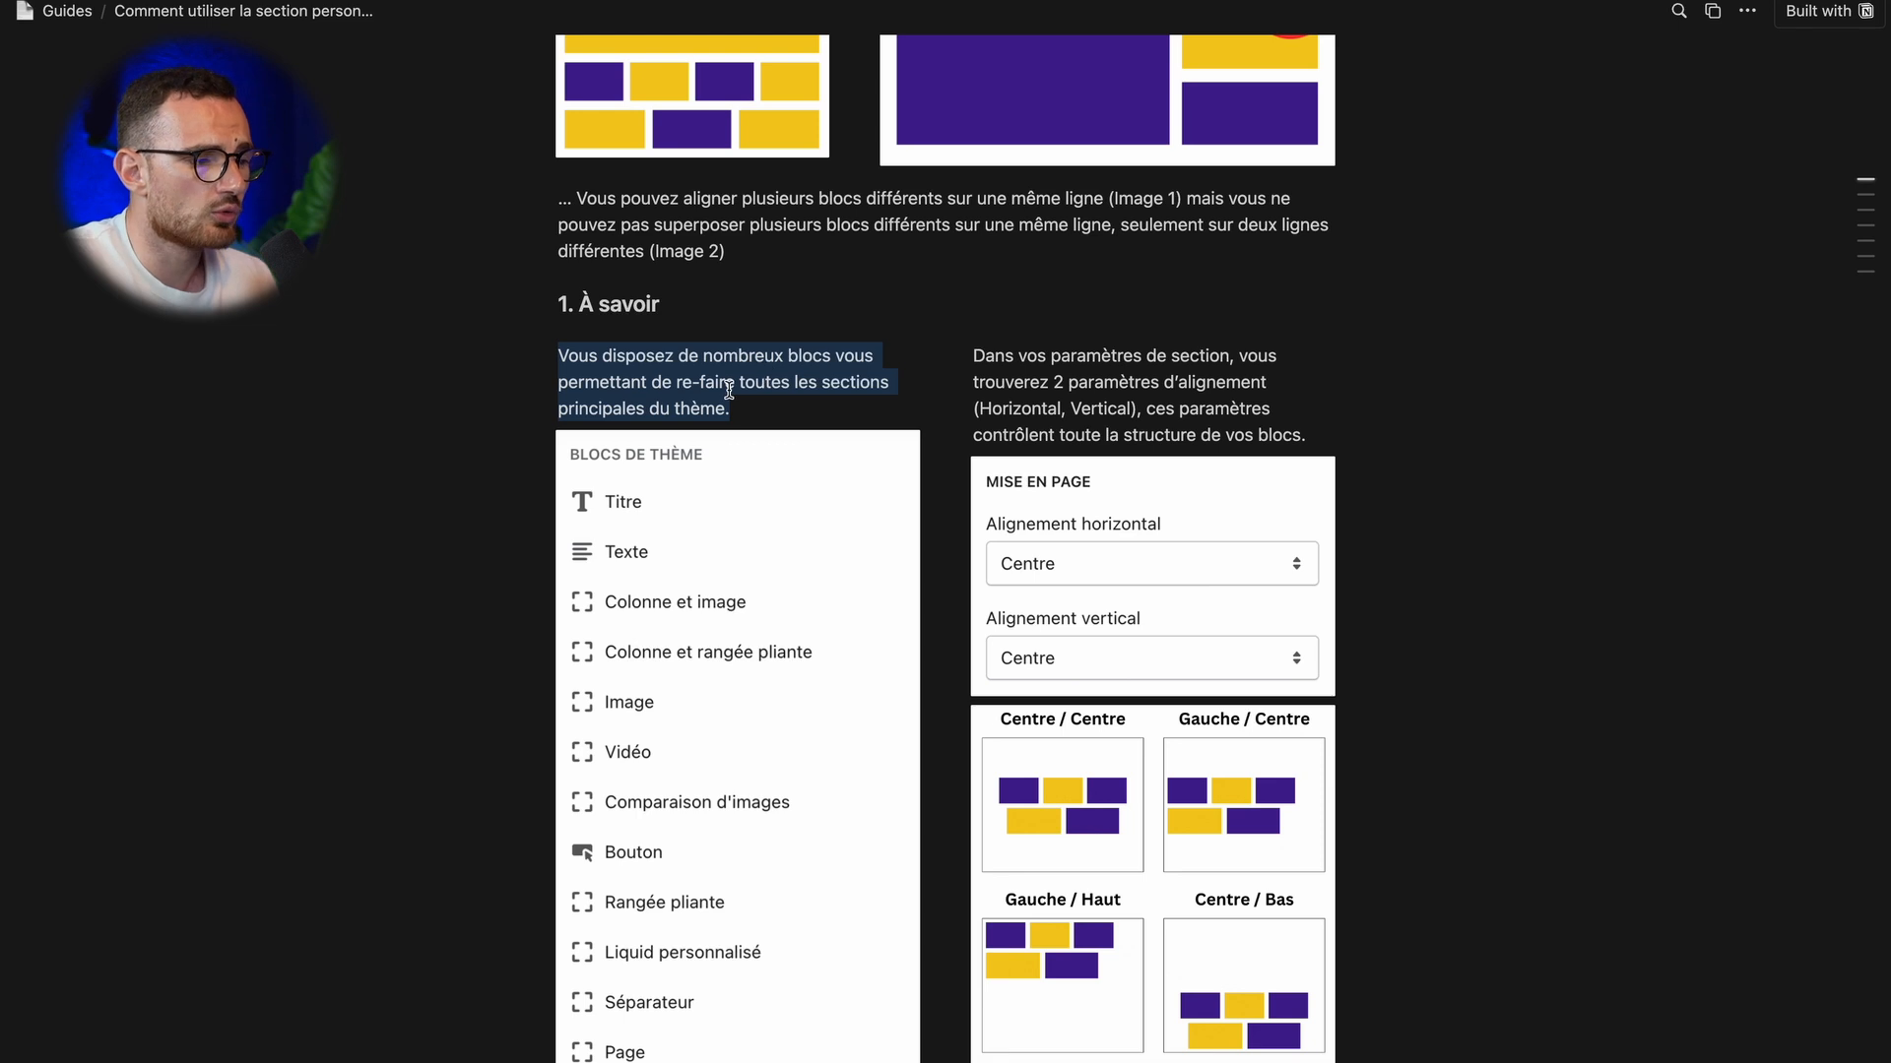
{"action": "triple_click", "coordinate": [814, 403]}
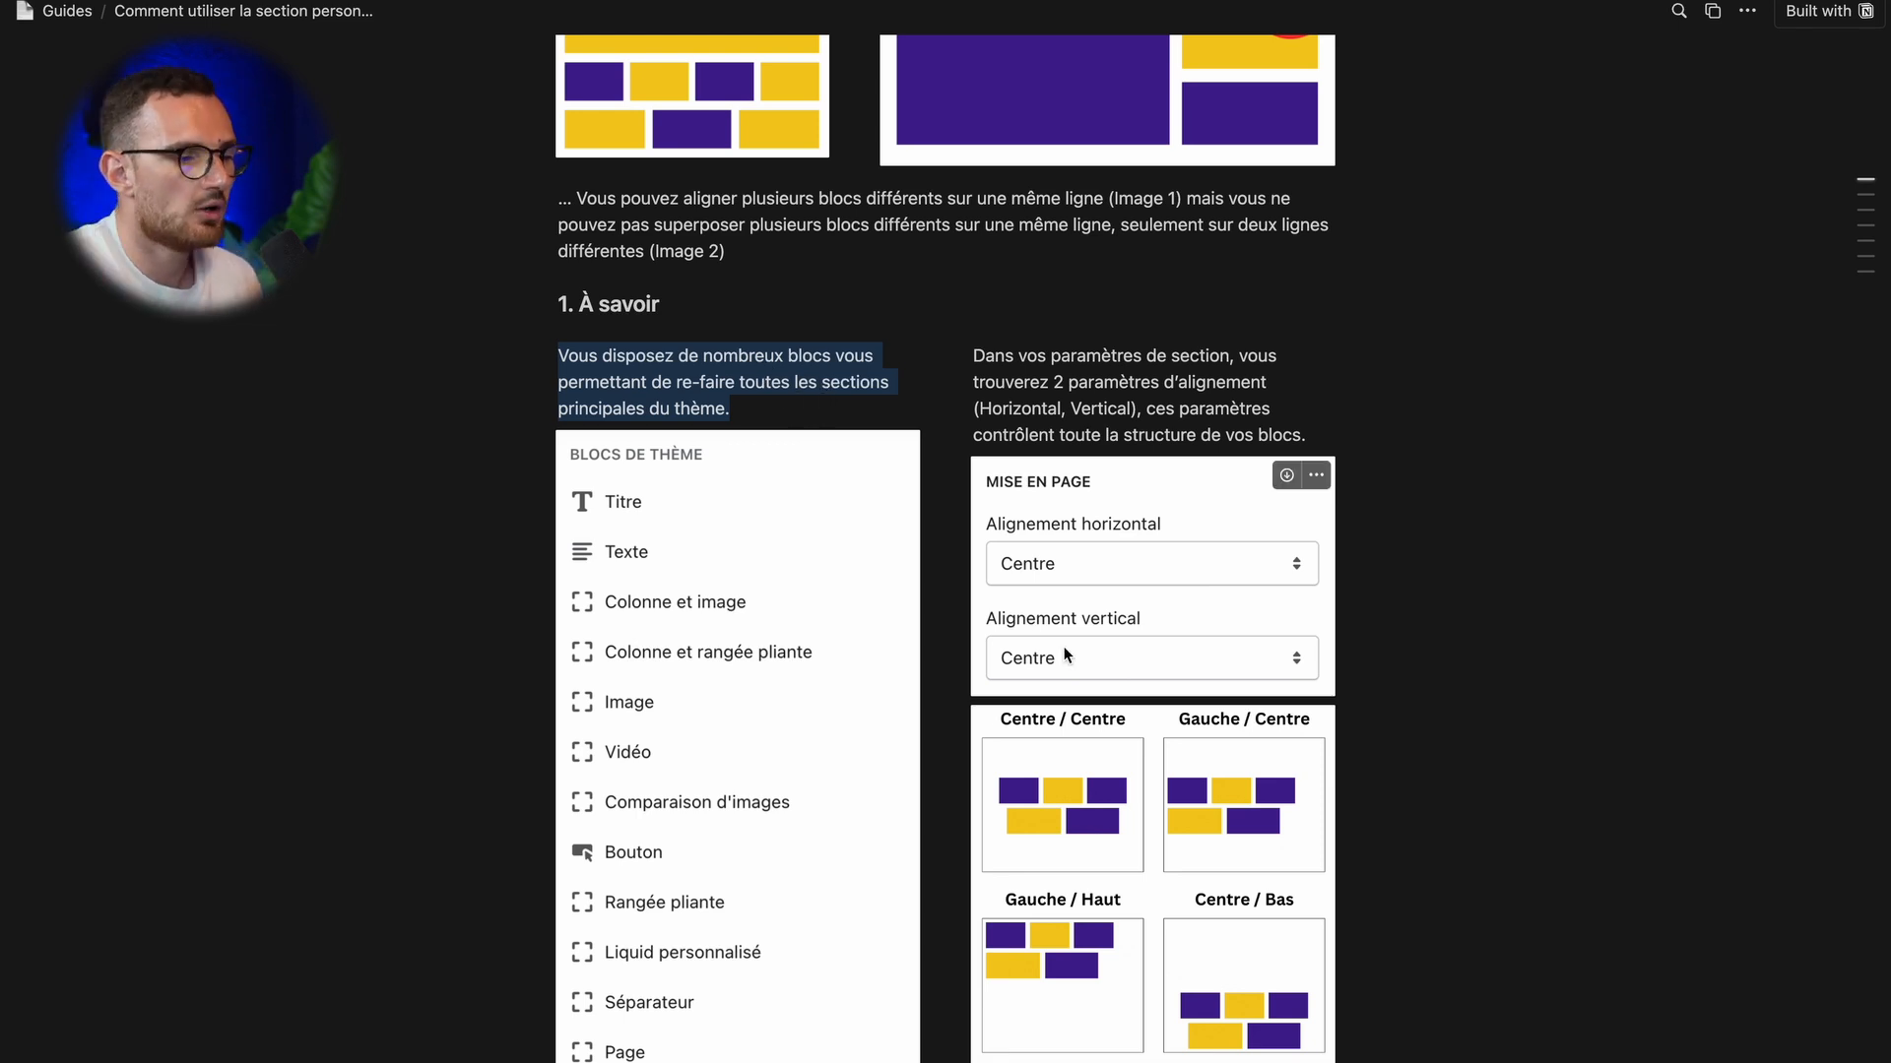
{"action": "scroll", "coordinate": [1119, 725], "scroll_direction": "down", "scroll_amount": 4}
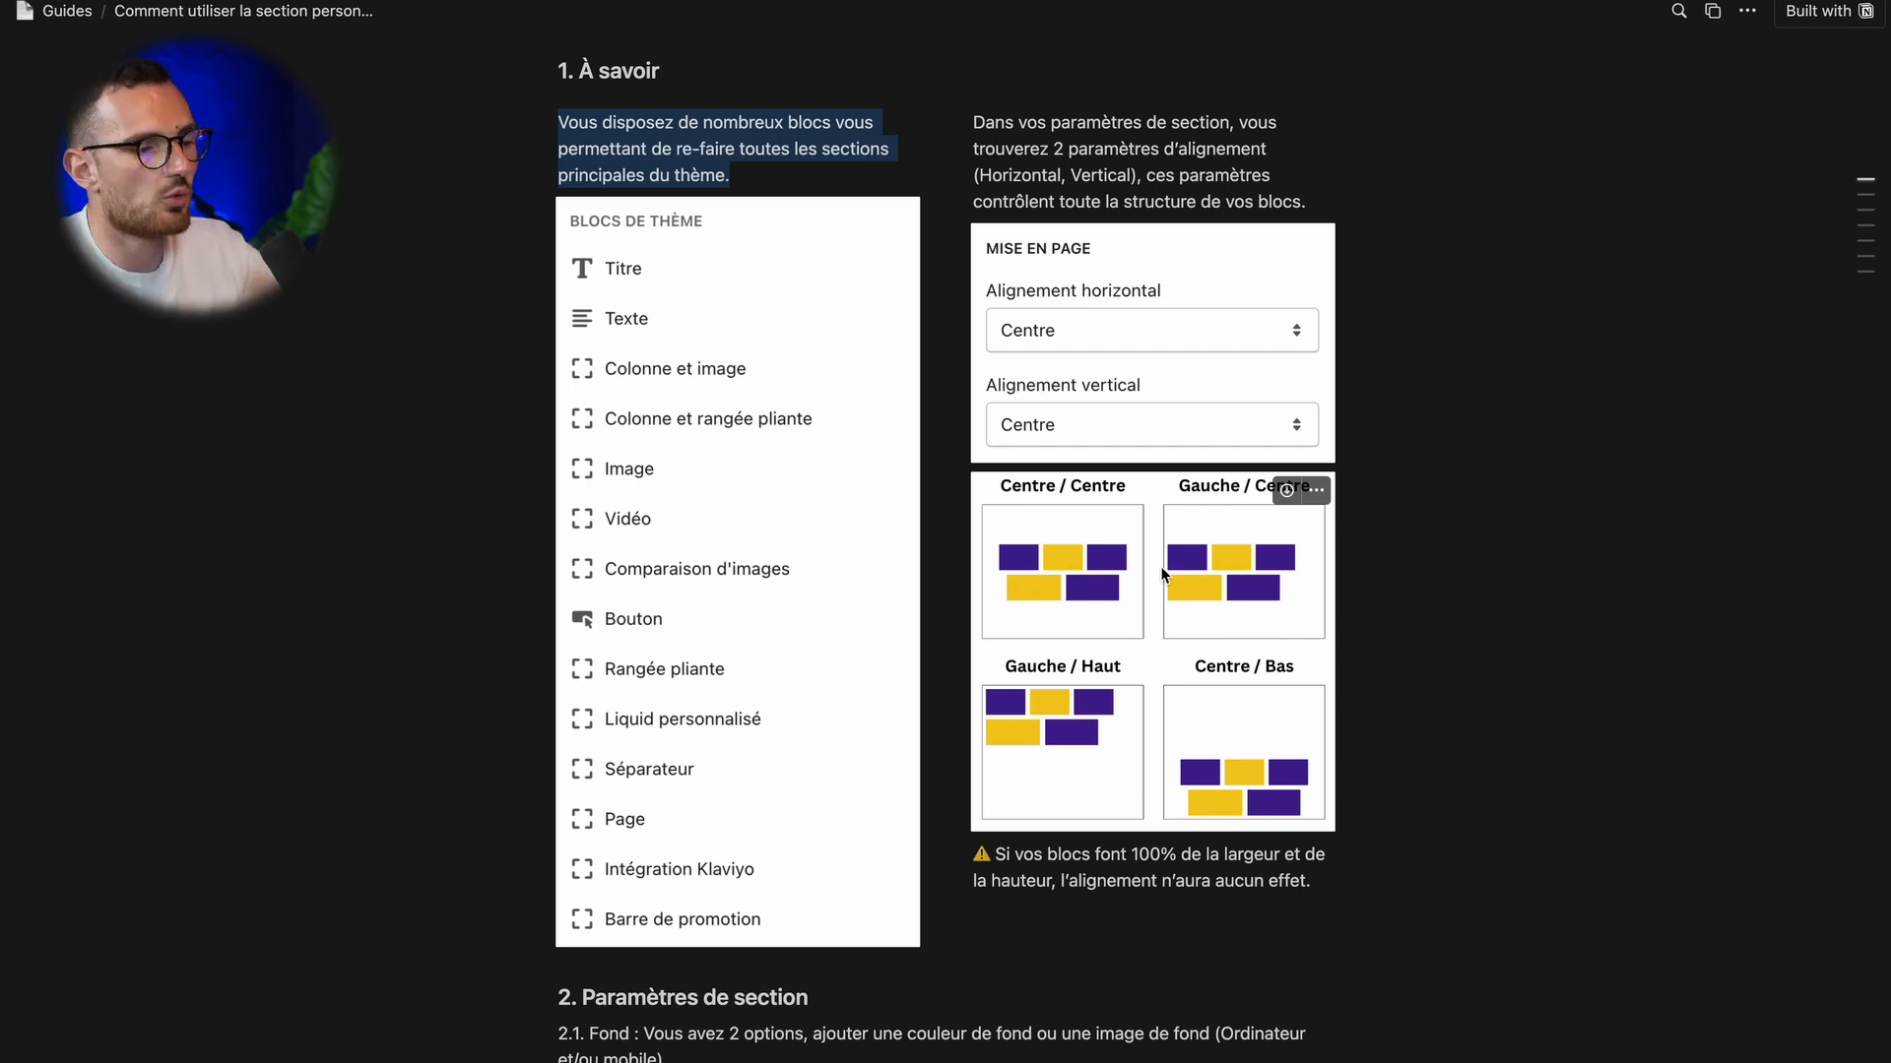
{"action": "scroll", "coordinate": [1161, 574], "scroll_direction": "down", "scroll_amount": 2}
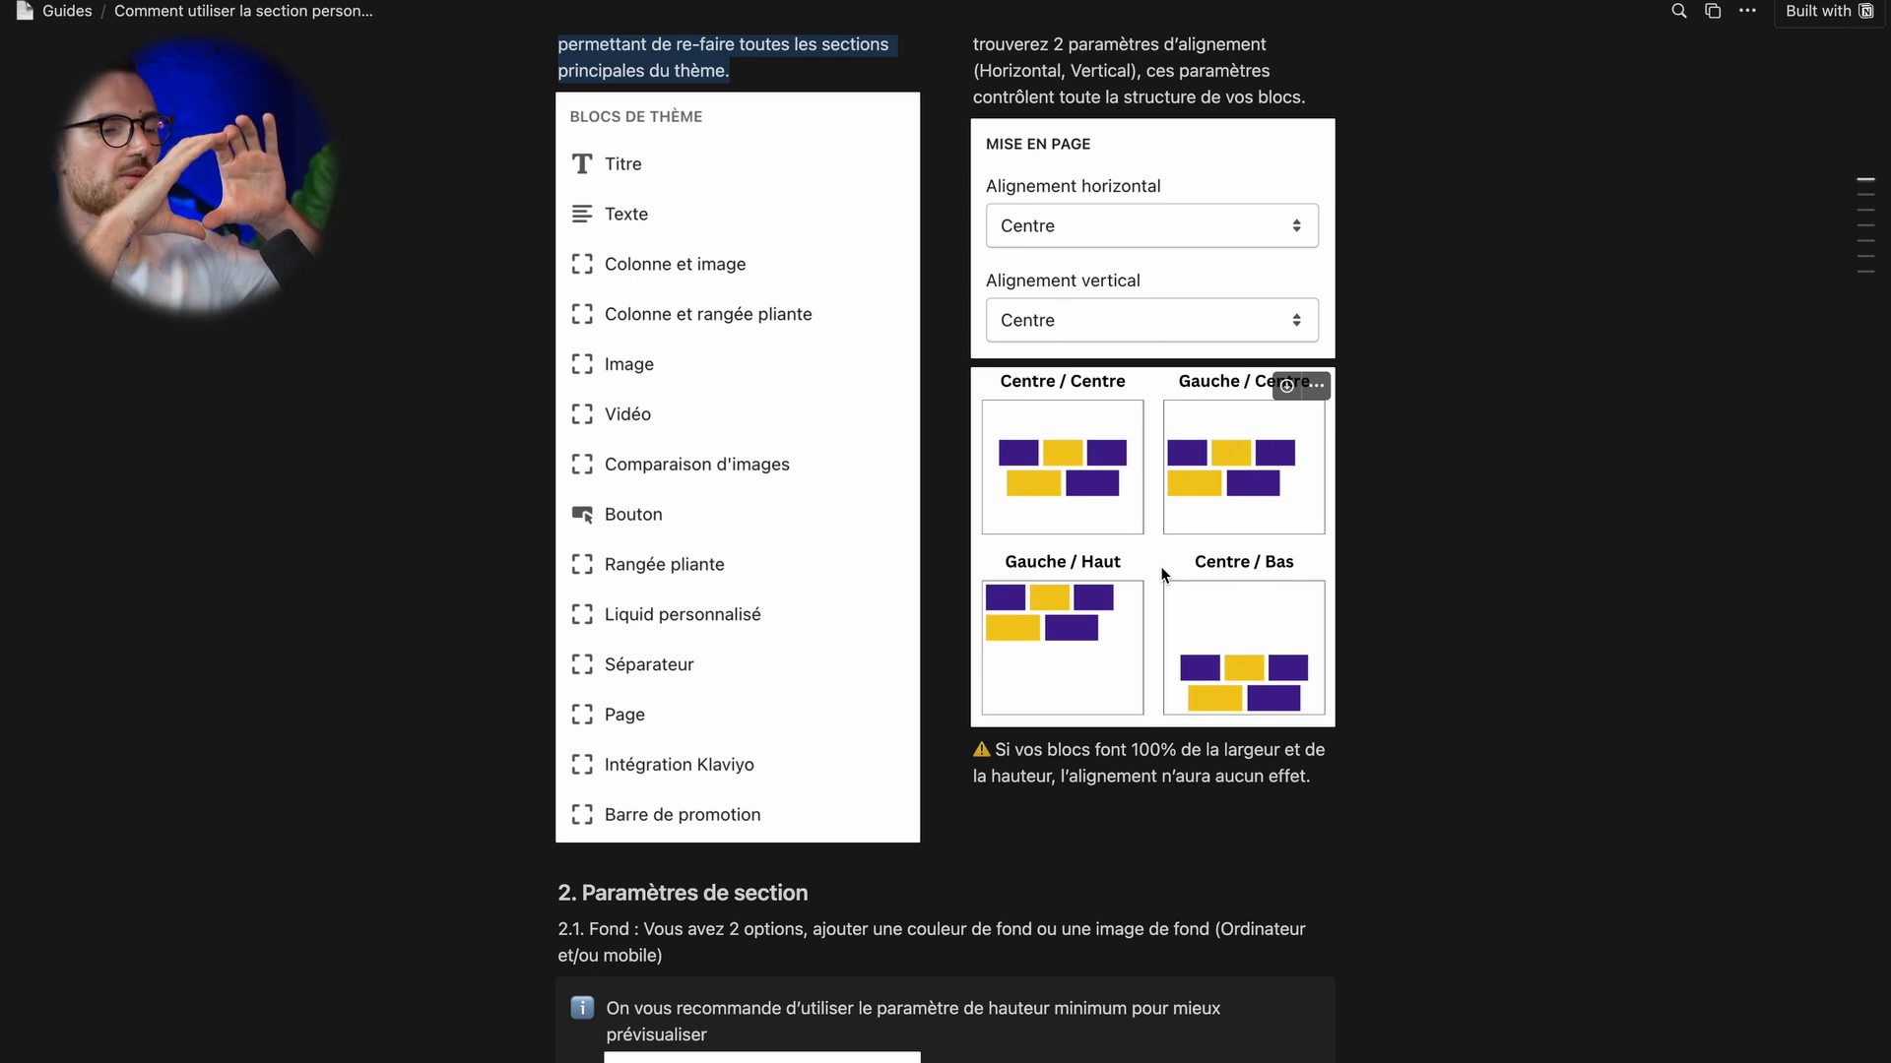
- Read the guide's section settings and block width parts, down to the example in "3.2. Afficher / Cacher des blocs sur Ordinateur ou Mobile"
{"action": "scroll", "coordinate": [1162, 574], "scroll_direction": "down", "scroll_amount": 7}
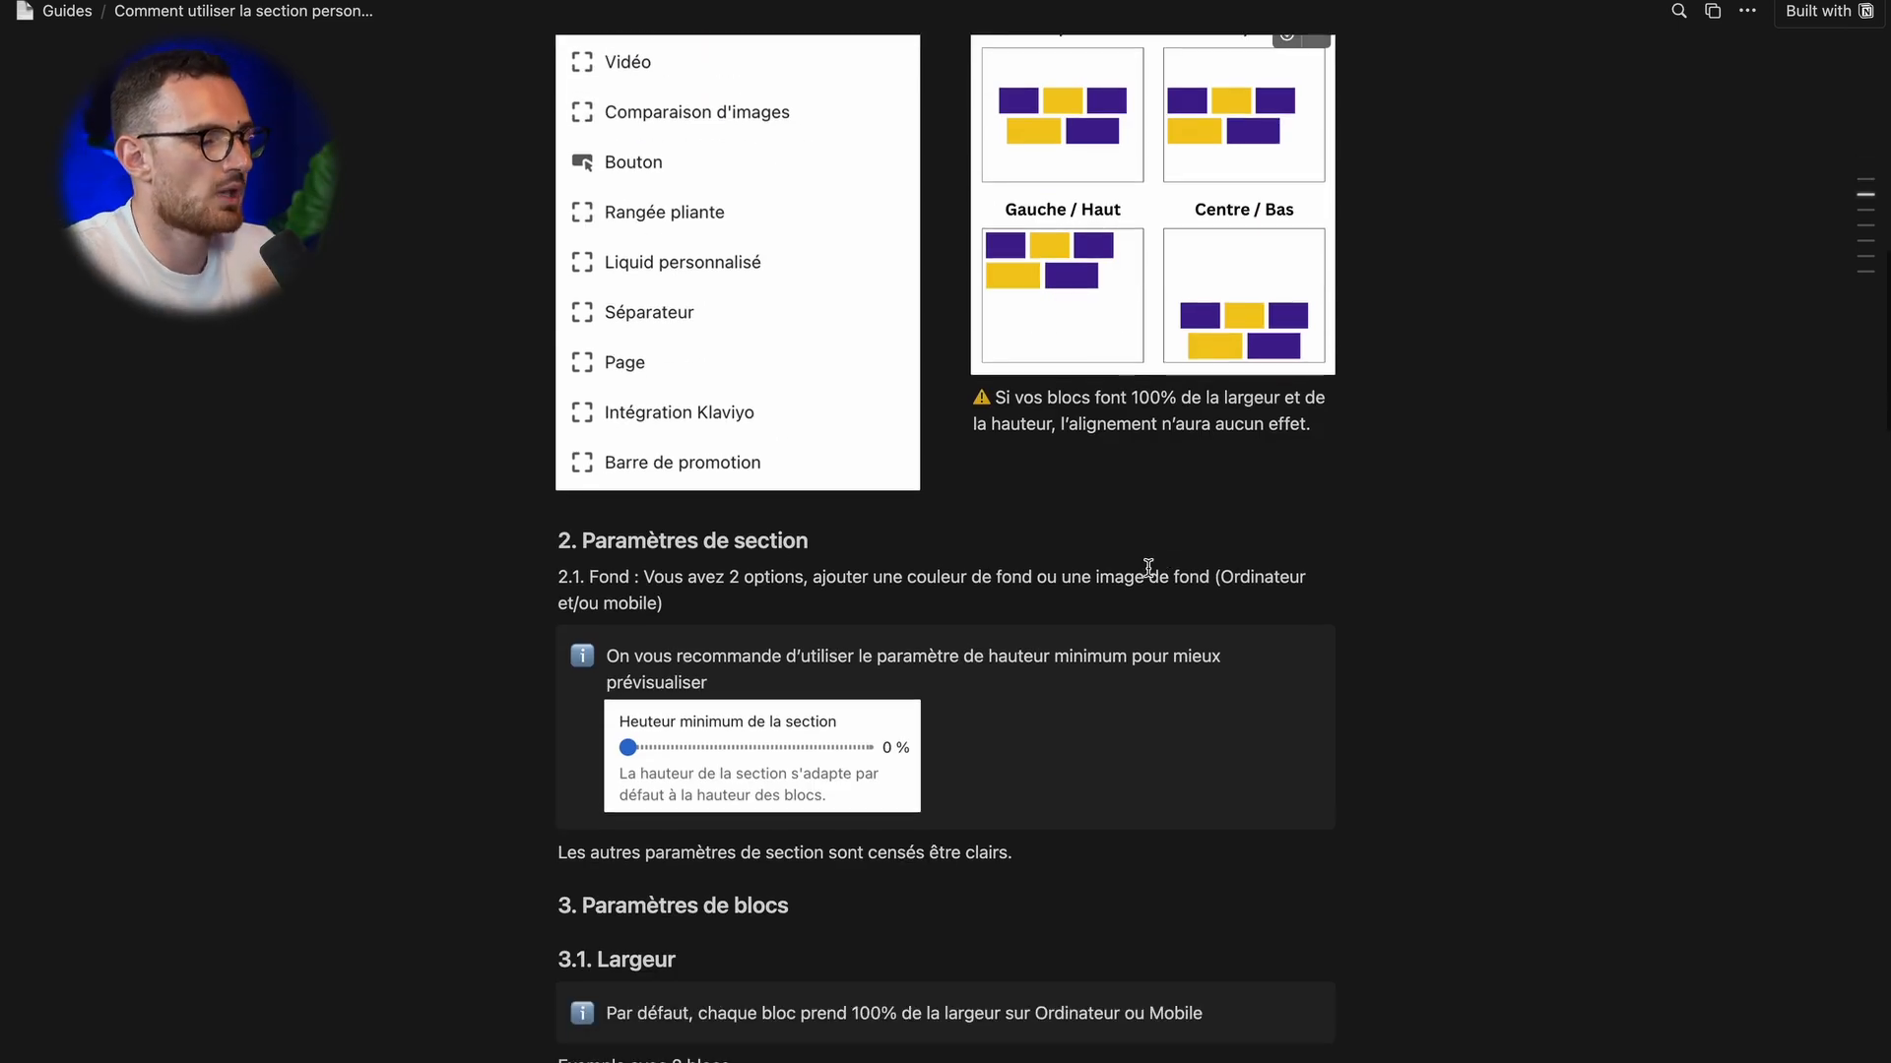
{"action": "triple_click", "coordinate": [637, 594]}
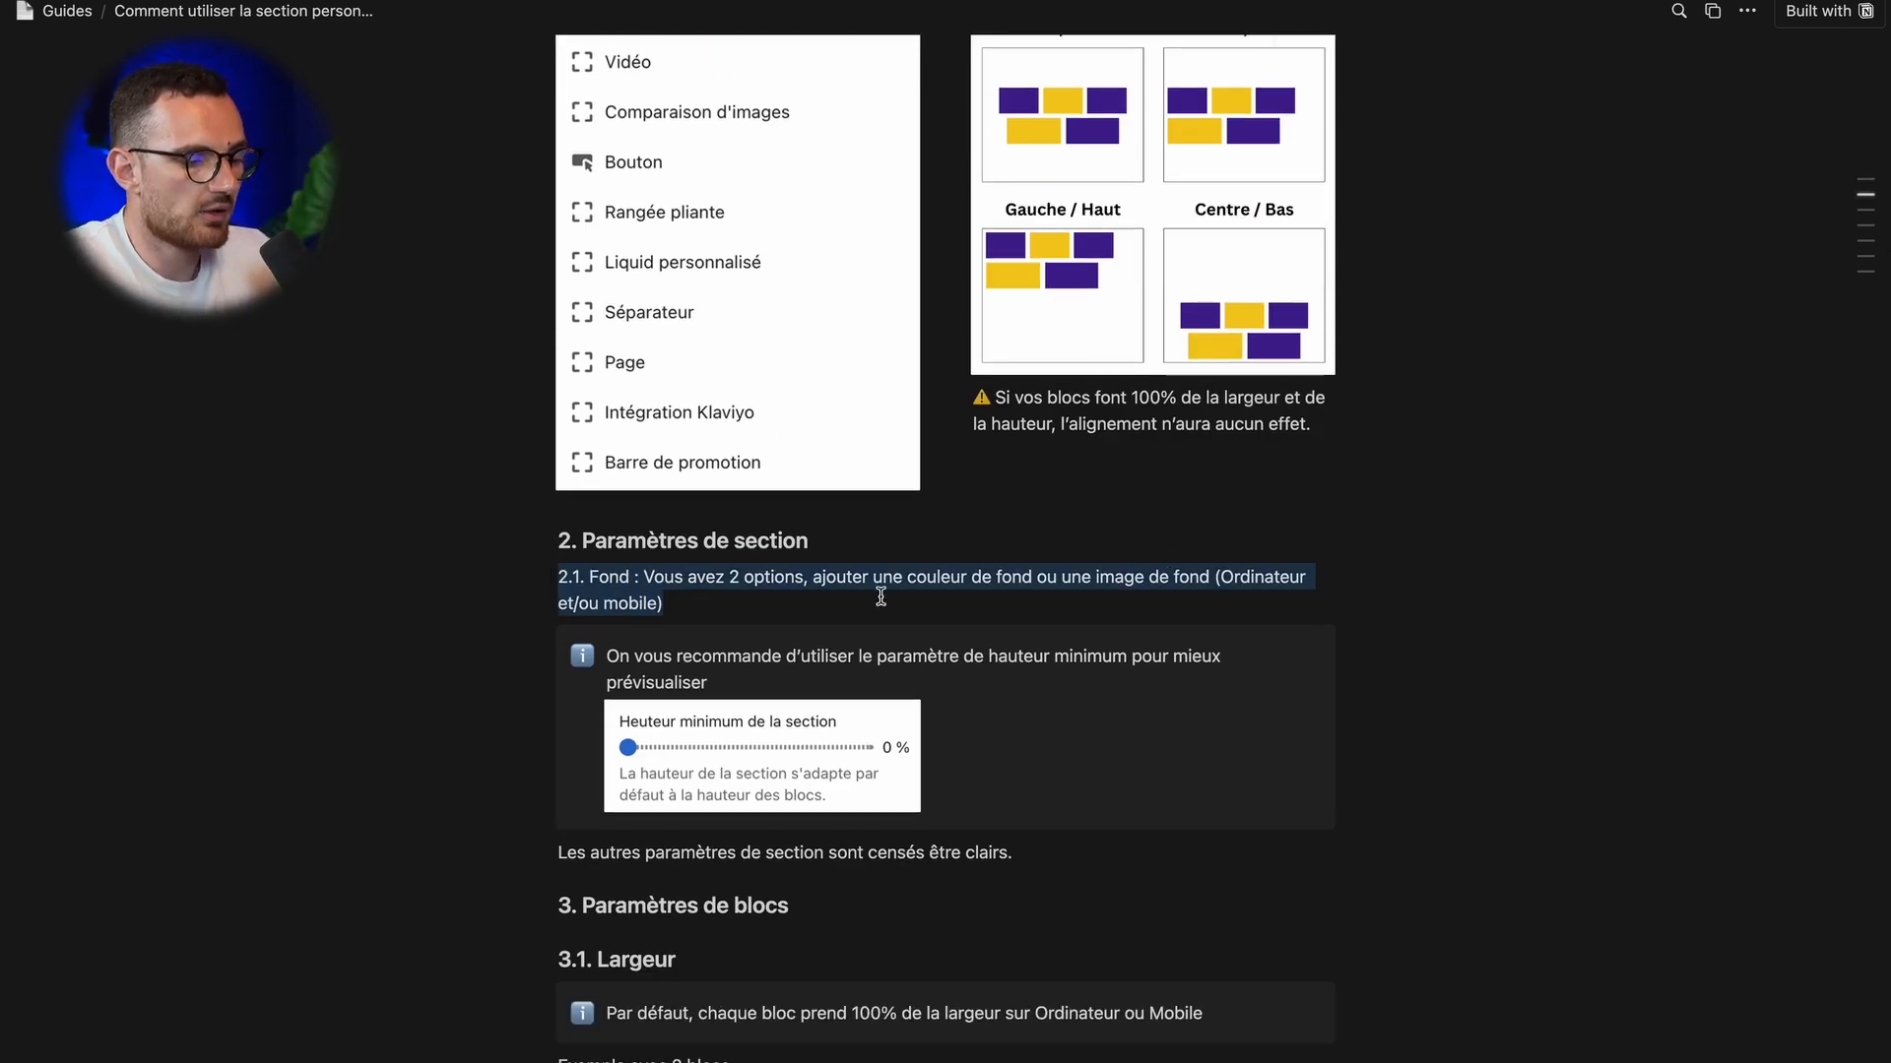
{"action": "scroll", "coordinate": [880, 597], "scroll_direction": "down", "scroll_amount": 8}
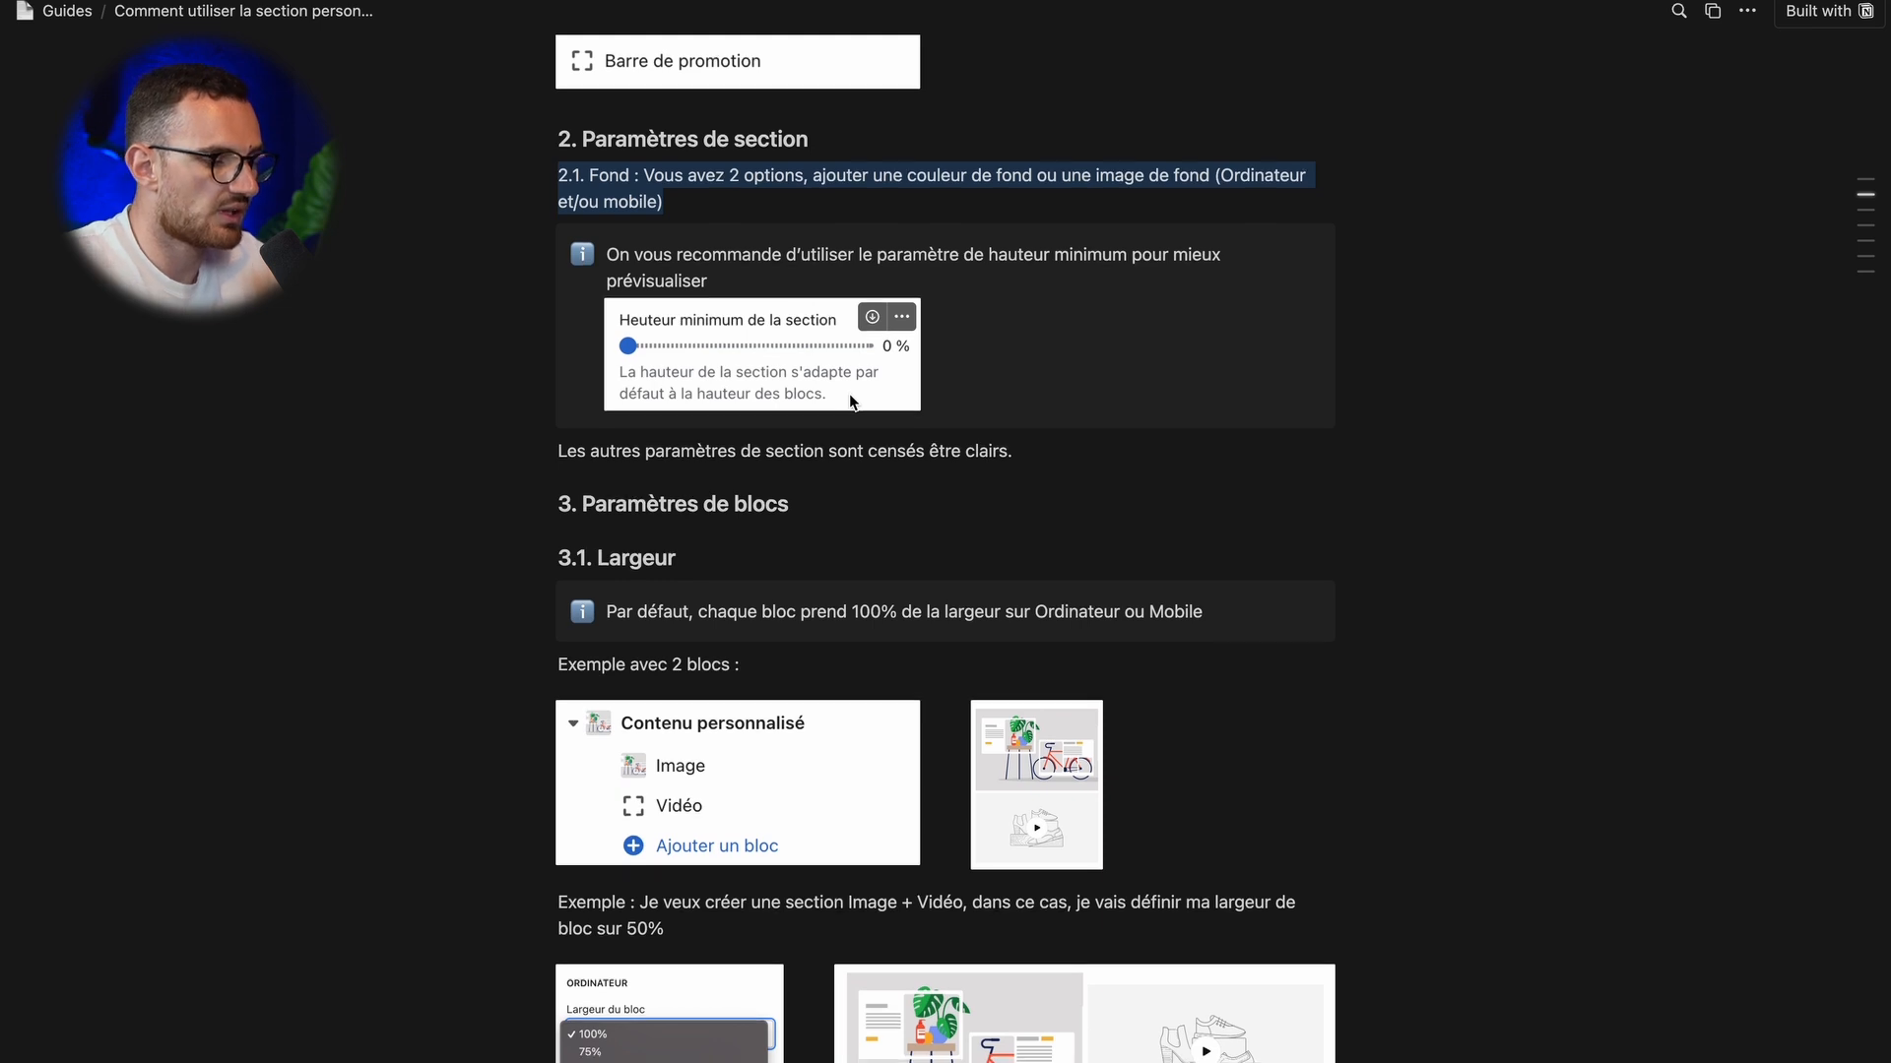
{"action": "scroll", "coordinate": [849, 393], "scroll_direction": "down", "scroll_amount": 8}
{"action": "scroll", "coordinate": [1248, 679], "scroll_direction": "up", "scroll_amount": 4}
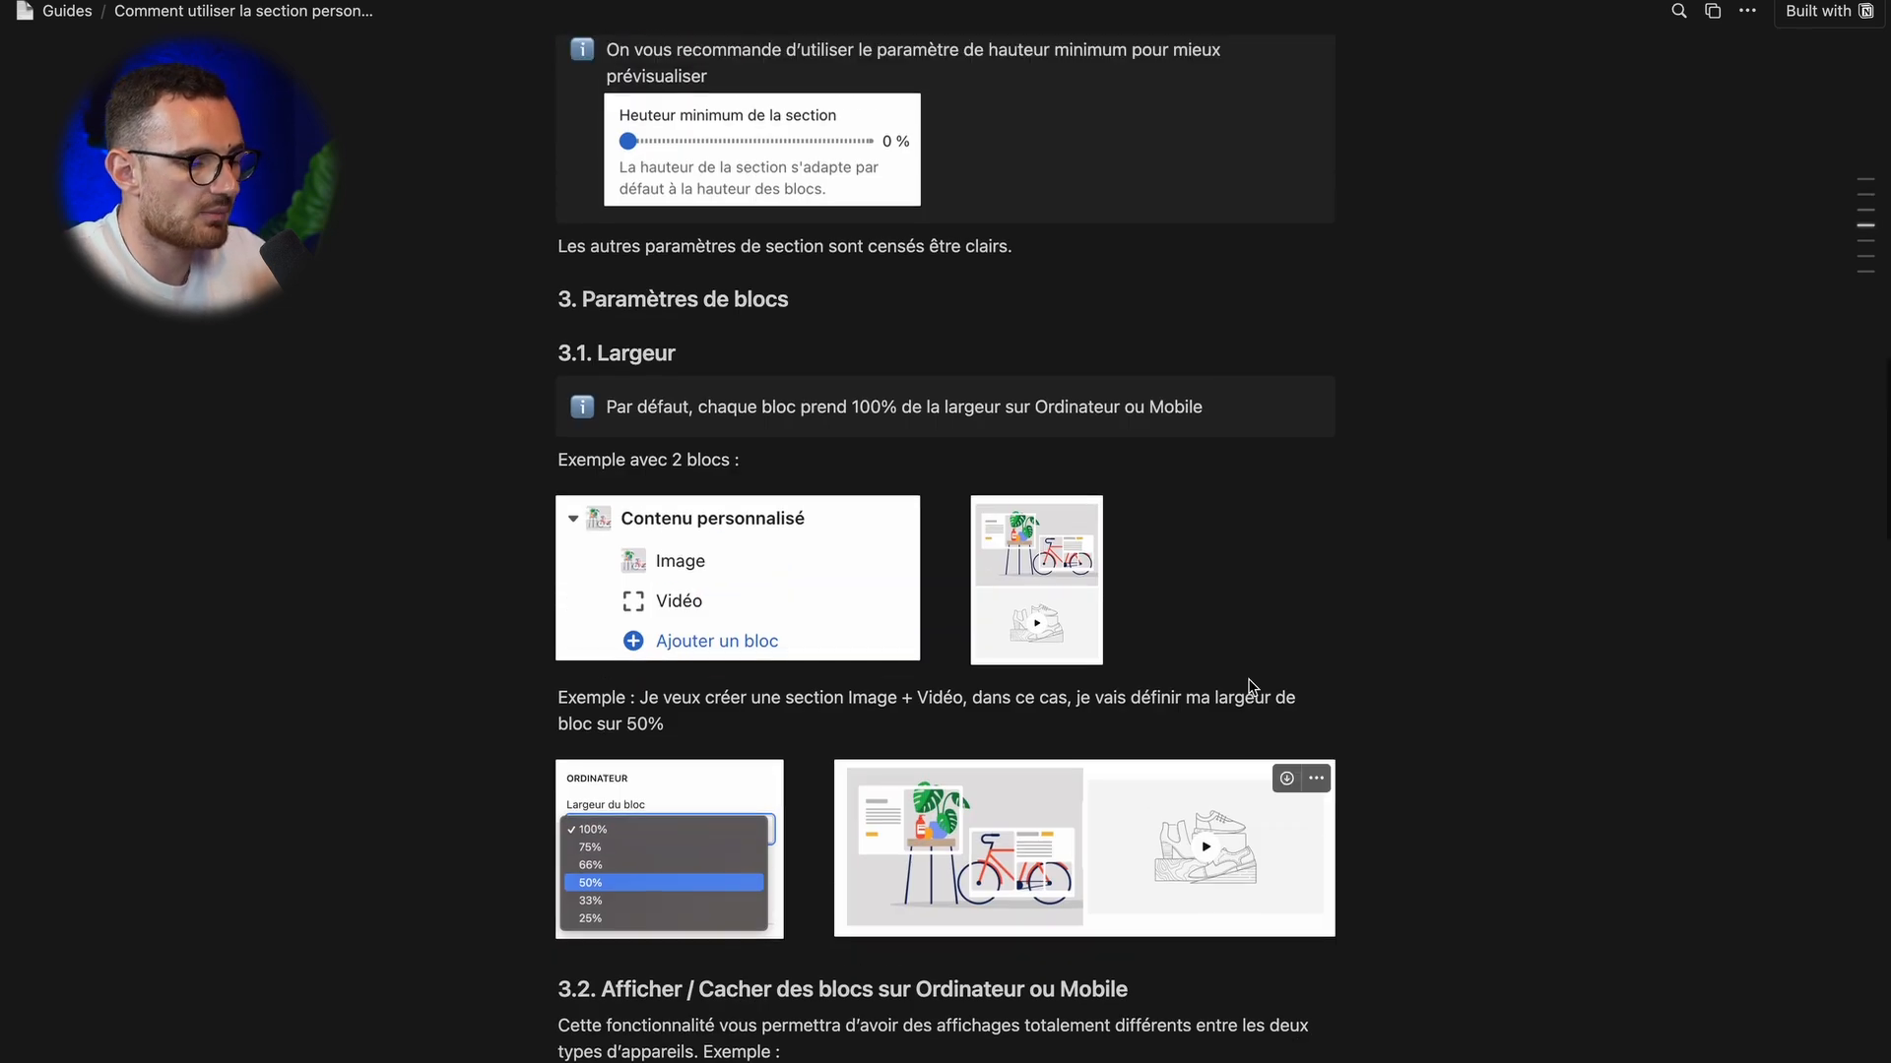
{"action": "scroll", "coordinate": [1254, 688], "scroll_direction": "down", "scroll_amount": 14}
{"action": "scroll", "coordinate": [675, 461], "scroll_direction": "up", "scroll_amount": 1}
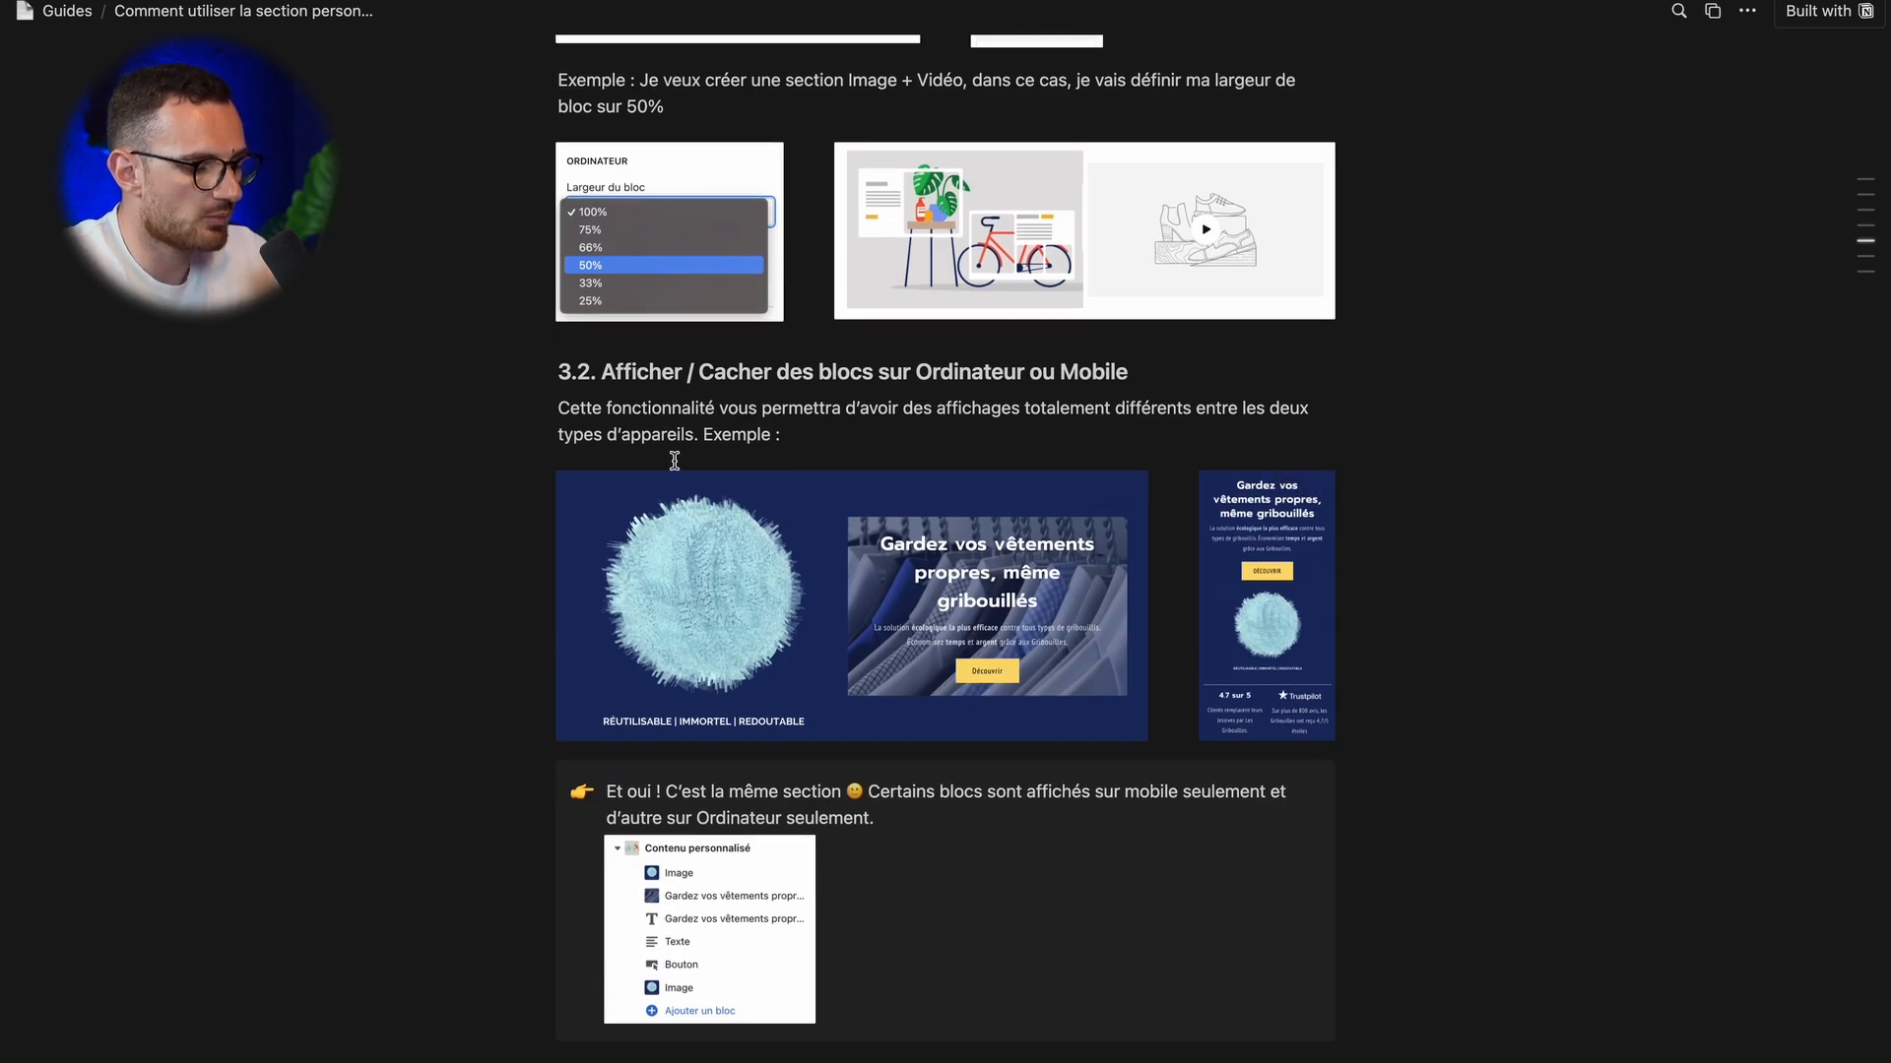
- Open the Shopify admin of the Les Gribouilles demo store in a new browser tab
{"action": "key", "text": "super+t"}
{"action": "type", "text": "les grib"}
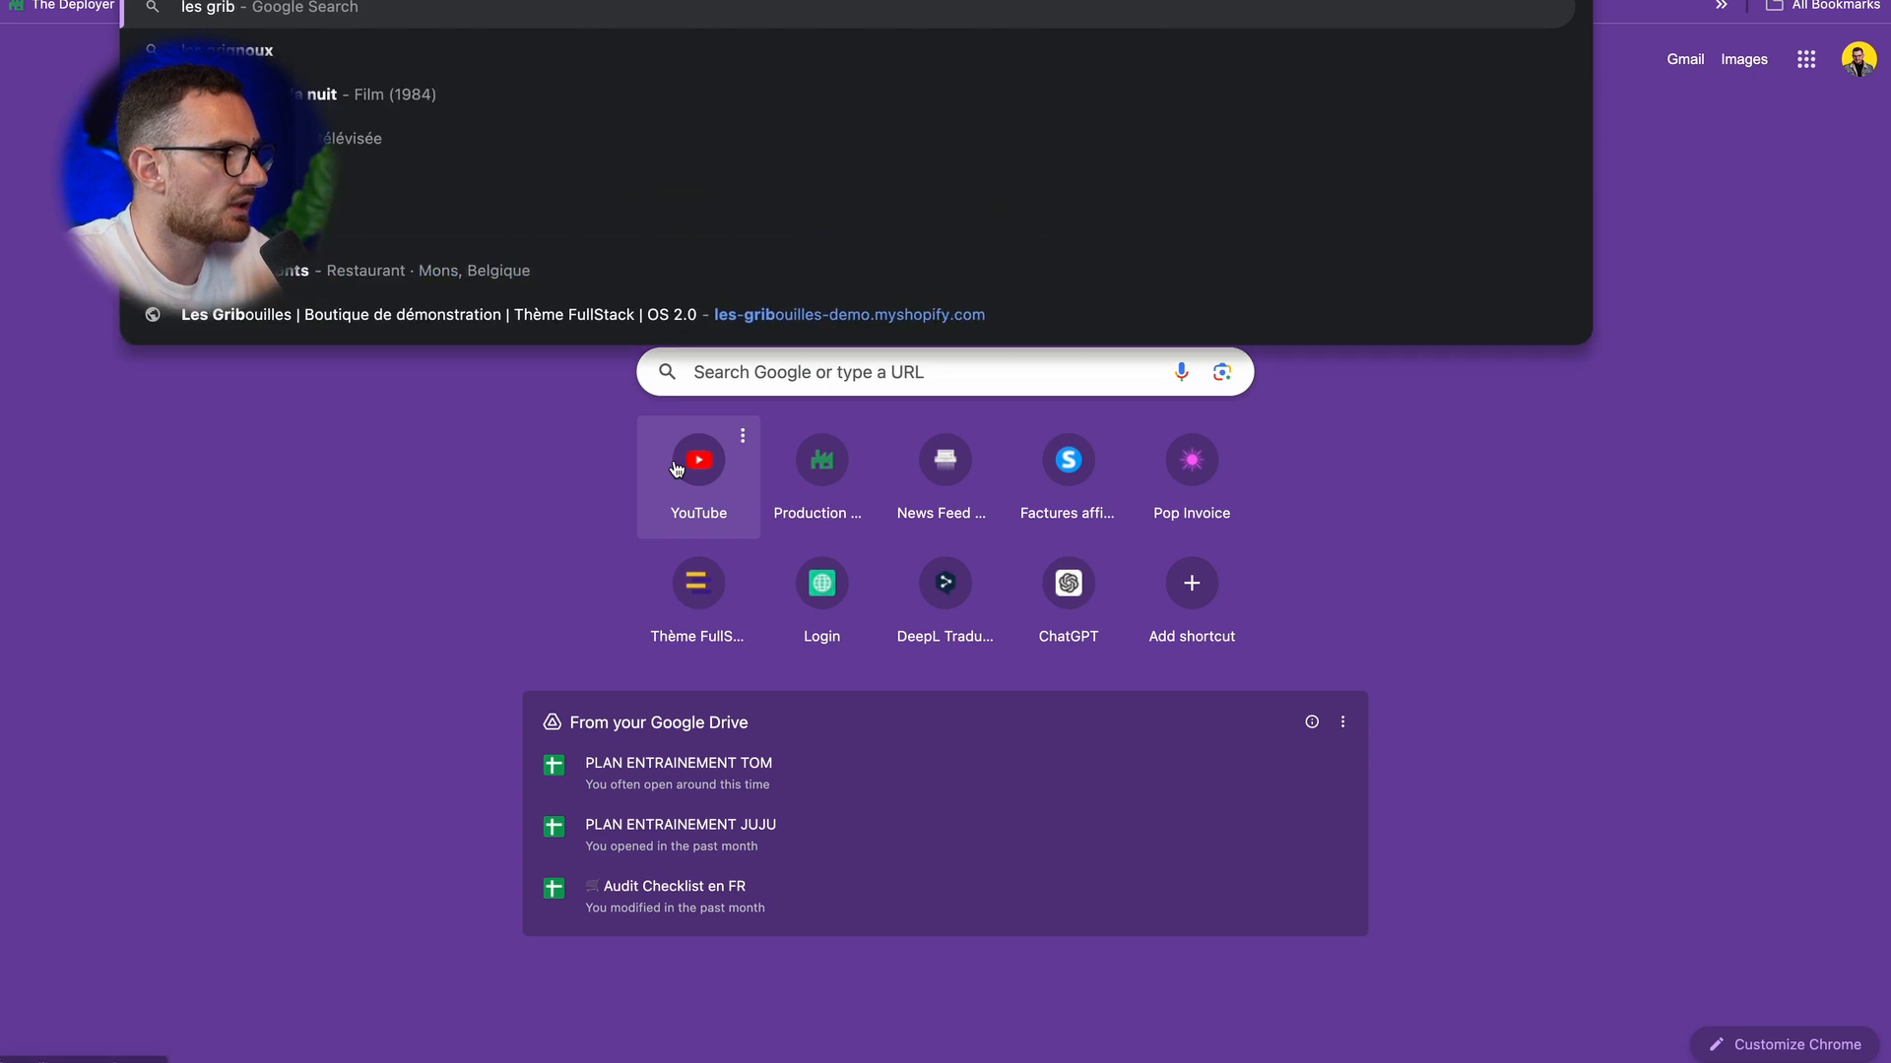
{"action": "type", "text": "ouilles"}
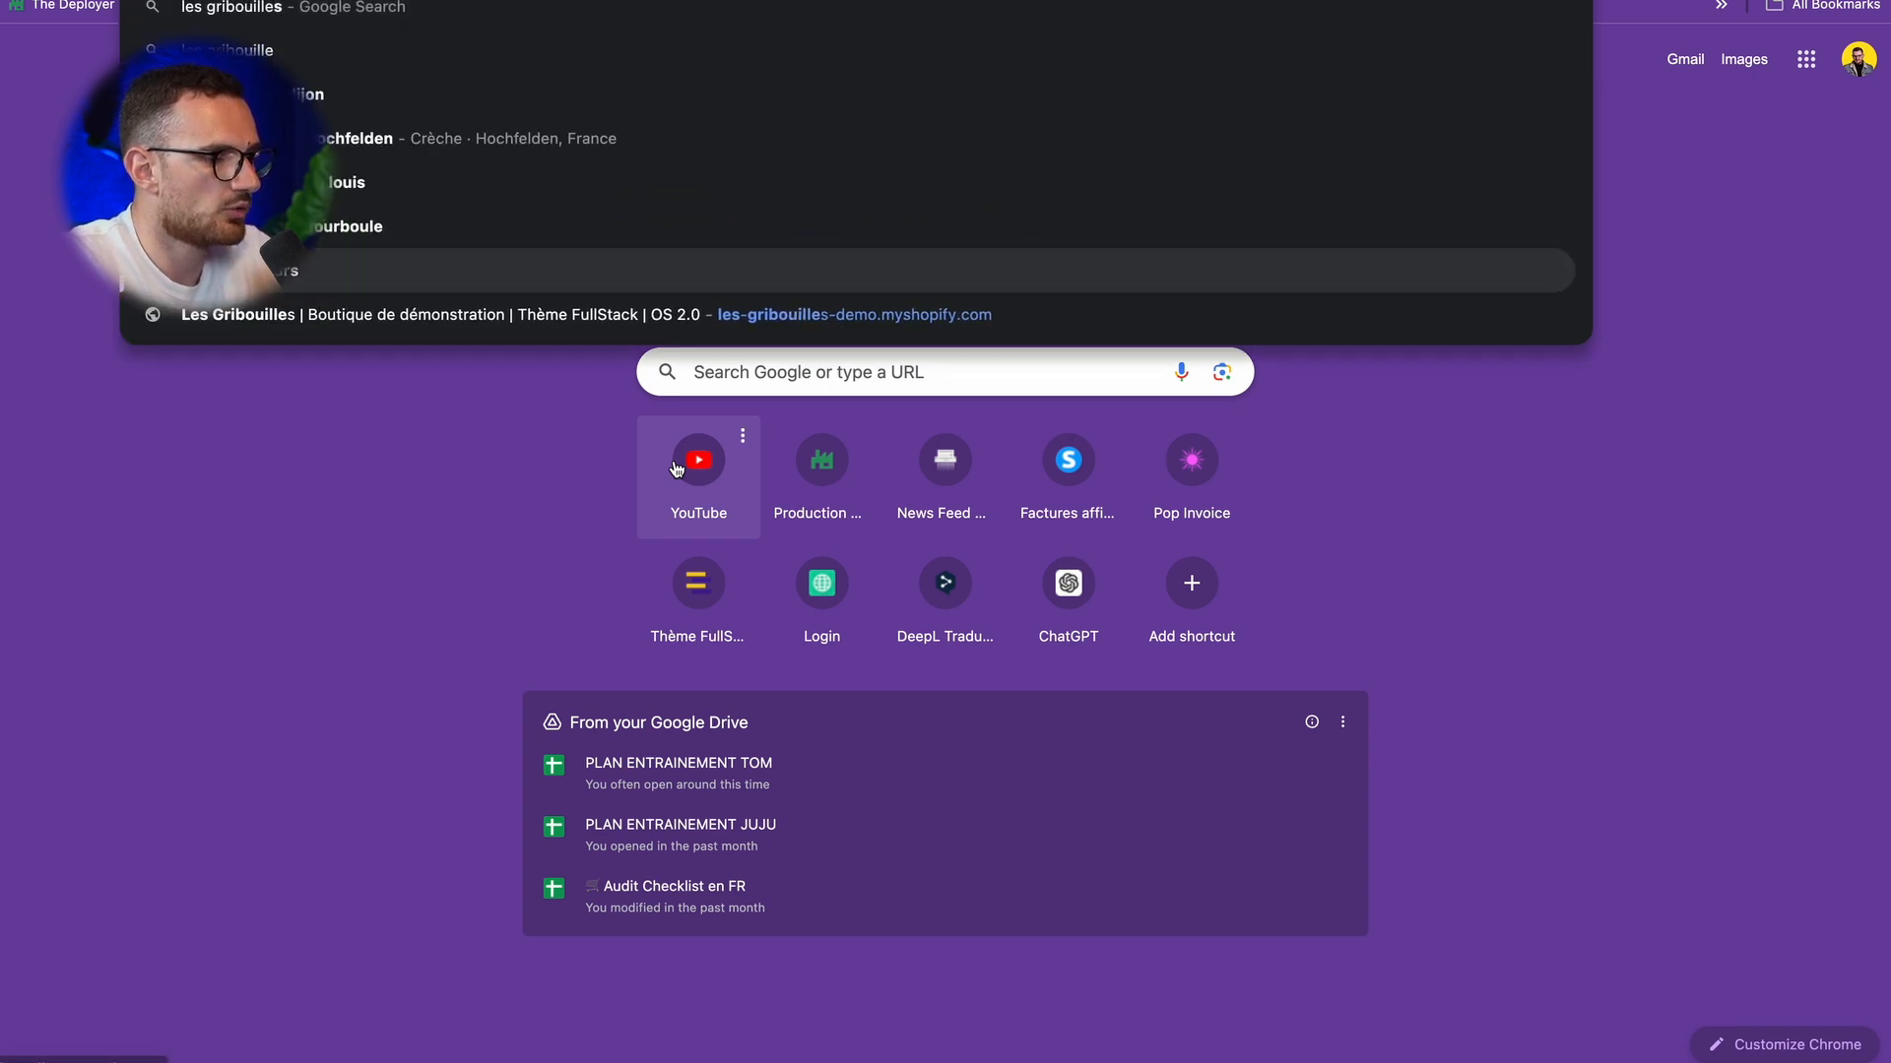
{"action": "key", "text": "Down"}
{"action": "type", "text": "/adm"}
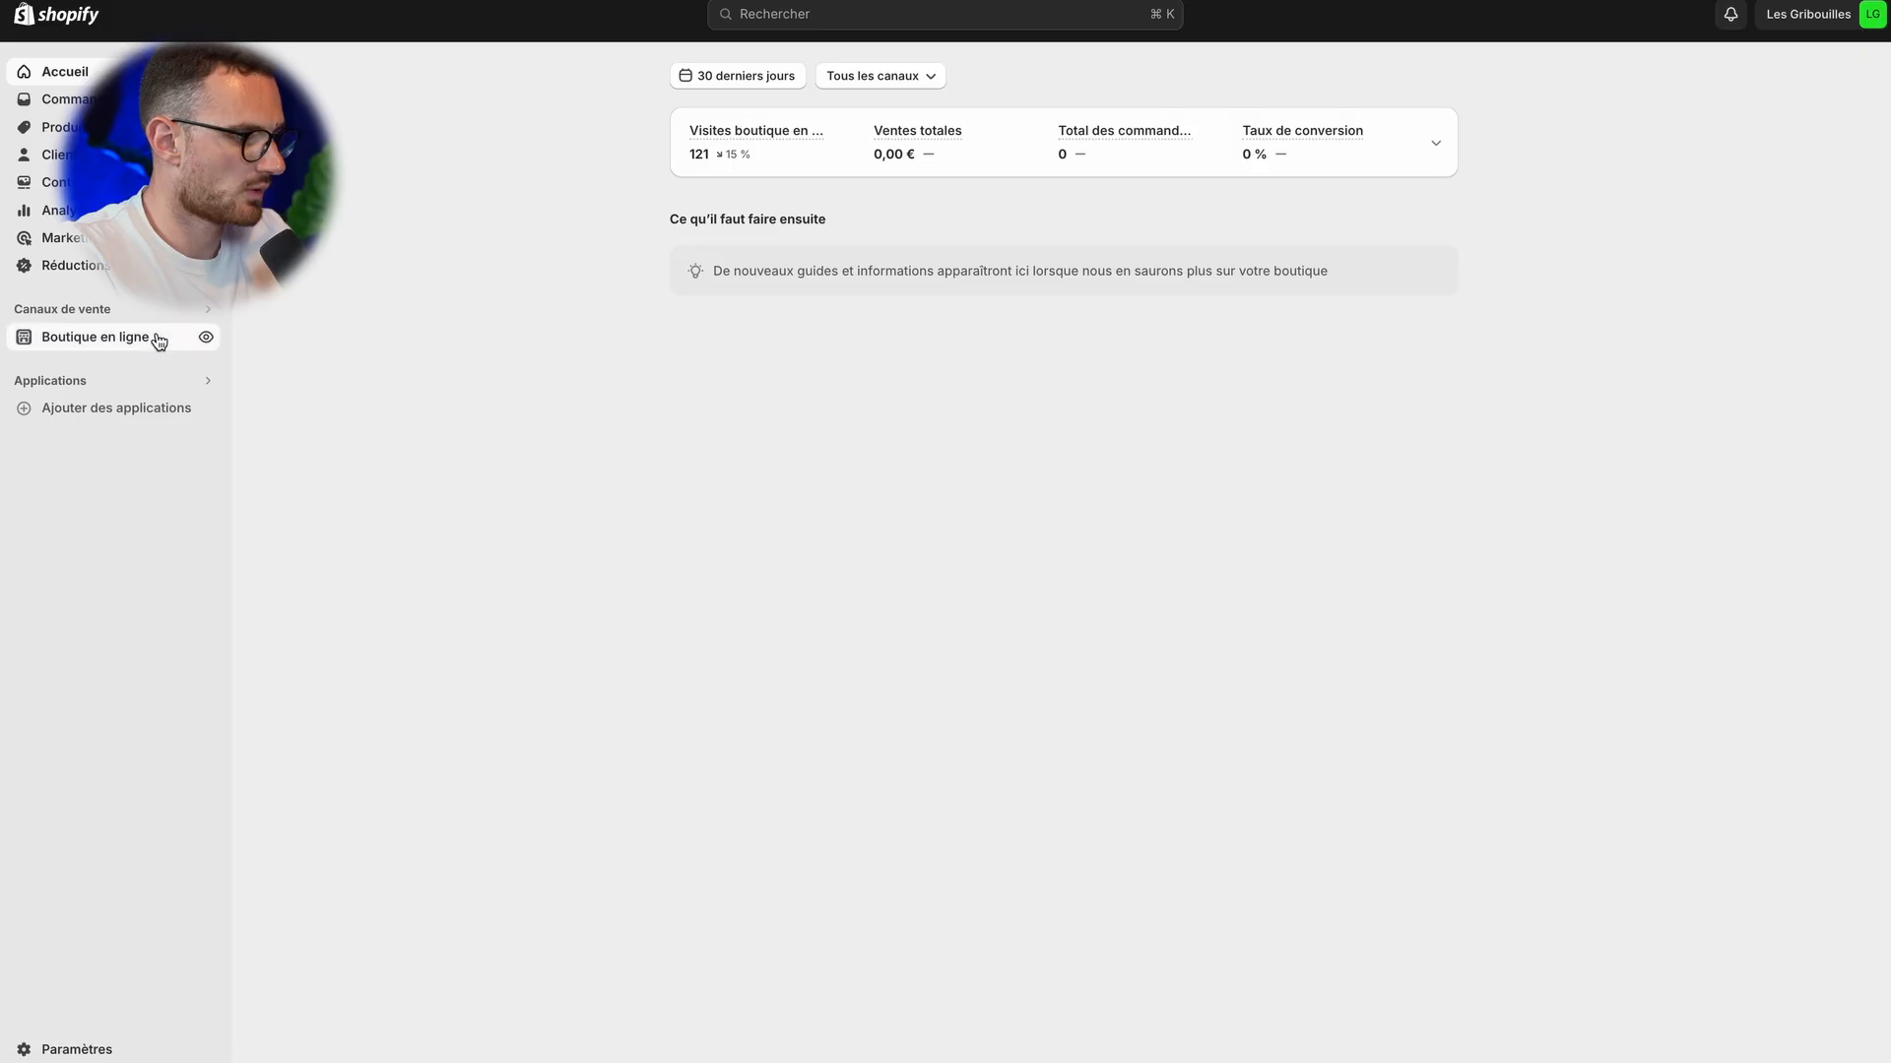
- Go to the online store's themes and open the current Thème FullStack, version 1.0.1 (Bêta), for customization
{"action": "left_click", "coordinate": [148, 338]}
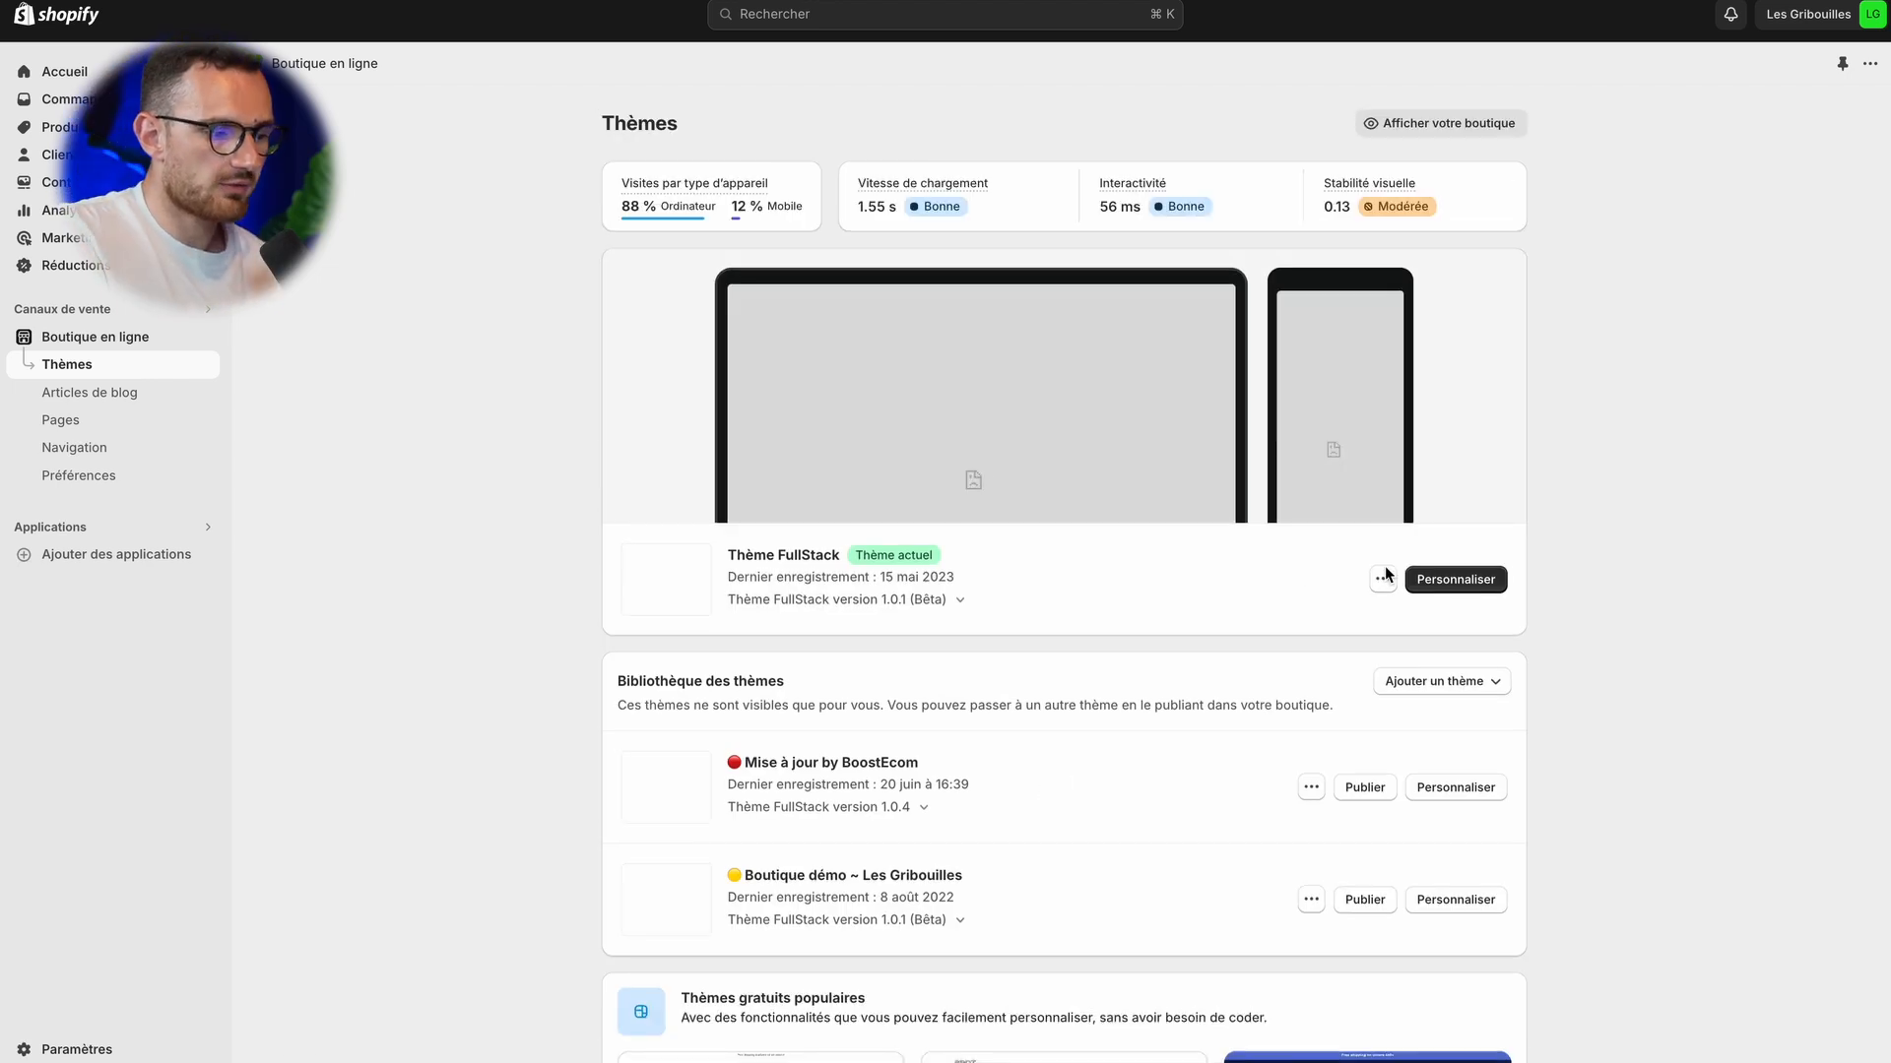
{"action": "left_click_drag", "start_coordinate": [1024, 605], "coordinate": [1181, 598]}
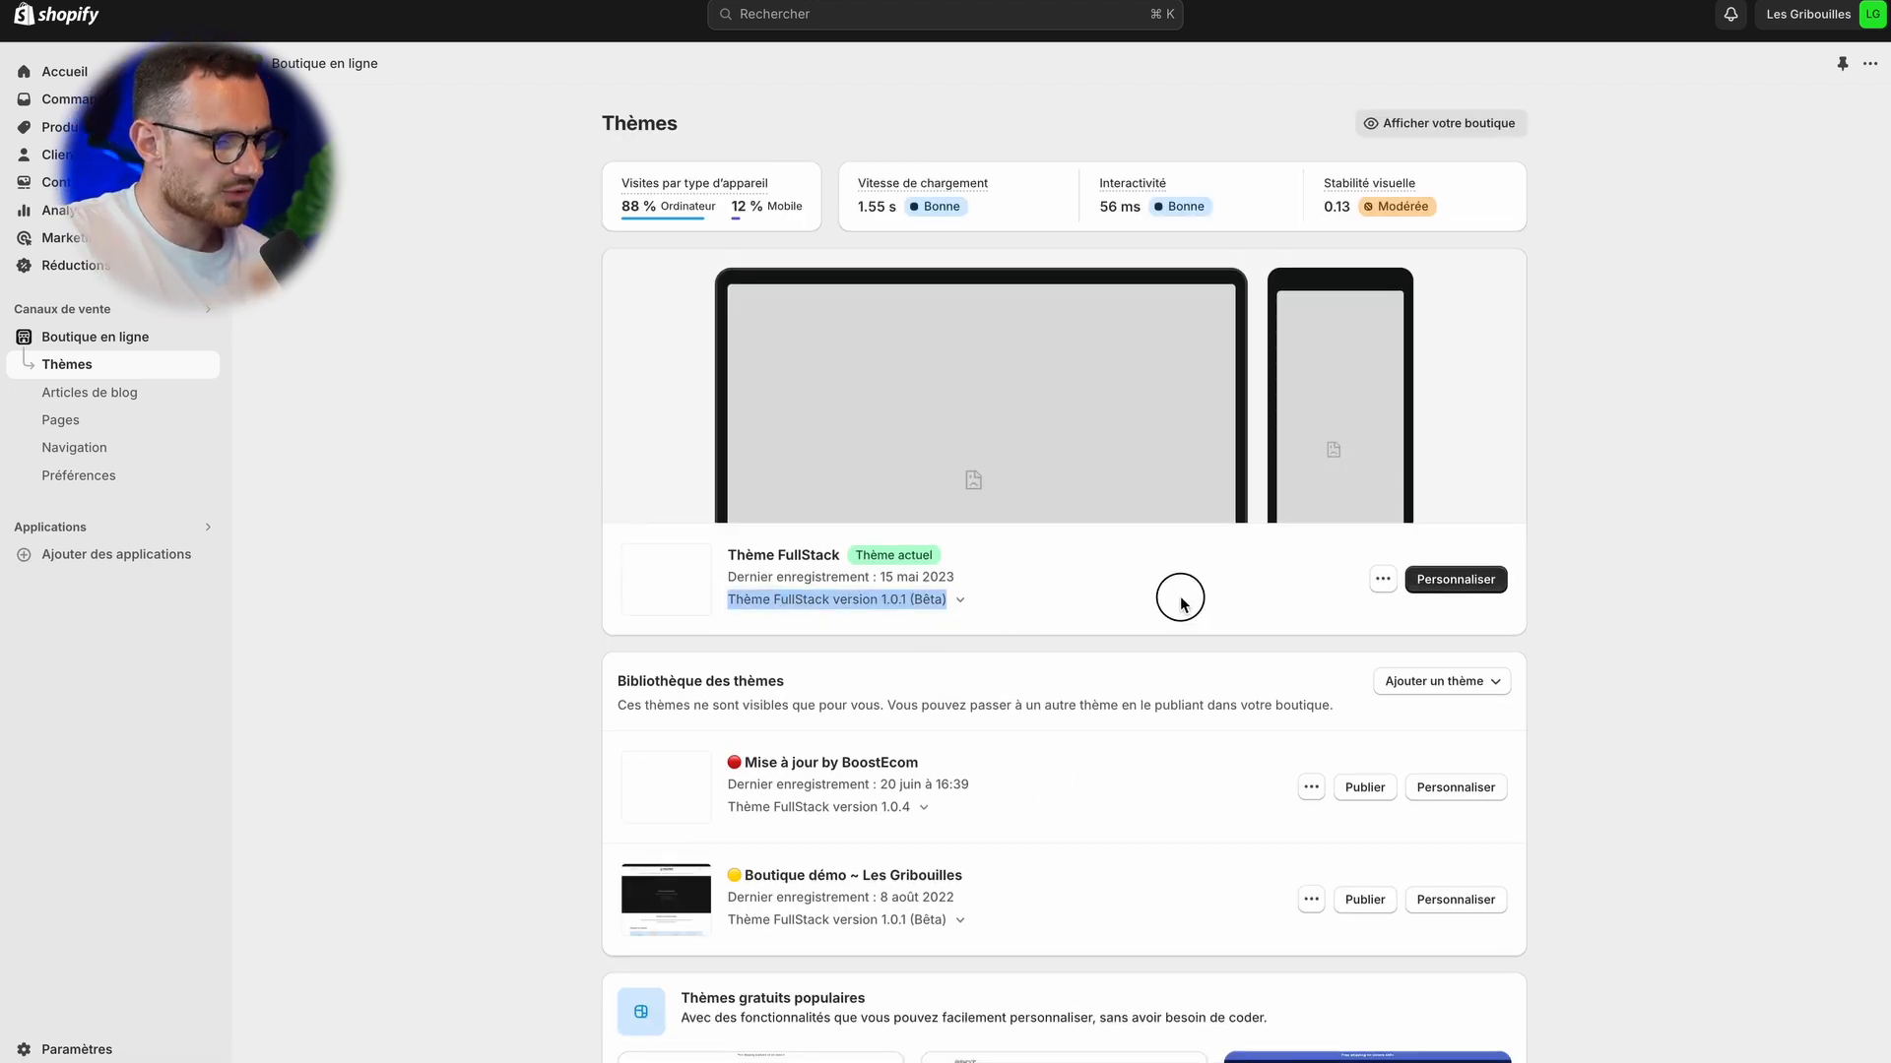
{"action": "left_click", "coordinate": [1487, 579]}
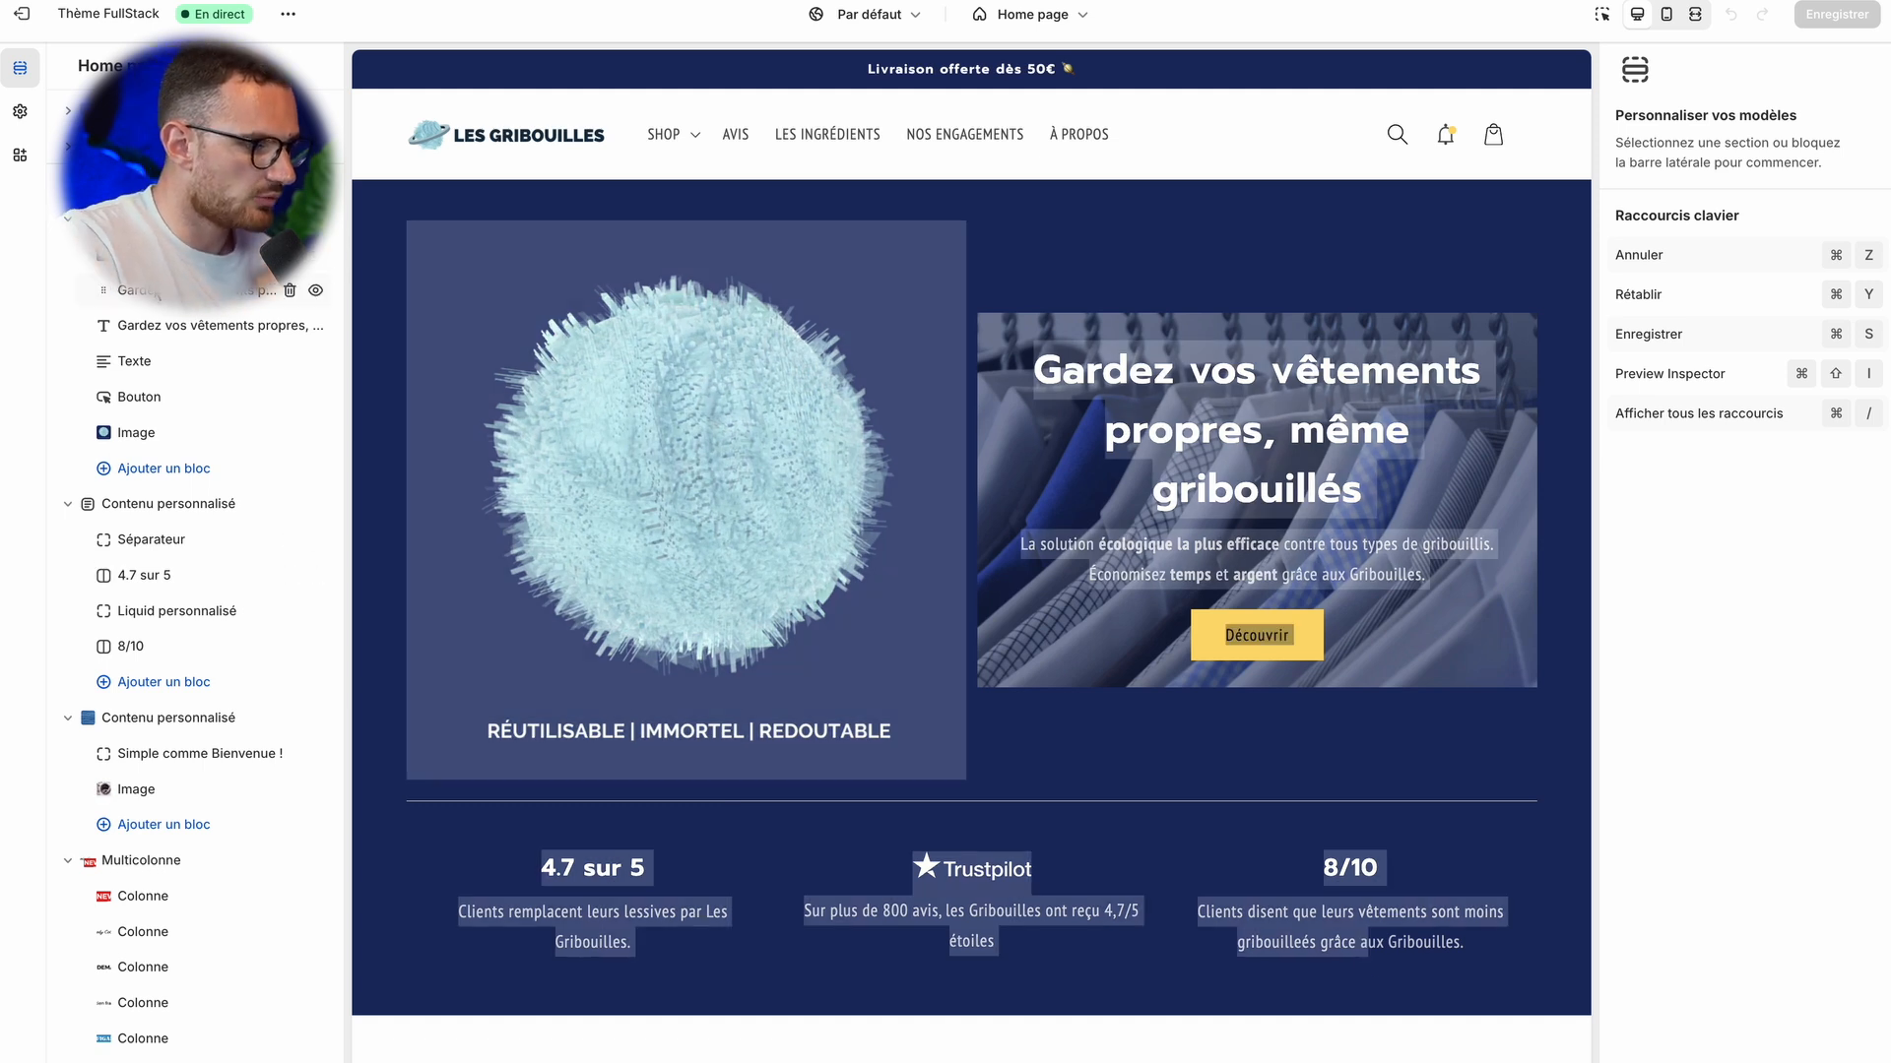
- Inspect the home page's first Contenu personnalisé section and its first Image block, and compare the ratings row on desktop and mobile
{"action": "left_click", "coordinate": [155, 219]}
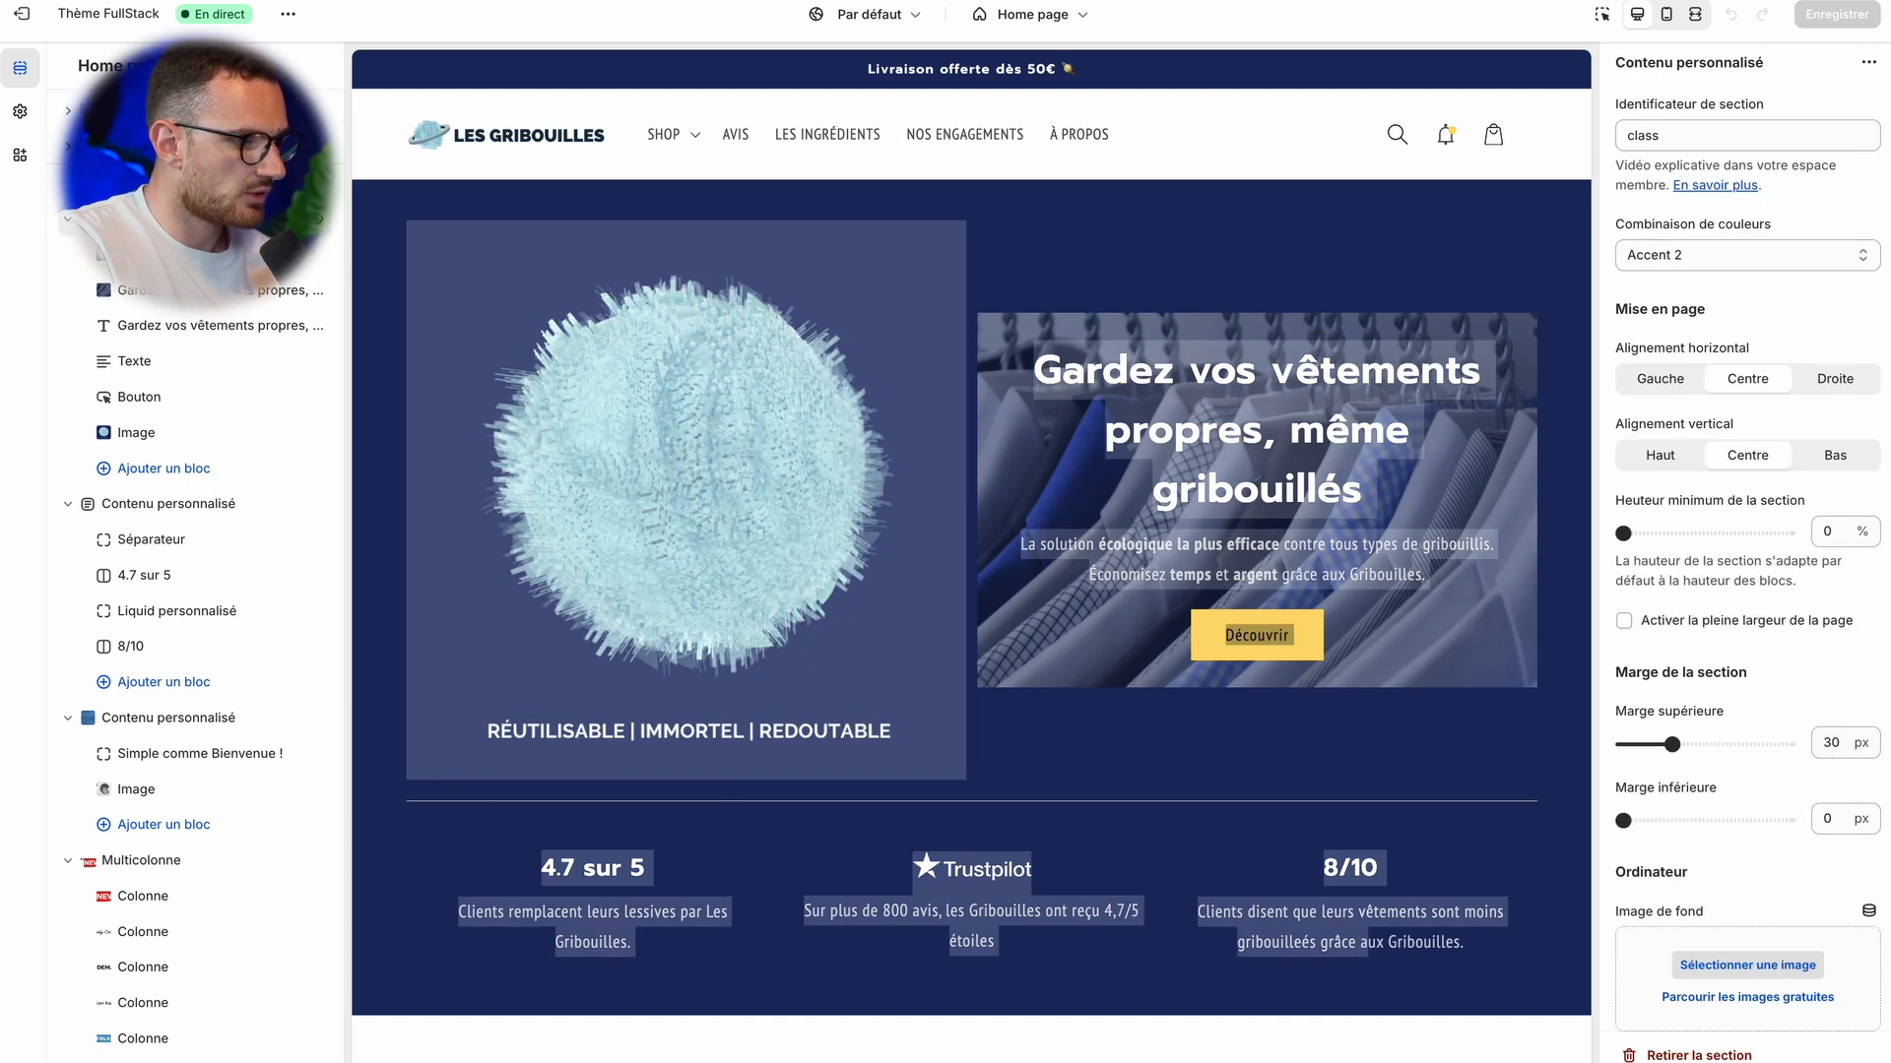
{"action": "left_click", "coordinate": [163, 254]}
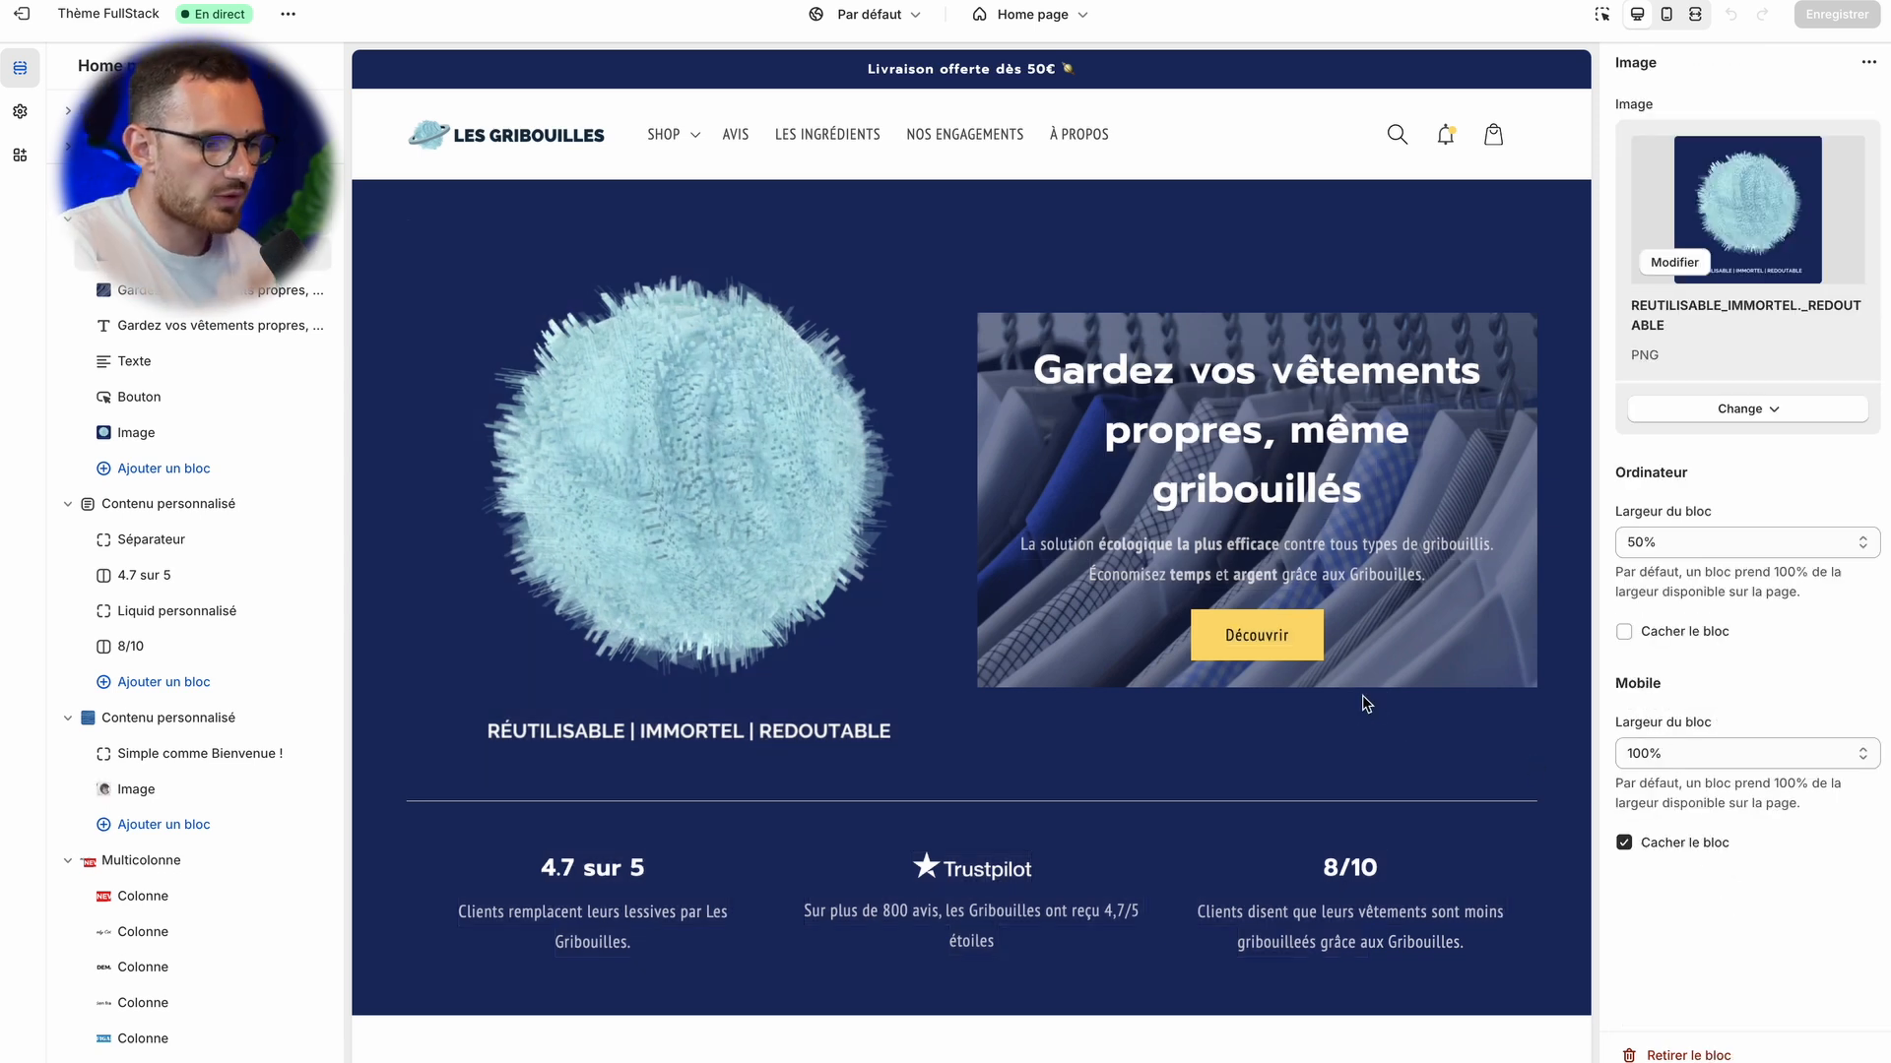
{"action": "left_click", "coordinate": [1665, 13]}
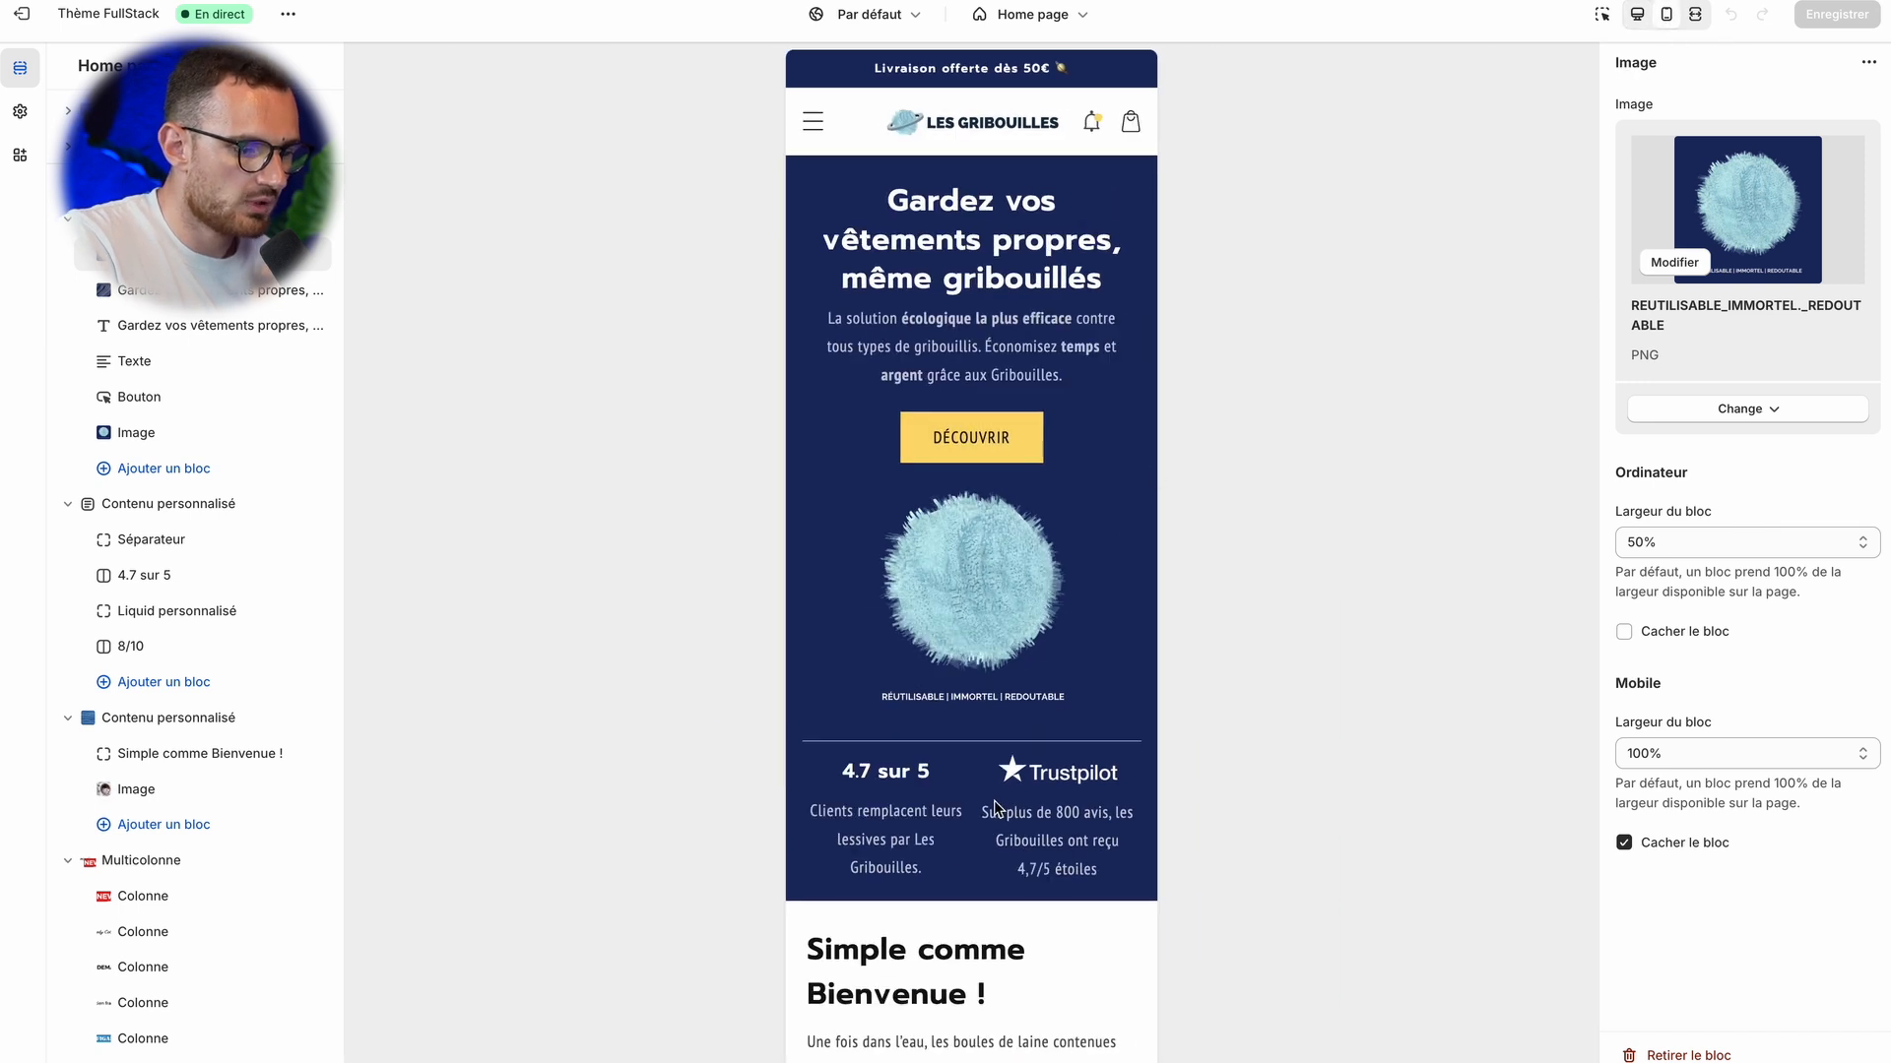
{"action": "left_click_drag", "start_coordinate": [836, 790], "coordinate": [1093, 871]}
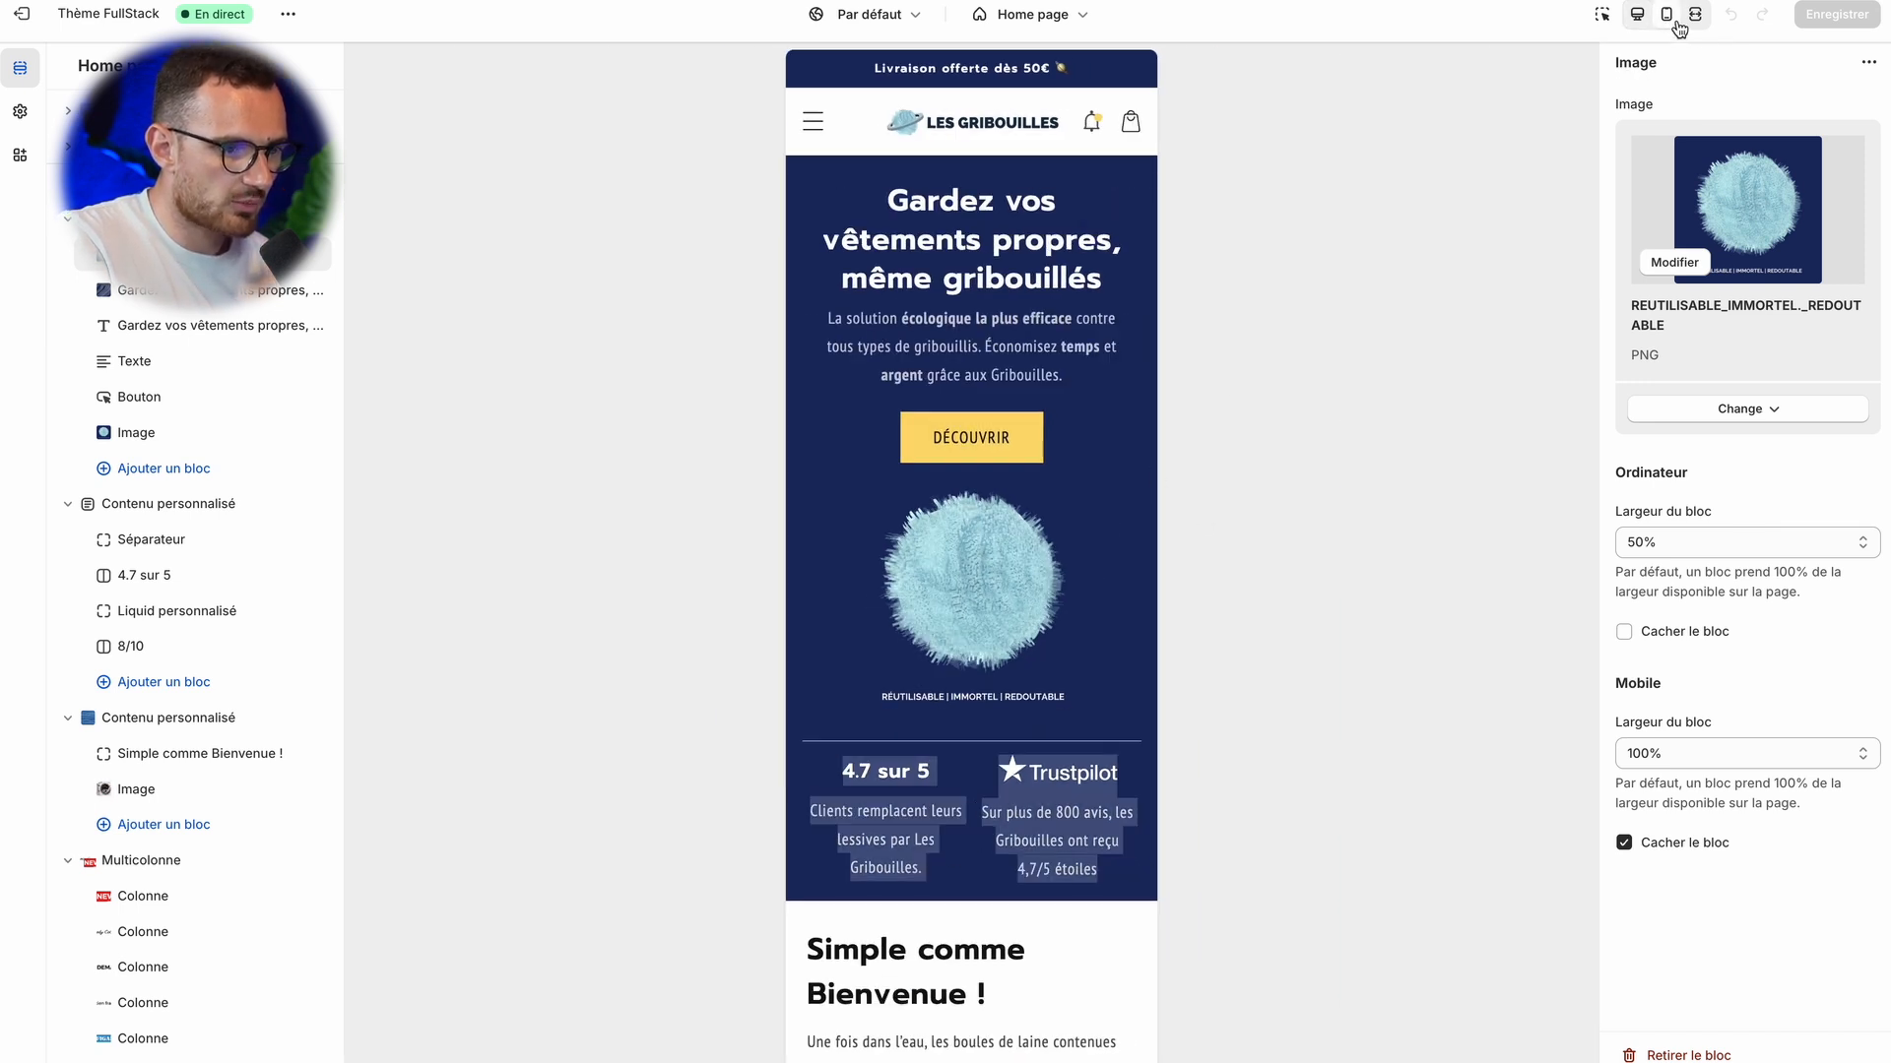
{"action": "left_click", "coordinate": [1637, 13]}
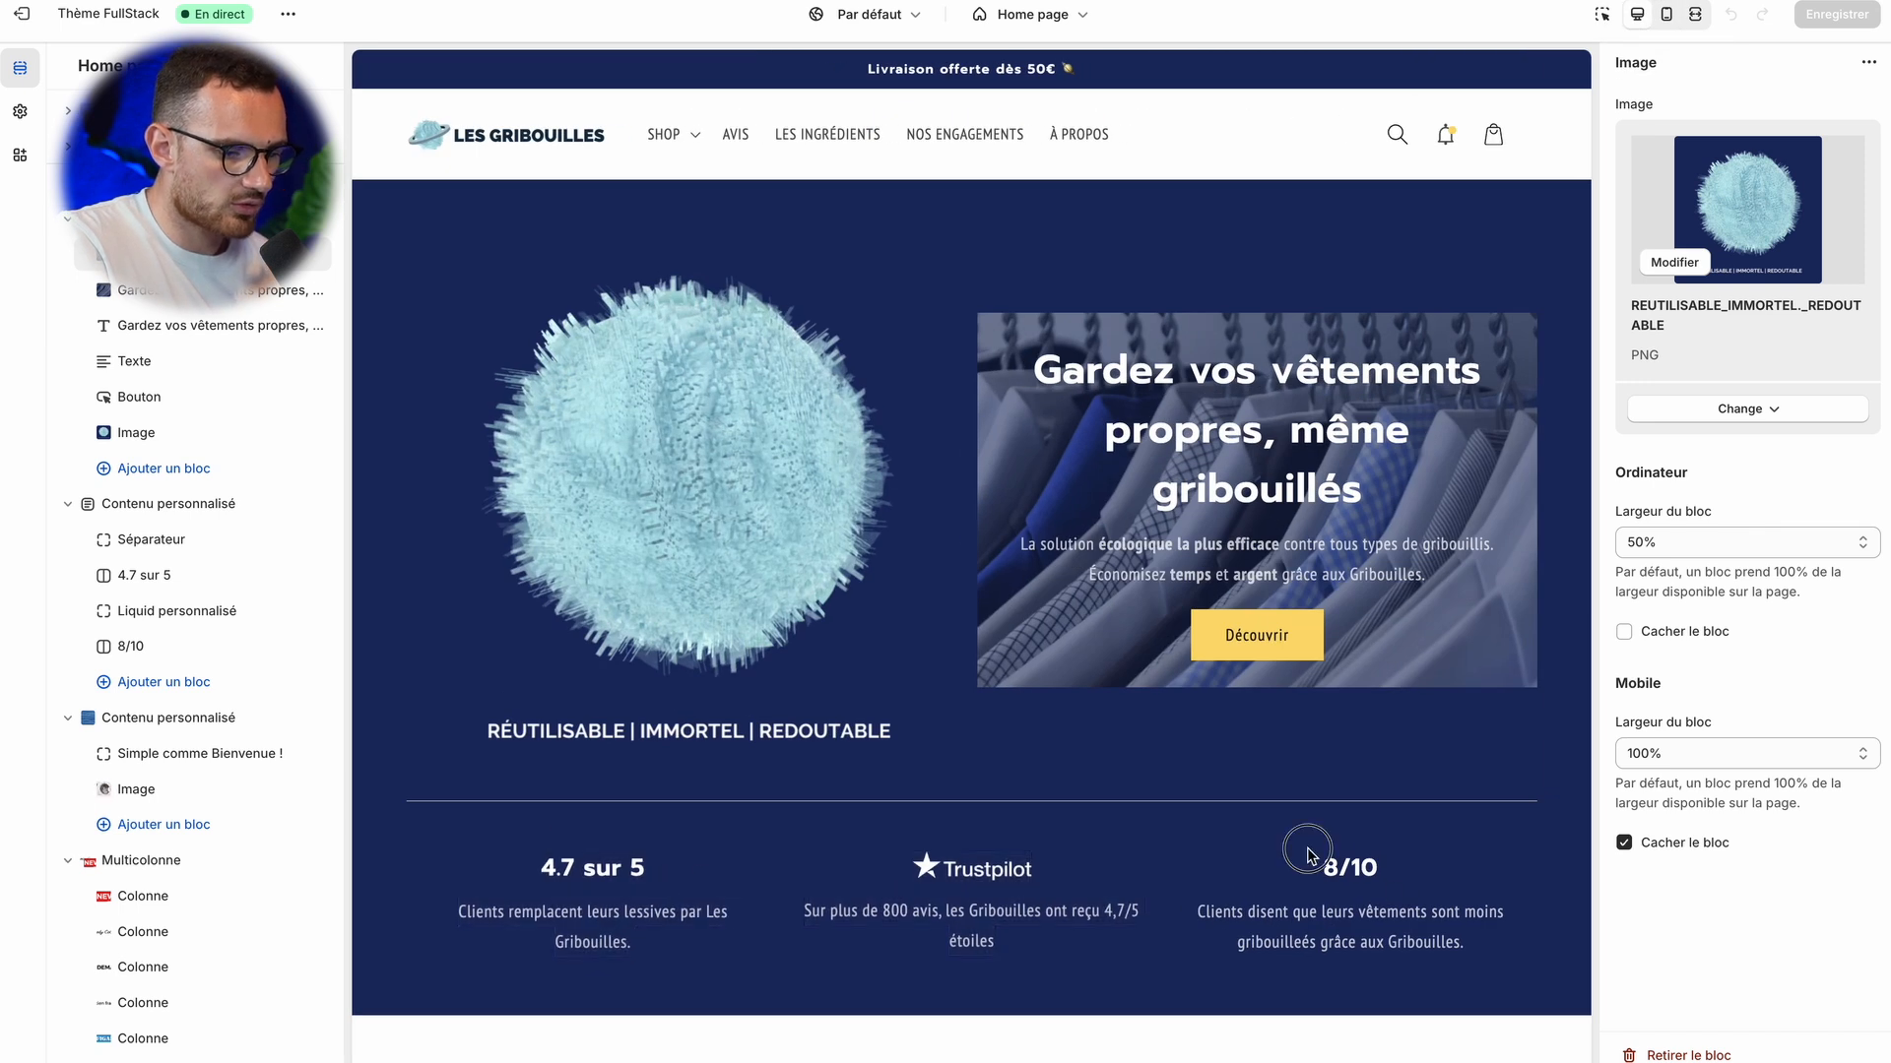
{"action": "left_click_drag", "start_coordinate": [1308, 853], "coordinate": [1378, 920]}
{"action": "left_click", "coordinate": [1663, 14]}
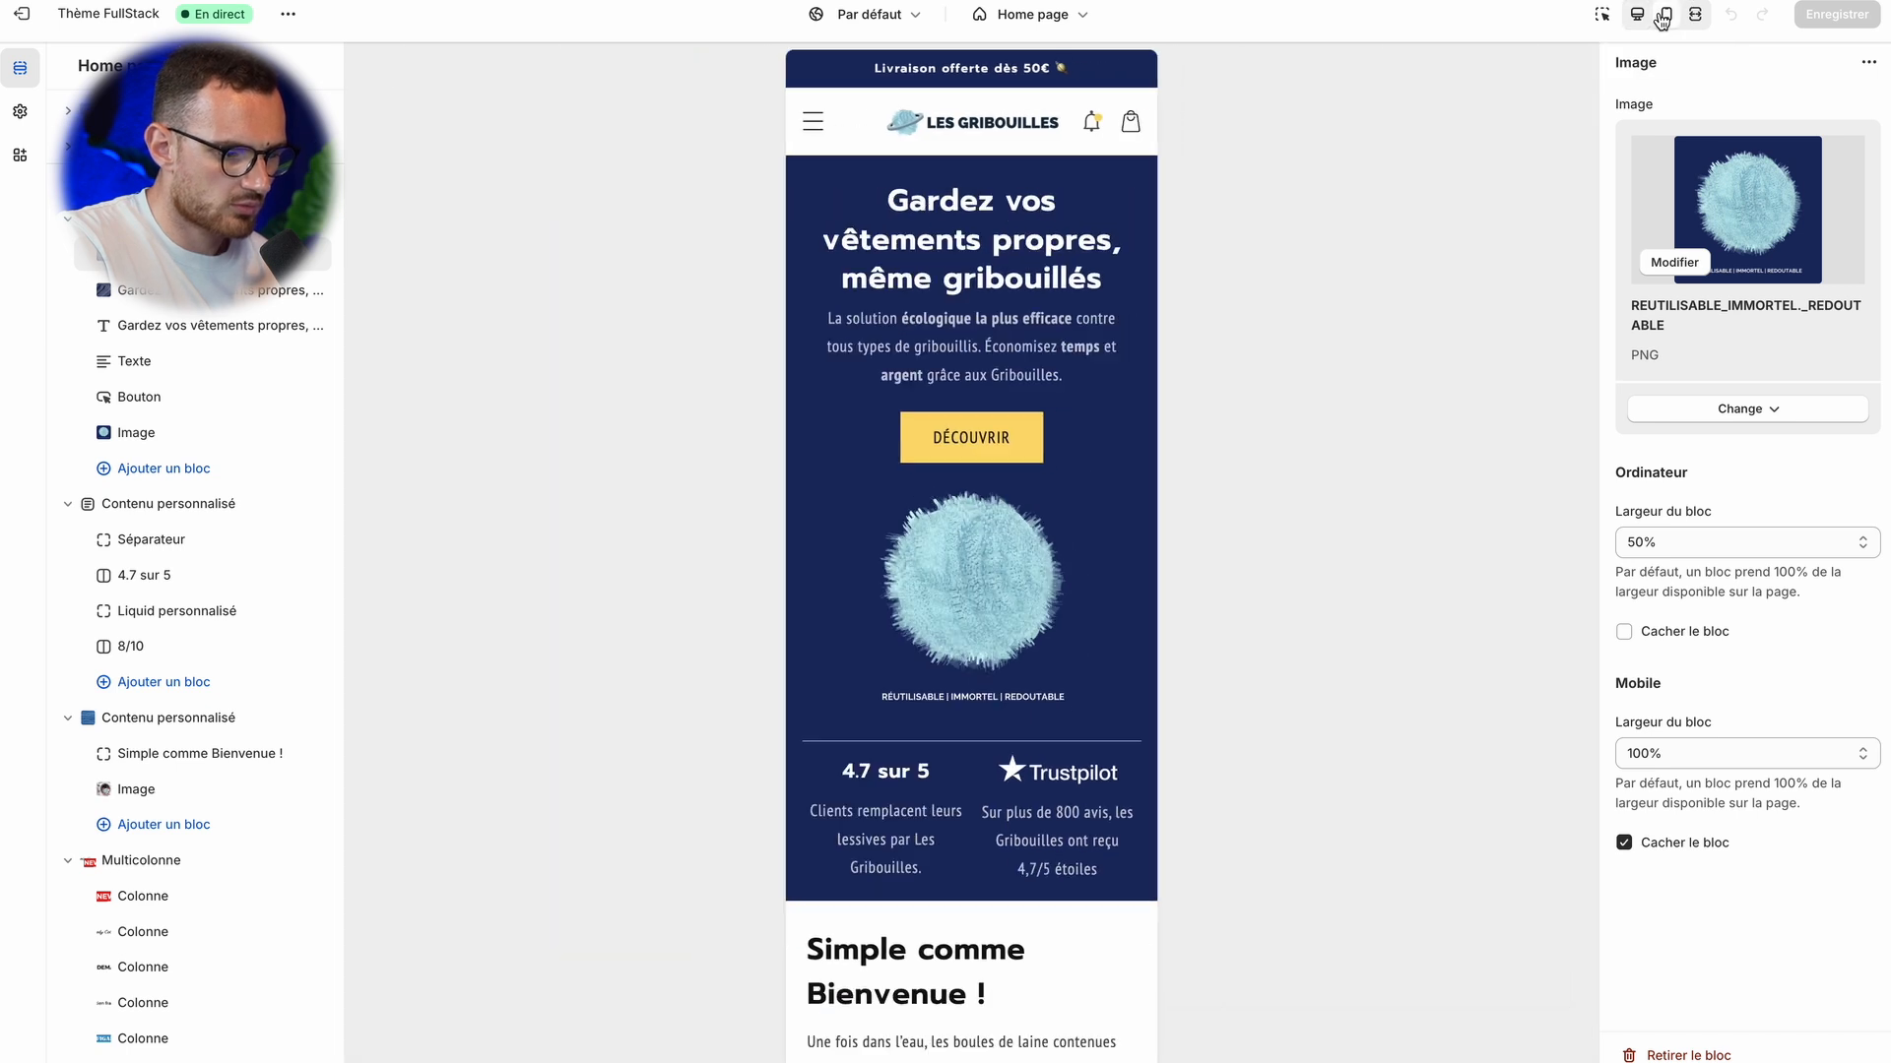
{"action": "left_click", "coordinate": [1636, 13]}
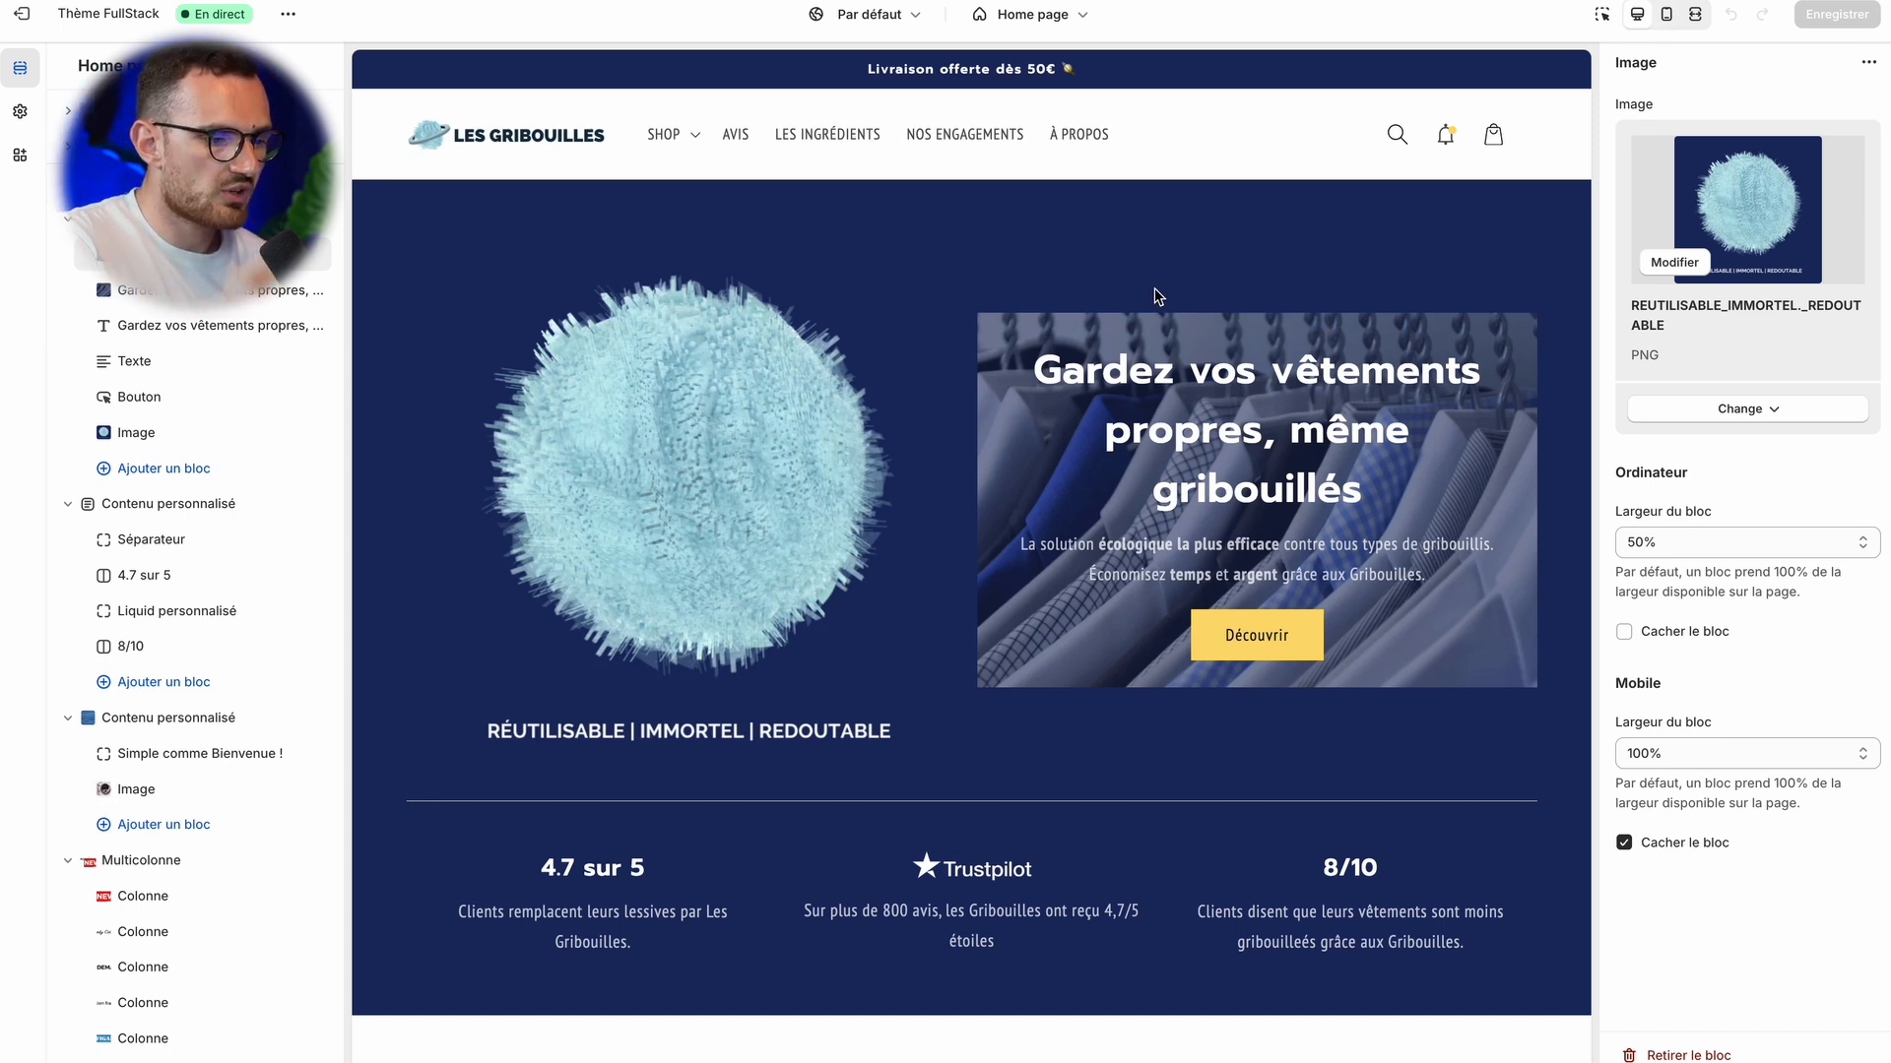
- Compare the hero section's image and text arrangement by alternating between the mobile and desktop previews
{"action": "left_click", "coordinate": [1668, 16]}
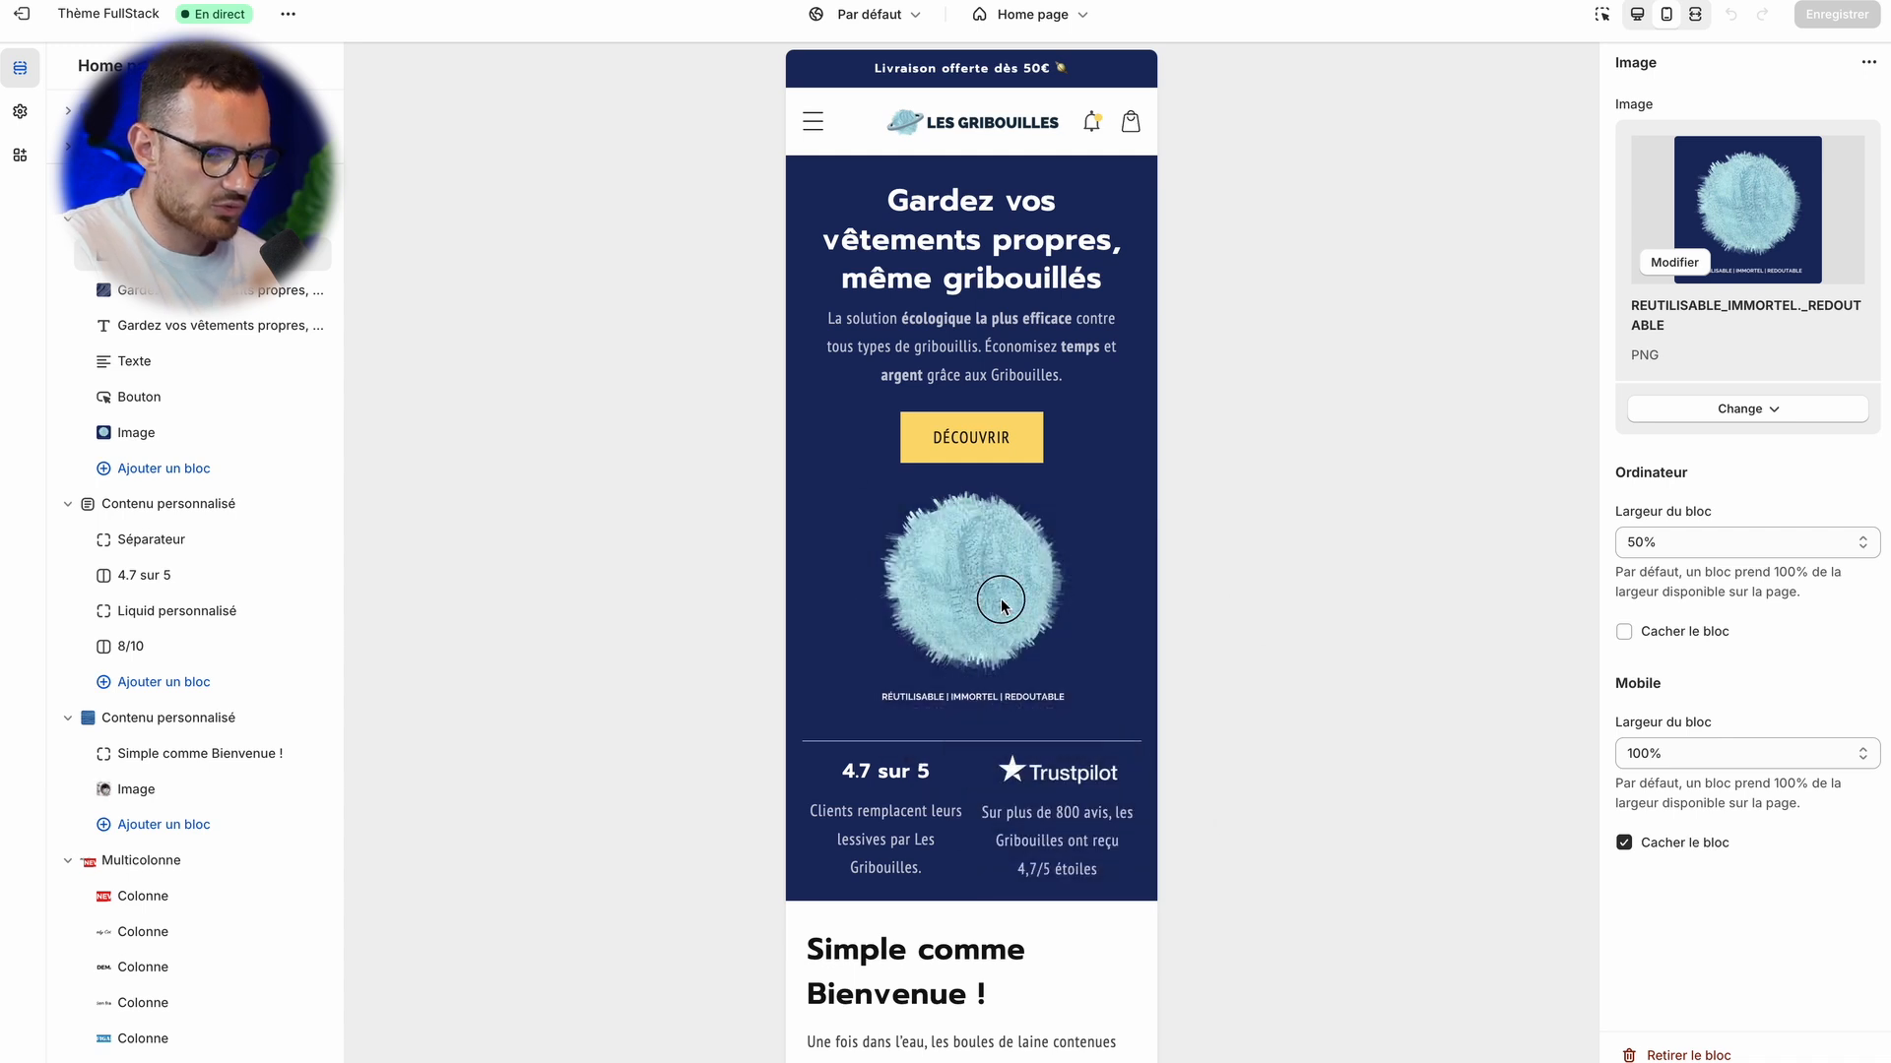
{"action": "left_click", "coordinate": [1634, 20]}
{"action": "left_click", "coordinate": [1666, 16]}
{"action": "left_click", "coordinate": [1633, 15]}
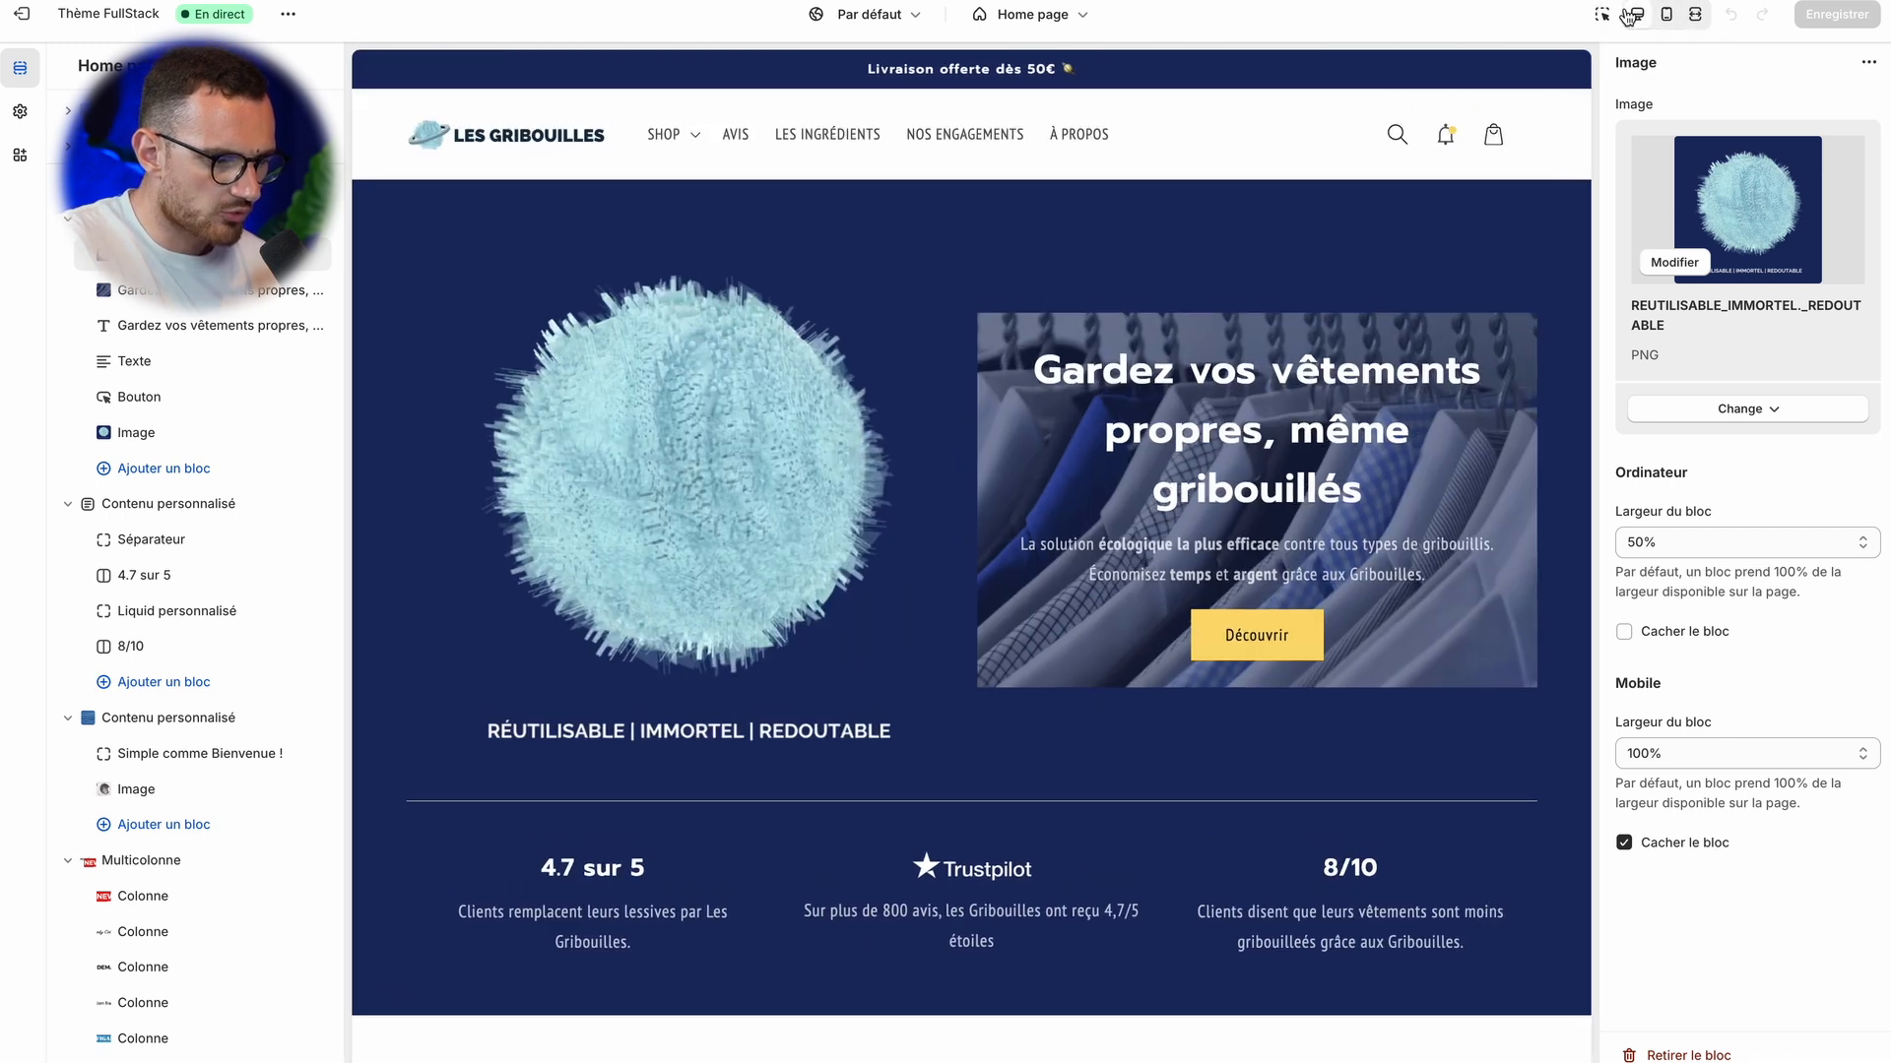
{"action": "left_click", "coordinate": [1663, 14]}
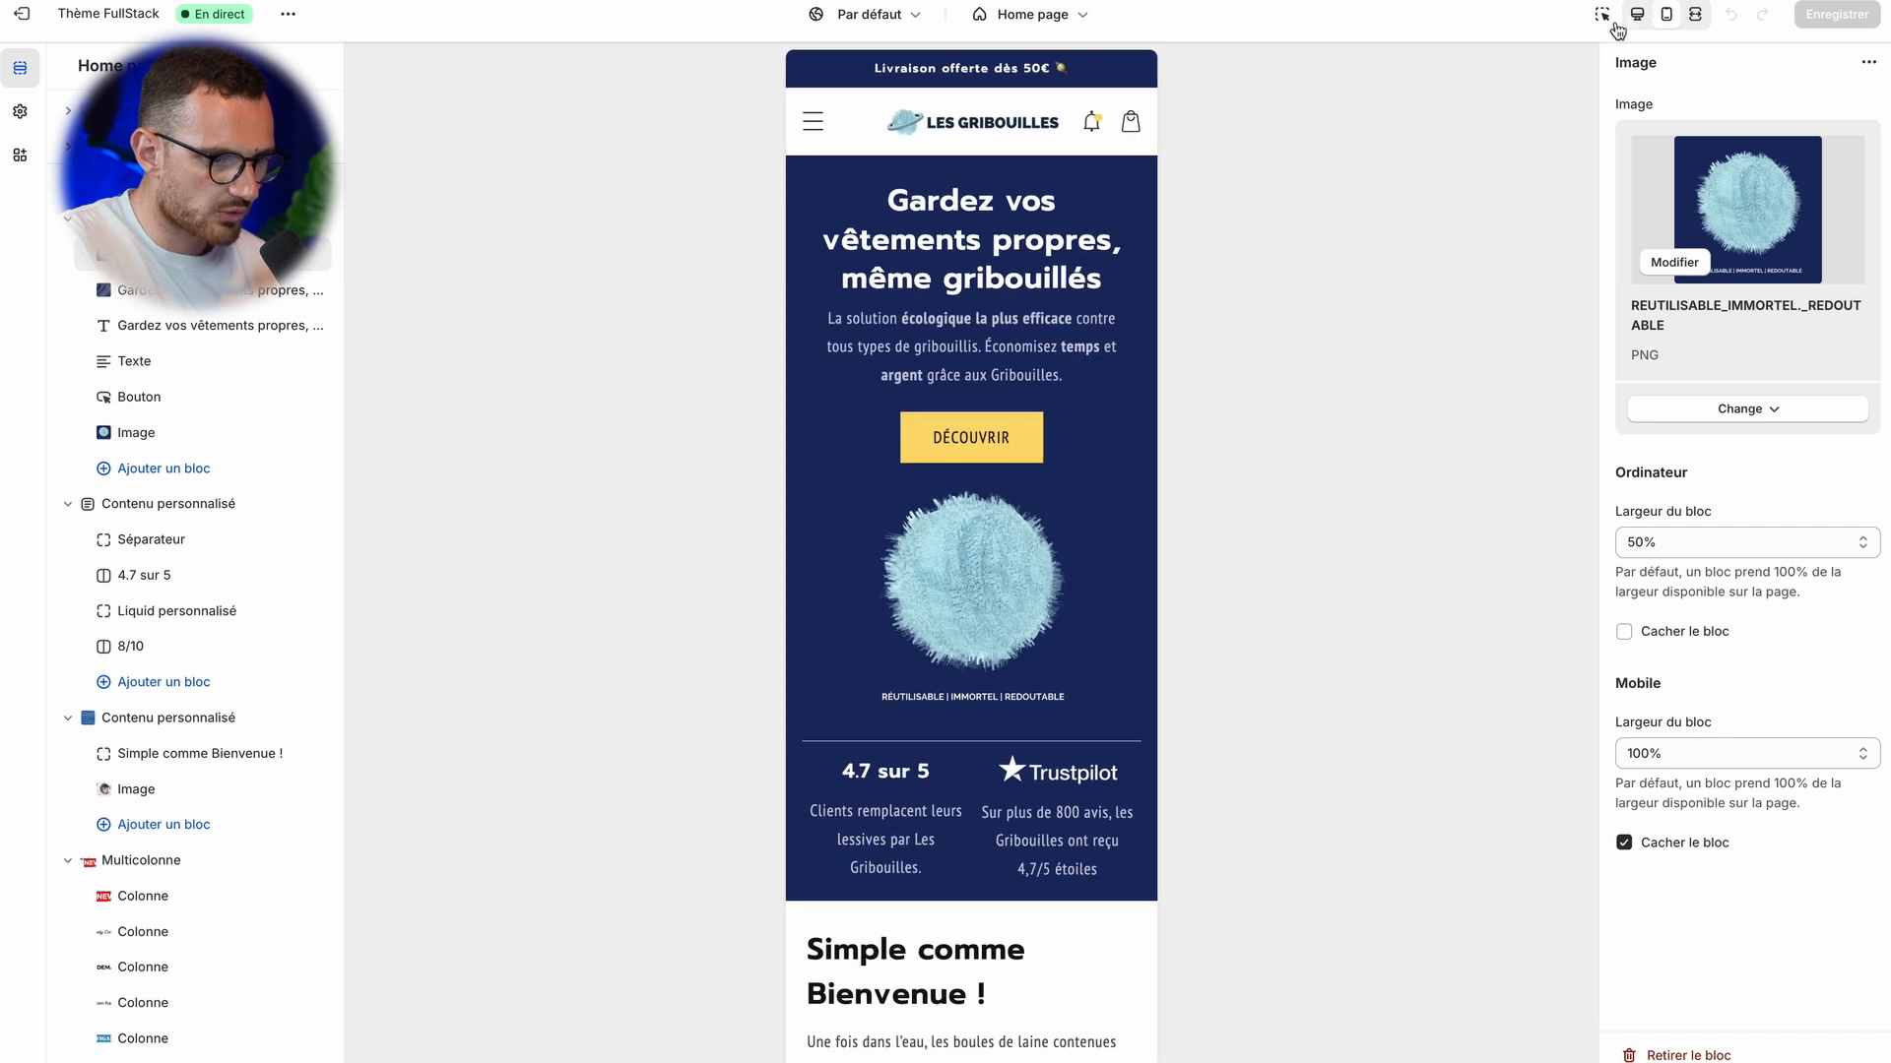
- Inspect the visibility settings of the hero's last Image block and its Colonne et image block, and compare their display on both devices
{"action": "left_click", "coordinate": [156, 433]}
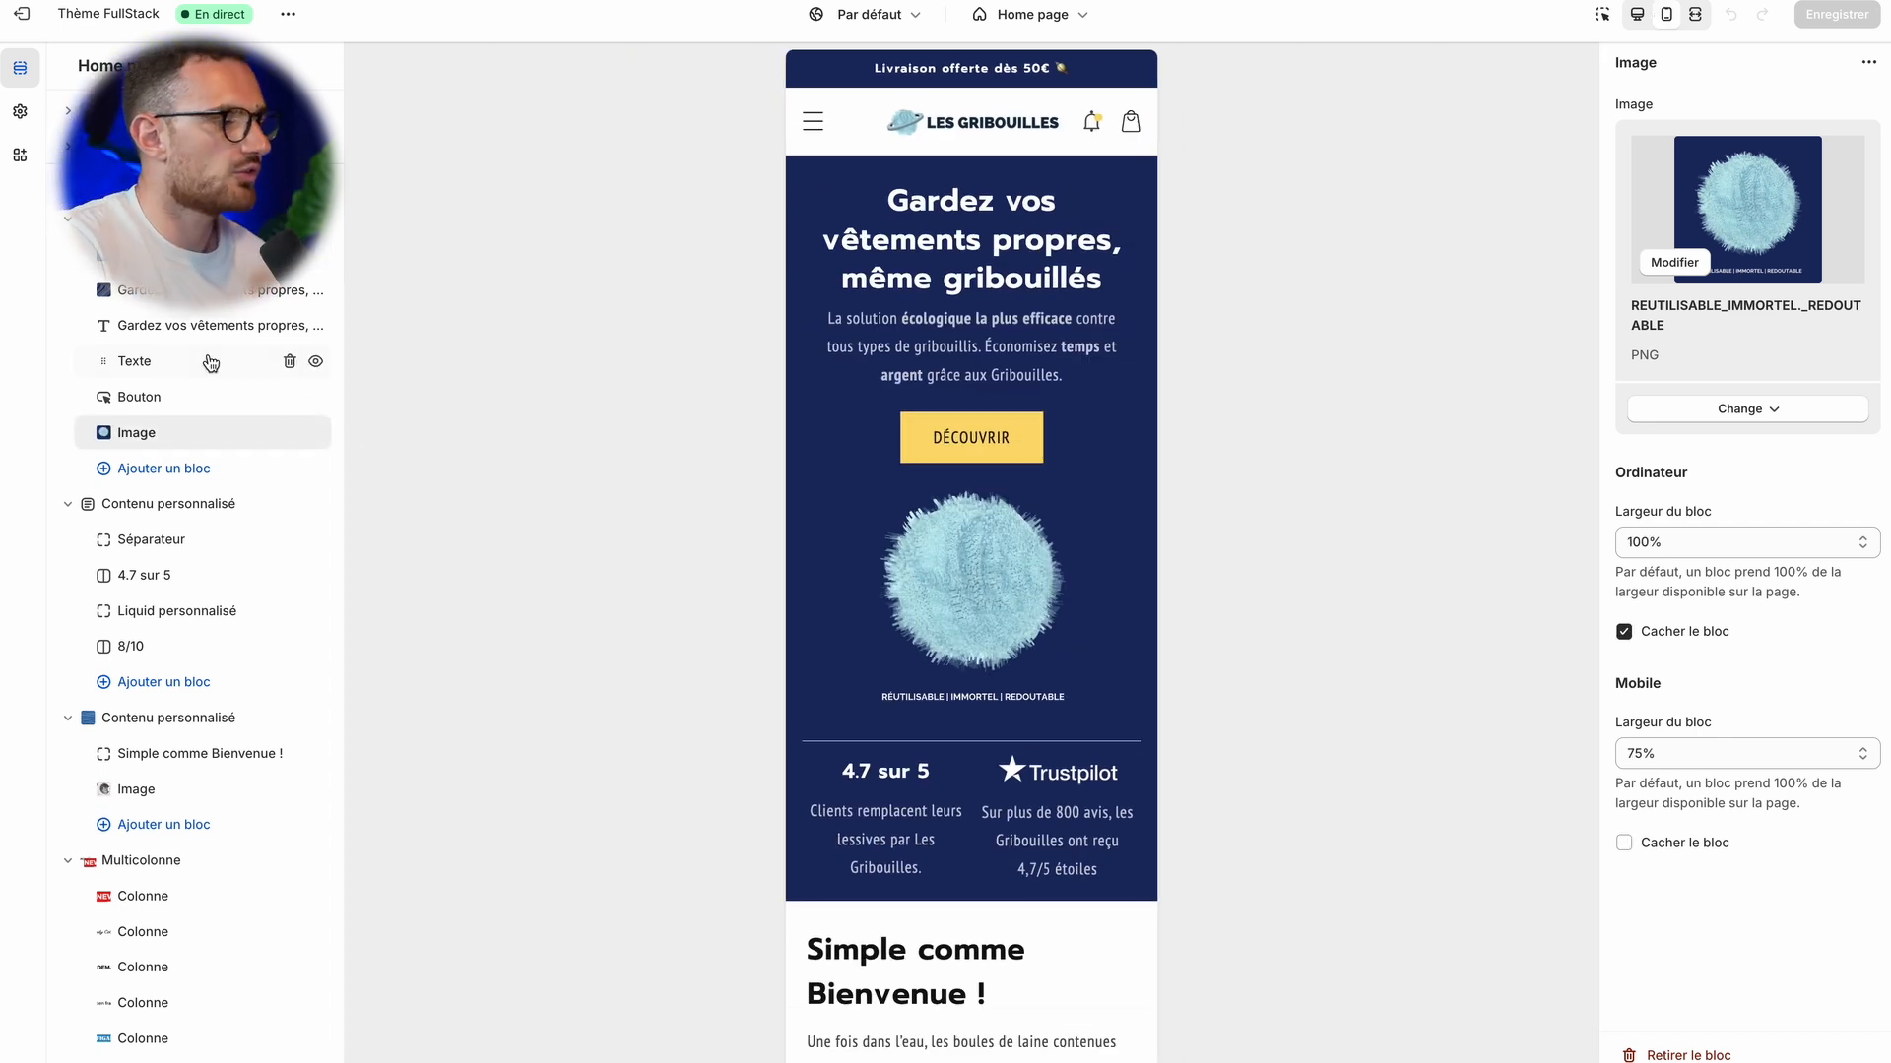
{"action": "left_click", "coordinate": [187, 291]}
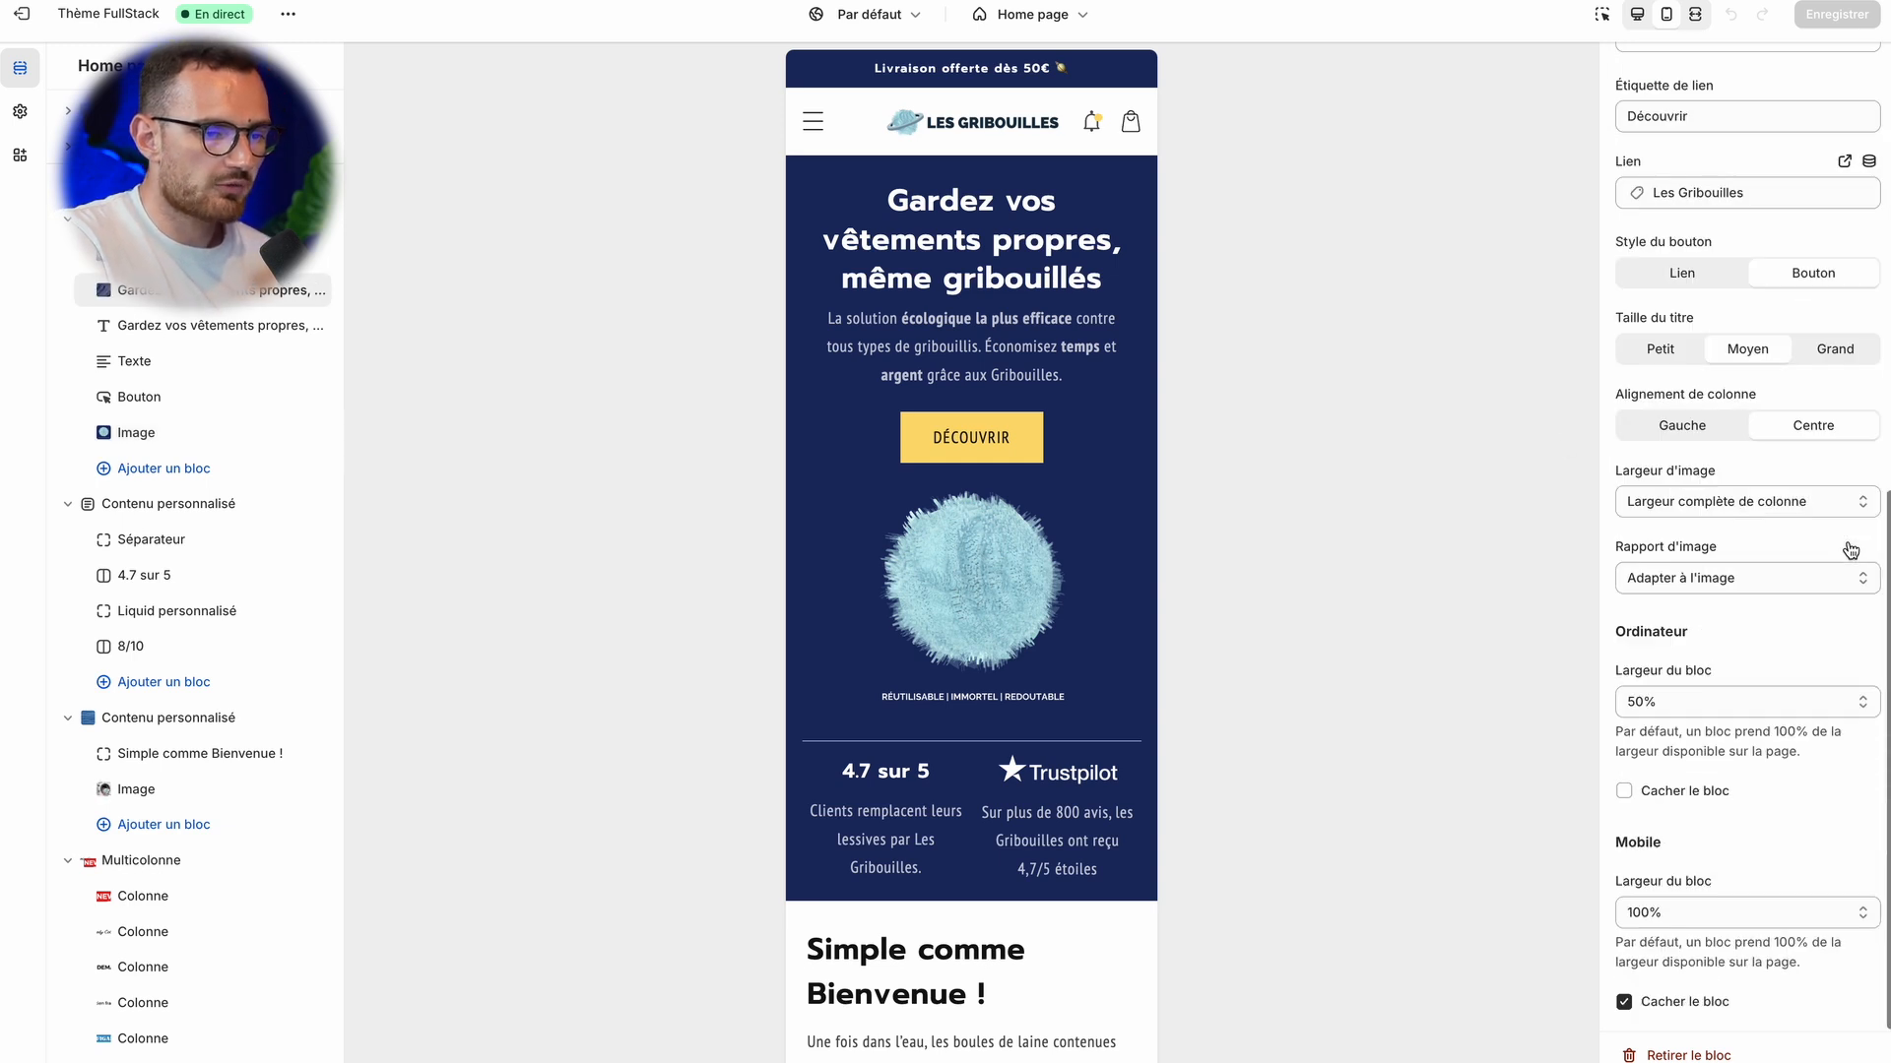
{"action": "left_click", "coordinate": [1637, 13]}
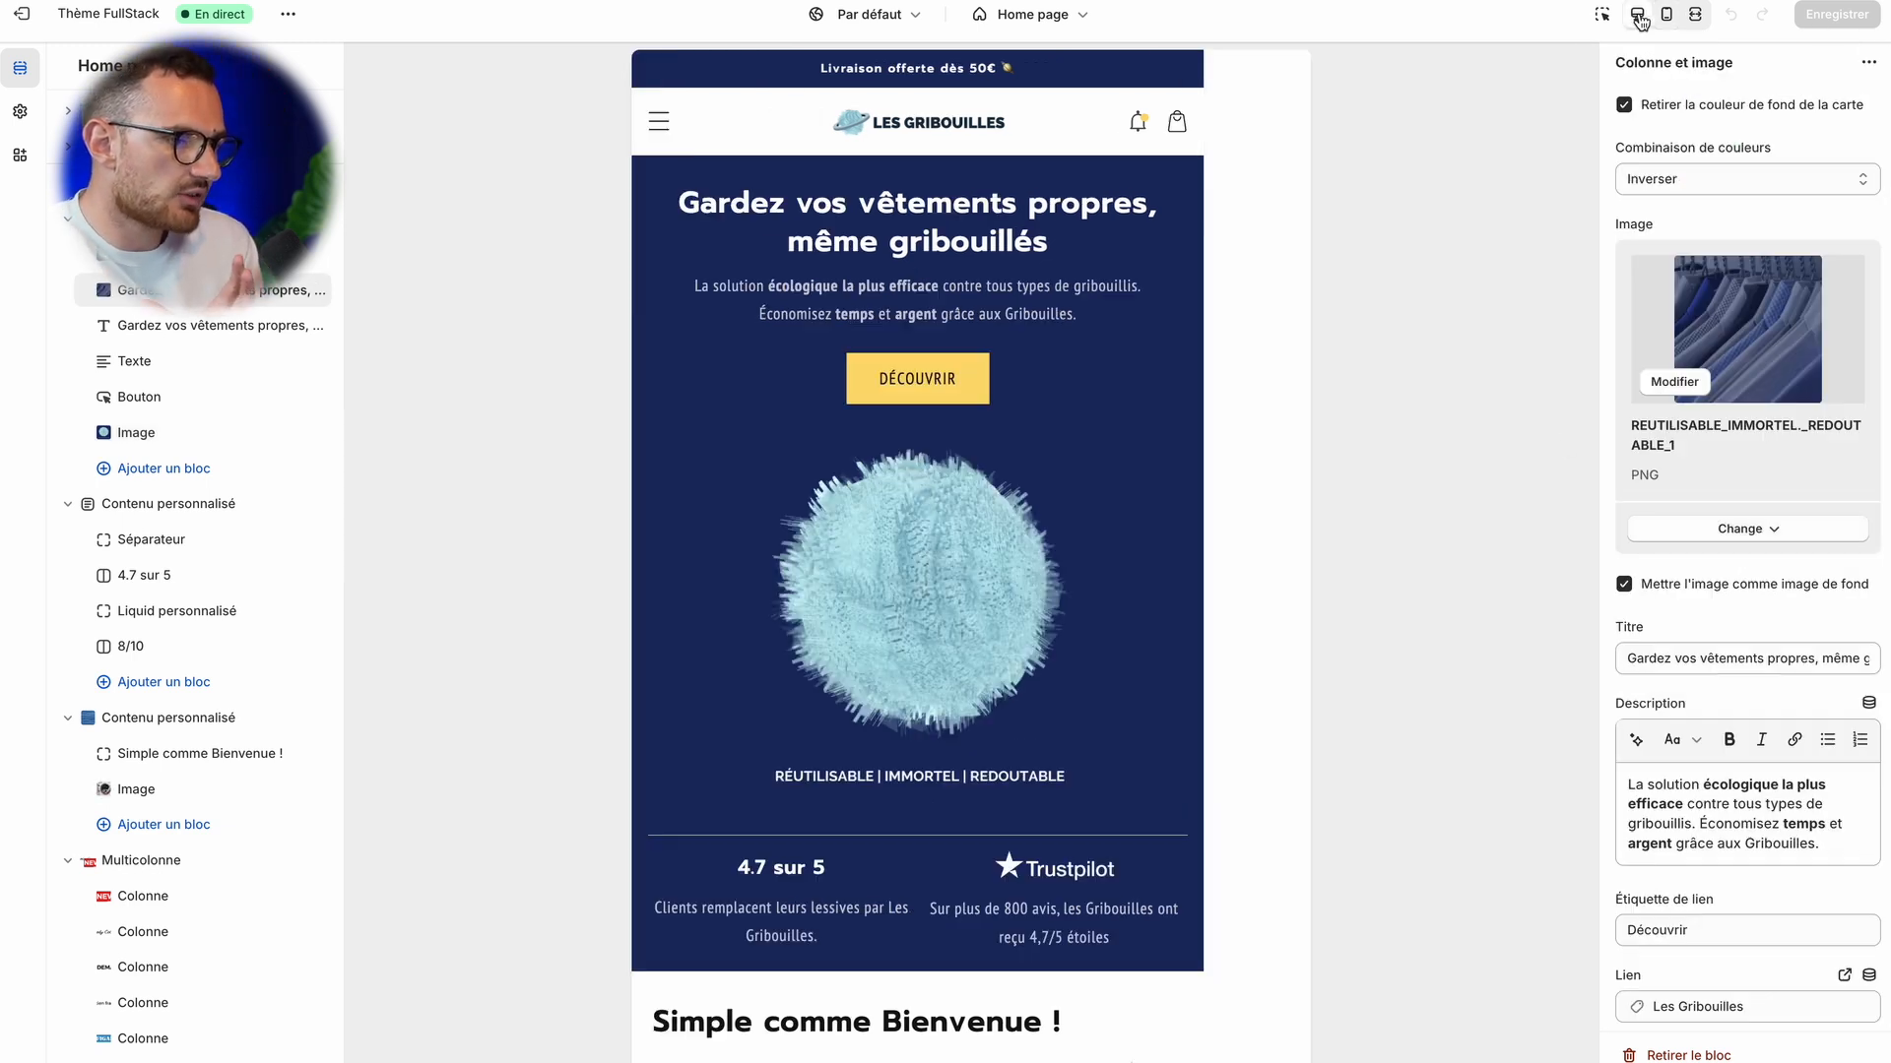
{"action": "left_click", "coordinate": [1667, 14]}
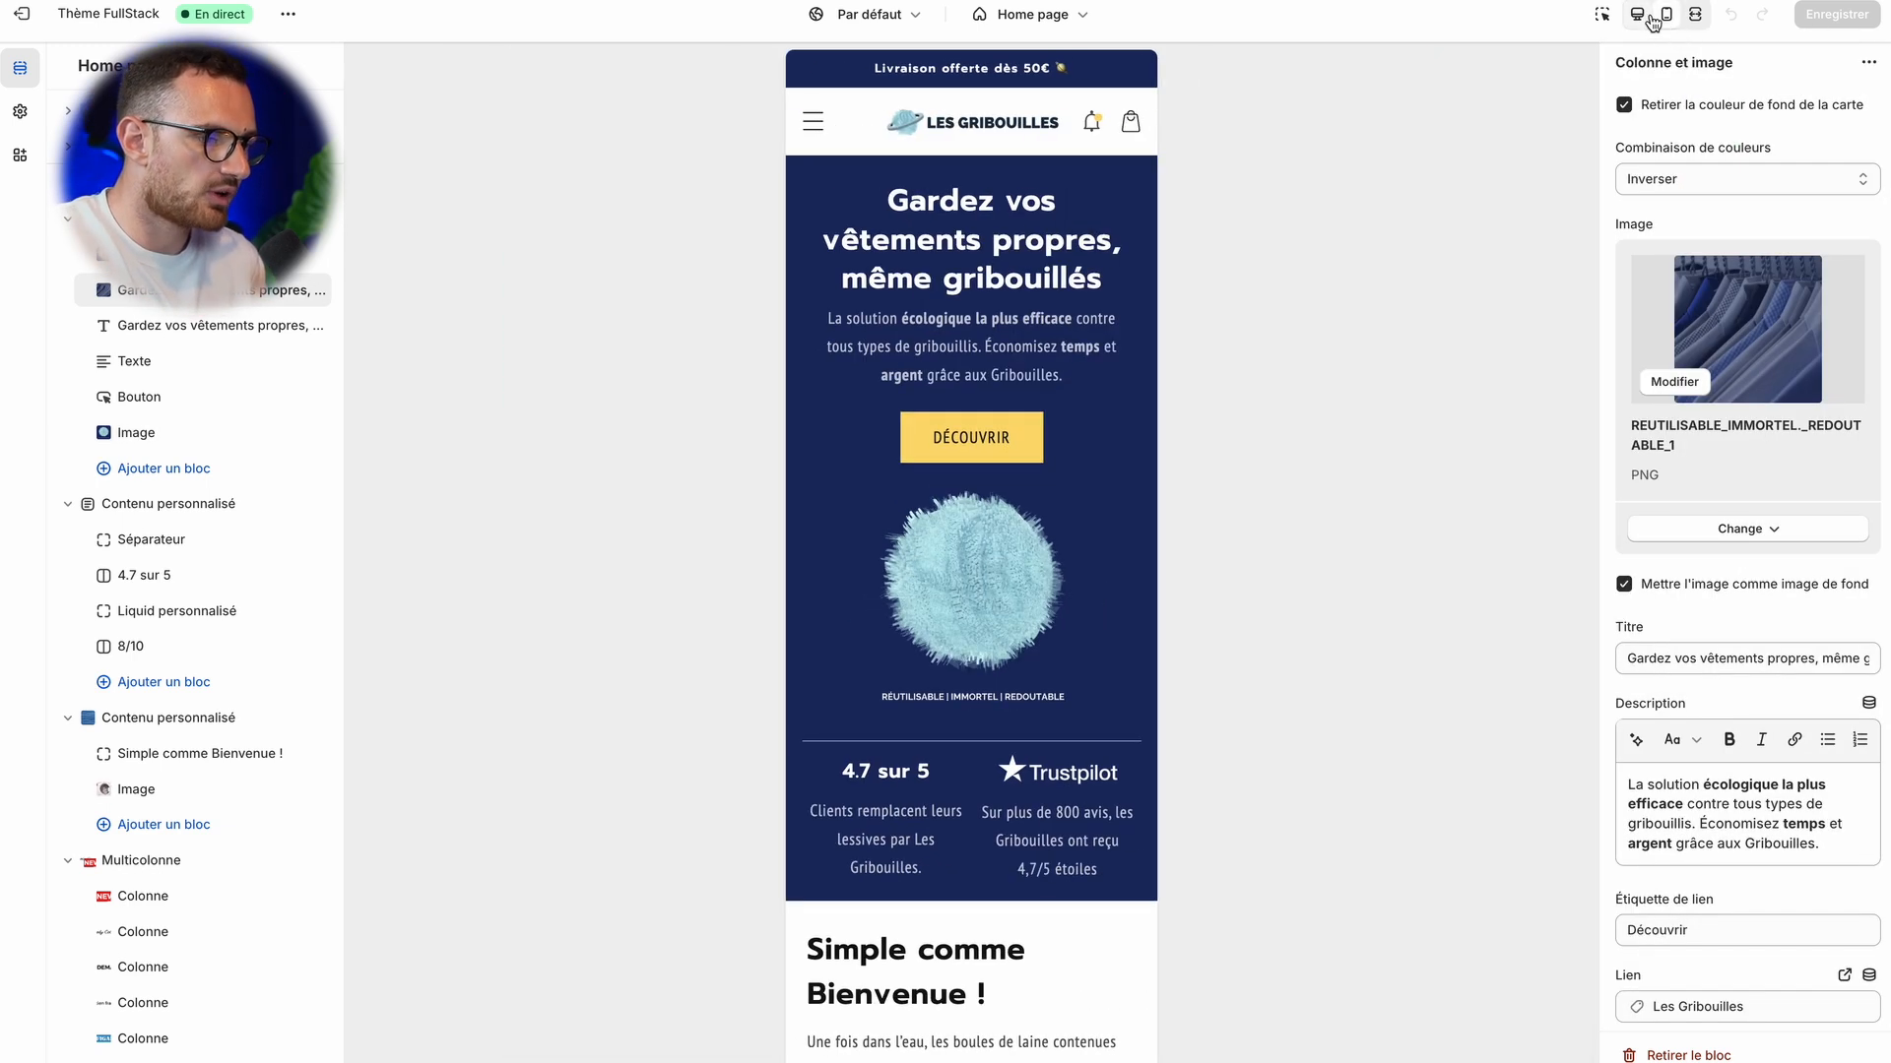
{"action": "left_click", "coordinate": [1637, 14]}
{"action": "left_click", "coordinate": [1666, 14]}
{"action": "left_click", "coordinate": [1637, 14]}
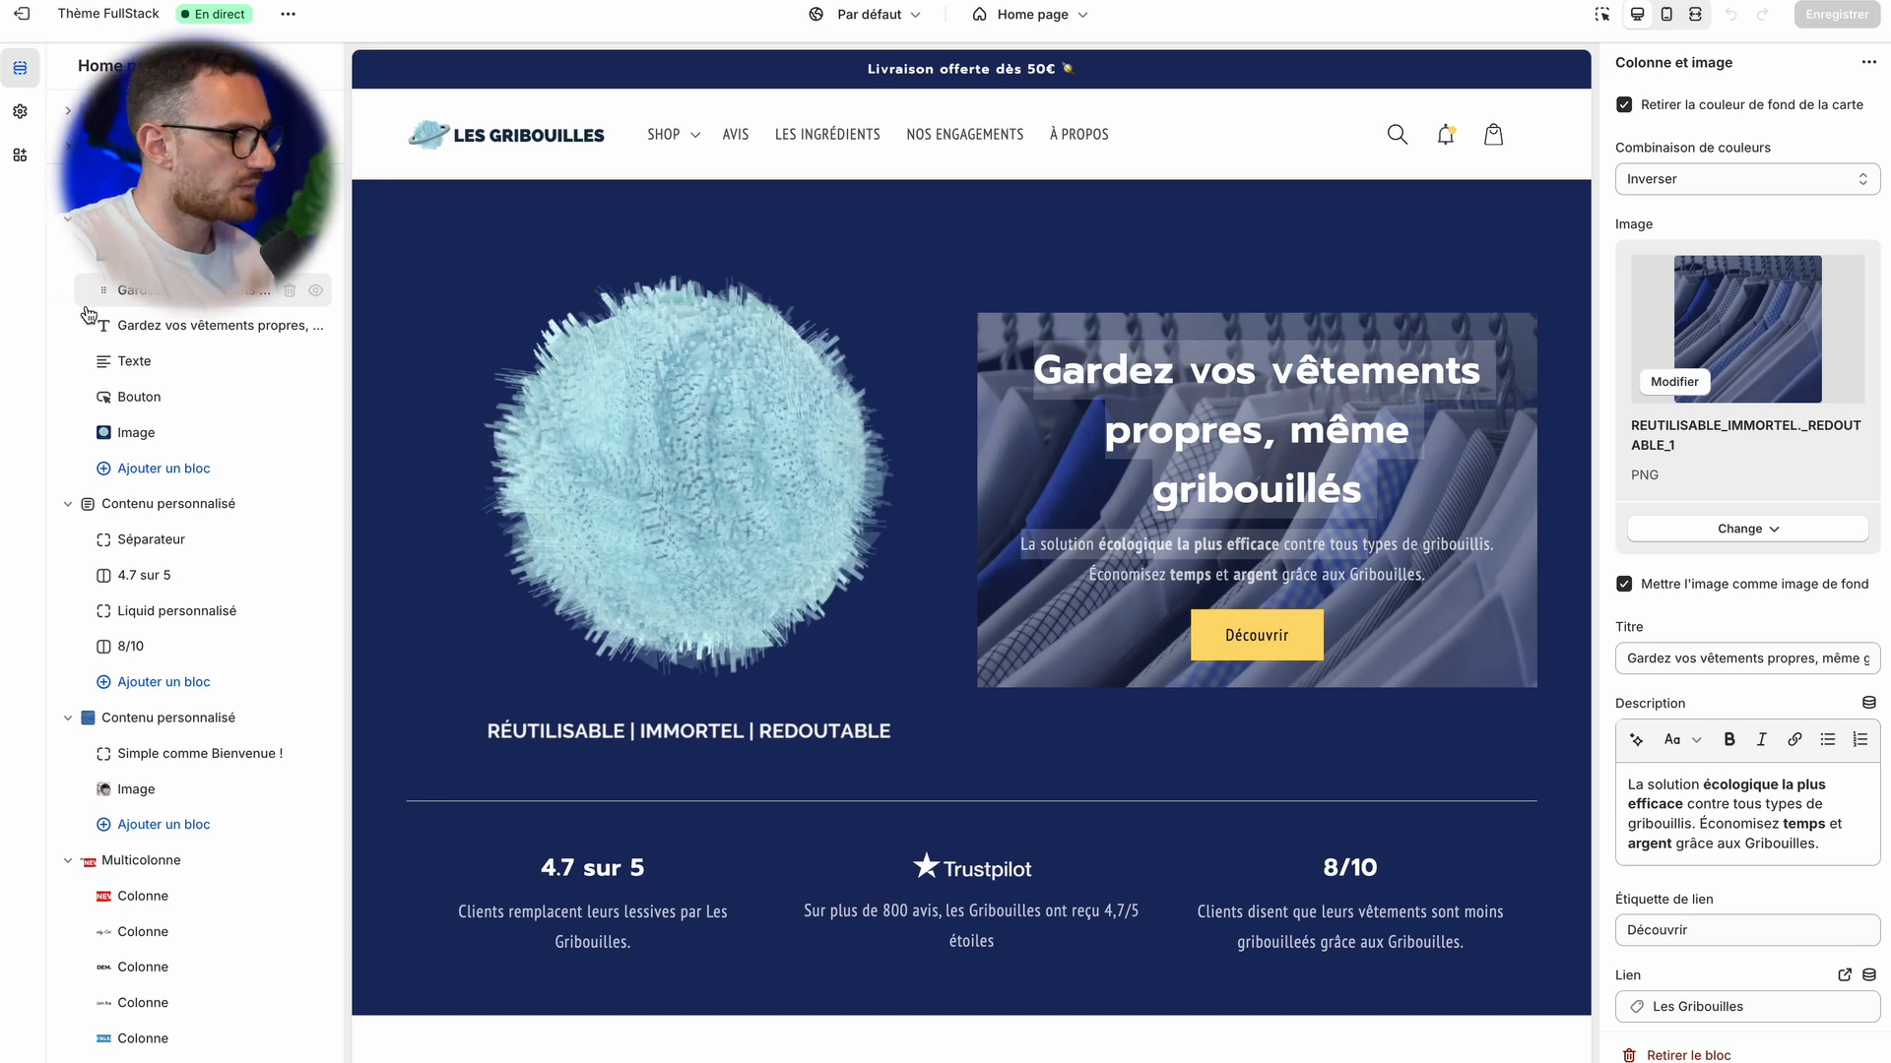
- Review the Titre block, and examine the desktop and mobile width and visibility settings of the hero's Colonne et image block
{"action": "left_click", "coordinate": [169, 328]}
{"action": "left_click", "coordinate": [173, 293]}
{"action": "scroll", "coordinate": [1766, 512], "scroll_direction": "down", "scroll_amount": 8}
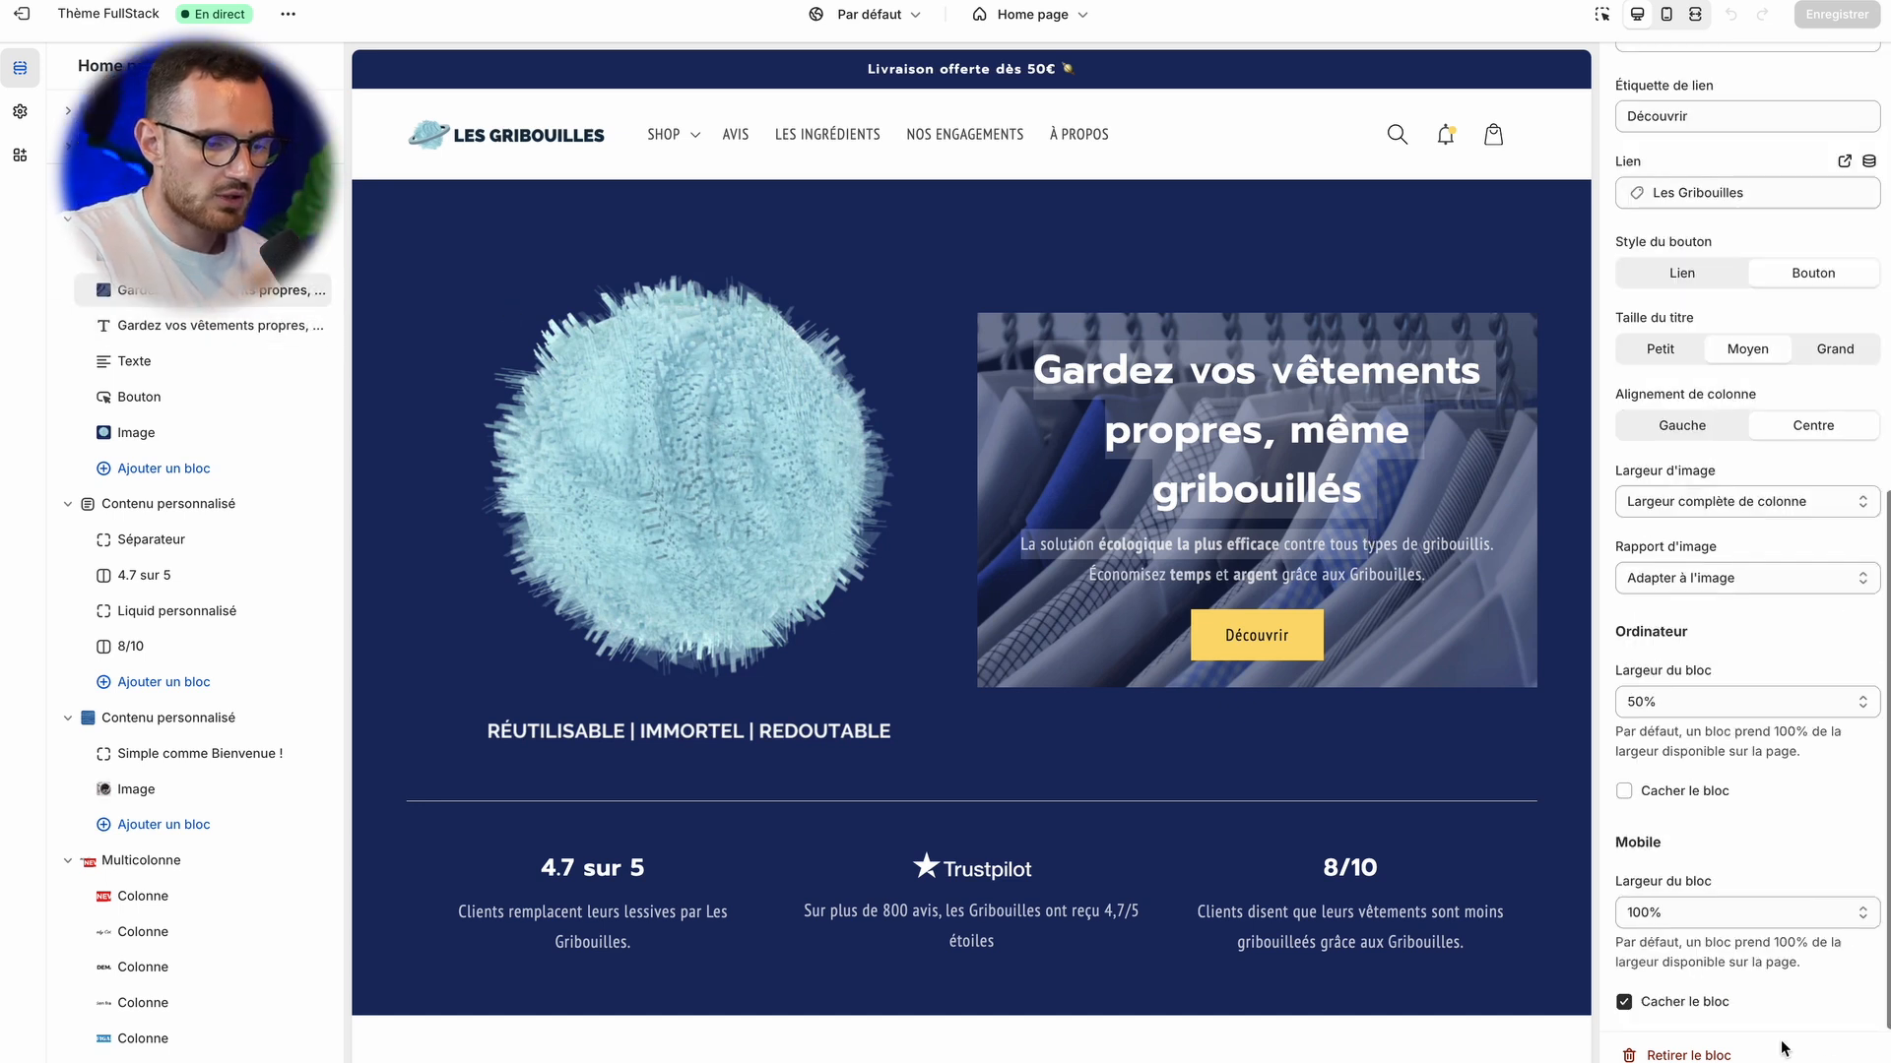
- Check the hero's Colonne et image block's mobile visibility, and examine the desktop and mobile settings of the Titre and Texte blocks below it
{"action": "left_click", "coordinate": [1668, 1004]}
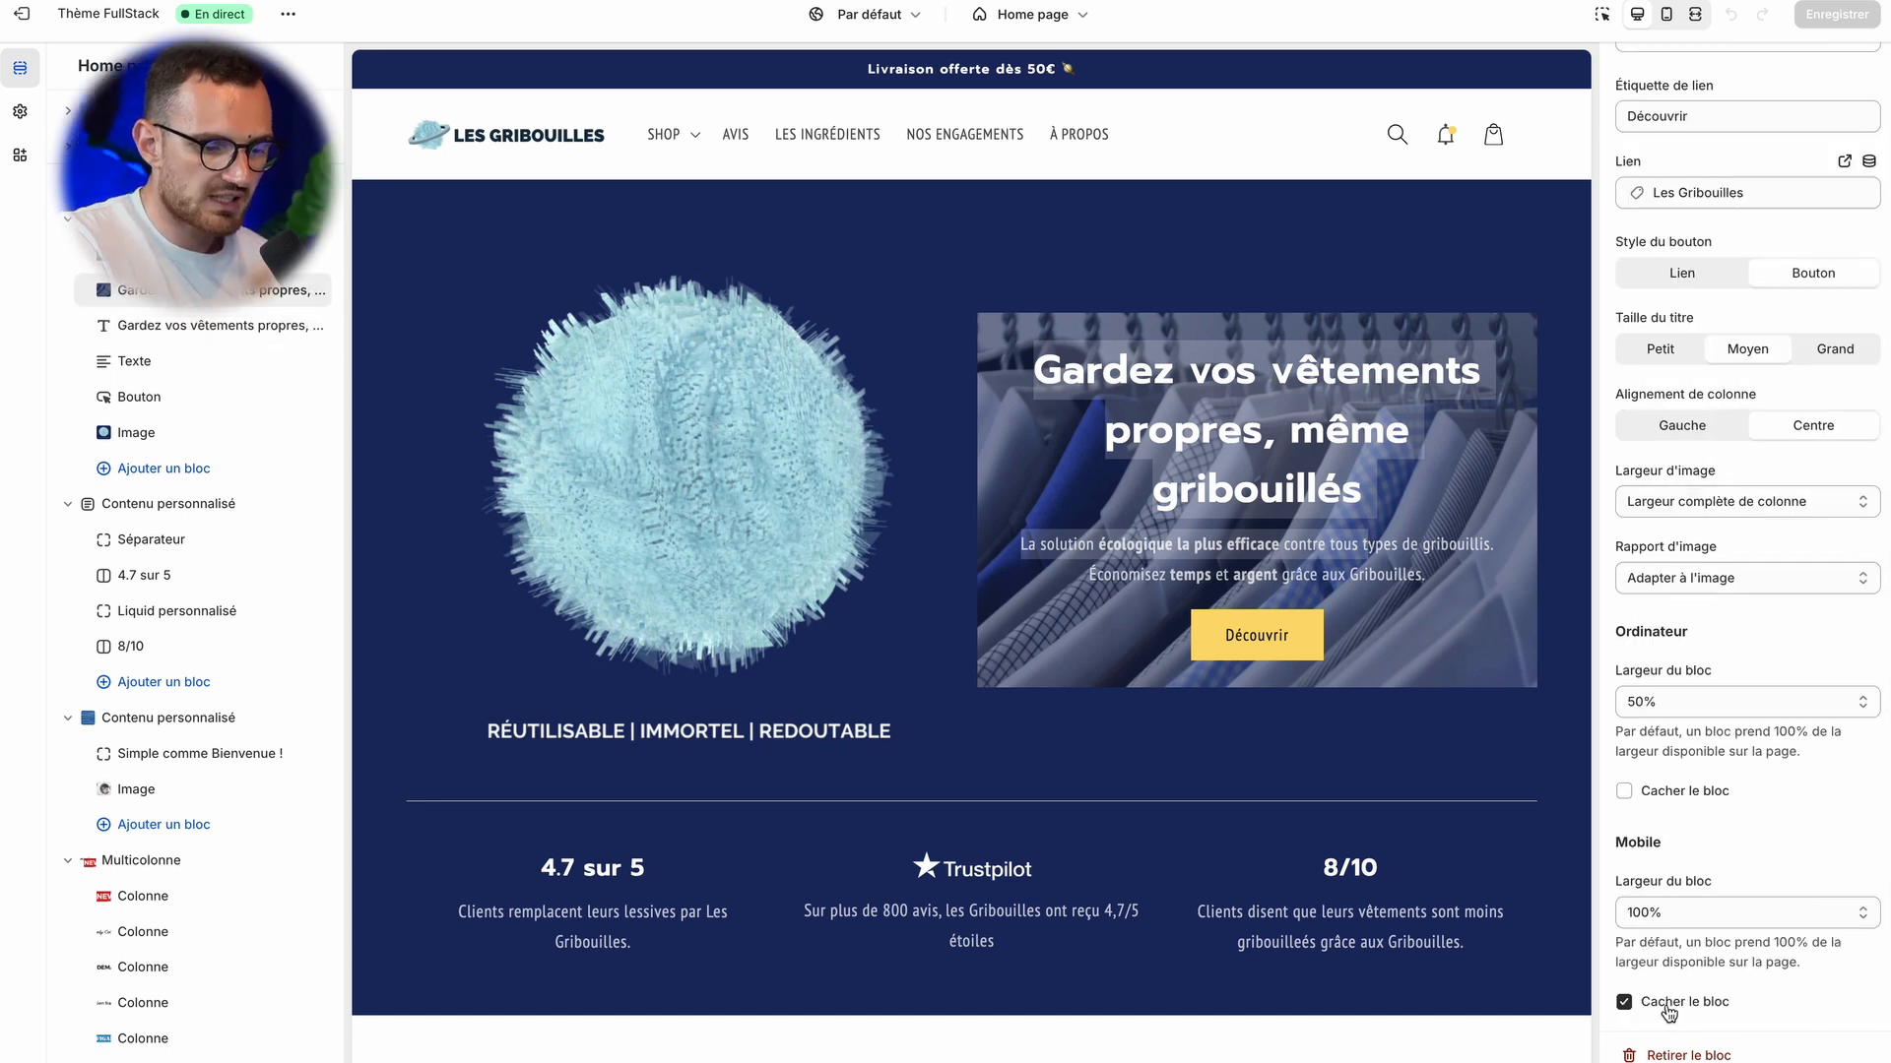
{"action": "left_click", "coordinate": [221, 329]}
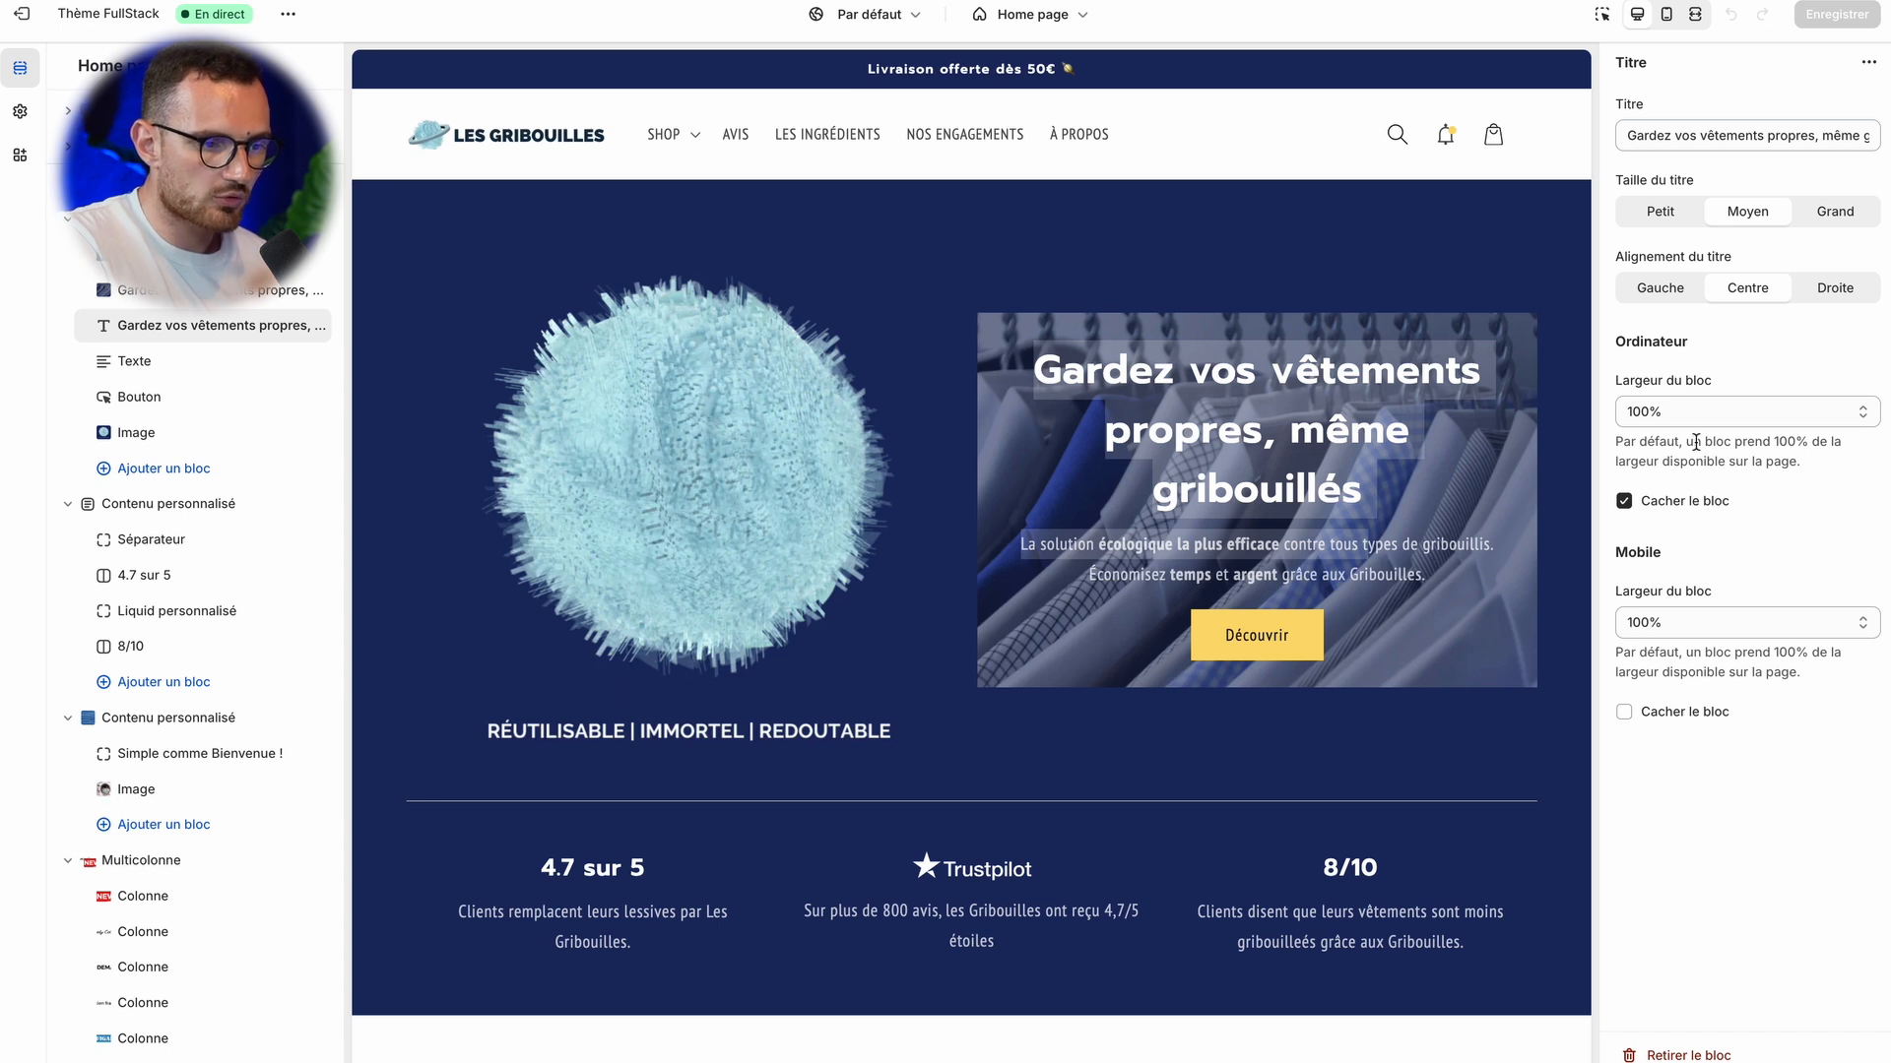
{"action": "left_click", "coordinate": [126, 372]}
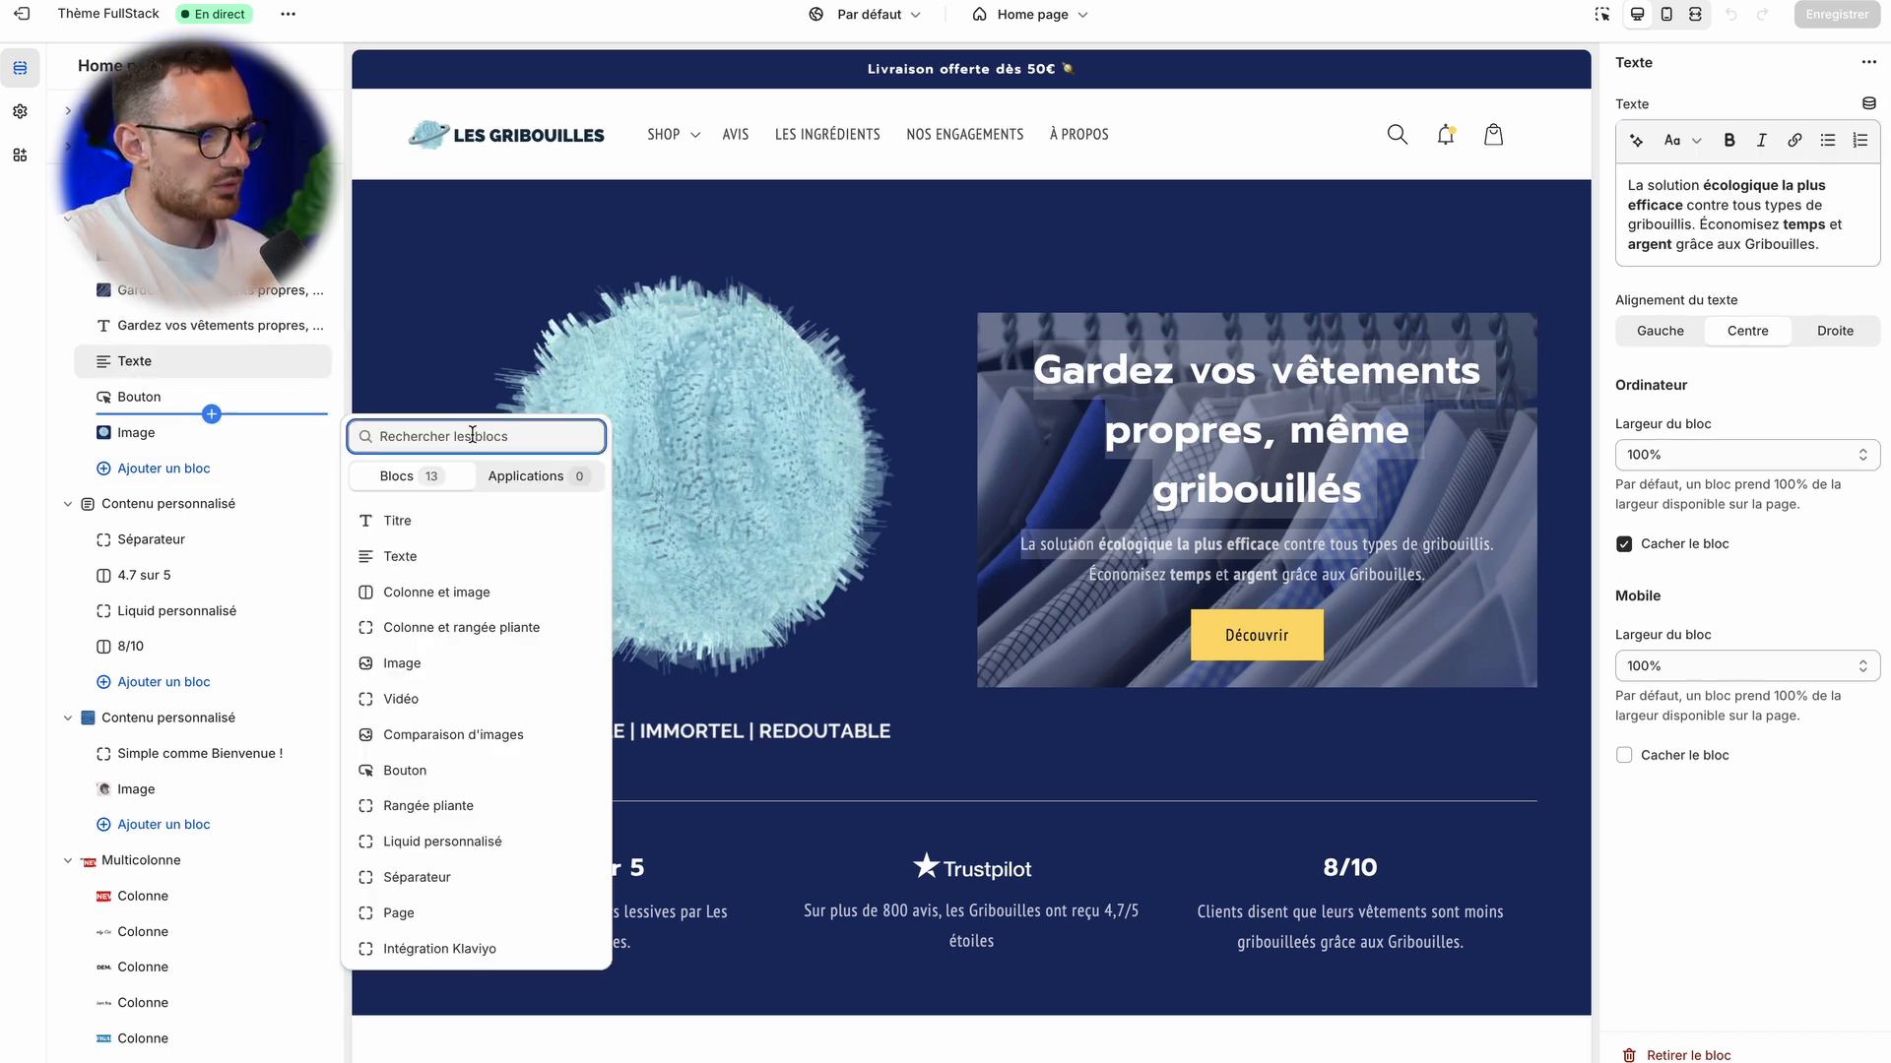
{"action": "key", "text": "Escape"}
- Turn on the preview inspector and compare the hero's text, button and image blocks in the mobile and desktop previews
{"action": "left_click", "coordinate": [1666, 13]}
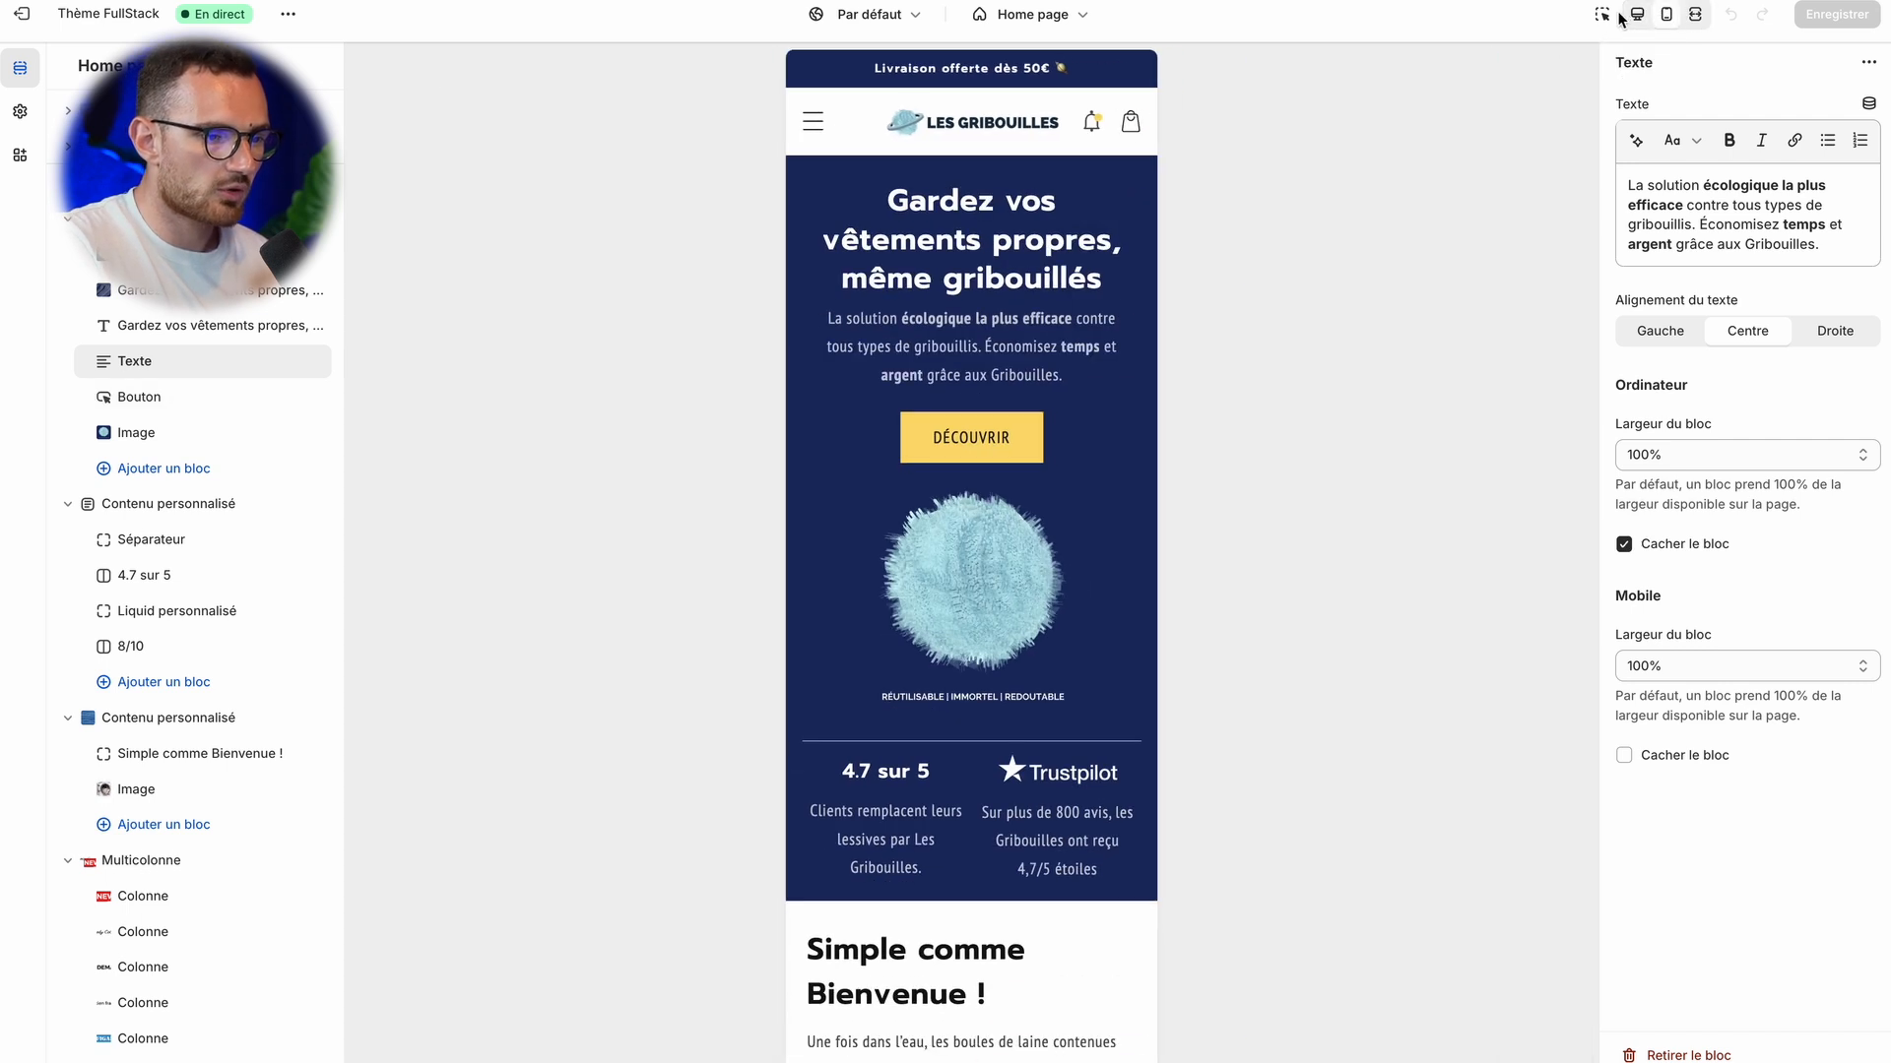
{"action": "left_click", "coordinate": [1602, 14]}
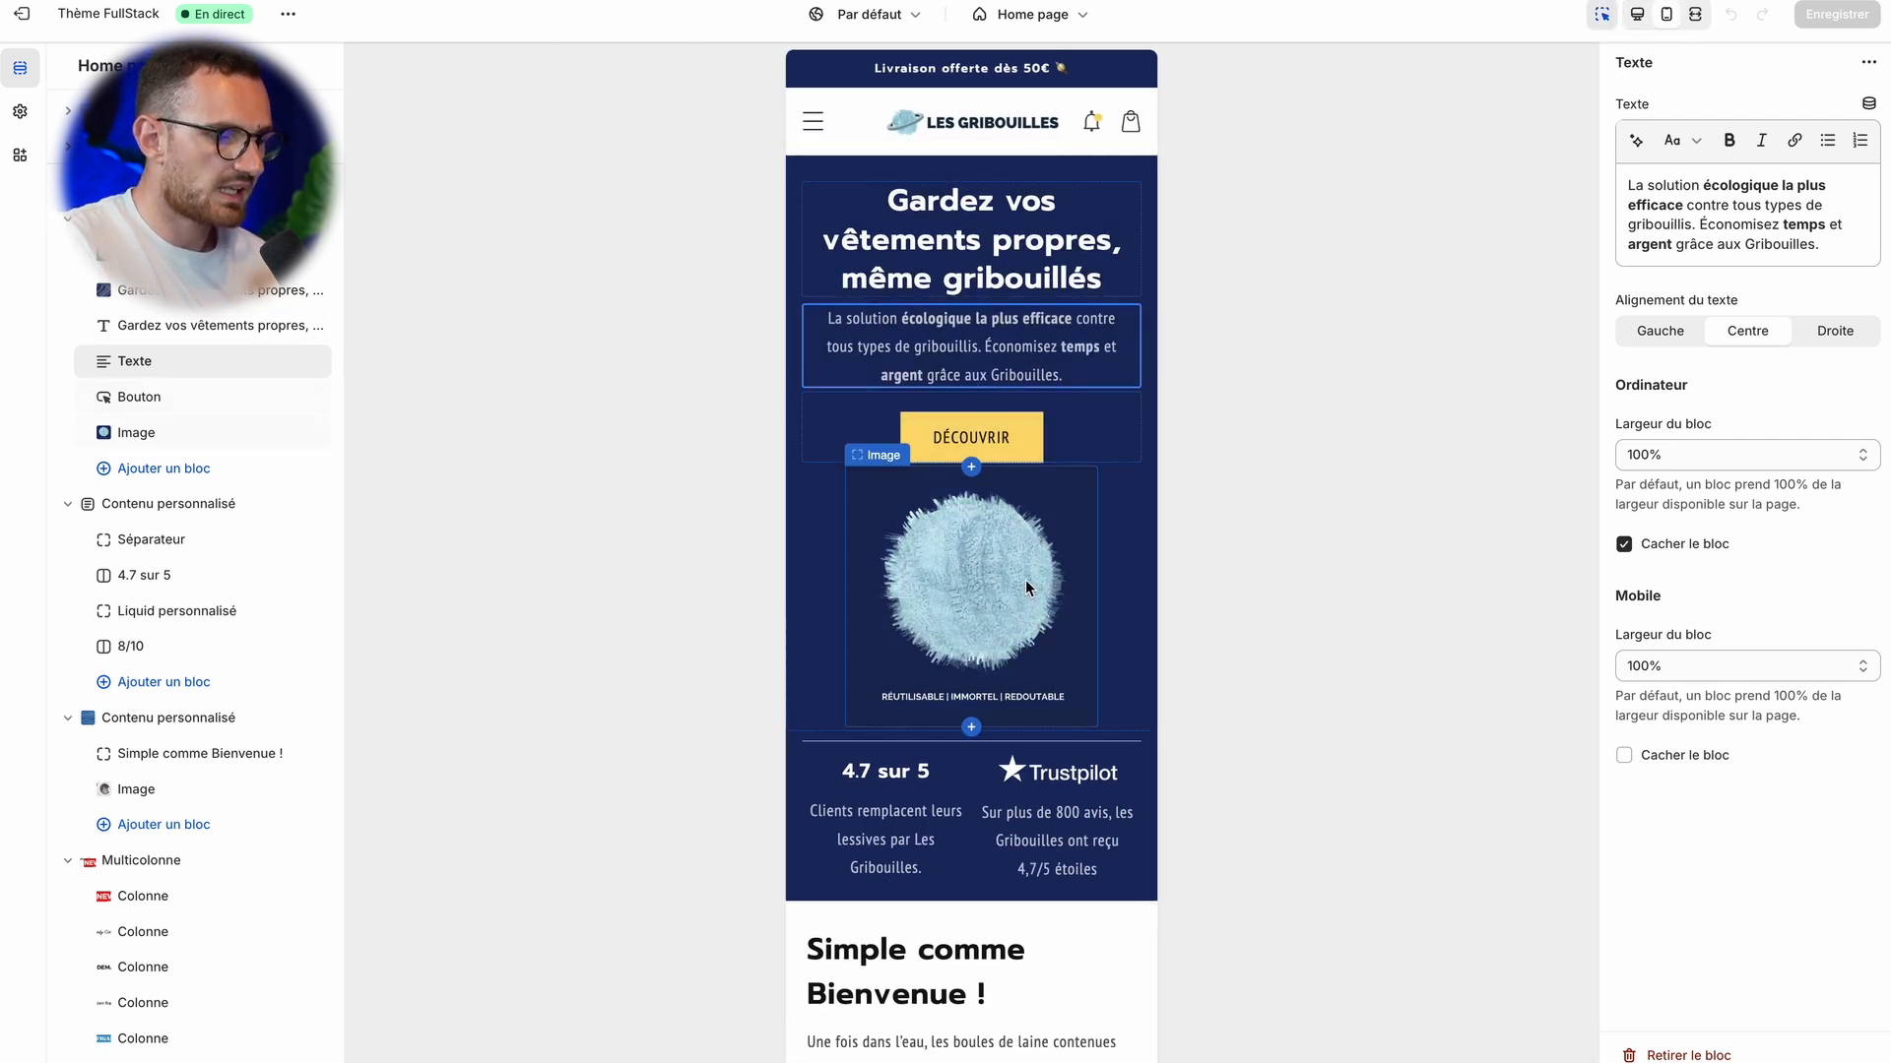
{"action": "left_click", "coordinate": [1665, 15]}
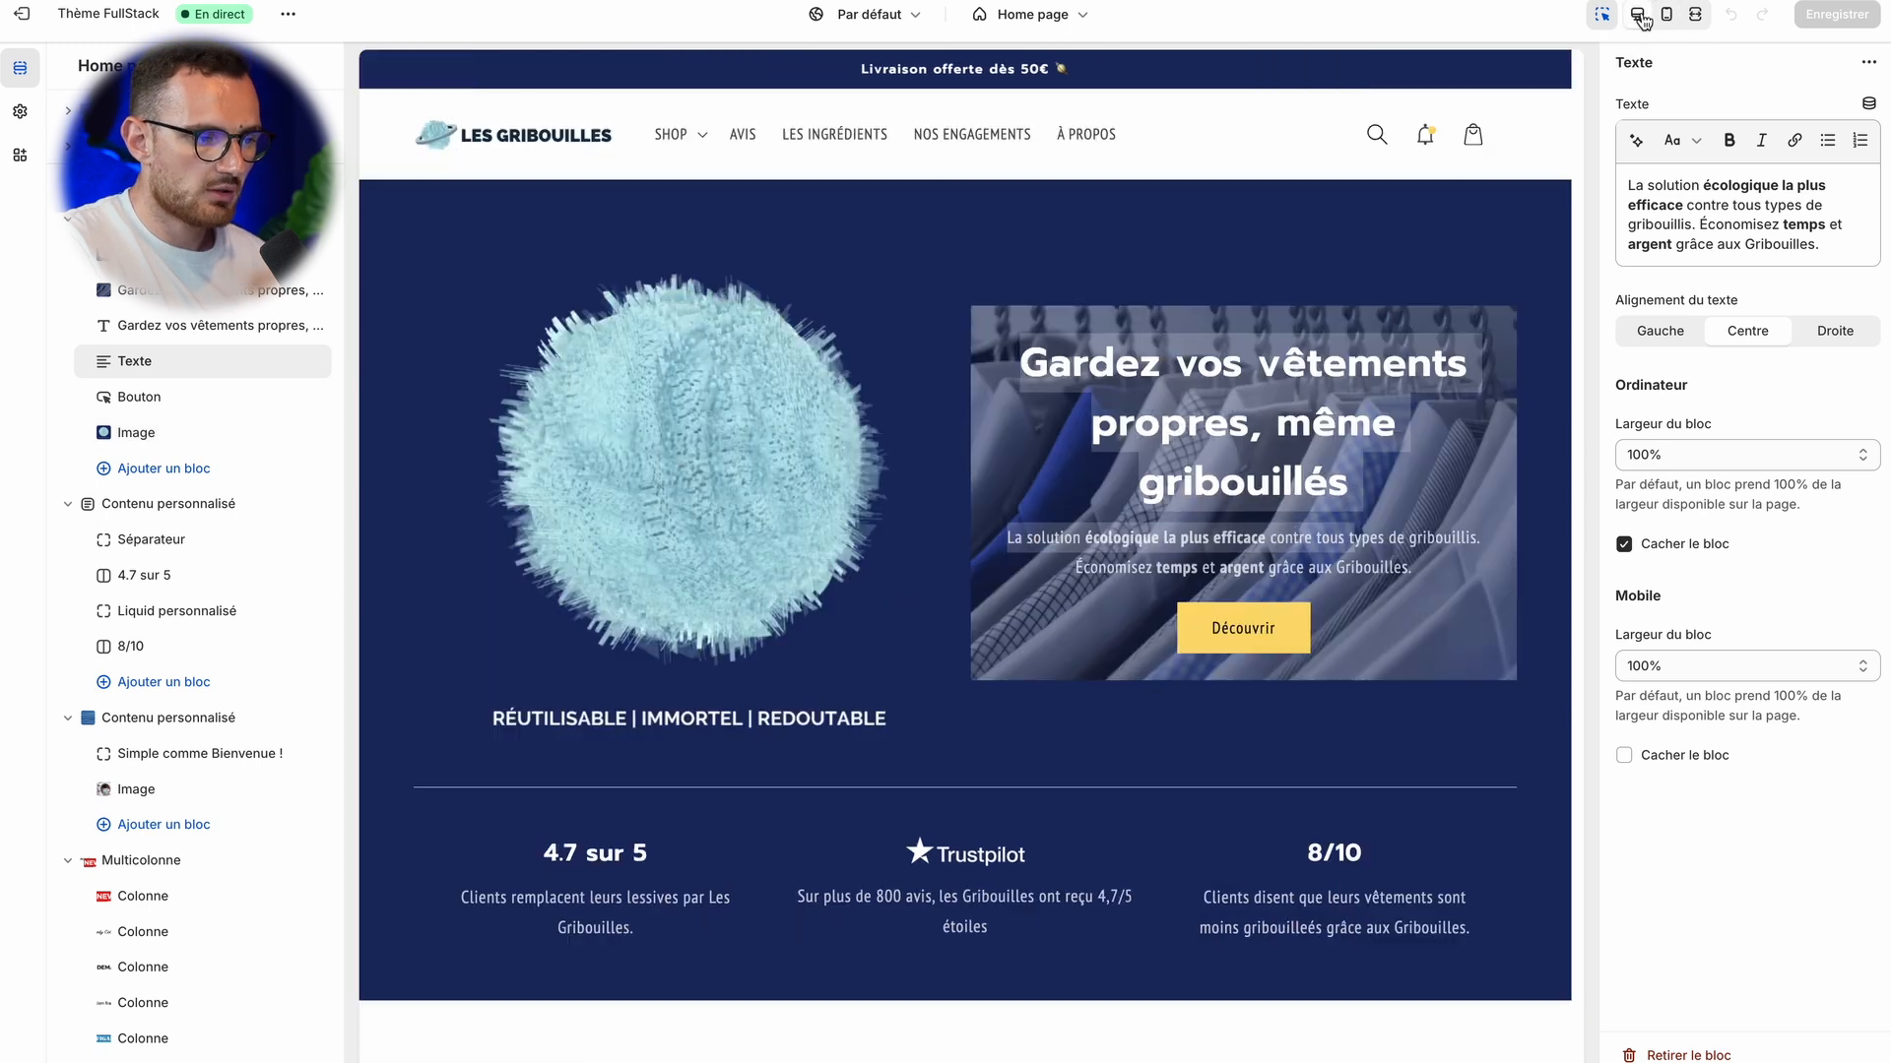